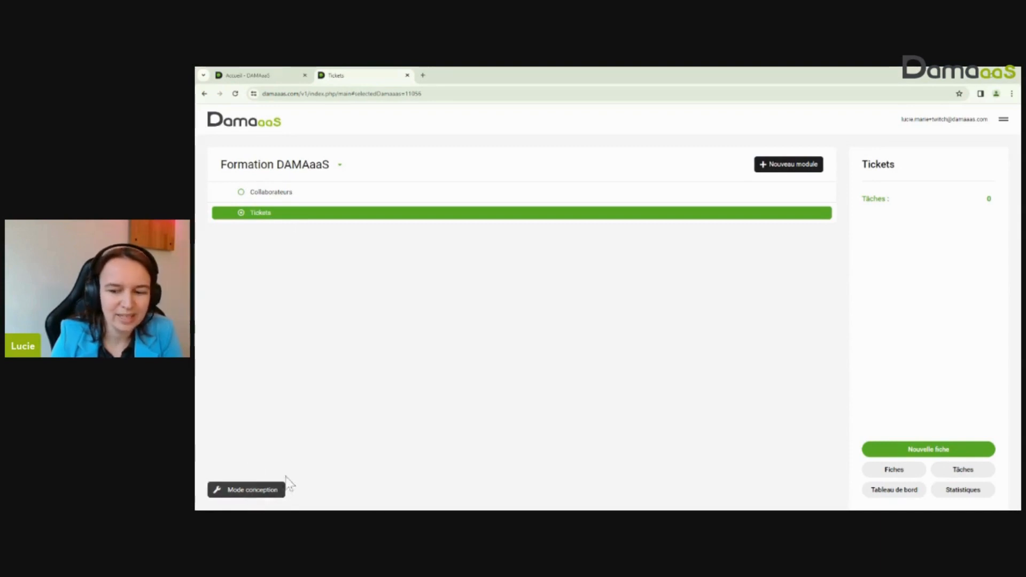
Step: Open the Tickets module in design mode and display its actions workflow as a graphical representation
{"action": "left_click", "coordinate": [250, 490]}
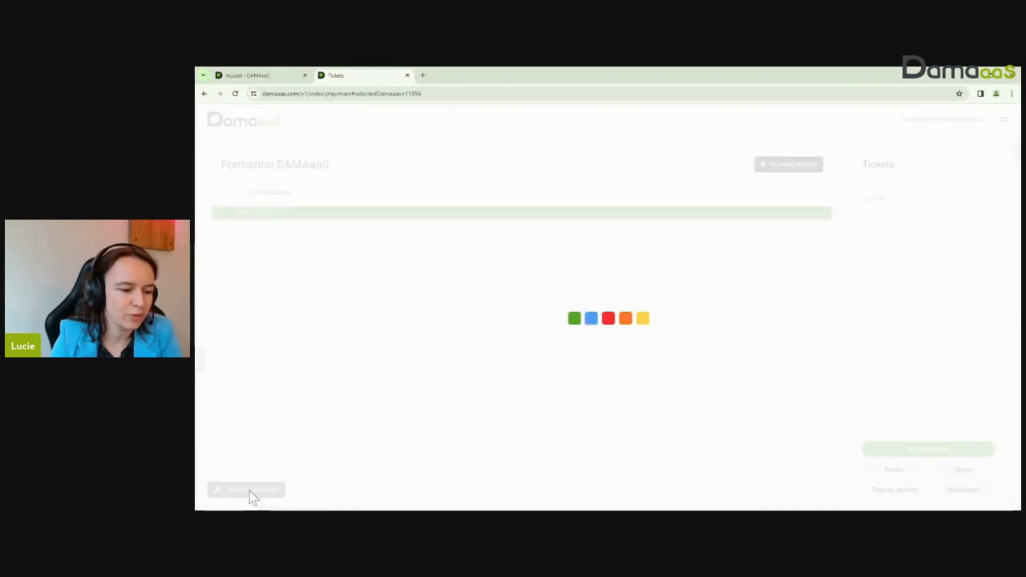
{"action": "left_click", "coordinate": [252, 185]}
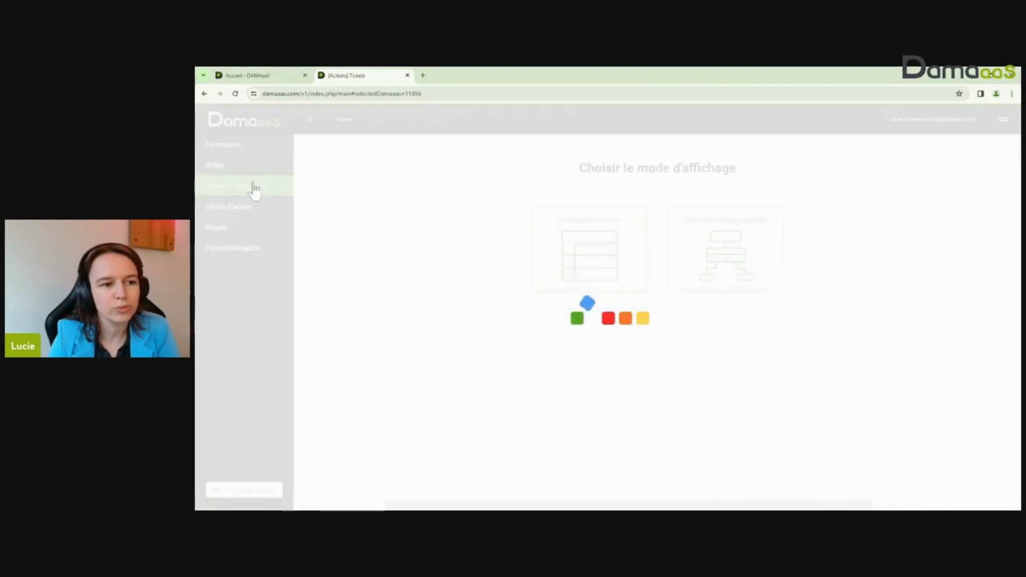
{"action": "left_click", "coordinate": [726, 247]}
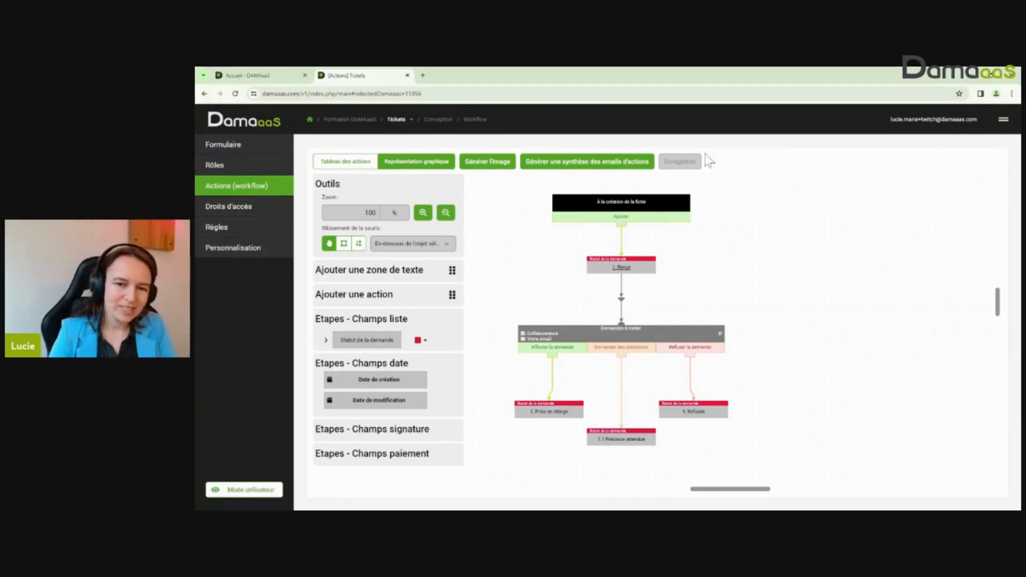
Step: Change the colour of the Statut de la demande steps in the workflow diagram to yellow
{"action": "mouse_move", "coordinate": [637, 207]}
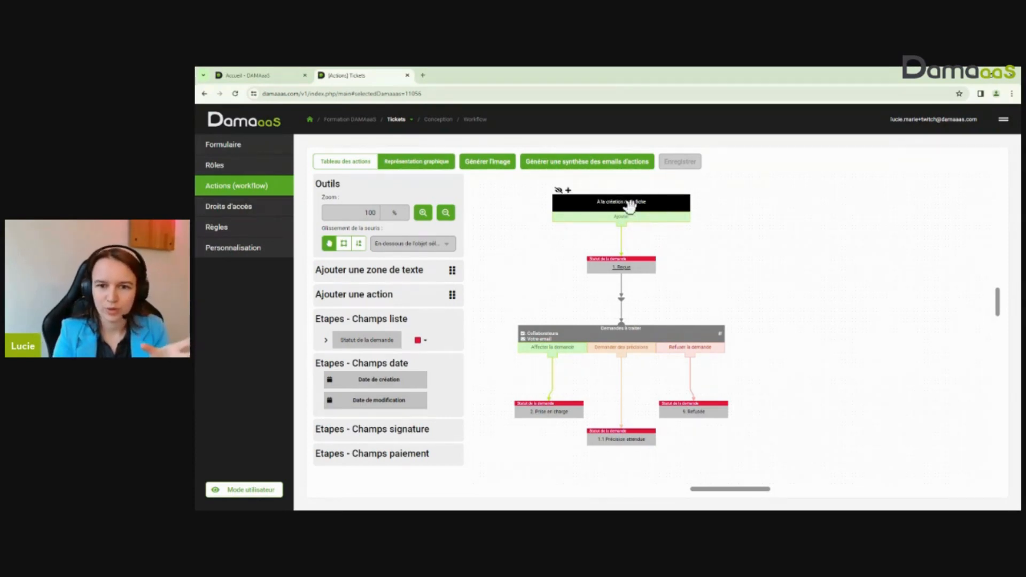
{"action": "mouse_move", "coordinate": [583, 324]}
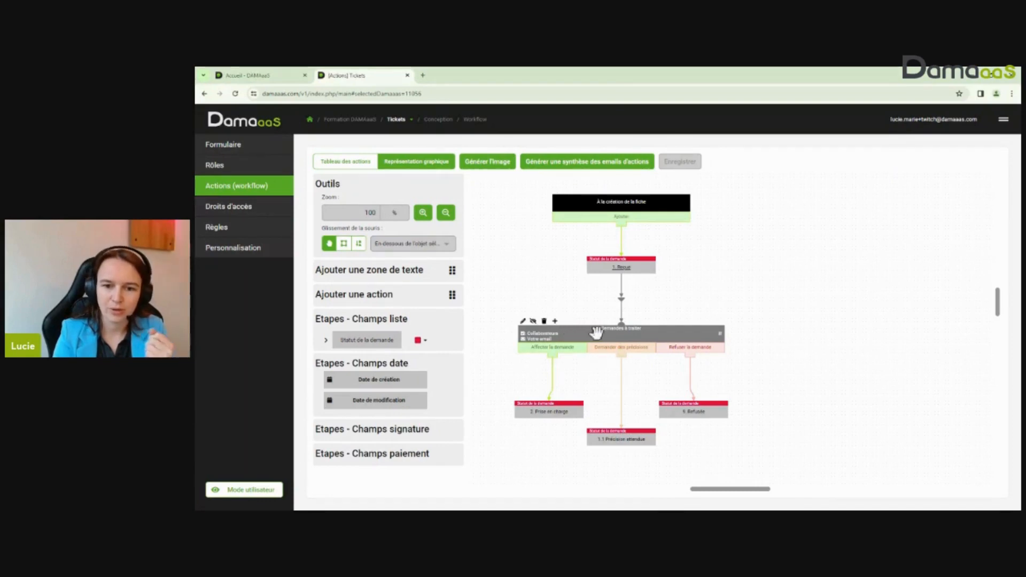
{"action": "mouse_move", "coordinate": [565, 344]}
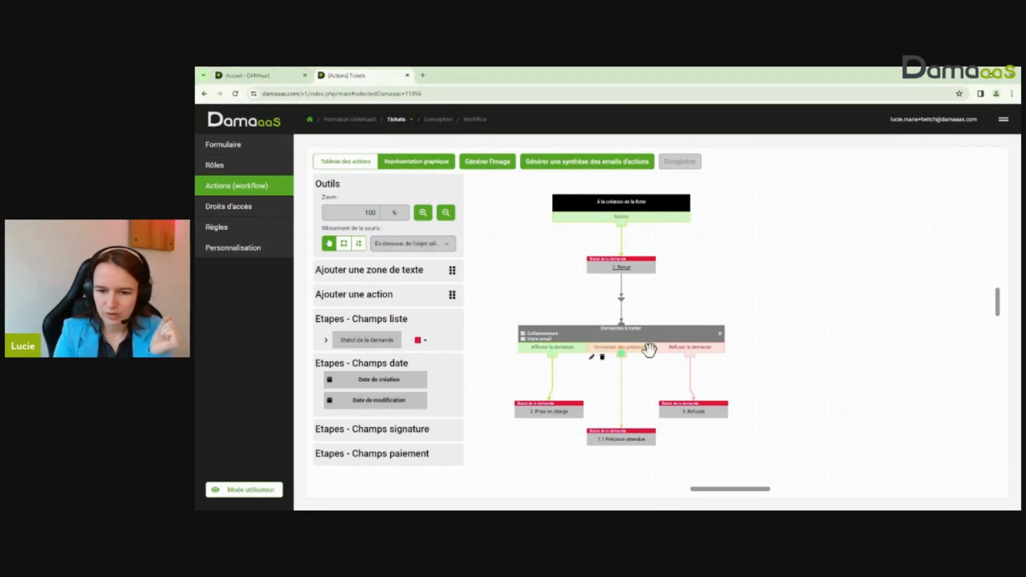
{"action": "mouse_move", "coordinate": [545, 403]}
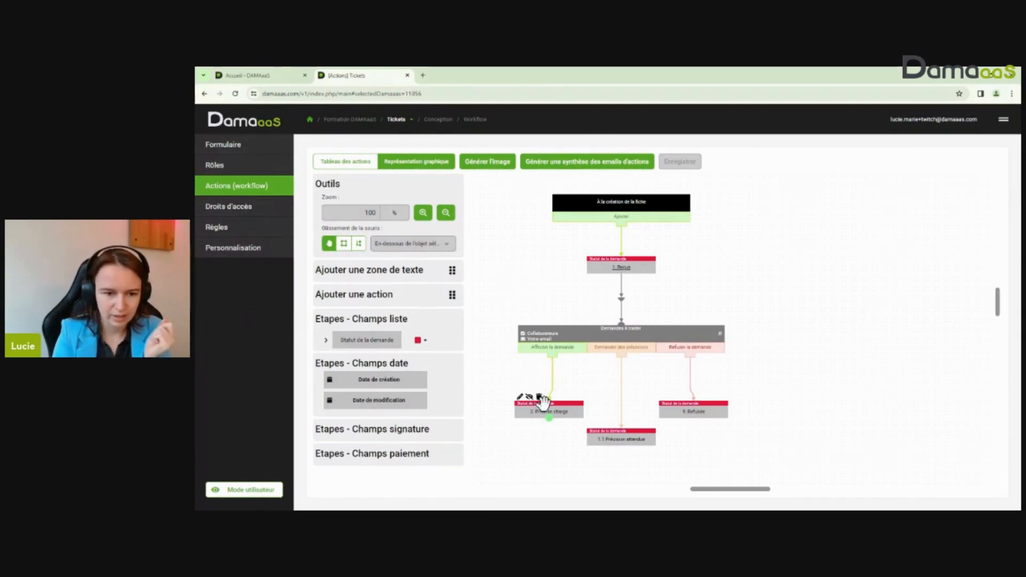
{"action": "left_click", "coordinate": [418, 340]}
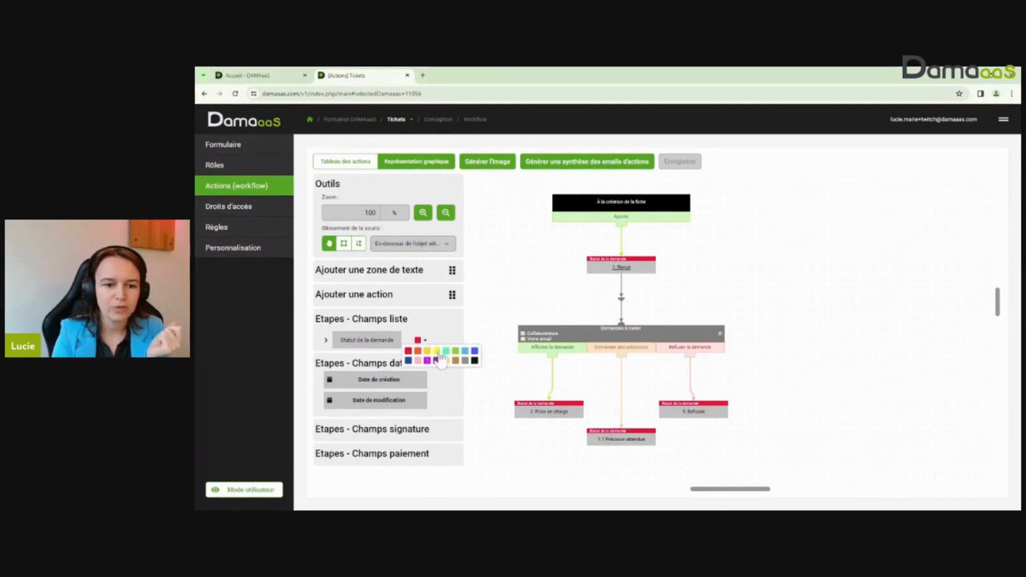
{"action": "left_click", "coordinate": [441, 357]}
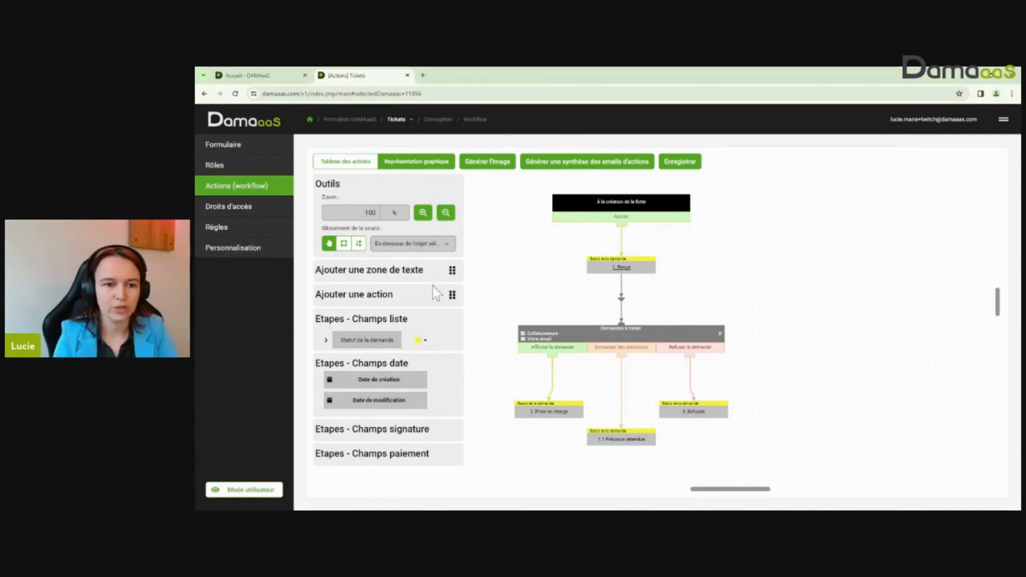
Step: Add a new action beneath the Refusée status and name it "Notification : Demande refusée"
{"action": "scroll", "coordinate": [508, 279], "scroll_direction": "down", "scroll_amount": 2}
{"action": "left_click_drag", "start_coordinate": [453, 297], "coordinate": [677, 414]}
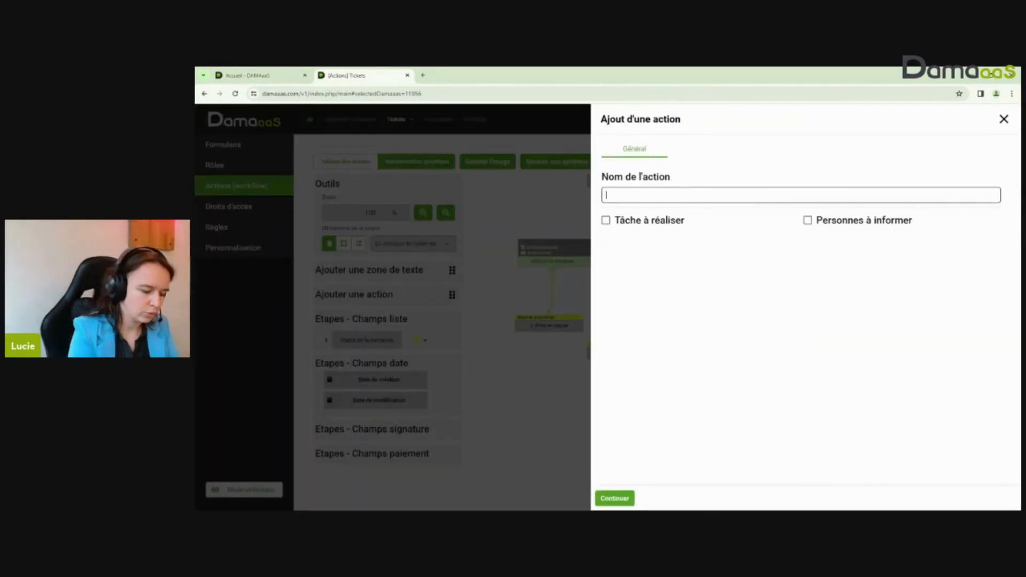
{"action": "type", "text": "Notification"}
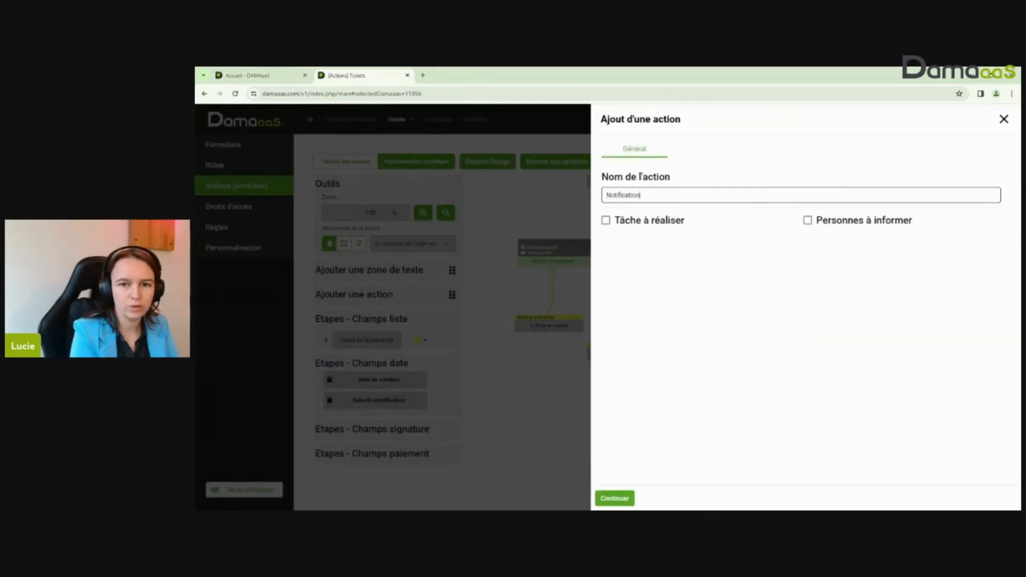
{"action": "type", "text": " : Demand"}
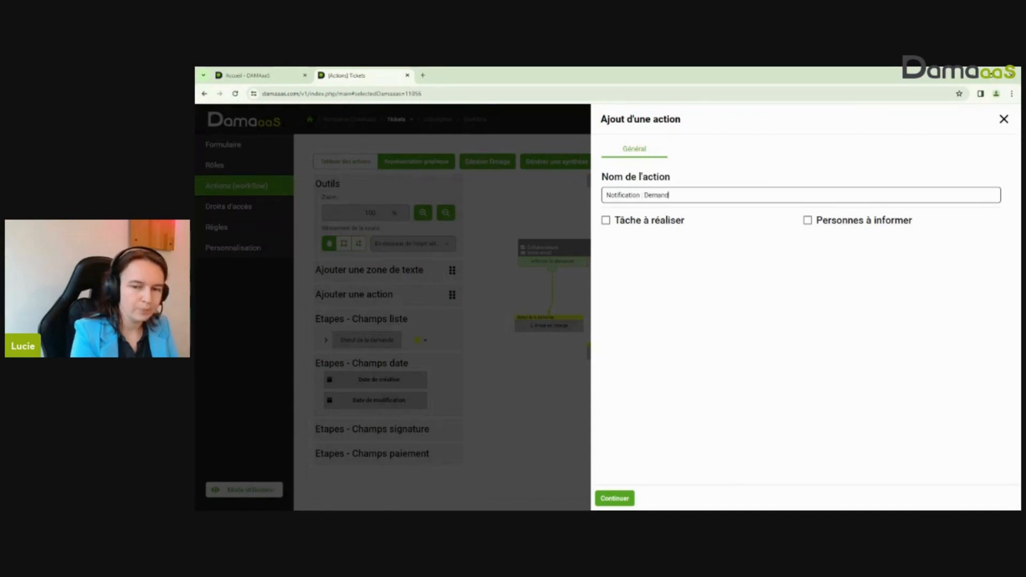
{"action": "type", "text": "e refusée"}
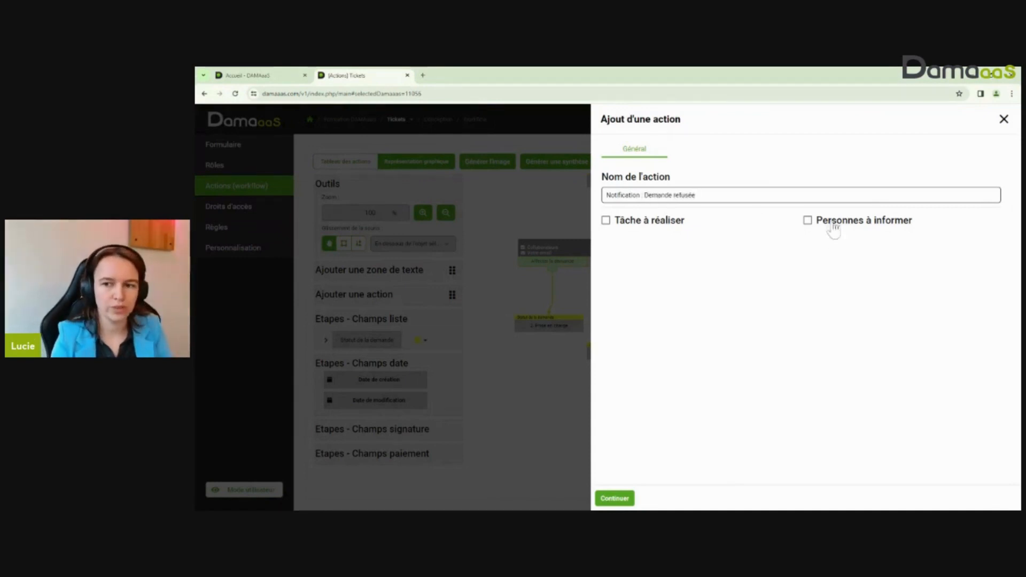
Step: Enable people to inform for the action, with the variable actor Votre email as recipient, and save it
{"action": "left_click", "coordinate": [832, 224]}
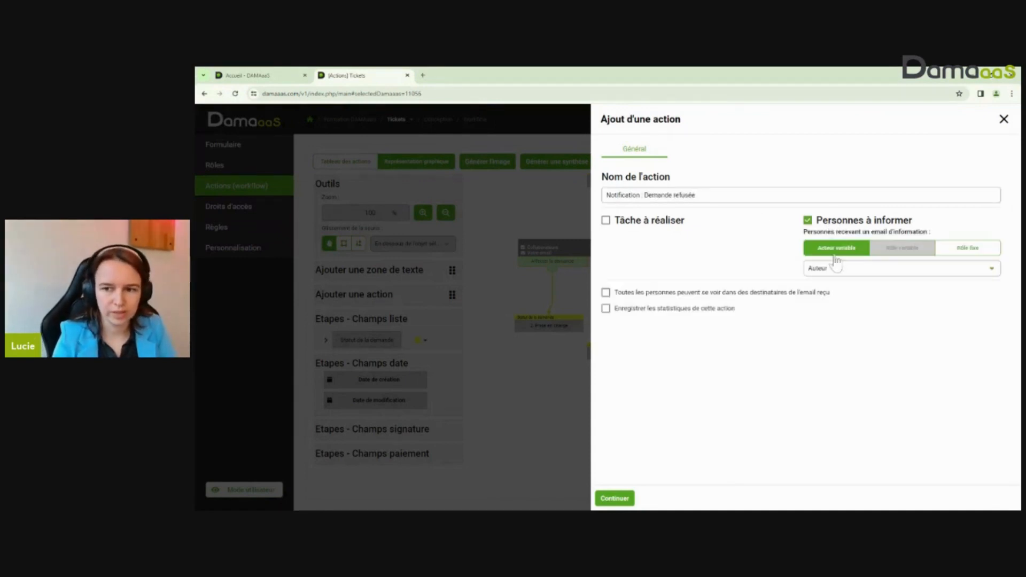
{"action": "left_click", "coordinate": [615, 498]}
{"action": "left_click", "coordinate": [869, 272]}
{"action": "left_click", "coordinate": [858, 322]}
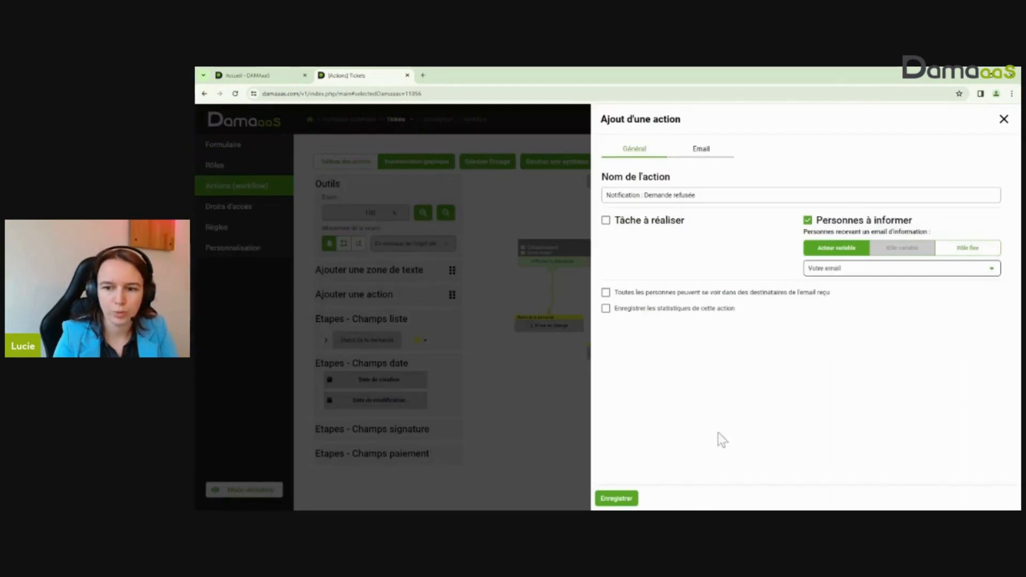
{"action": "left_click", "coordinate": [617, 499]}
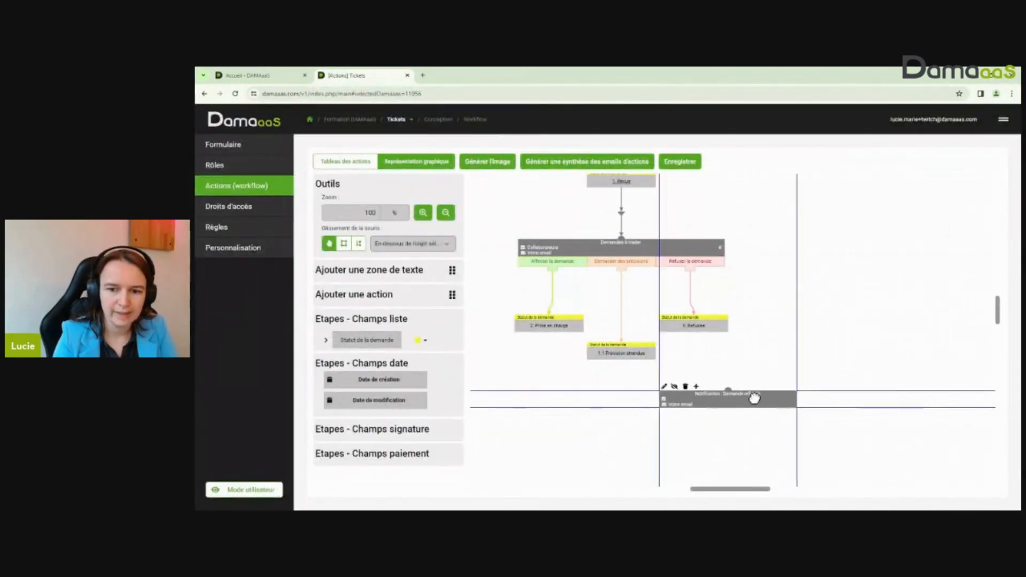
Step: Position the new notification action below the Refusée status and link the status to it
{"action": "left_click_drag", "start_coordinate": [693, 333], "coordinate": [743, 400]}
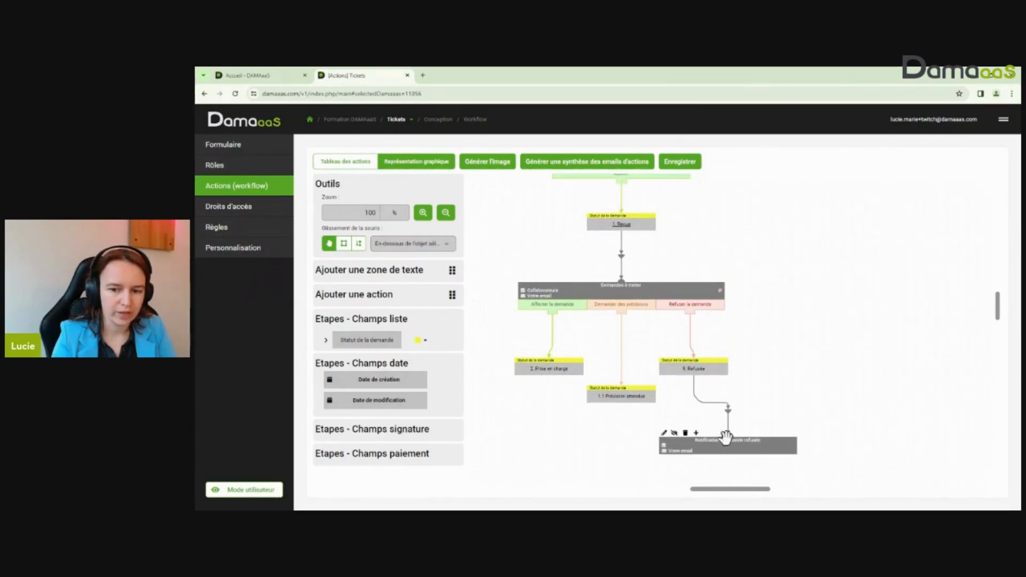
{"action": "scroll", "coordinate": [723, 432], "scroll_direction": "down", "scroll_amount": 1}
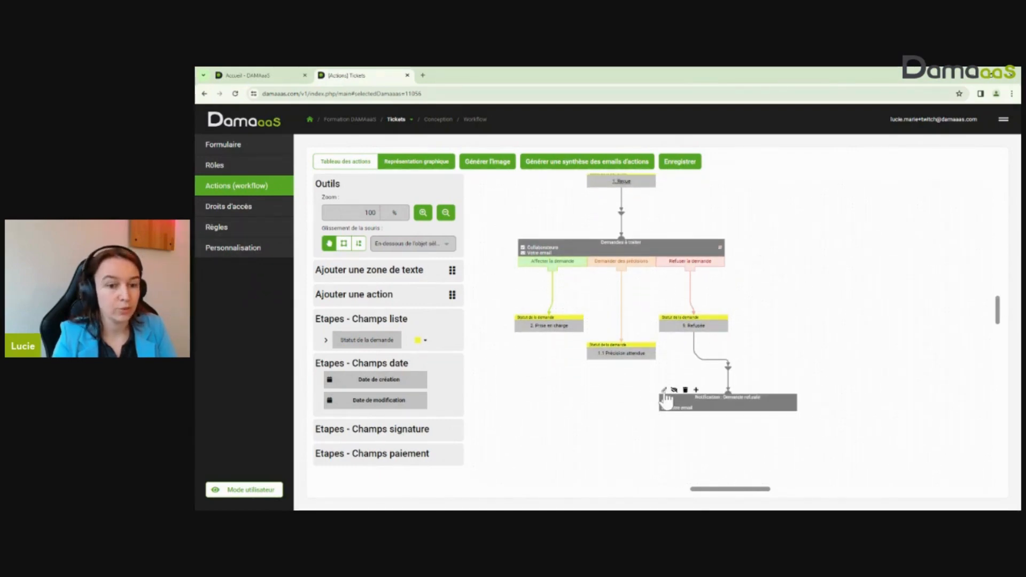
Step: Open the email settings of the refused-request notification, expand the message to send and check the reply address options
{"action": "left_click", "coordinate": [665, 391]}
{"action": "left_click", "coordinate": [702, 149]}
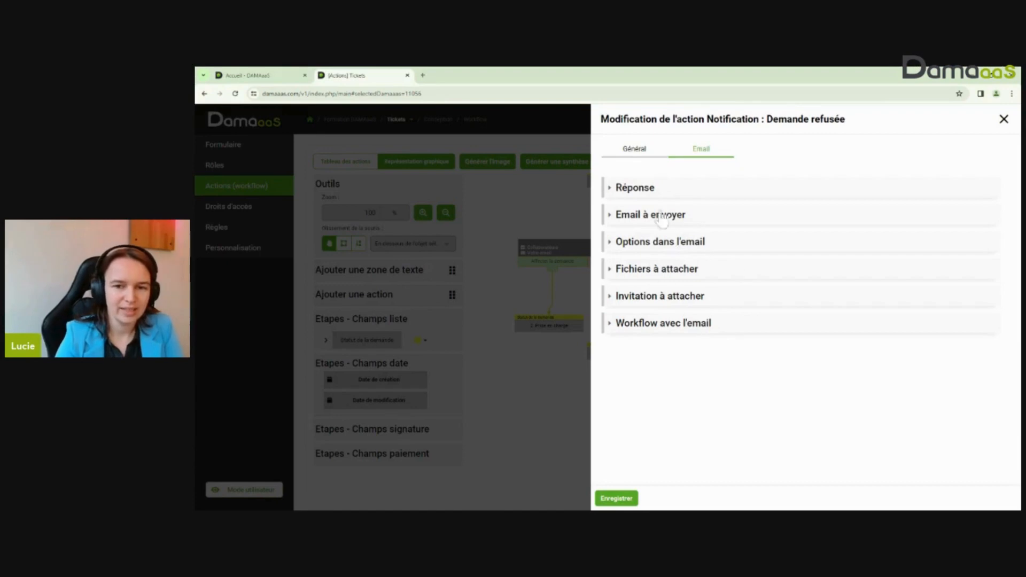
{"action": "left_click", "coordinate": [626, 221]}
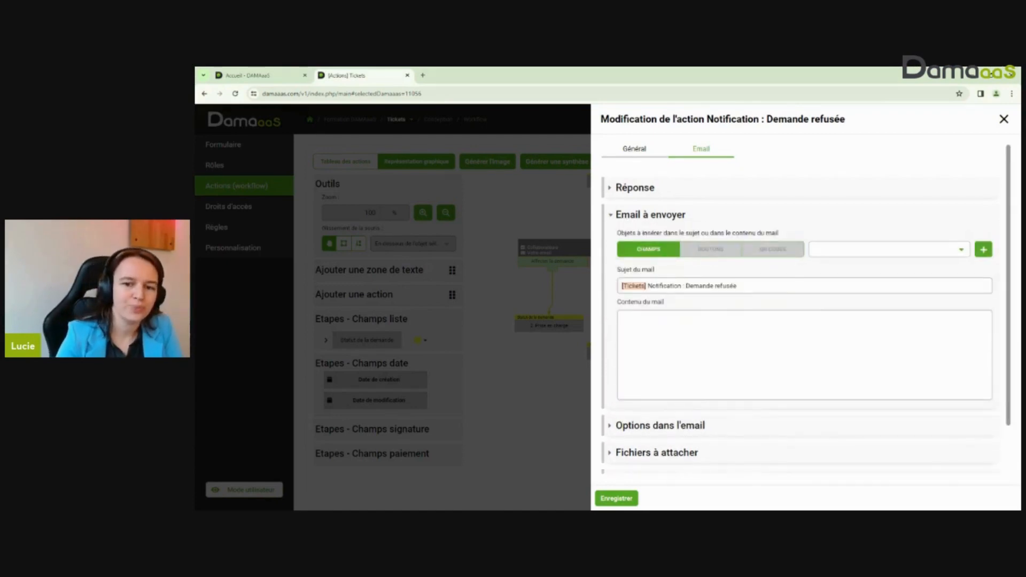
{"action": "left_click", "coordinate": [804, 350]}
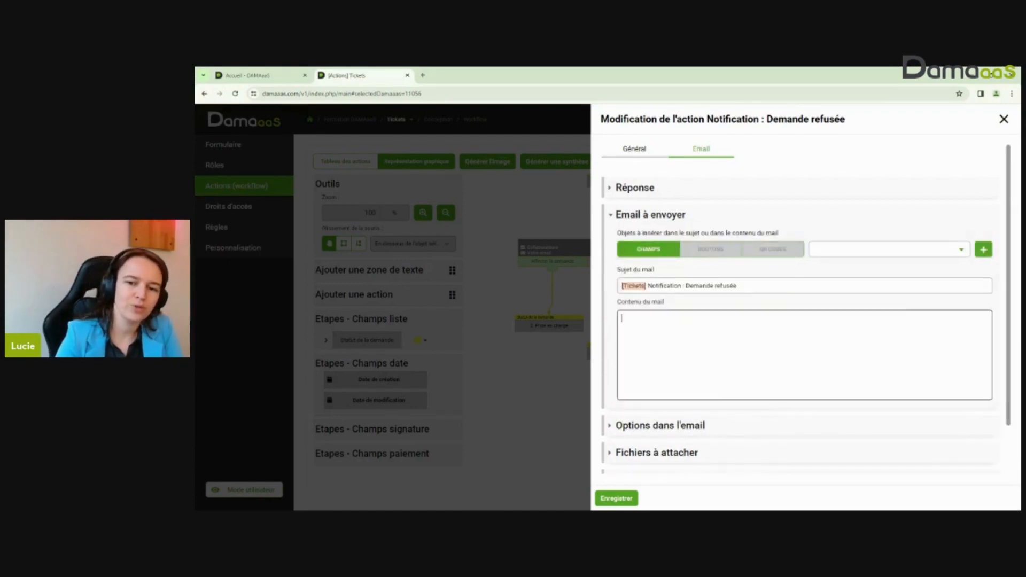
{"action": "left_click", "coordinate": [646, 196]}
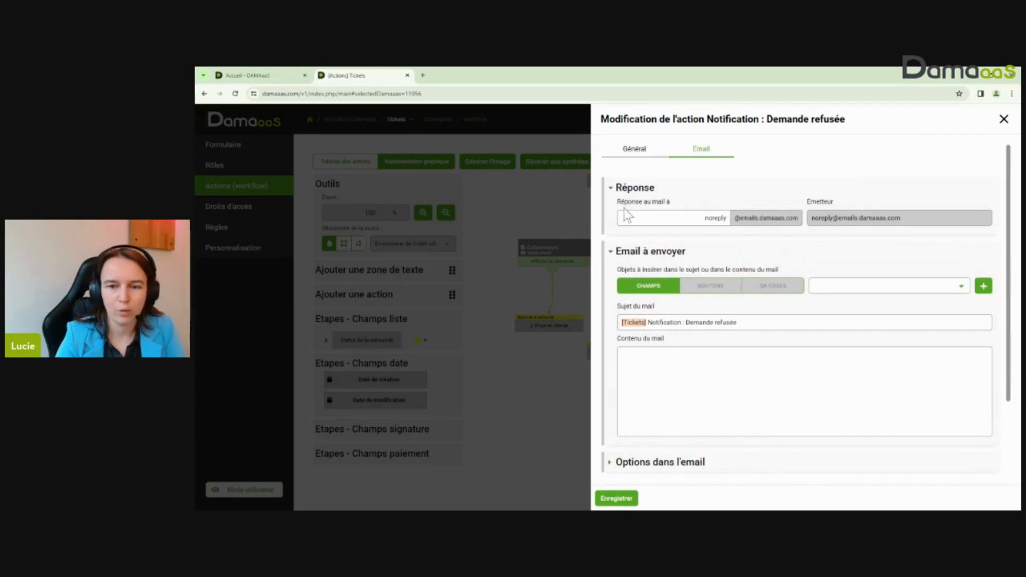
{"action": "left_click", "coordinate": [639, 193]}
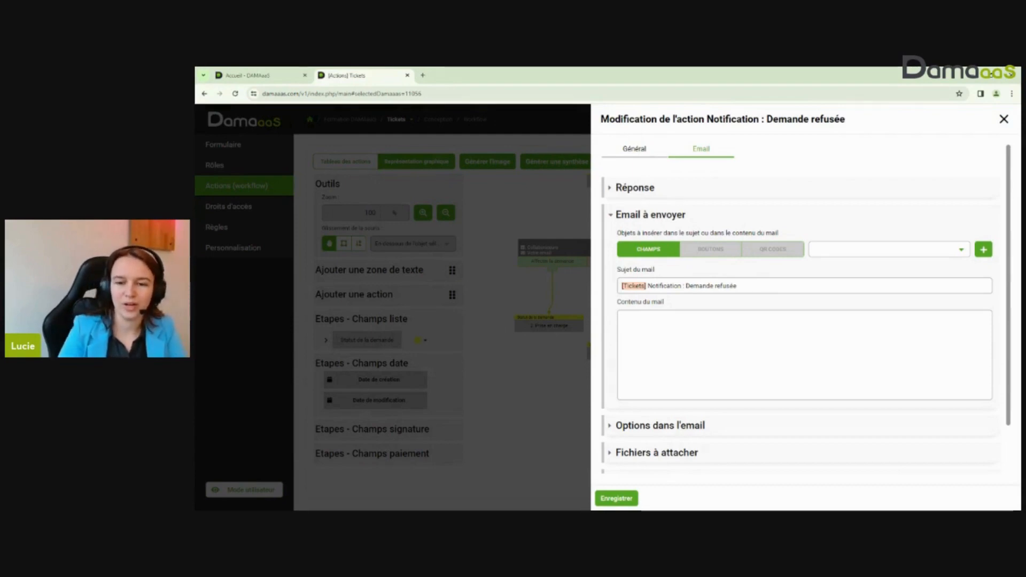
Step: Start the email content with the greeting "Bonjour," followed by a blank line
{"action": "left_click", "coordinate": [706, 337]}
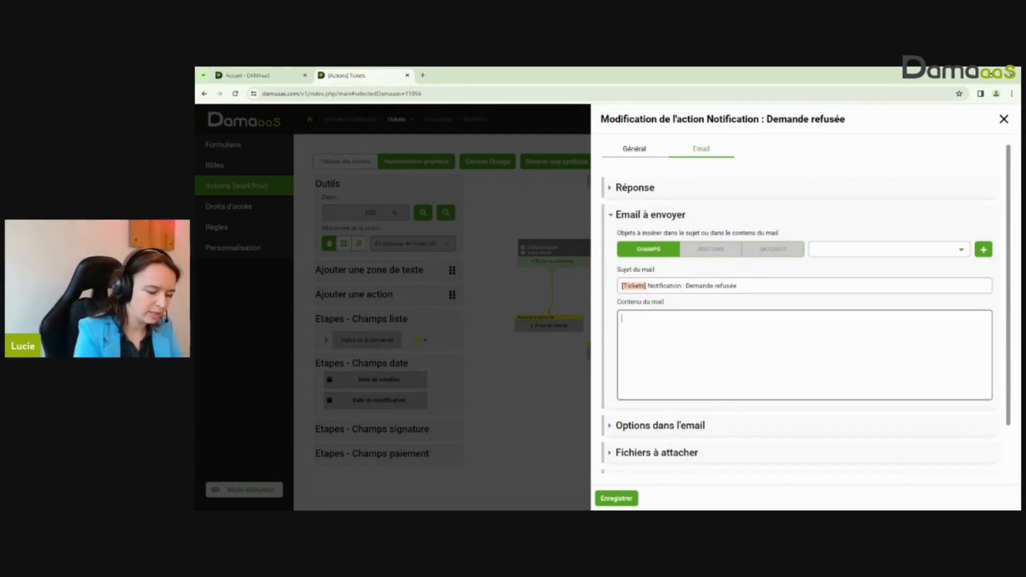
{"action": "type", "text": "Bonjour,"}
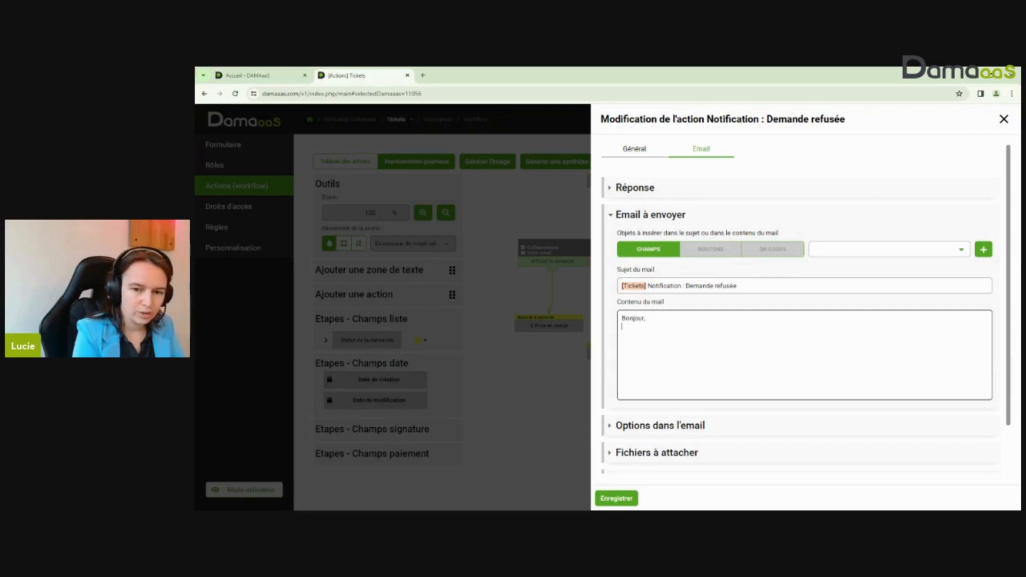
{"action": "key", "text": "Return"}
{"action": "key", "text": "Return"}
{"action": "type", "text": "N"}
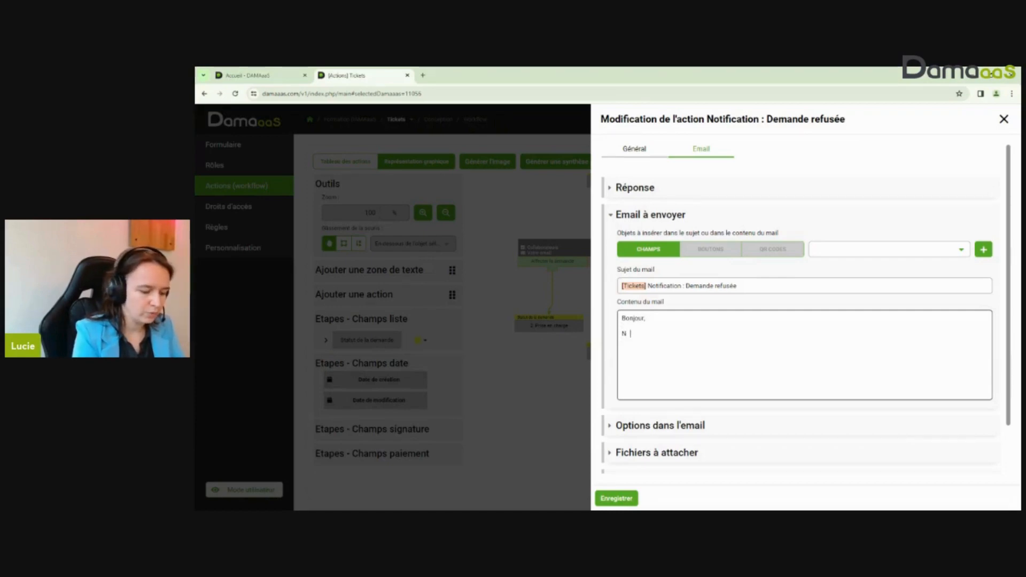
{"action": "type", "text": "ous avo ns"}
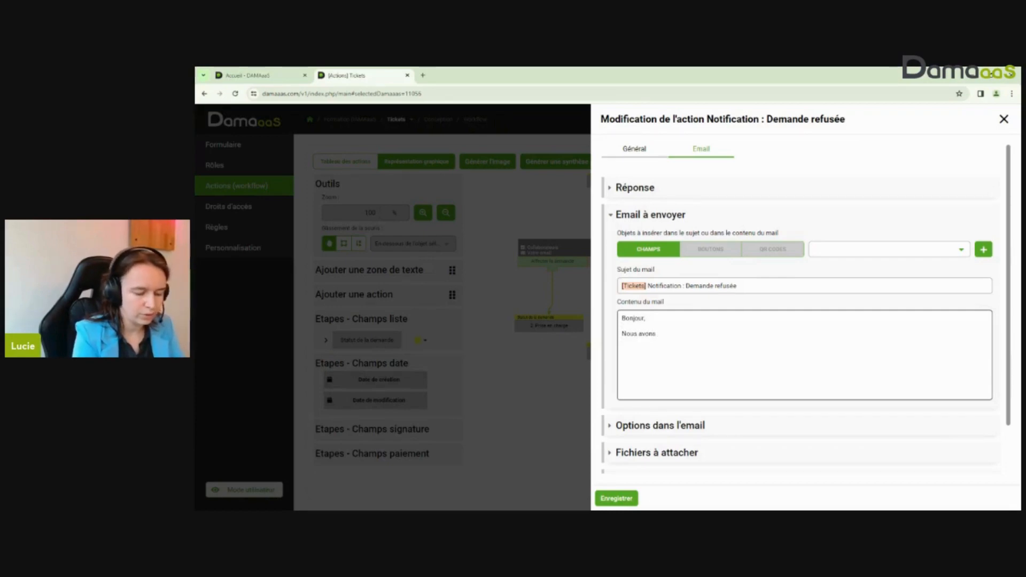
{"action": "key", "text": "BackSpace"}
{"action": "key", "text": "BackSpace"}
{"action": "key", "text": "BackSpace"}
{"action": "key", "text": "BackSpace"}
{"action": "key", "text": "BackSpace"}
{"action": "key", "text": "BackSpace"}
{"action": "key", "text": "BackSpace"}
{"action": "key", "text": "BackSpace"}
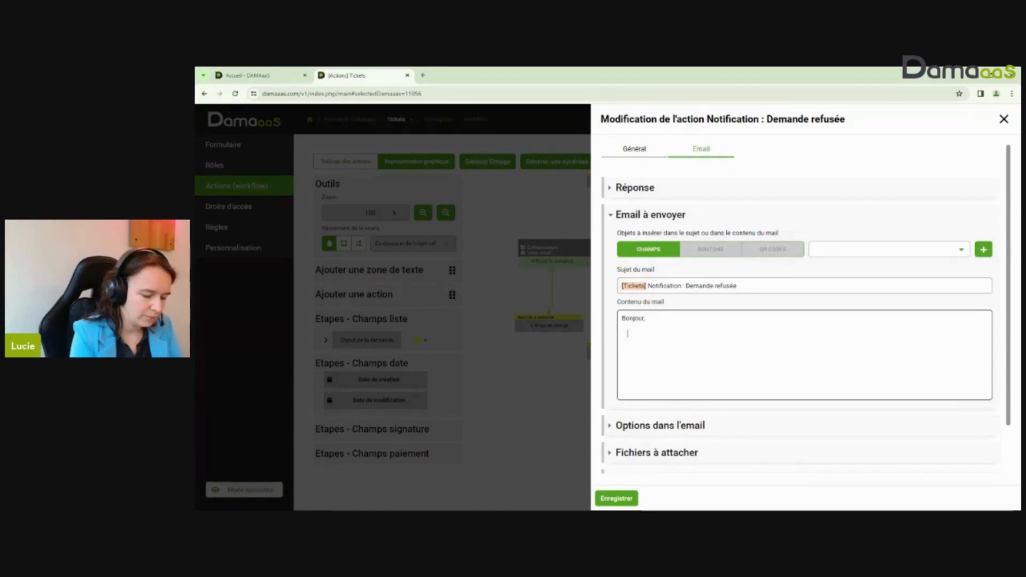
Step: Write in the email body "Malheureusement, nous sommes dans l'incapacité de donner suite à votre demande."
{"action": "type", "text": "Malheureusement,"}
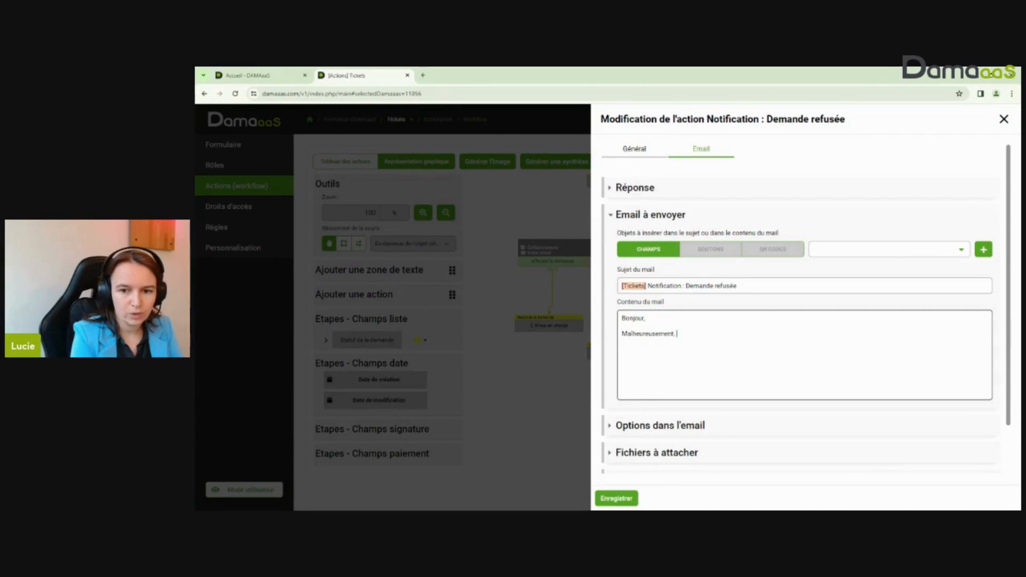
{"action": "type", "text": " nous sommes d"}
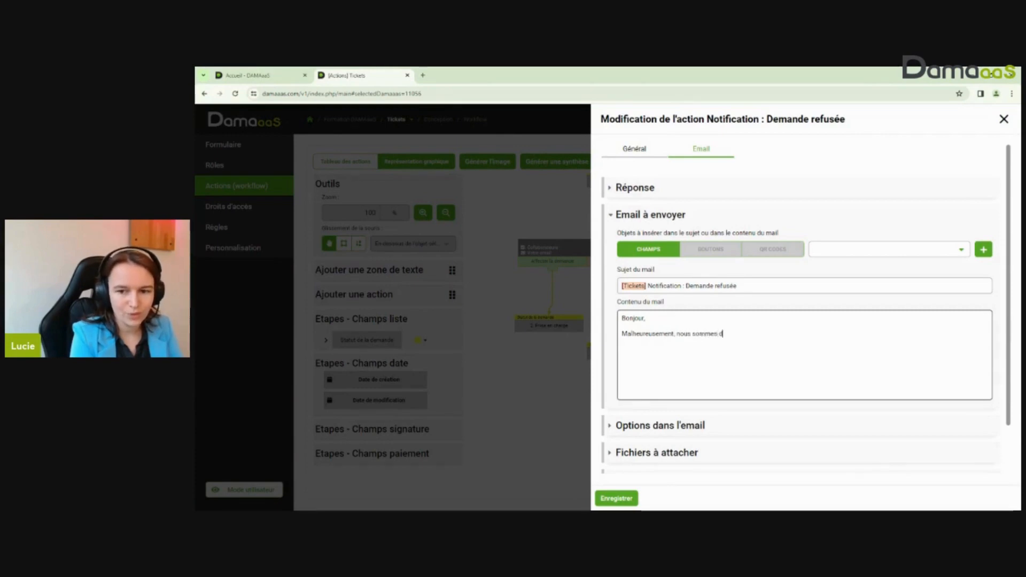
{"action": "type", "text": "ans l'incapa"}
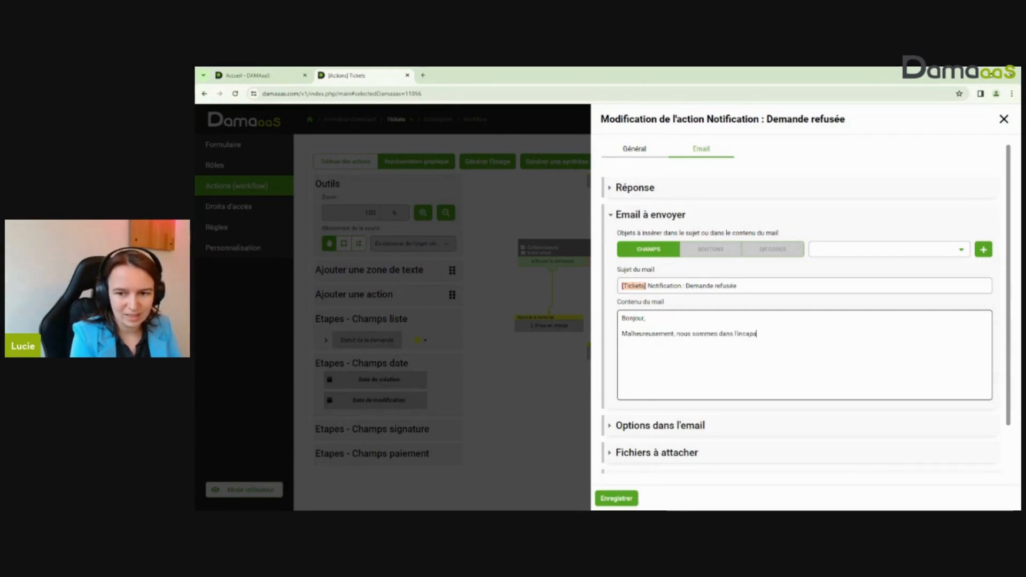
{"action": "type", "text": "cité de d"}
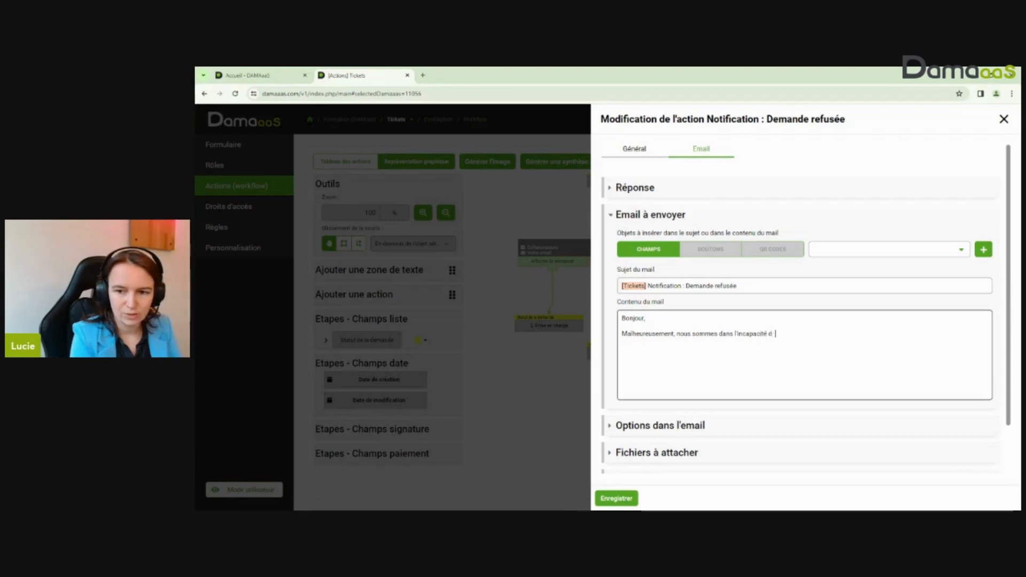
{"action": "type", "text": "onner suite "}
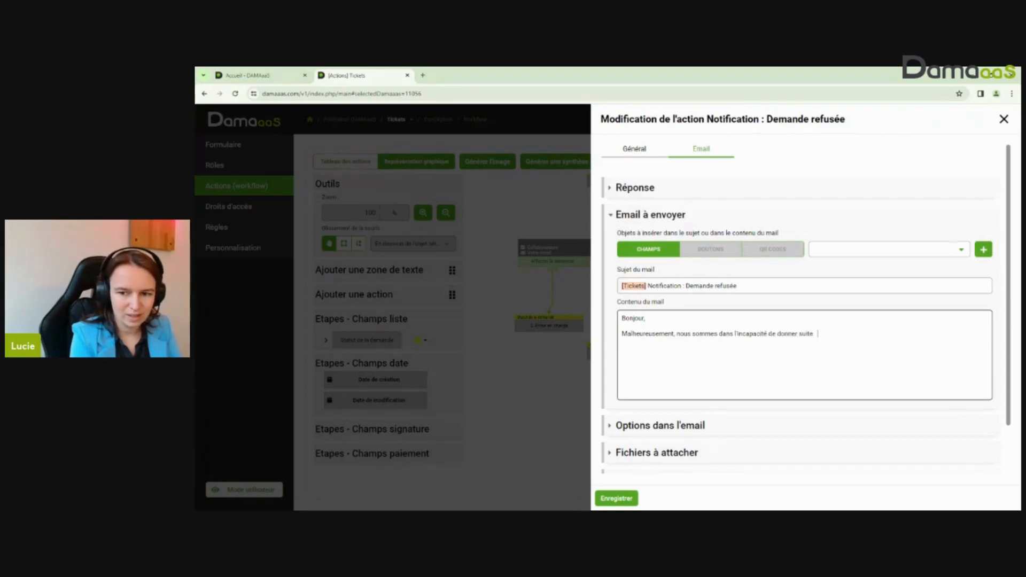
{"action": "type", "text": "à votre demande."}
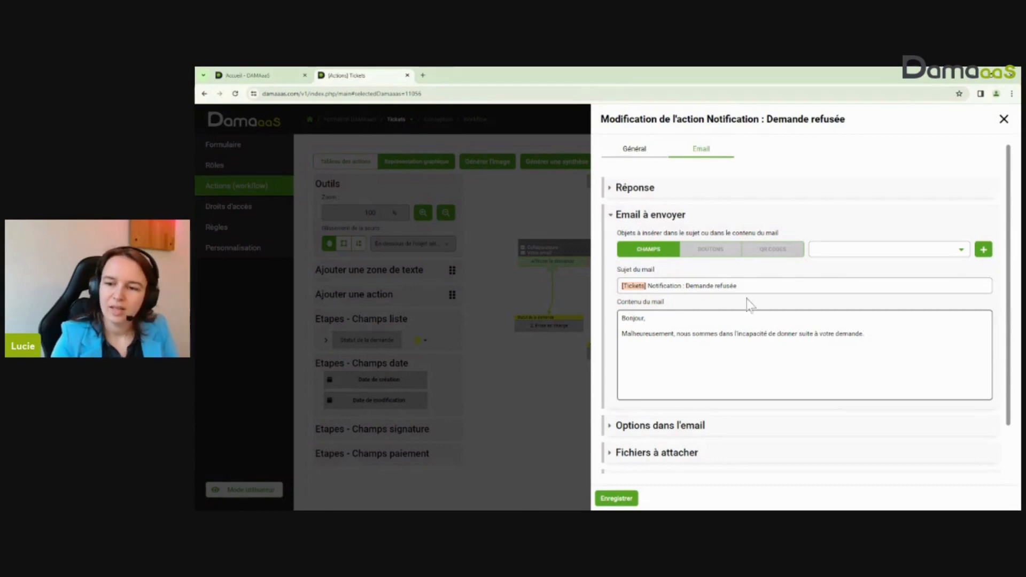
Step: Insert the Libellé field at the end of the sentence in the email body, in place of the final period
{"action": "left_click", "coordinate": [851, 250]}
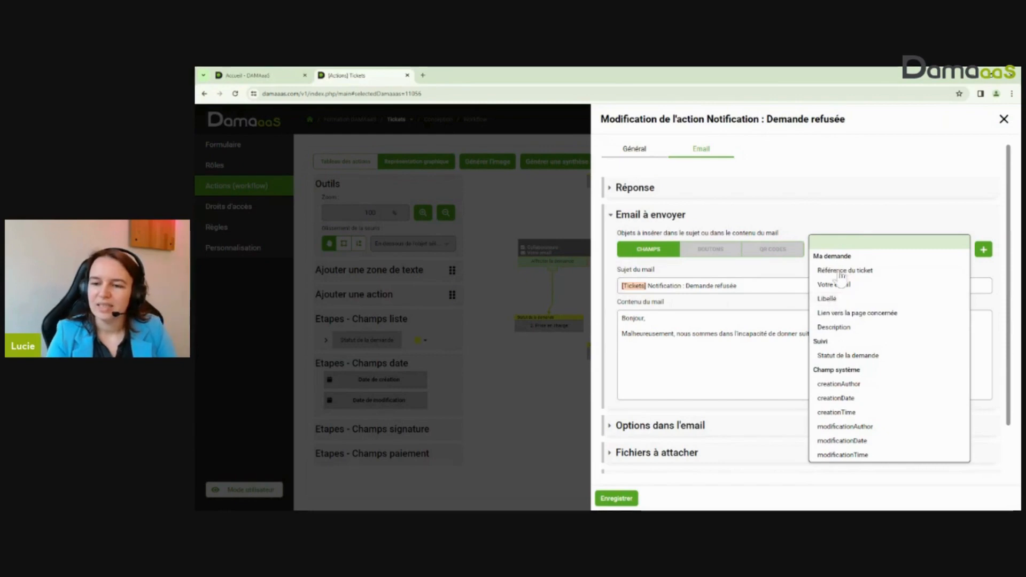
{"action": "left_click", "coordinate": [843, 300]}
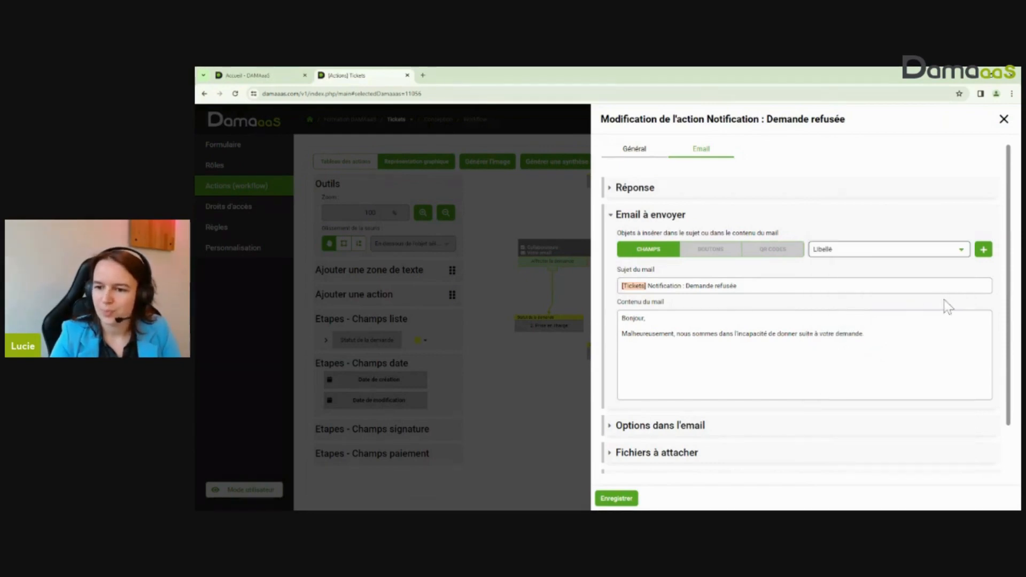
{"action": "left_click", "coordinate": [947, 320]}
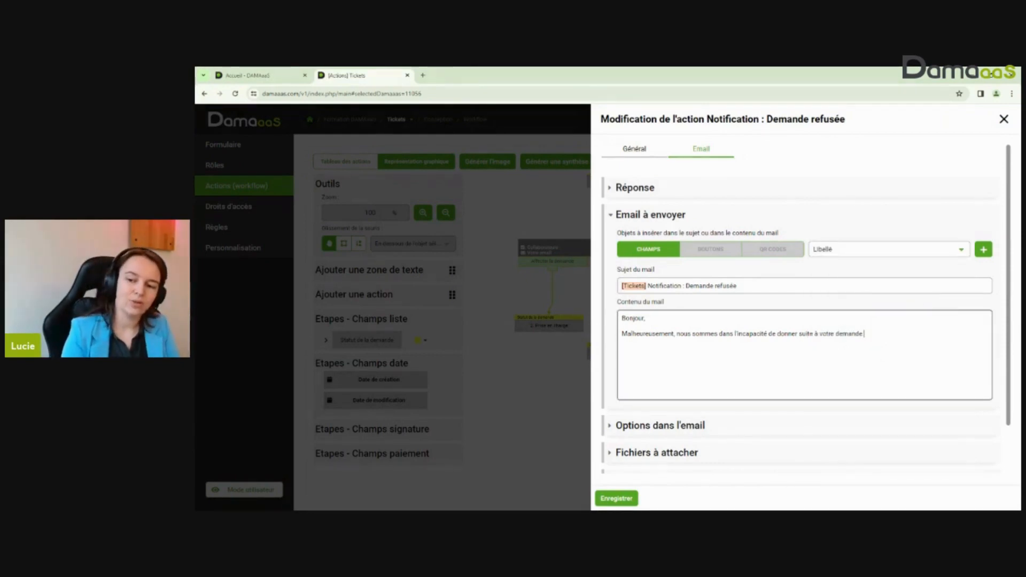
{"action": "left_click", "coordinate": [984, 249]}
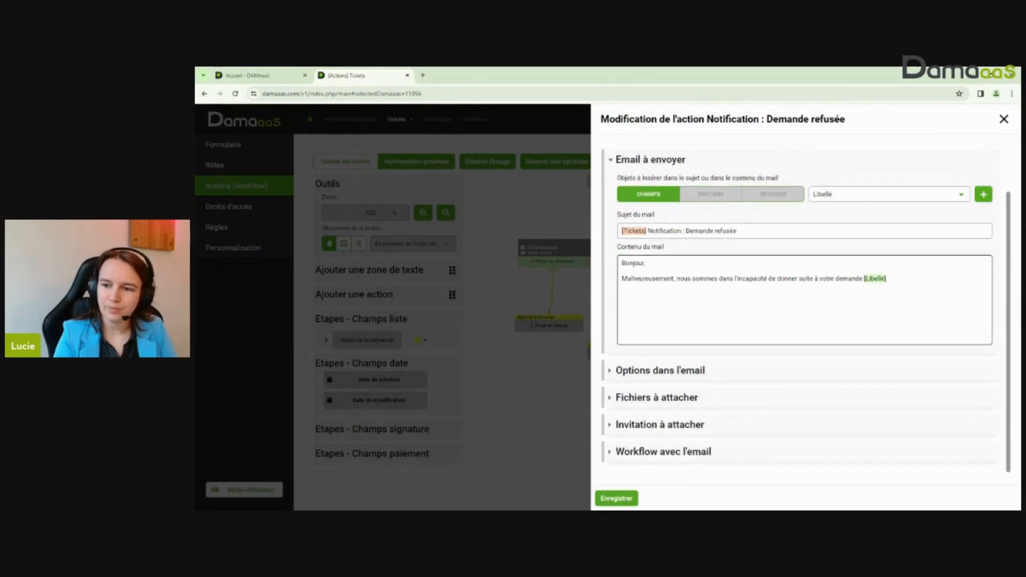
Step: Add "intitulée : " before the Libellé field in the email body, enclose the field in double quotes and end the sentence with a period
{"action": "type", "text": "initial"}
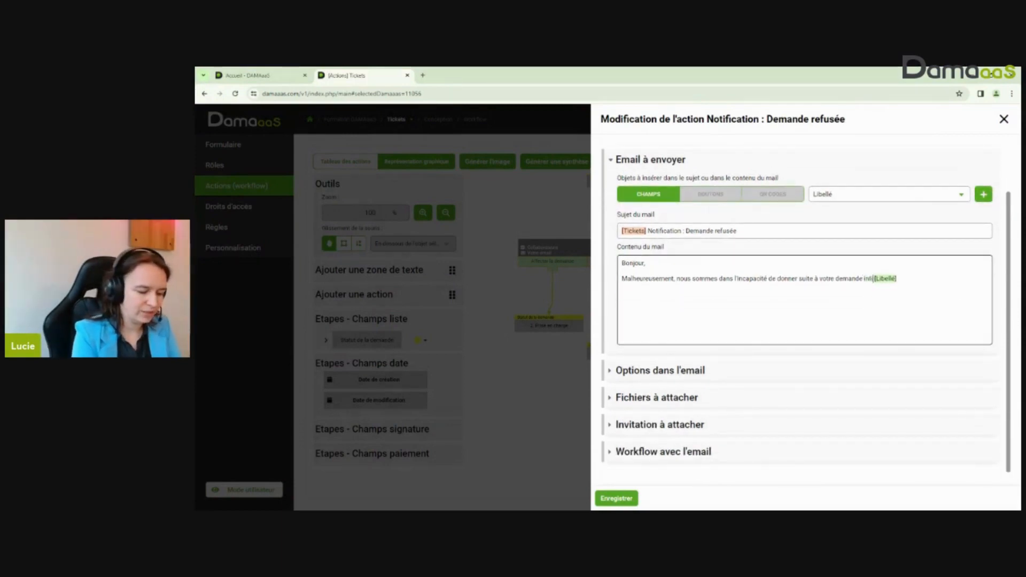
{"action": "type", "text": "ée : "}
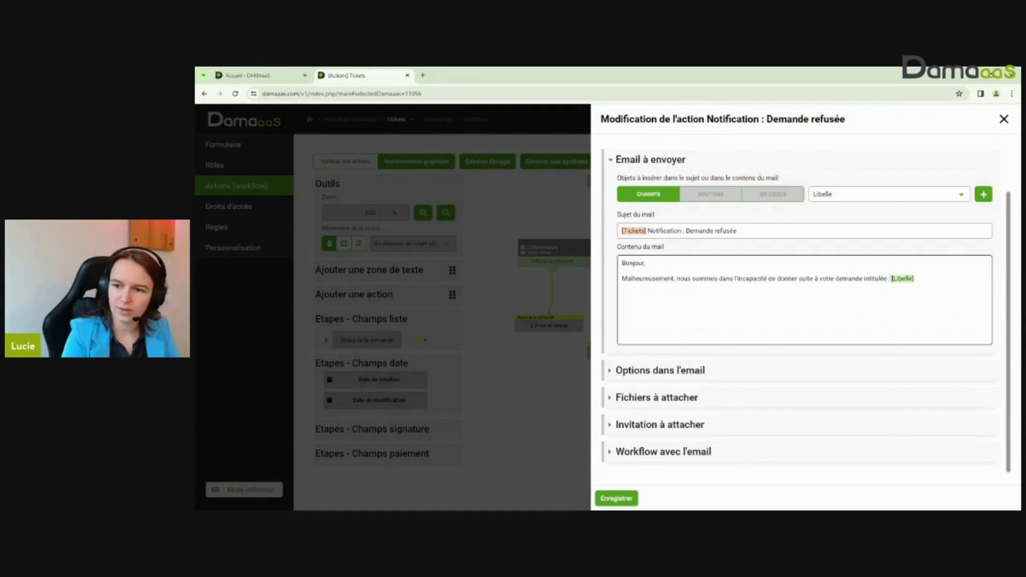
{"action": "type", "text": "\""}
{"action": "type", "text": "\""}
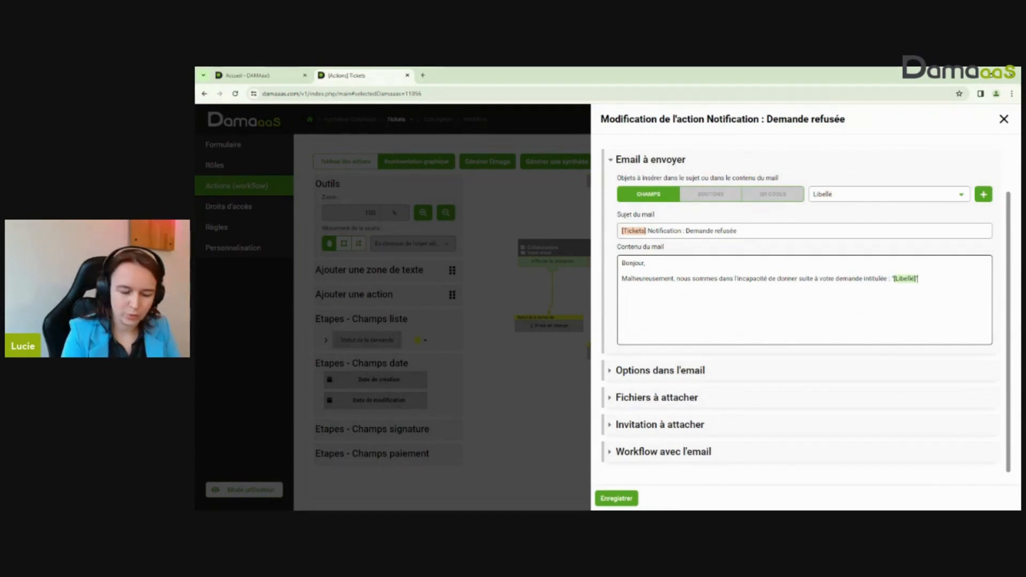
{"action": "type", "text": "."}
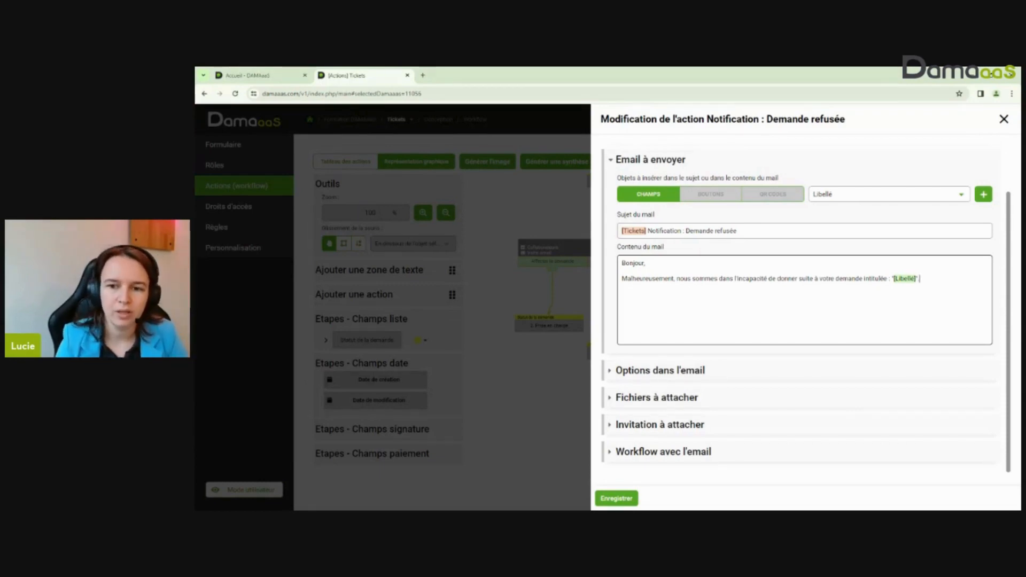
Step: Replace the email subject after the [Tickets] tag with: Votre demande "[Libellé]" a été refusée
{"action": "left_click_drag", "start_coordinate": [738, 230], "coordinate": [647, 231]}
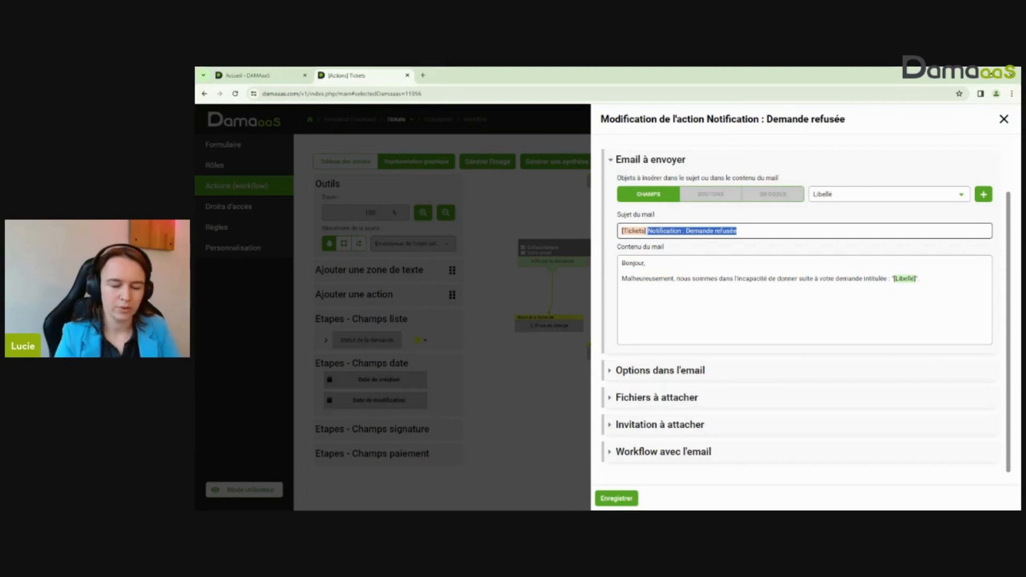
{"action": "type", "text": "Votre demande"}
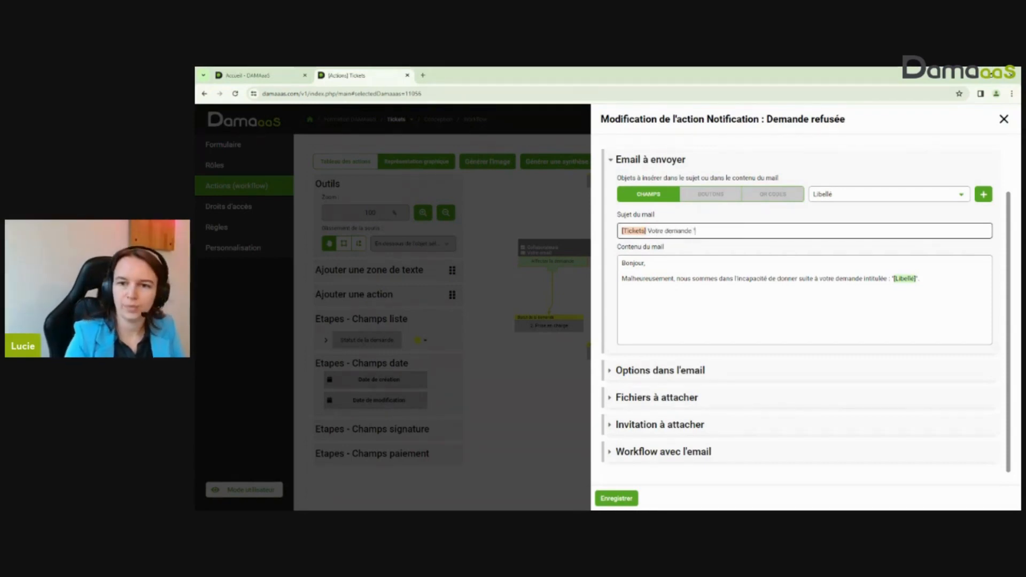
{"action": "left_click", "coordinate": [984, 195]}
{"action": "type", "text": "'[Libellé"}
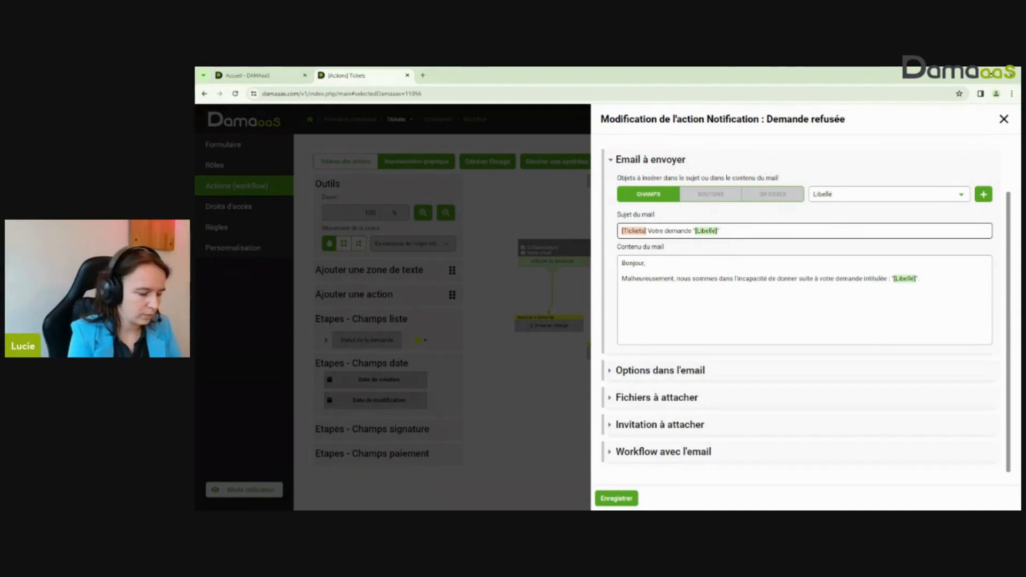
{"action": "type", "text": "a été ré"}
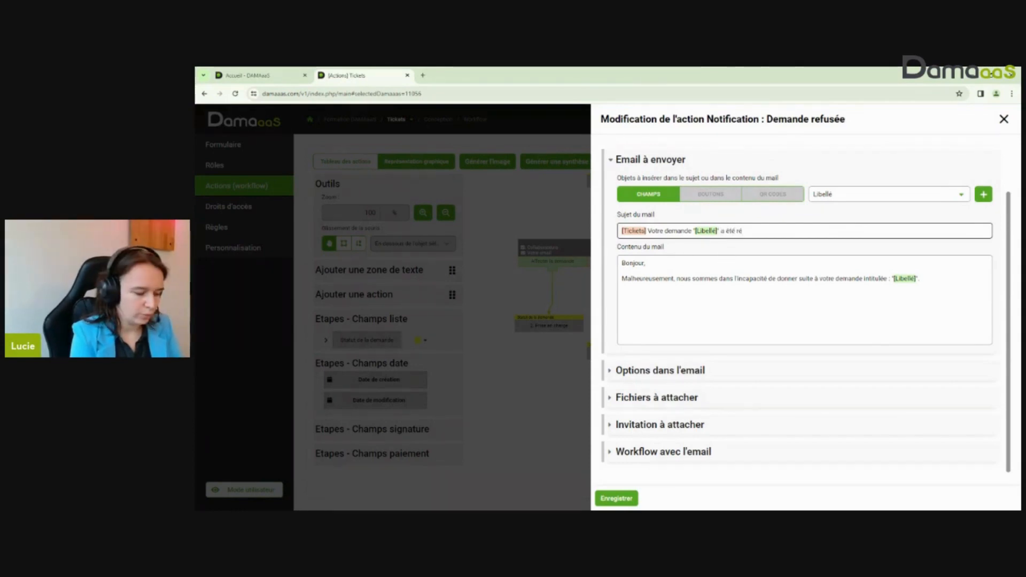
{"action": "type", "text": "efusée"}
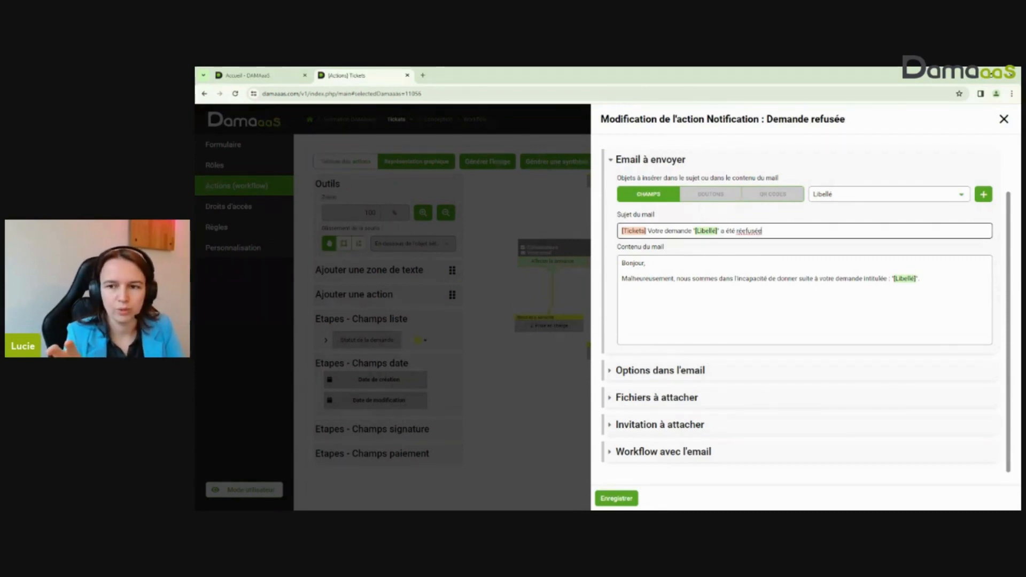
Step: Disable the "Lien vers la fiche" option for the email and correct the last word of the subject to "refusée"
{"action": "left_click", "coordinate": [672, 371]}
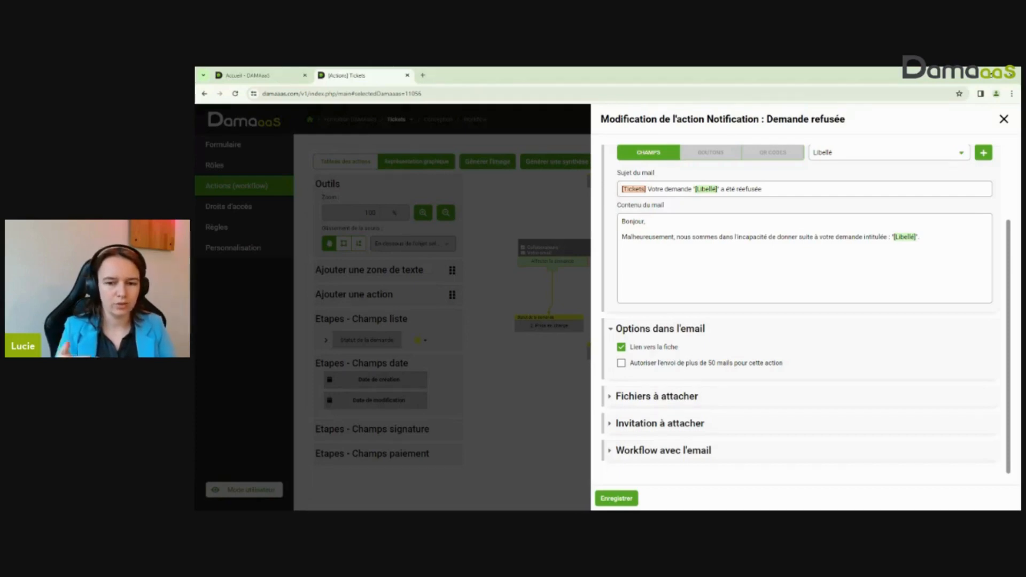
{"action": "left_click", "coordinate": [645, 349]}
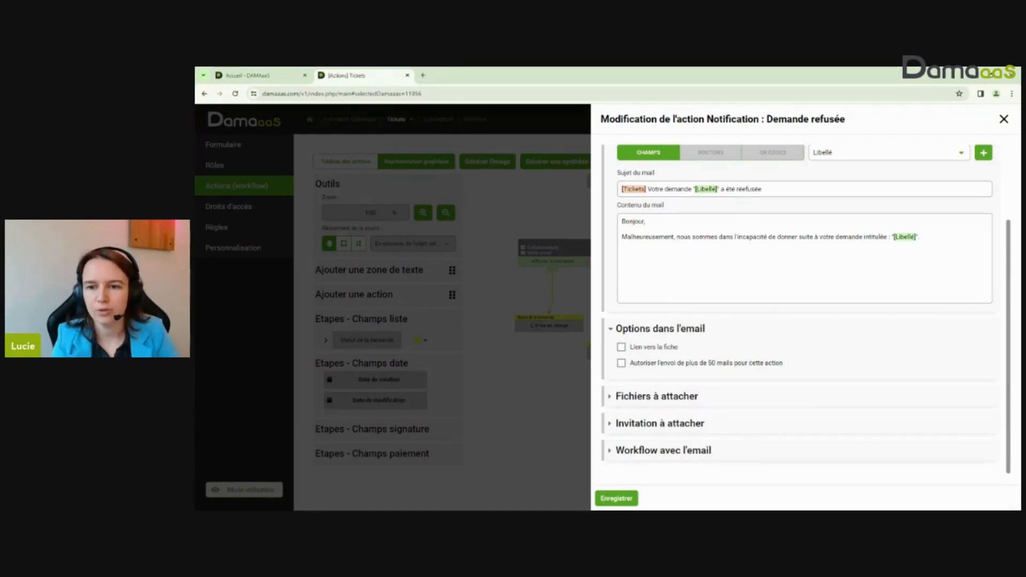
{"action": "left_click", "coordinate": [742, 190]}
{"action": "key", "text": "BackSpace"}
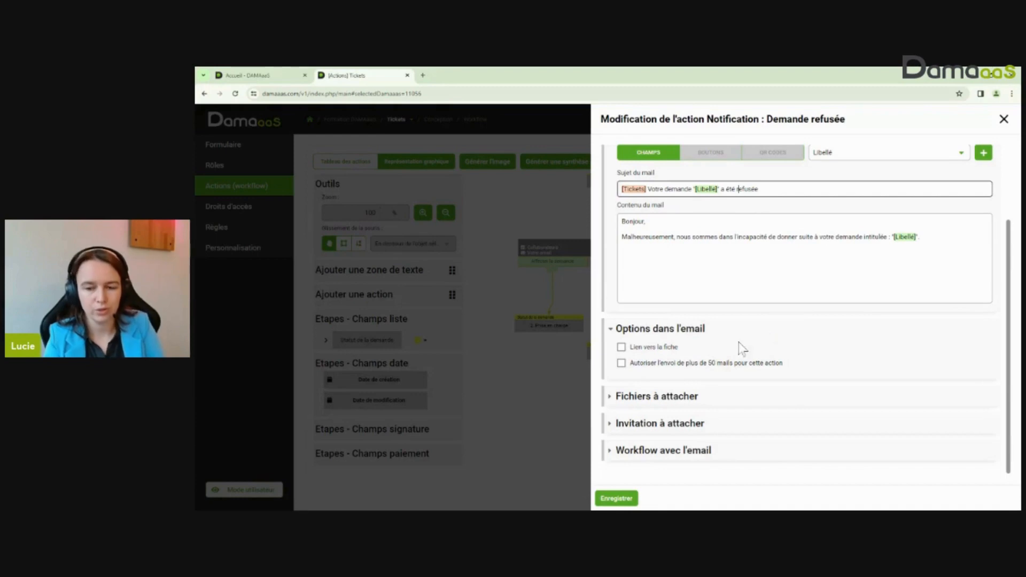
Step: Check which form files can be attached to the notification email, without selecting any
{"action": "left_click", "coordinate": [686, 407]}
{"action": "scroll", "coordinate": [749, 335], "scroll_direction": "down", "scroll_amount": 1}
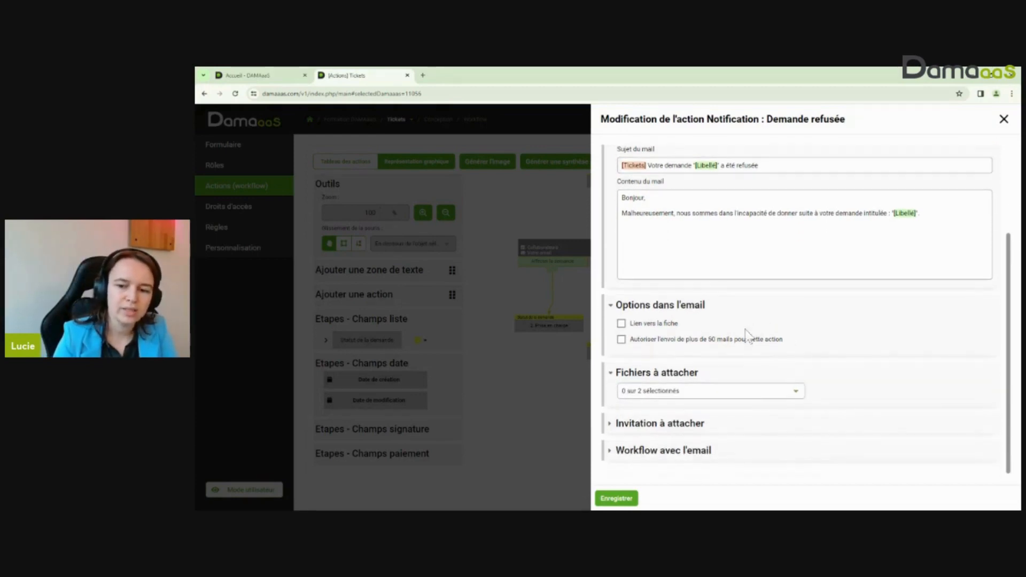
{"action": "left_click", "coordinate": [795, 391]}
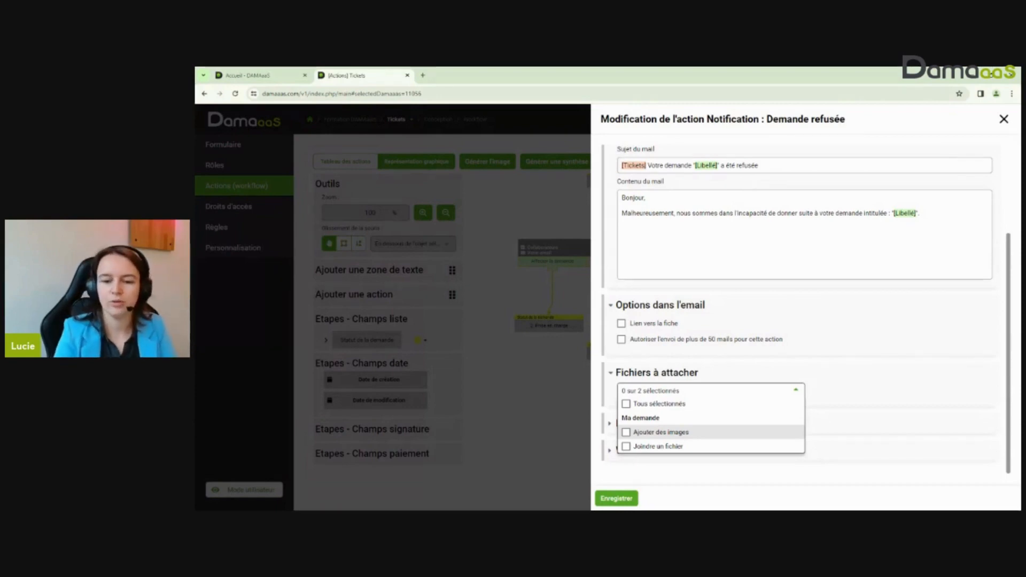
{"action": "left_click", "coordinate": [672, 393]}
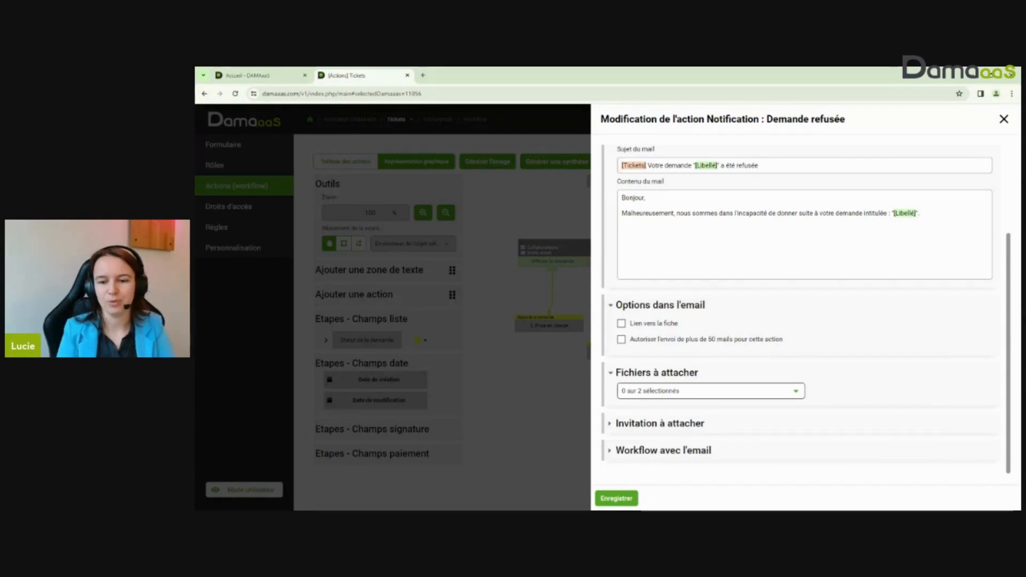
Step: Review the invitation attachment and email workflow options, and save the notification settings
{"action": "left_click", "coordinate": [664, 425]}
{"action": "scroll", "coordinate": [727, 343], "scroll_direction": "down", "scroll_amount": 1}
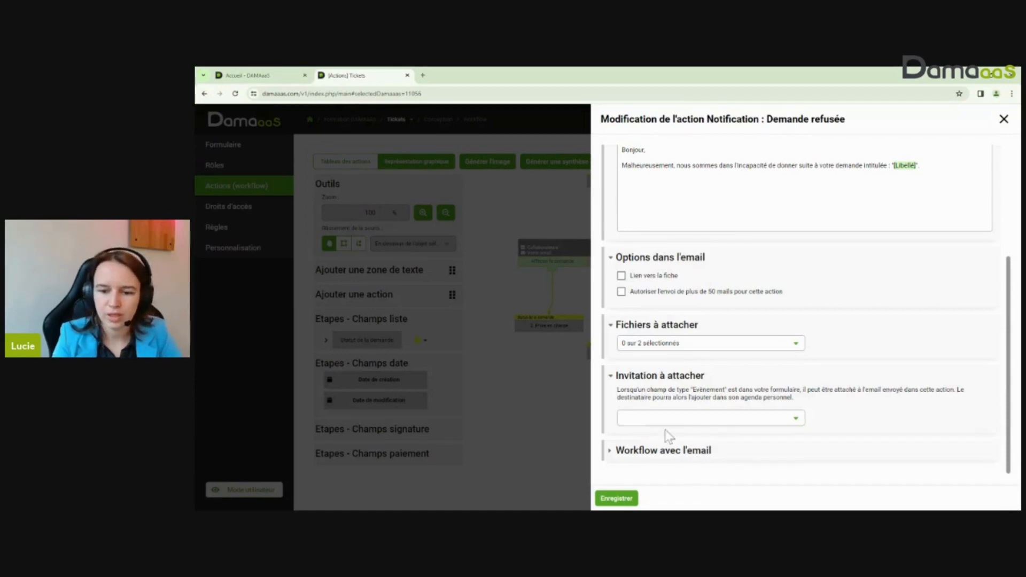
{"action": "left_click", "coordinate": [680, 452]}
{"action": "scroll", "coordinate": [658, 417], "scroll_direction": "down", "scroll_amount": 1}
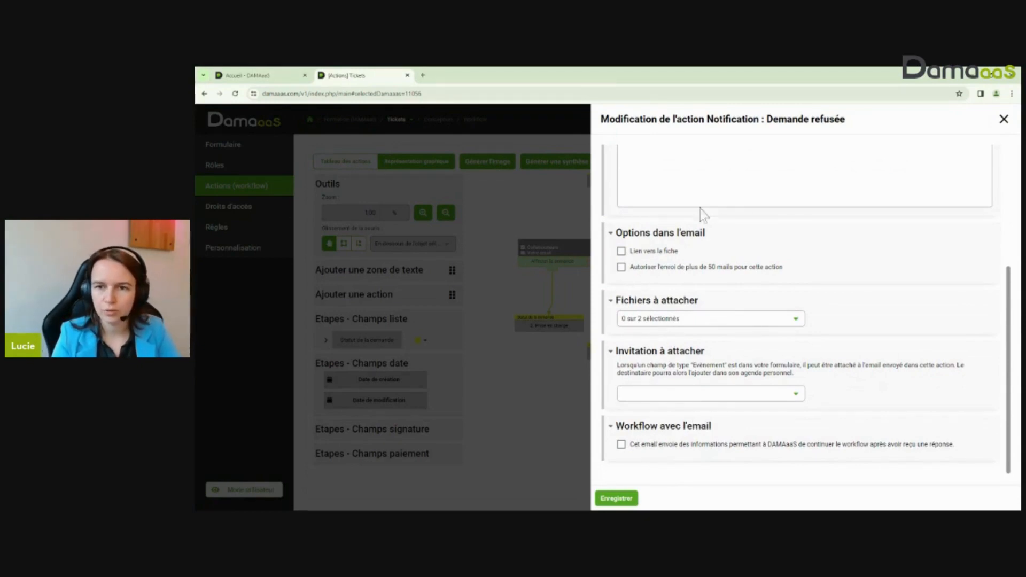
{"action": "scroll", "coordinate": [713, 326], "scroll_direction": "up", "scroll_amount": 3}
{"action": "scroll", "coordinate": [713, 325], "scroll_direction": "down", "scroll_amount": 2}
{"action": "scroll", "coordinate": [678, 374], "scroll_direction": "down", "scroll_amount": 1}
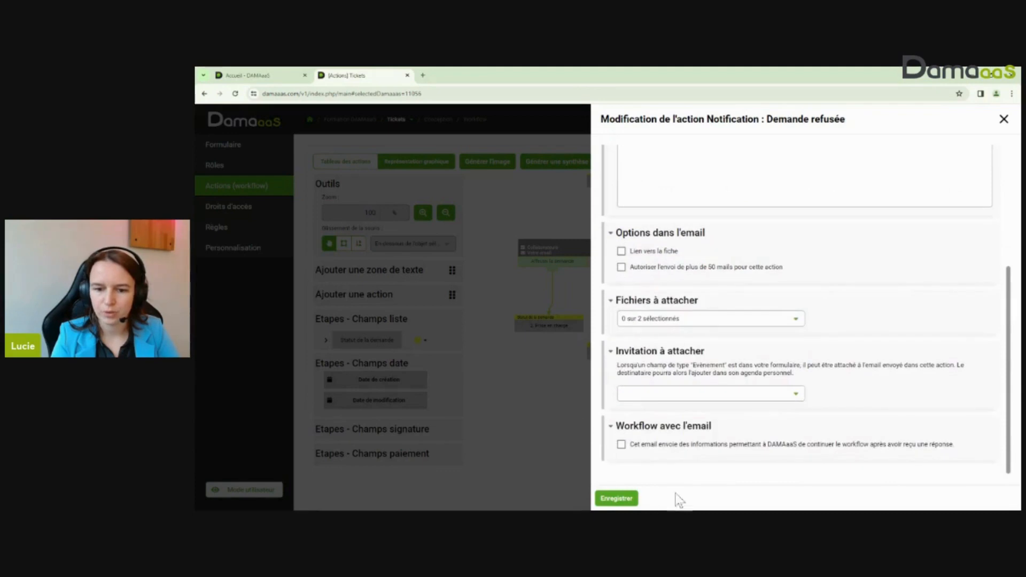
{"action": "left_click", "coordinate": [617, 499]}
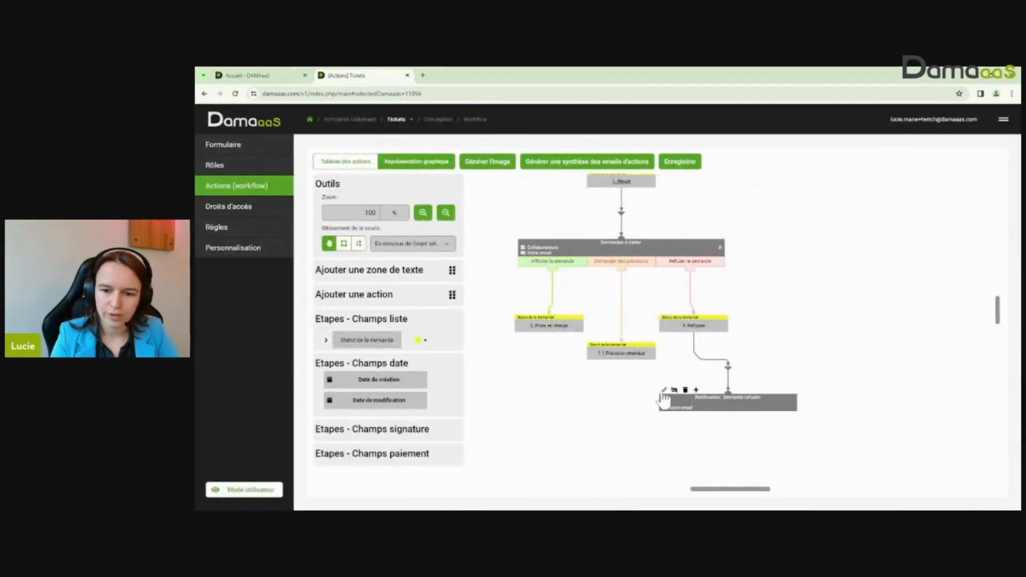
Step: Reopen the email settings of the refused-request notification and examine the "Workflow avec l'email" option
{"action": "double_click", "coordinate": [680, 401]}
{"action": "left_click", "coordinate": [704, 152]}
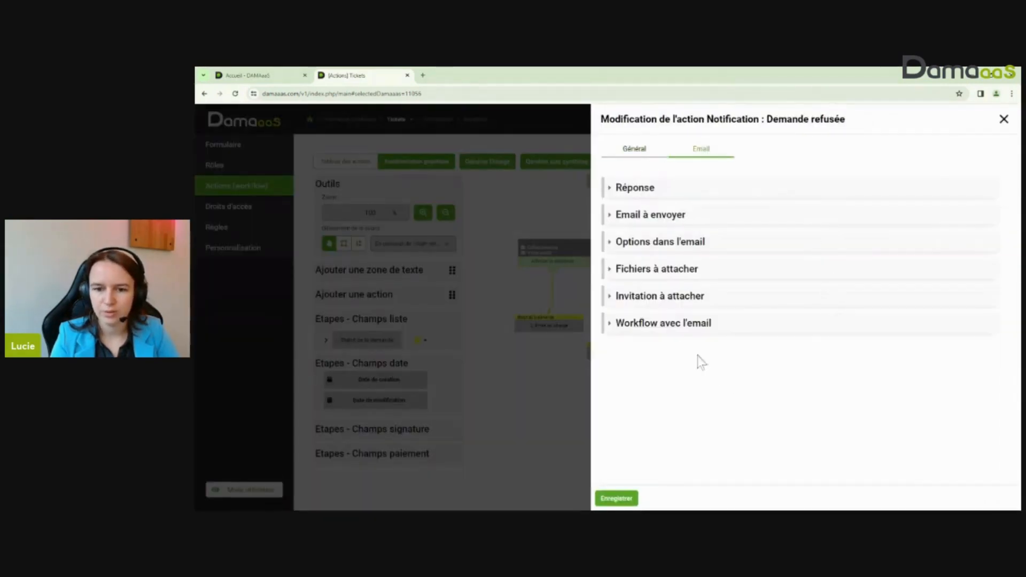
{"action": "left_click", "coordinate": [682, 326]}
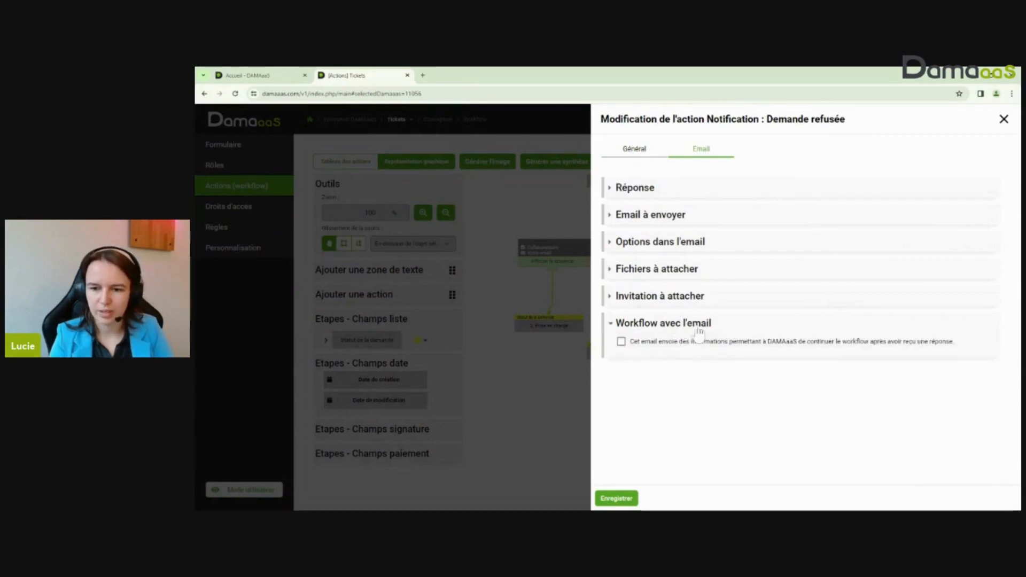
Step: Temporarily enable "Tâche à réaliser" to check the reminder section in the email settings, and disable it again
{"action": "left_click", "coordinate": [634, 151]}
{"action": "left_click", "coordinate": [643, 221]}
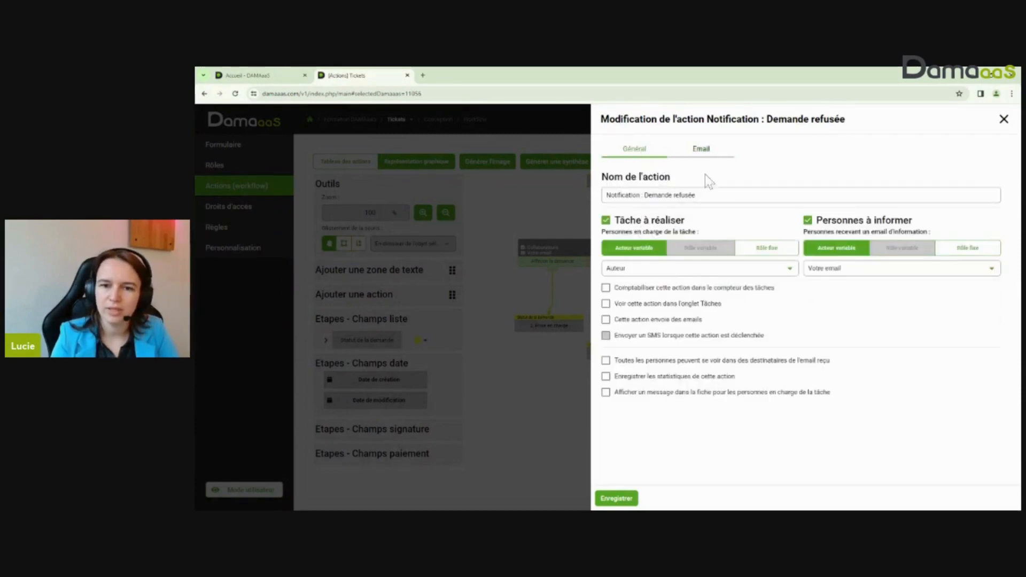
{"action": "left_click", "coordinate": [701, 151]}
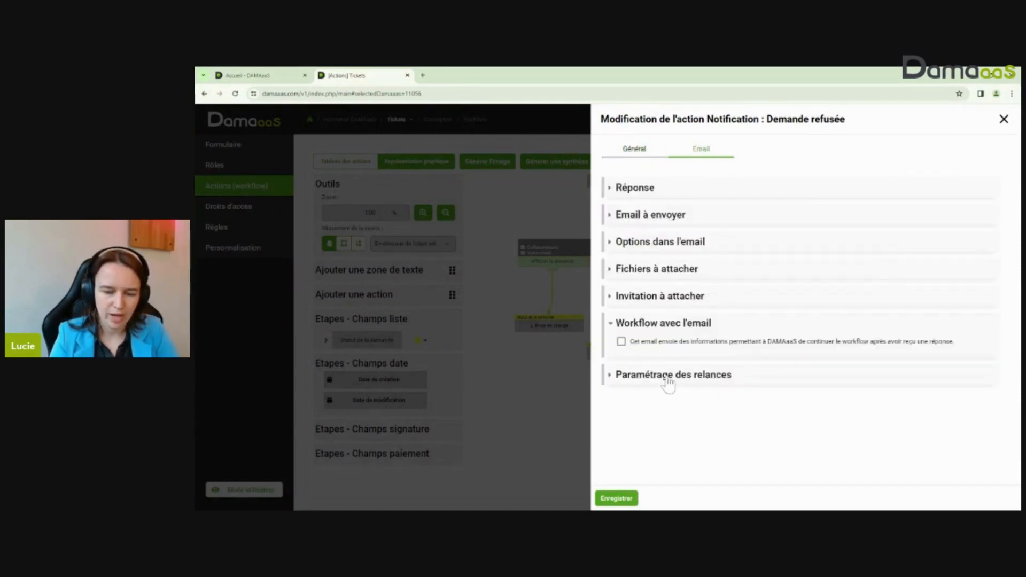
{"action": "left_click", "coordinate": [633, 150]}
{"action": "left_click", "coordinate": [625, 220]}
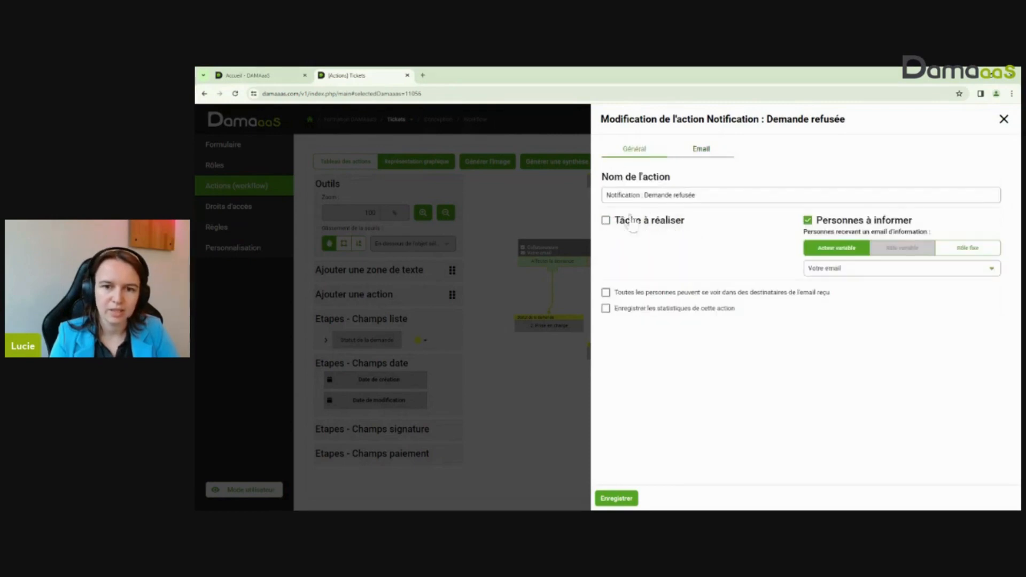
{"action": "left_click", "coordinate": [700, 152]}
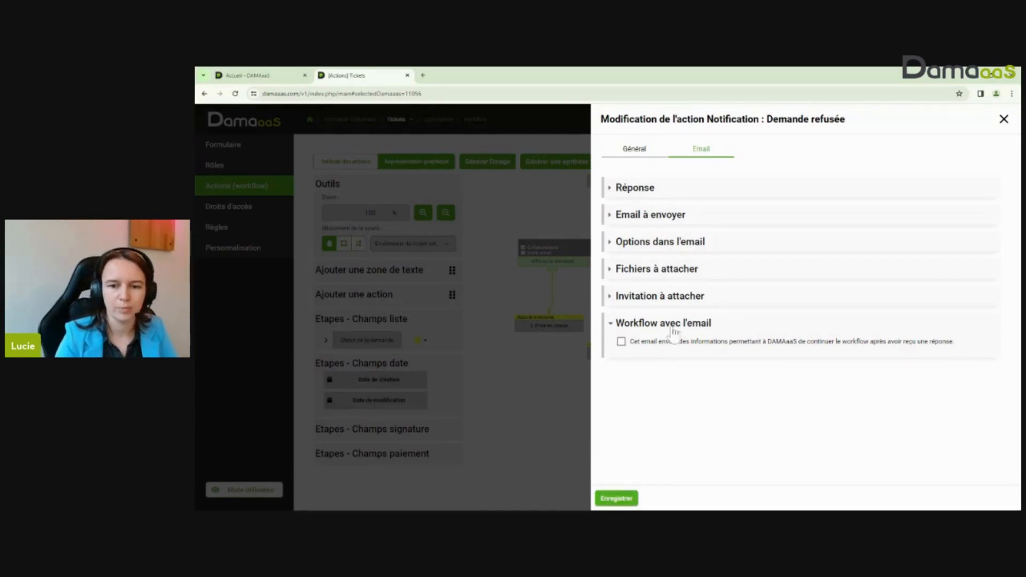
{"action": "left_click", "coordinate": [660, 297]}
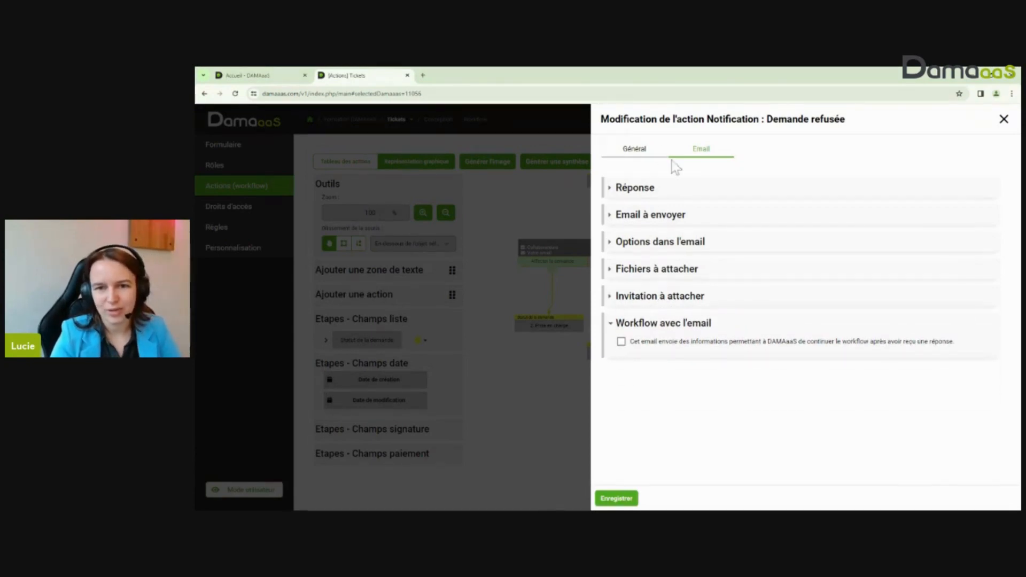
Step: Re-enable "Tâche à réaliser" to try periodic email resending under "Paramétrage des relances", and turn the task off again
{"action": "left_click", "coordinate": [636, 150]}
{"action": "left_click", "coordinate": [606, 220]}
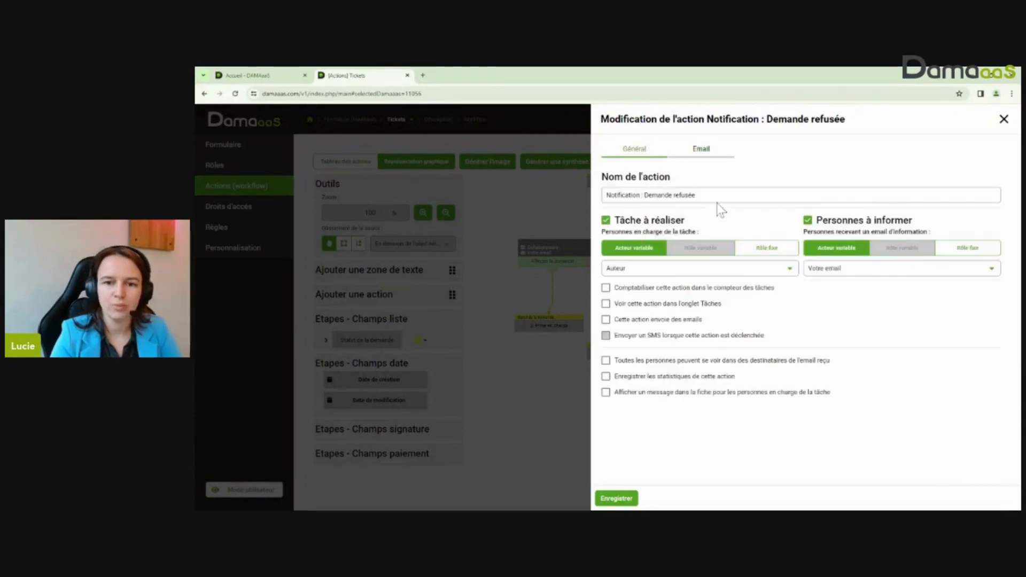
{"action": "left_click", "coordinate": [705, 151]}
{"action": "left_click", "coordinate": [676, 374]}
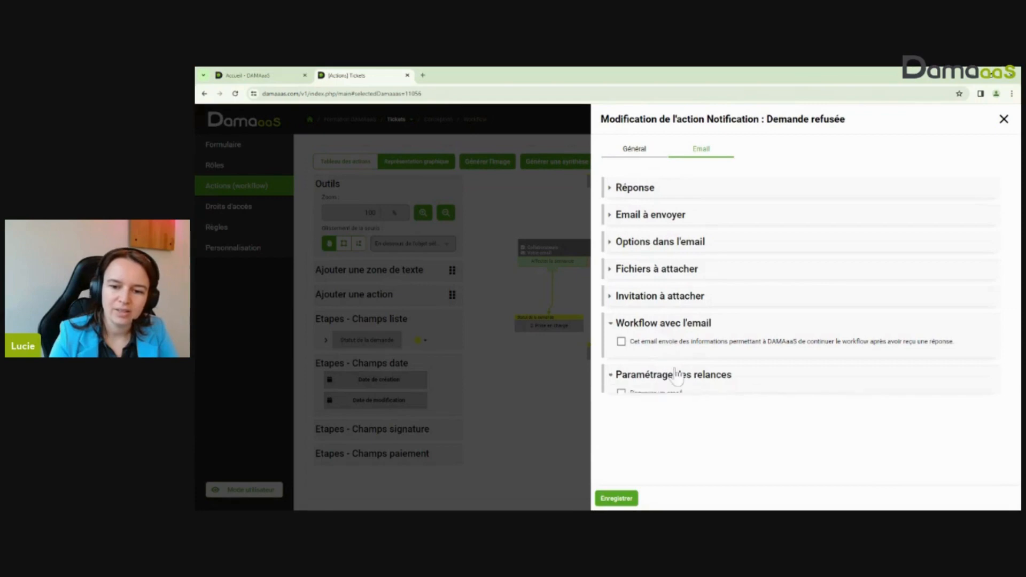
{"action": "left_click", "coordinate": [651, 394]}
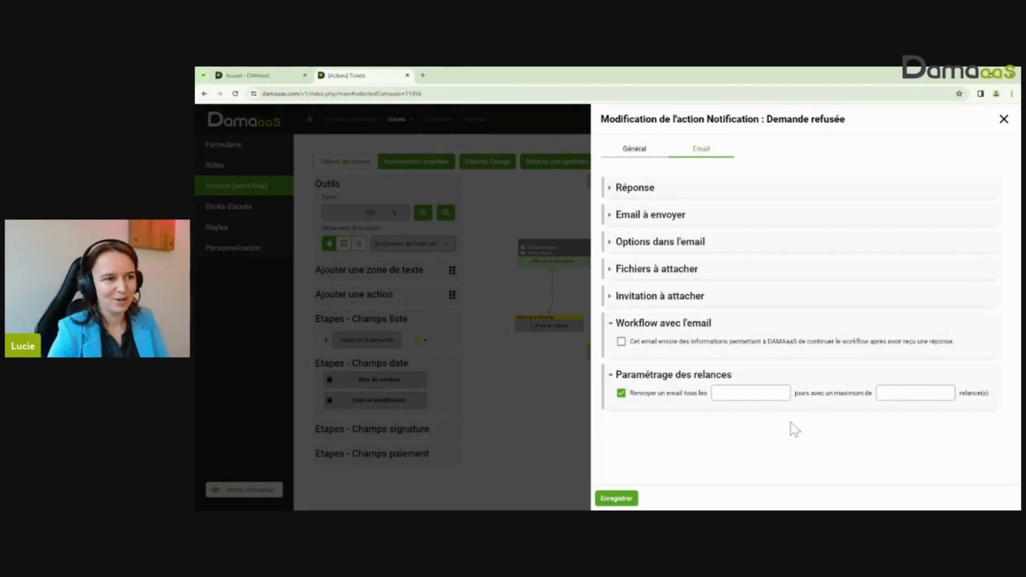
{"action": "left_click", "coordinate": [630, 151]}
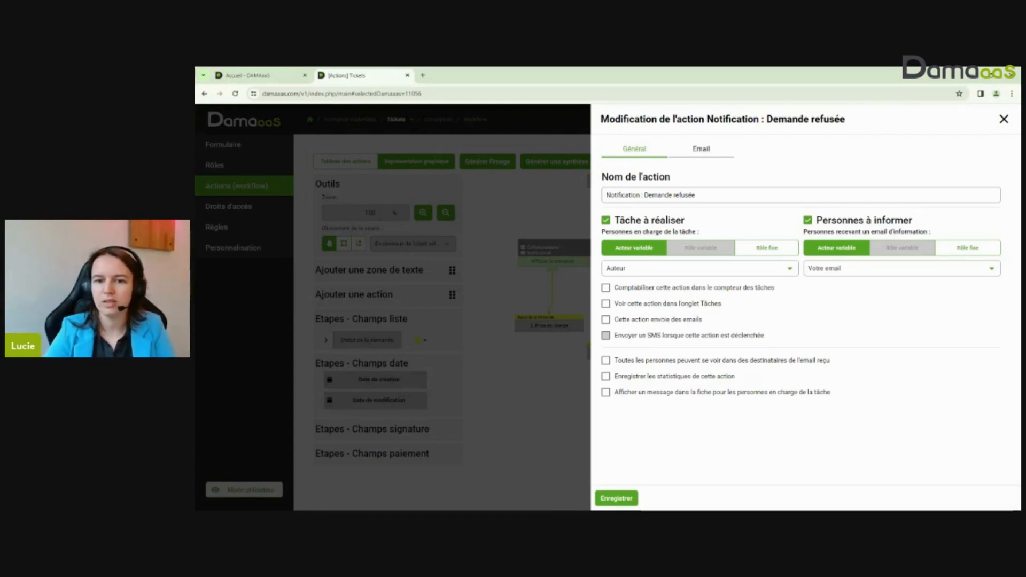
{"action": "left_click", "coordinate": [652, 222]}
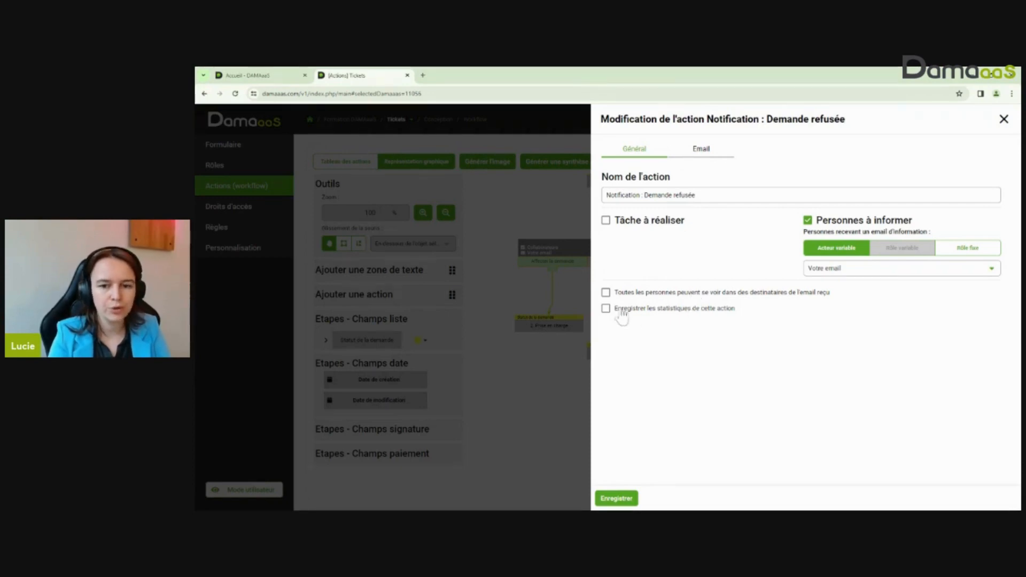
Step: Save the settings of the refused-request notification and save the workflow diagram
{"action": "left_click", "coordinate": [617, 499]}
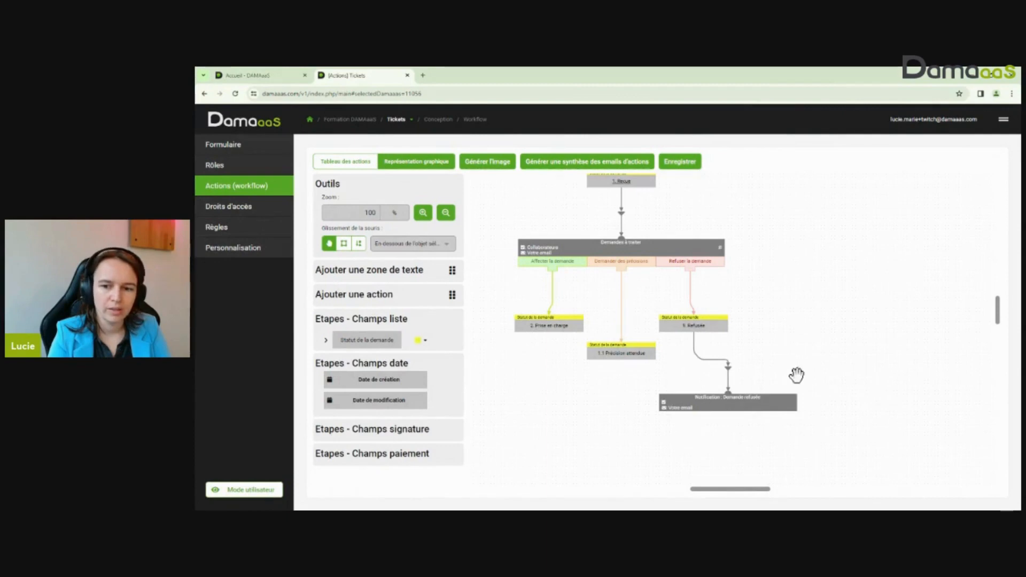
{"action": "mouse_move", "coordinate": [670, 246]}
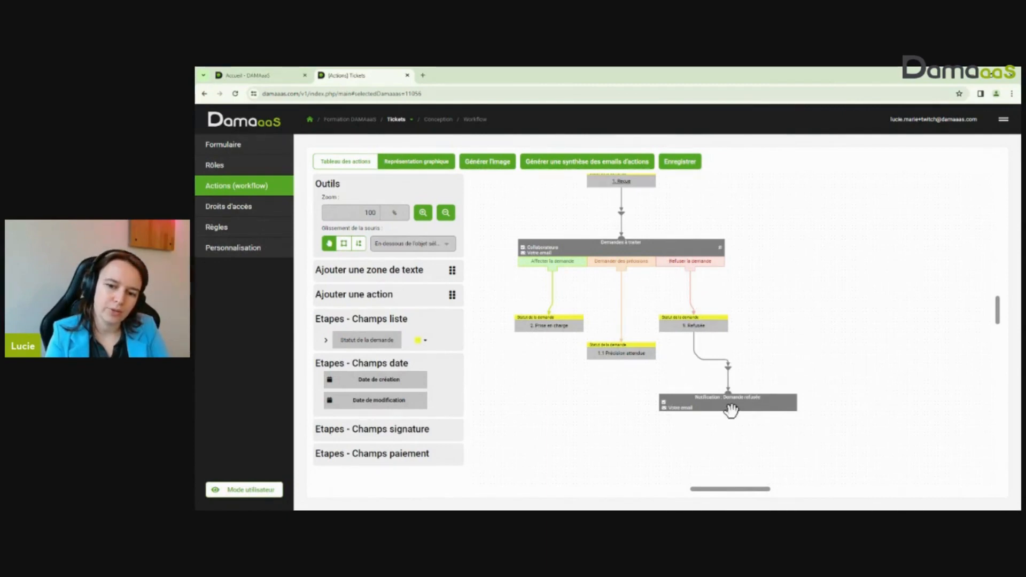
{"action": "left_click", "coordinate": [687, 166]}
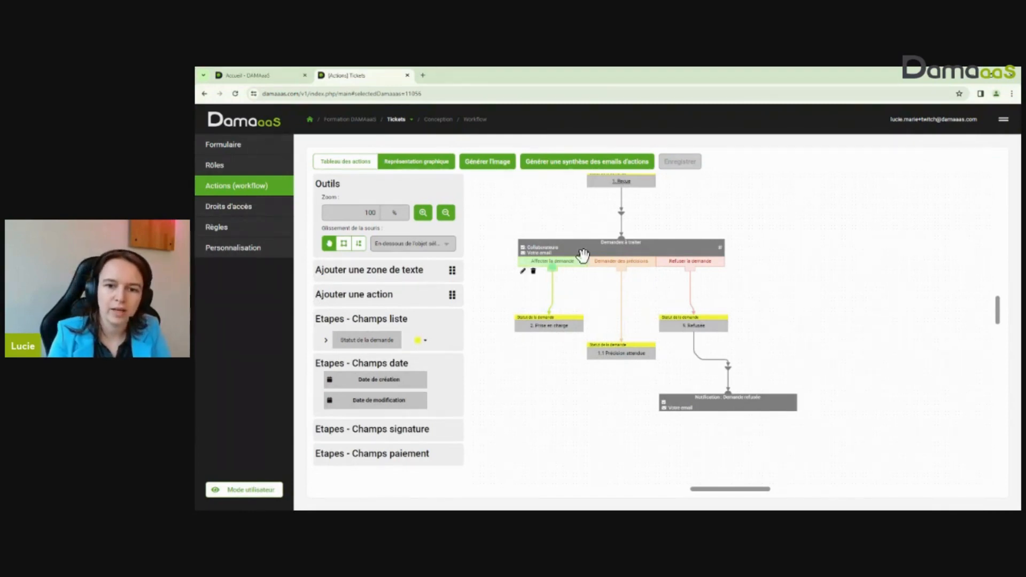
{"action": "left_click_drag", "start_coordinate": [539, 422], "coordinate": [630, 388]}
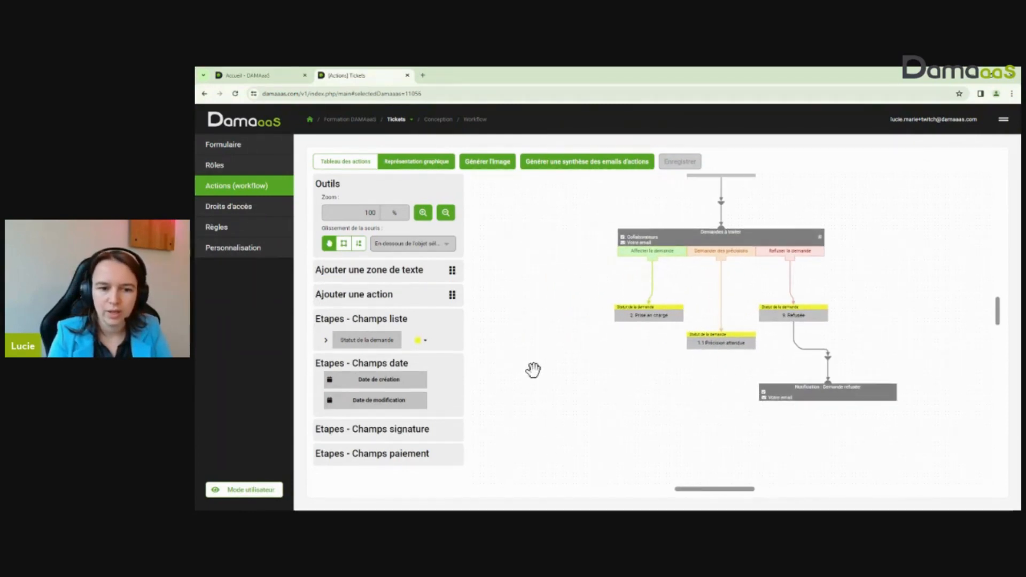
{"action": "left_click_drag", "start_coordinate": [548, 381], "coordinate": [559, 379]}
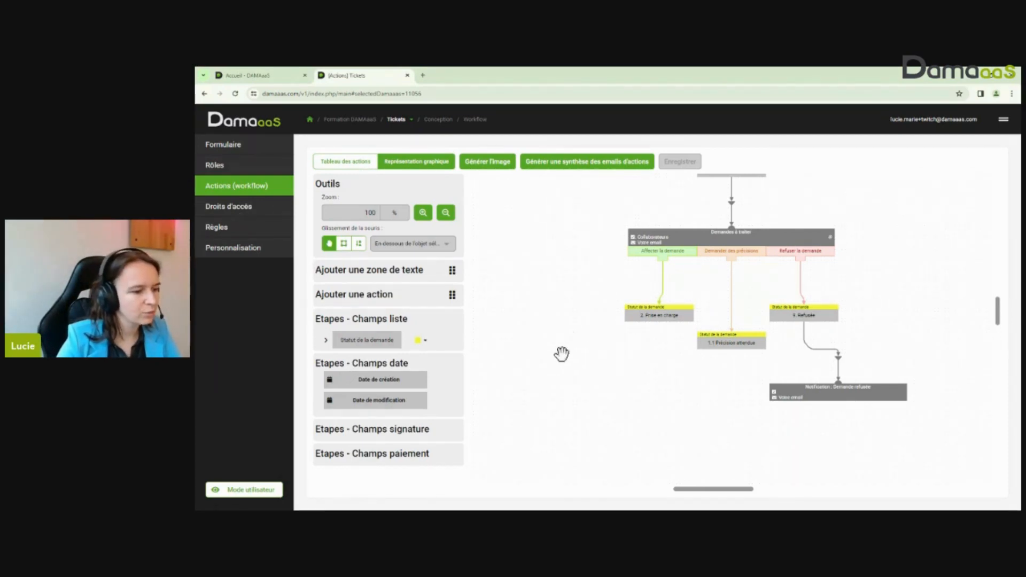
{"action": "mouse_move", "coordinate": [898, 394]}
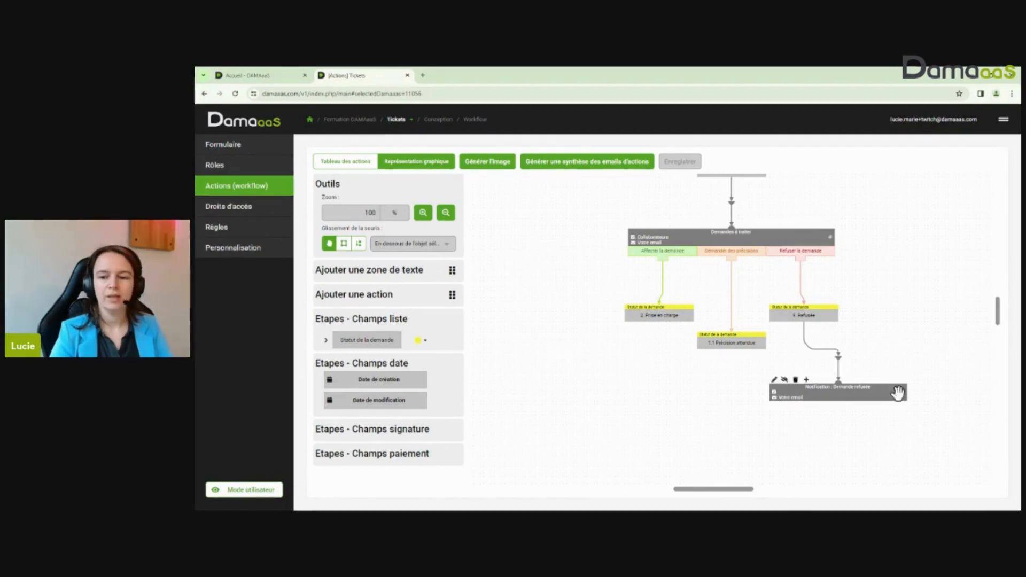
{"action": "left_click", "coordinate": [776, 380]}
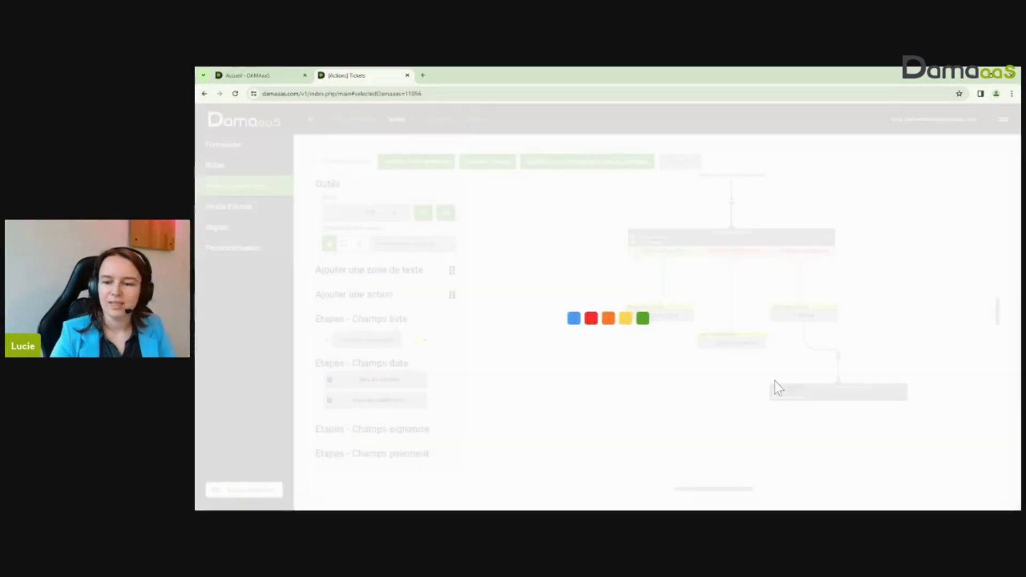
{"action": "left_click", "coordinate": [713, 156]}
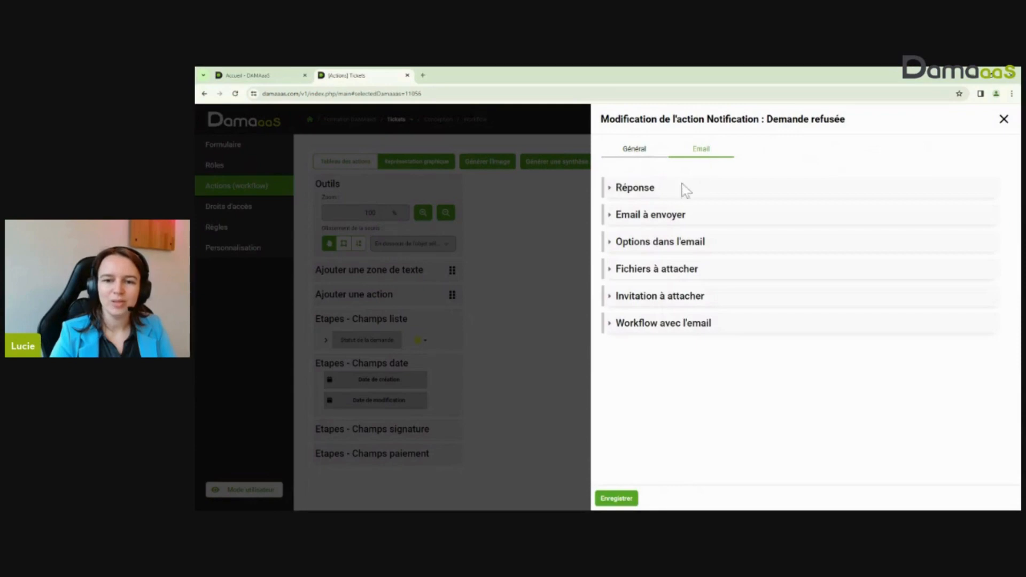
{"action": "left_click", "coordinate": [636, 155]}
{"action": "left_click", "coordinate": [646, 223]}
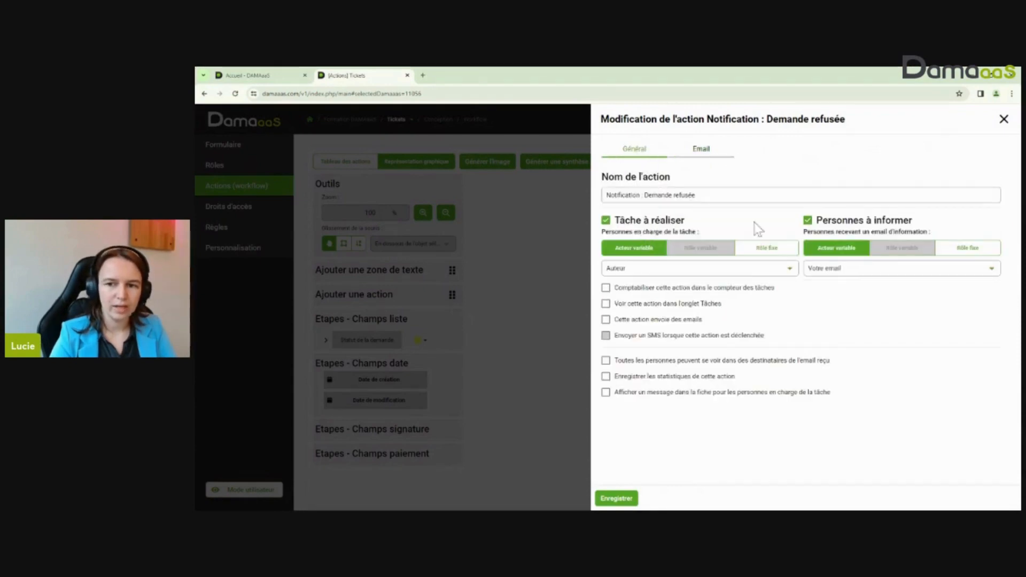
{"action": "left_click", "coordinate": [1004, 119]}
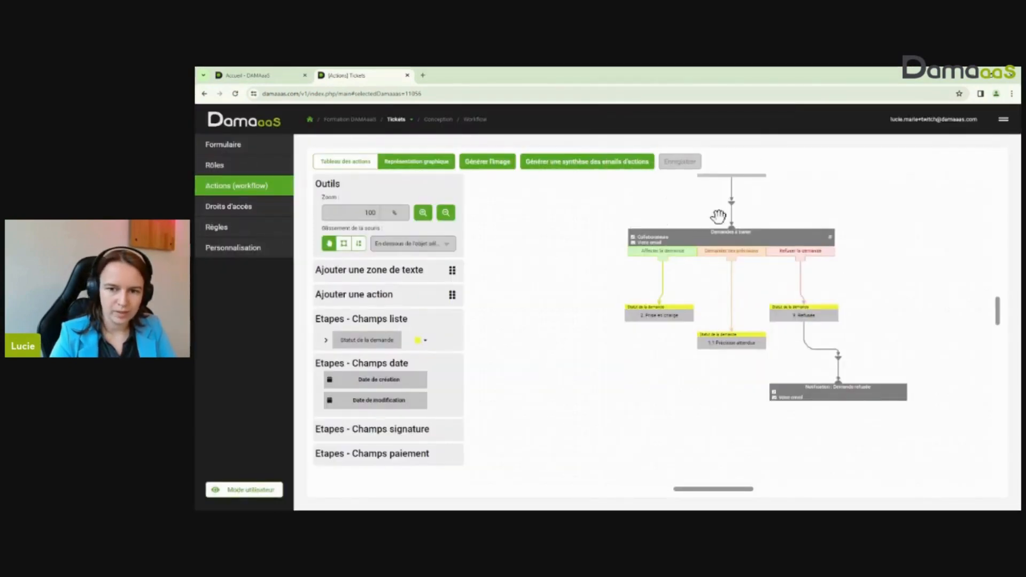
Step: Insert the "Refuser la demande" button into the email content of the "Demandes à traiter" action
{"action": "scroll", "coordinate": [632, 269], "scroll_direction": "up", "scroll_amount": 2}
{"action": "double_click", "coordinate": [636, 273]}
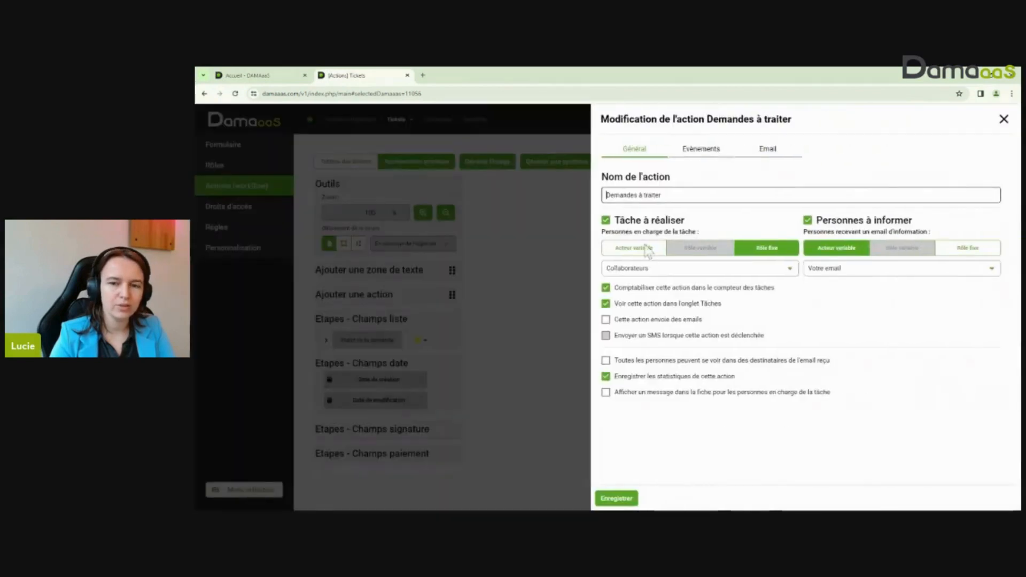
{"action": "left_click", "coordinate": [776, 156]}
{"action": "left_click", "coordinate": [675, 214]}
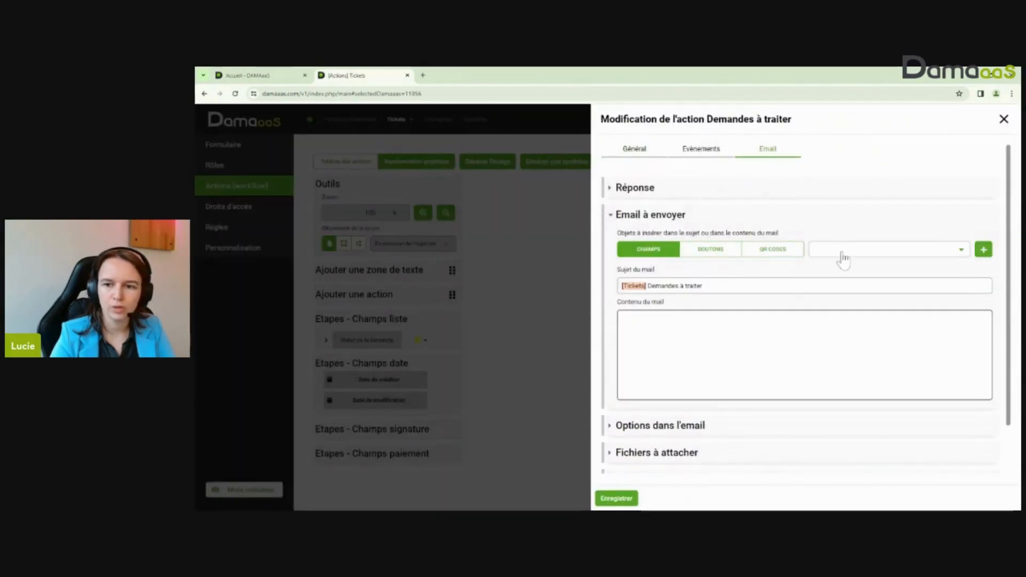
{"action": "left_click", "coordinate": [843, 252]}
{"action": "left_click", "coordinate": [703, 251]}
{"action": "scroll", "coordinate": [781, 240], "scroll_direction": "down", "scroll_amount": 2}
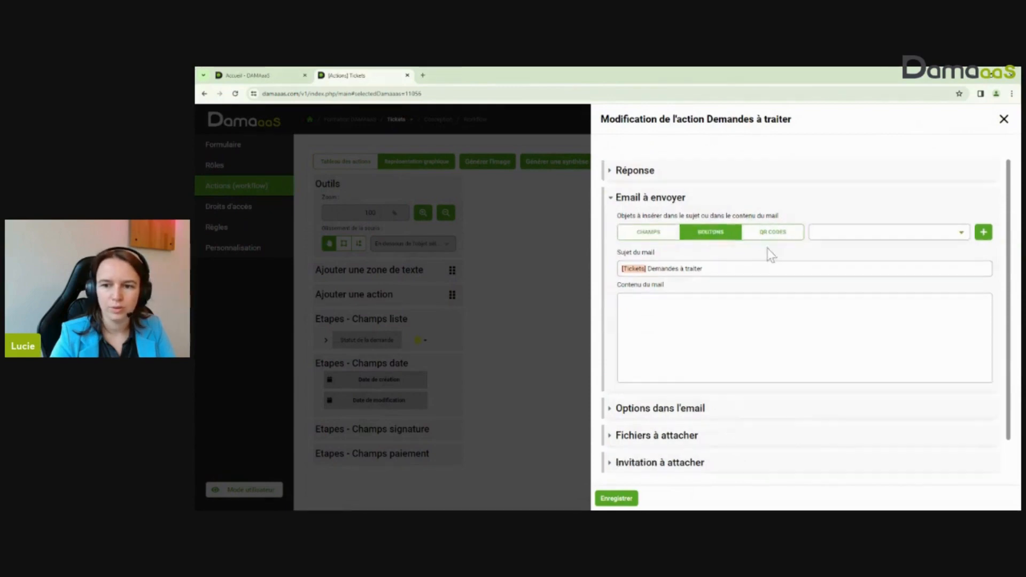
{"action": "left_click", "coordinate": [827, 194]}
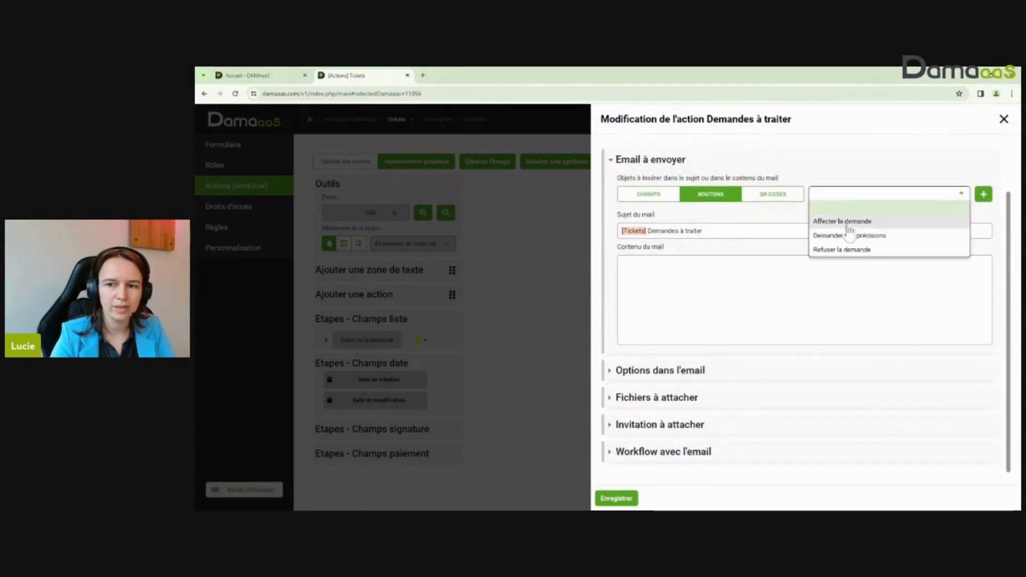
{"action": "left_click", "coordinate": [838, 251]}
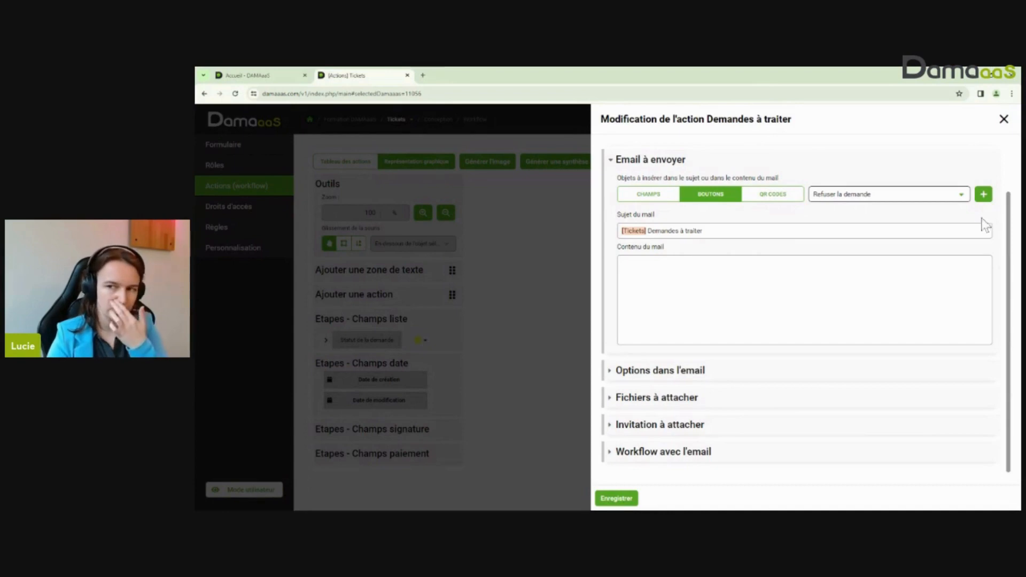
{"action": "left_click", "coordinate": [984, 194]}
{"action": "left_click_drag", "start_coordinate": [690, 263], "coordinate": [622, 263]}
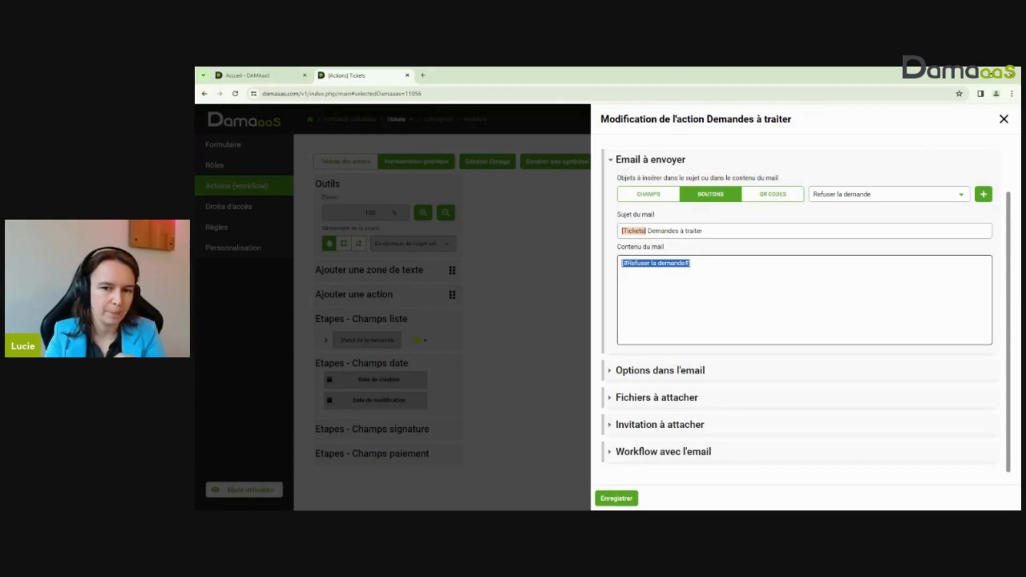
Step: Look through the other buttons available for the email, "Affecter la demande" and "Demander des précisions", and reselect "Refuser la demande"
{"action": "left_click", "coordinate": [898, 199]}
{"action": "left_click", "coordinate": [867, 222]}
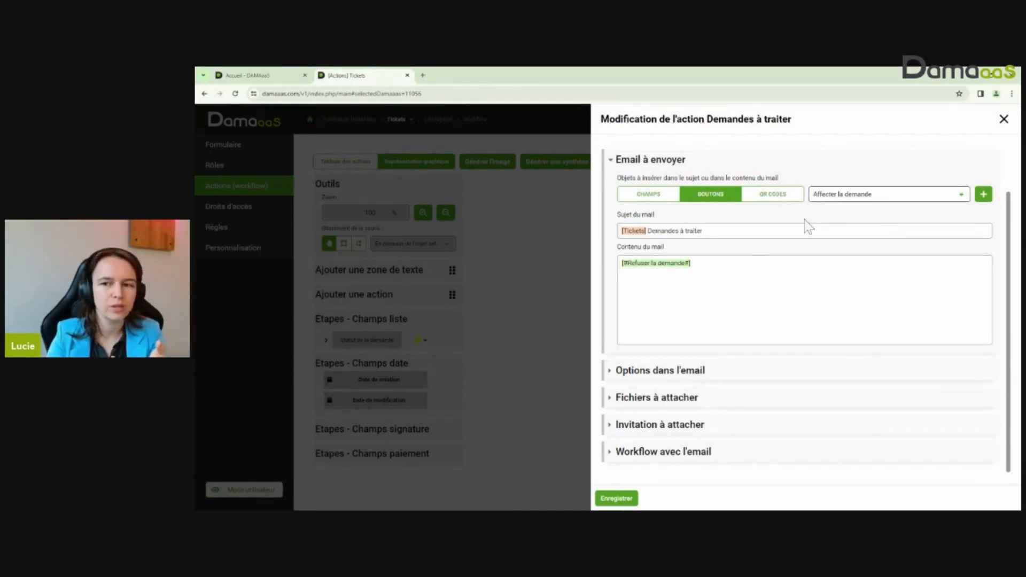
{"action": "triple_click", "coordinate": [656, 263]}
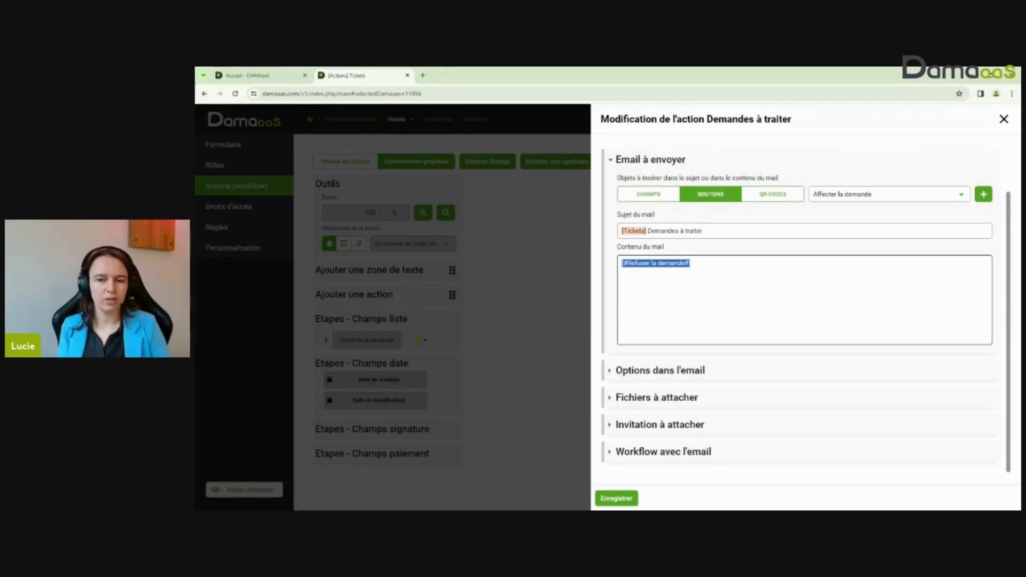
{"action": "left_click", "coordinate": [903, 194]}
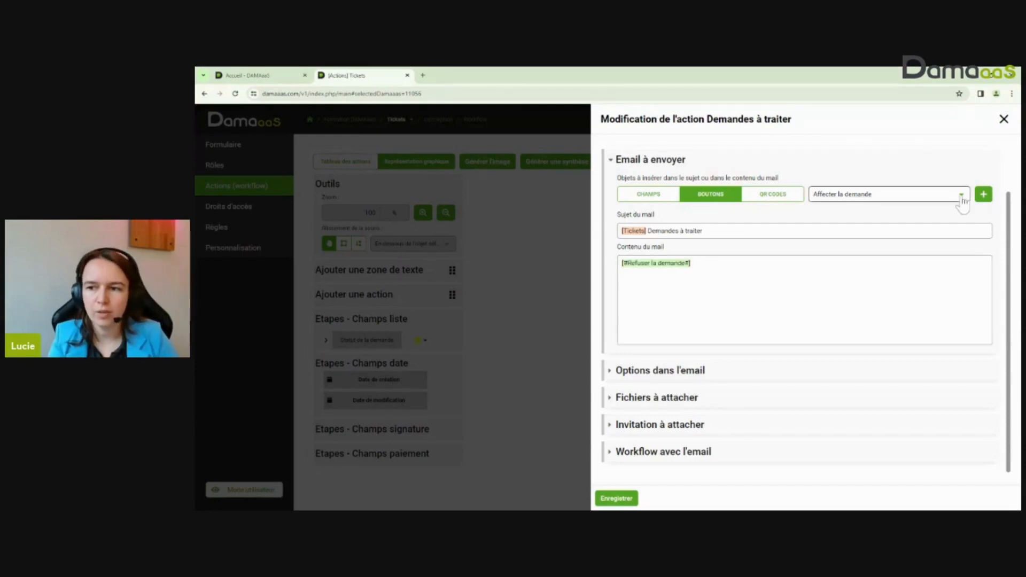
{"action": "left_click", "coordinate": [862, 237]}
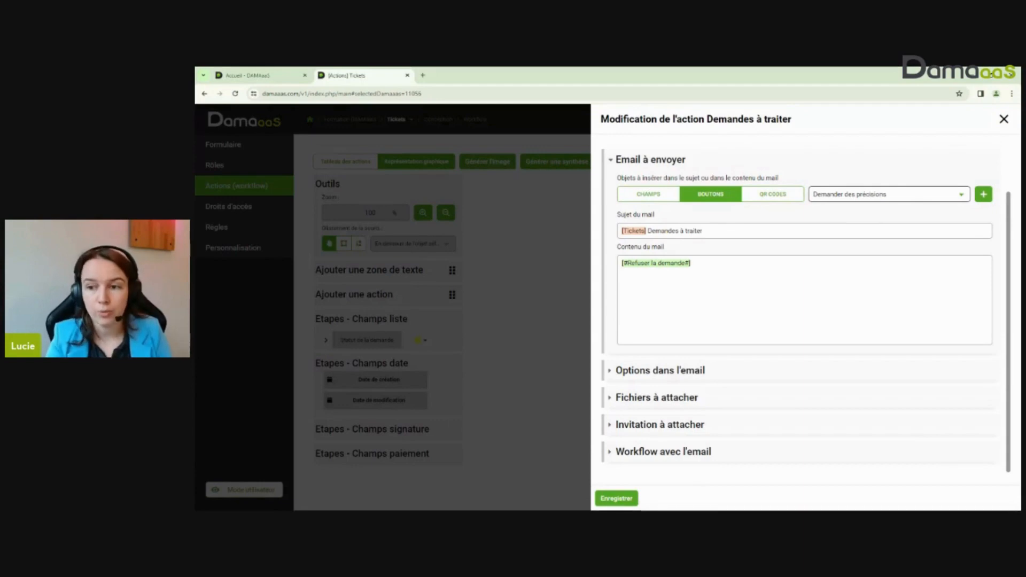
{"action": "left_click", "coordinate": [877, 194]}
{"action": "left_click", "coordinate": [850, 250]}
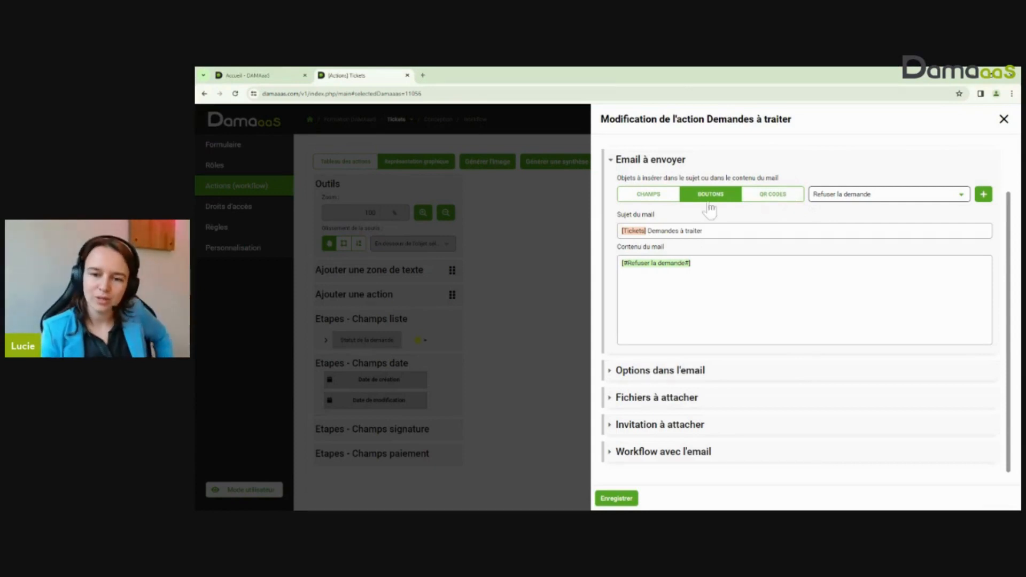
Step: Enable continuing the workflow after an email reply under "Workflow avec l'email" for the "Demandes à traiter" action
{"action": "left_click", "coordinate": [659, 452]}
{"action": "scroll", "coordinate": [797, 219], "scroll_direction": "down", "scroll_amount": 1}
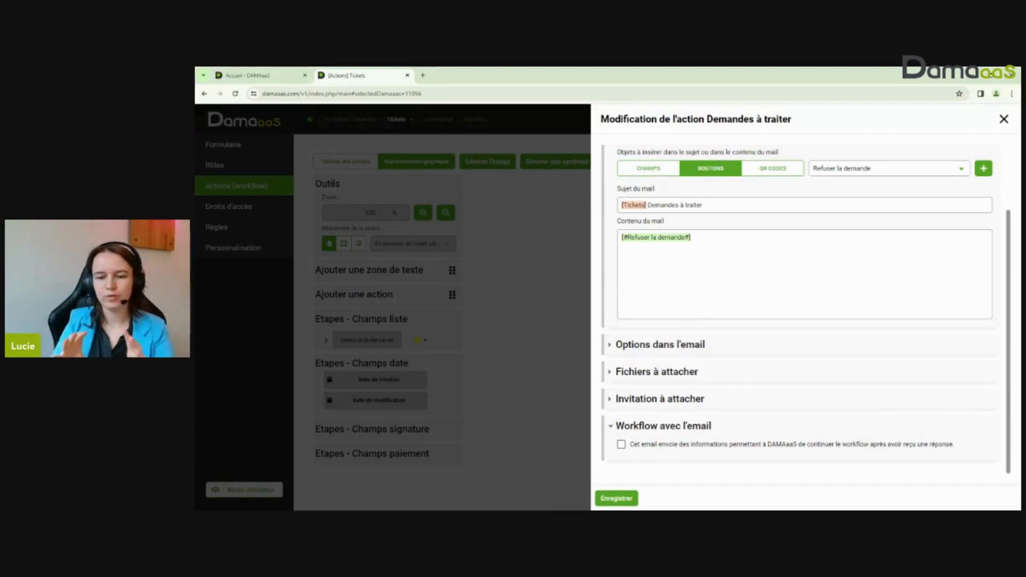
{"action": "left_click", "coordinate": [657, 446]}
{"action": "scroll", "coordinate": [695, 395], "scroll_direction": "down", "scroll_amount": 2}
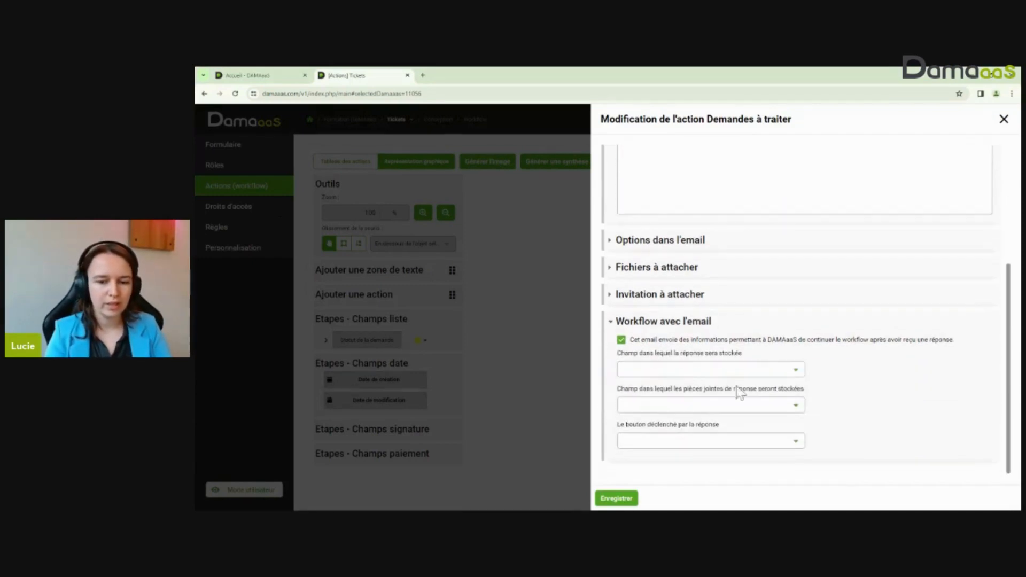
Step: Examine the choices for storing the reply, its attachments and the triggered button, and close the action settings without saving
{"action": "left_click", "coordinate": [693, 370]}
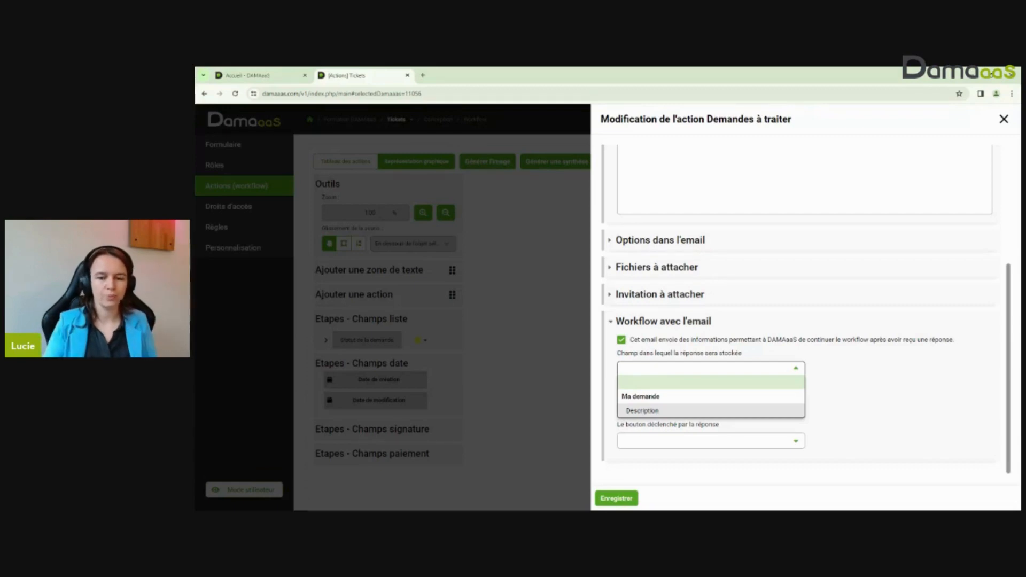
{"action": "left_click", "coordinate": [726, 409]}
{"action": "left_click", "coordinate": [793, 403]}
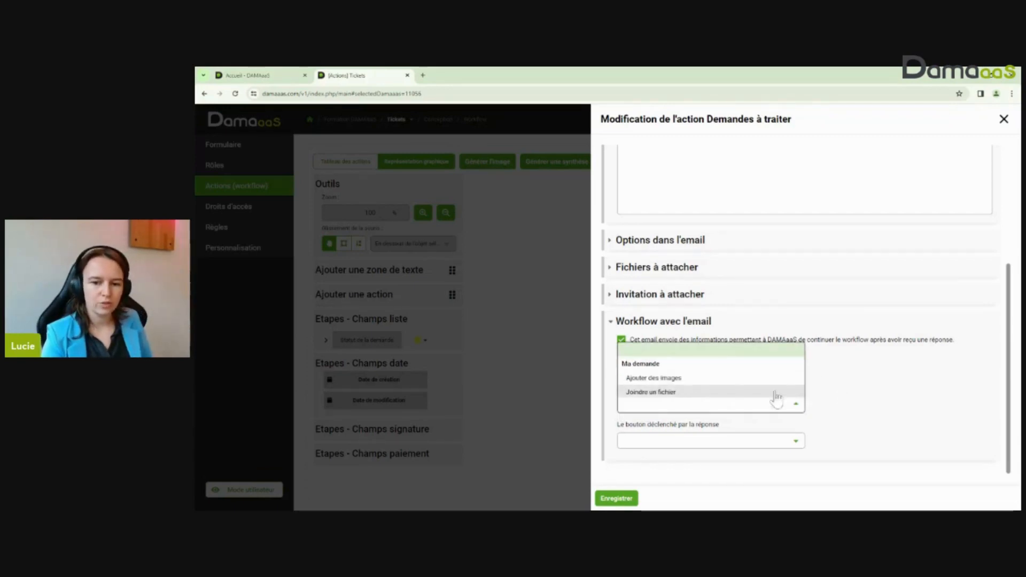
{"action": "left_click", "coordinate": [684, 379]}
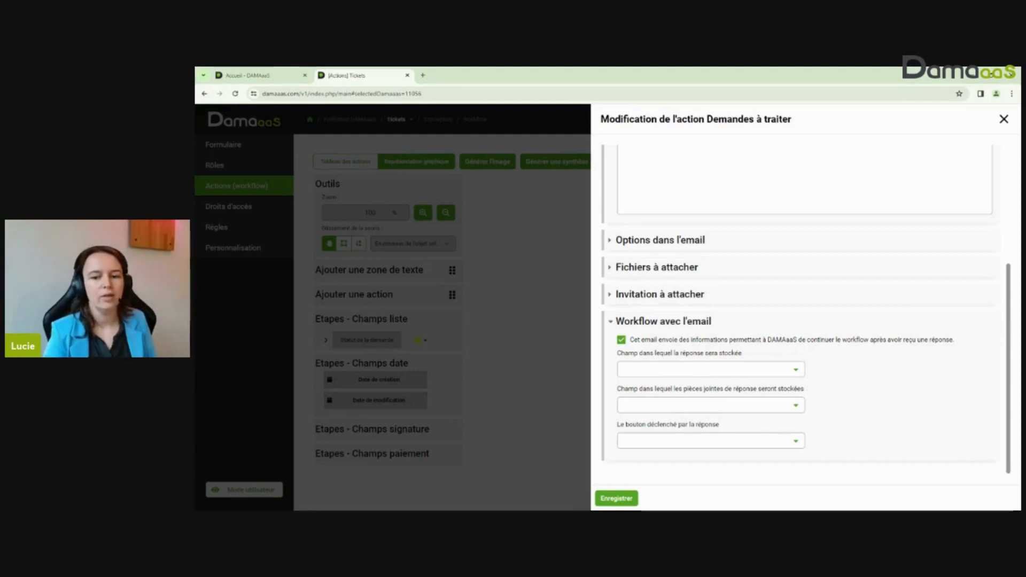
{"action": "left_click", "coordinate": [732, 444]}
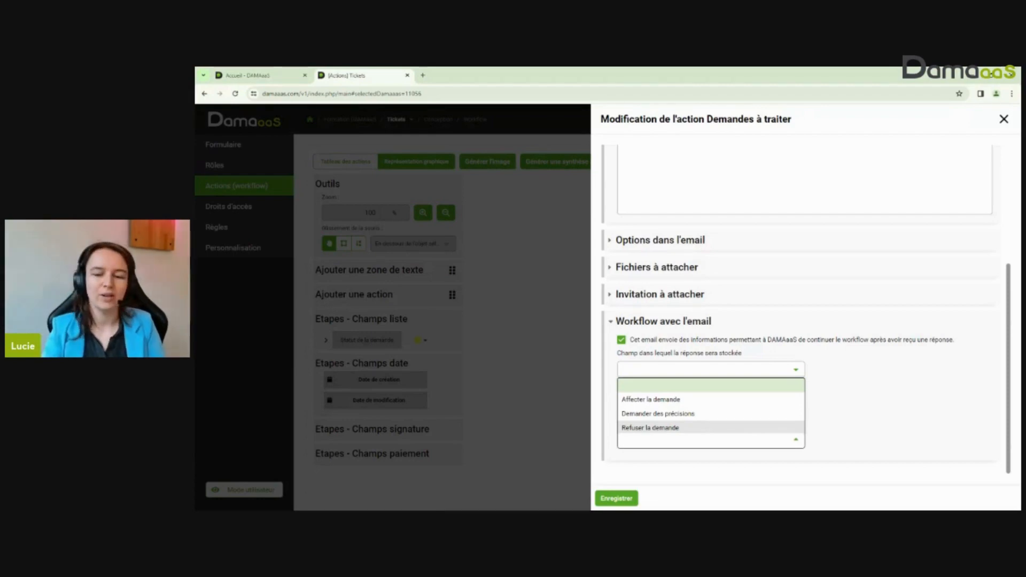
{"action": "left_click", "coordinate": [895, 402]}
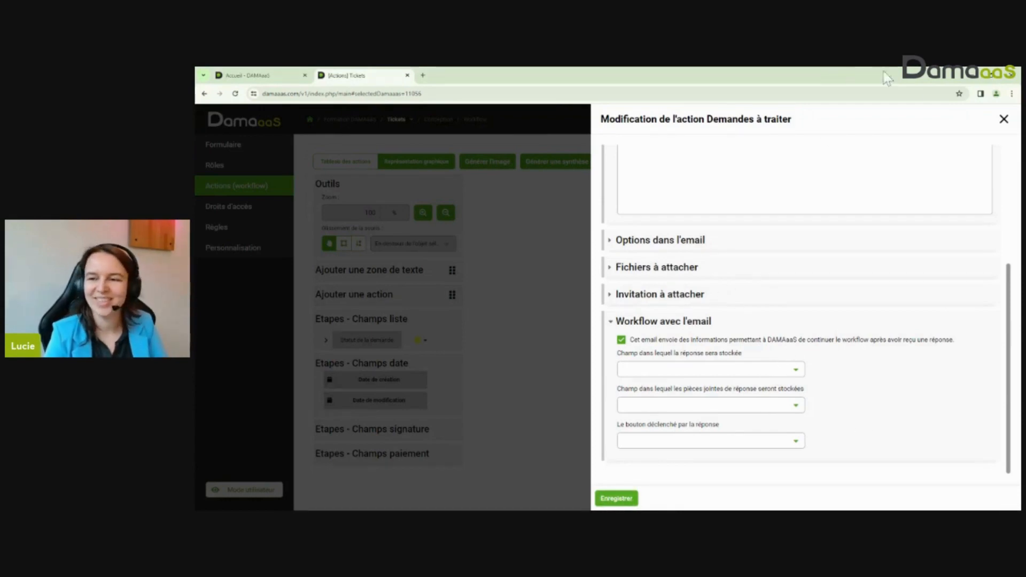
{"action": "left_click", "coordinate": [1003, 121]}
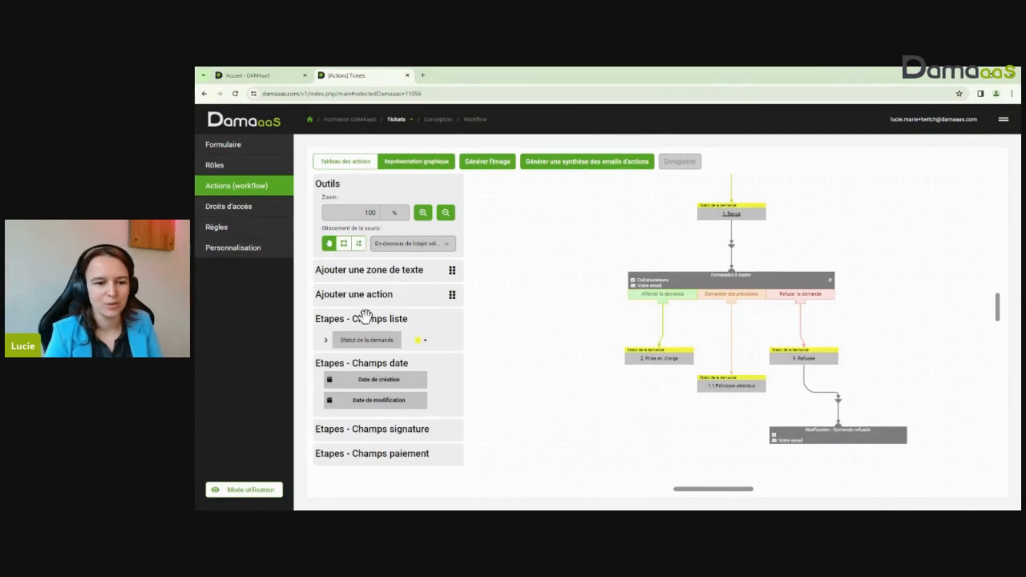
Step: Review the access rights of the Tickets application, check its list of roles, and return to the access rights
{"action": "left_click", "coordinate": [246, 213]}
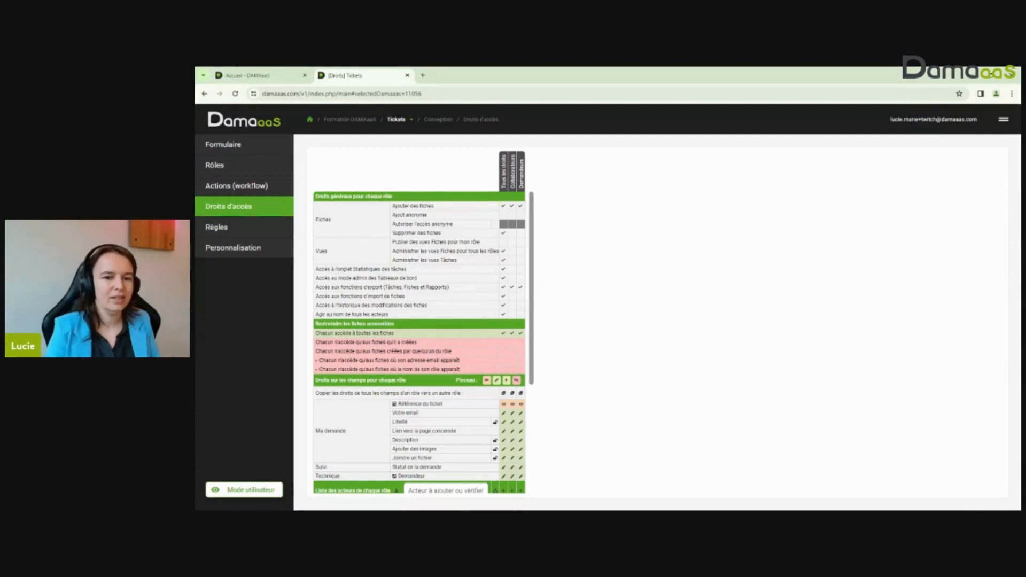
{"action": "scroll", "coordinate": [472, 396], "scroll_direction": "down", "scroll_amount": 3}
{"action": "scroll", "coordinate": [459, 405], "scroll_direction": "up", "scroll_amount": 3}
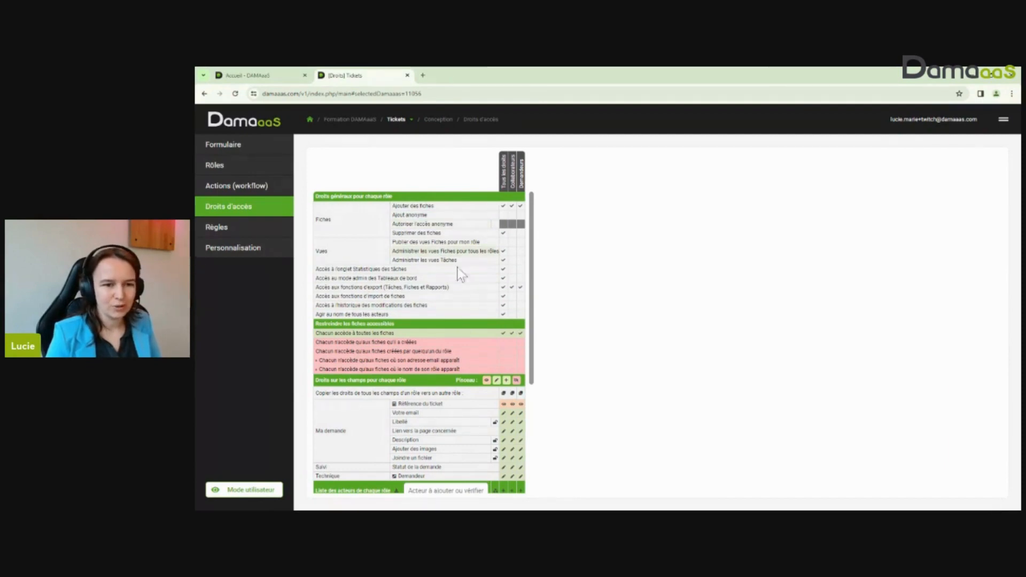
{"action": "scroll", "coordinate": [454, 410], "scroll_direction": "down", "scroll_amount": 2}
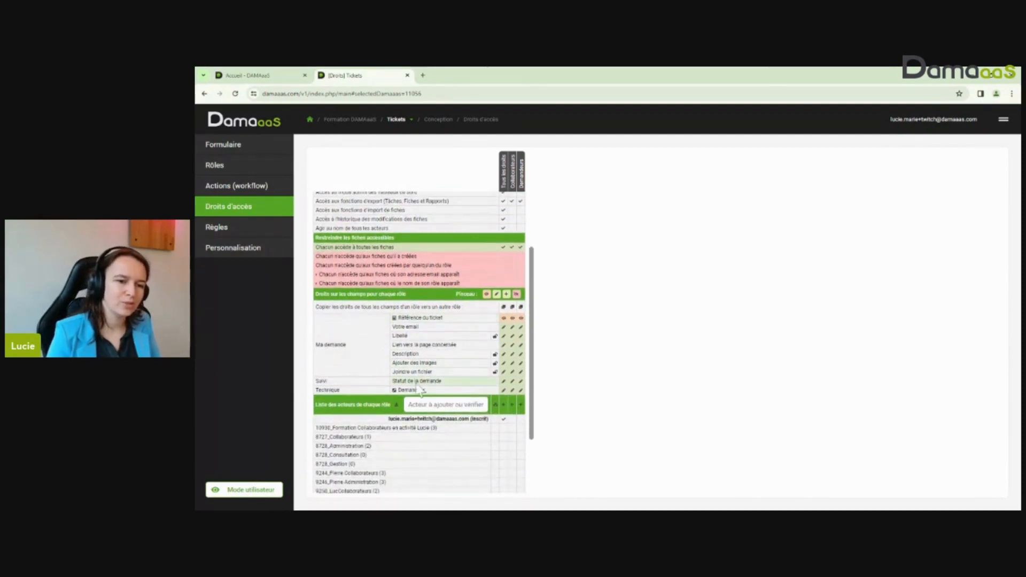
{"action": "scroll", "coordinate": [389, 276], "scroll_direction": "up", "scroll_amount": 2}
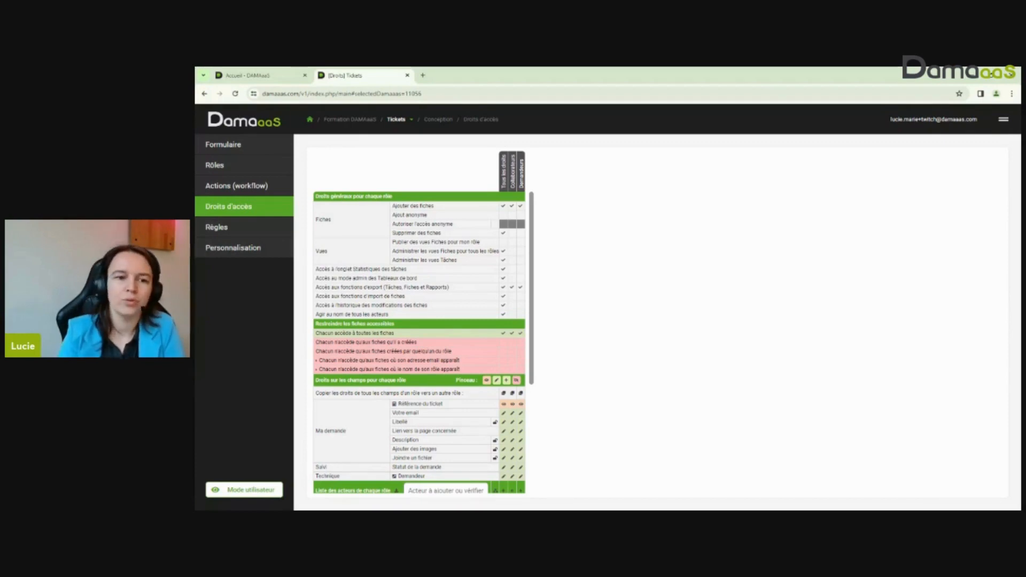
{"action": "left_click", "coordinate": [220, 169]}
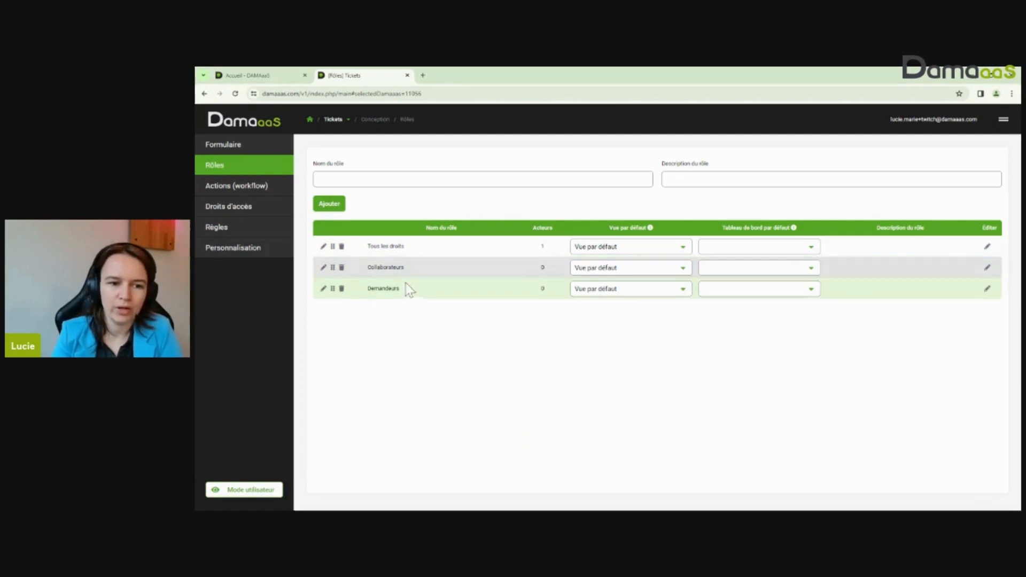
{"action": "left_click", "coordinate": [234, 209]}
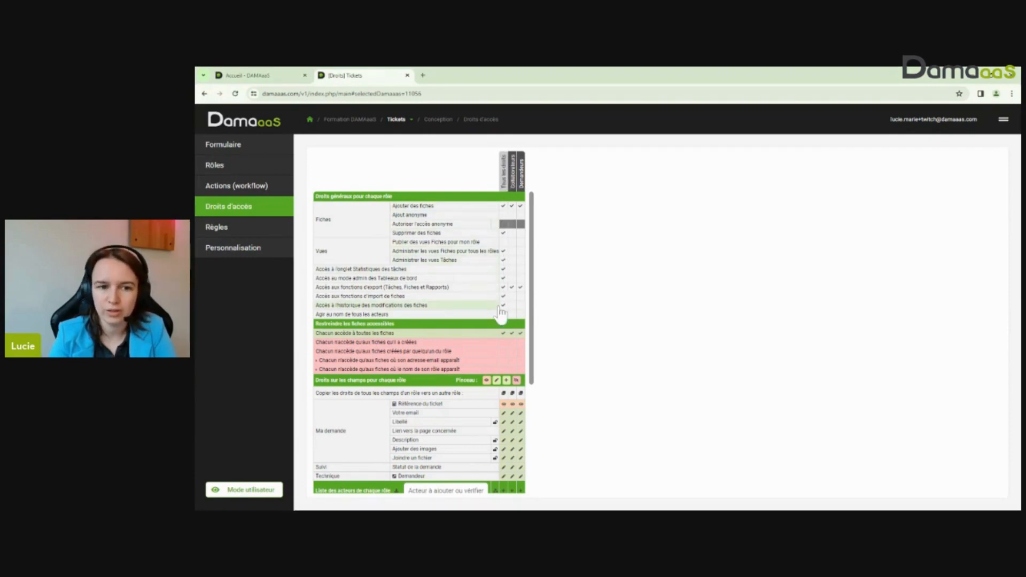
Step: Remove the "Ajouter des fiches" right from the Collaborateurs role and enable "Ajout anonyme" for the Demandeurs role
{"action": "left_click", "coordinate": [504, 260]}
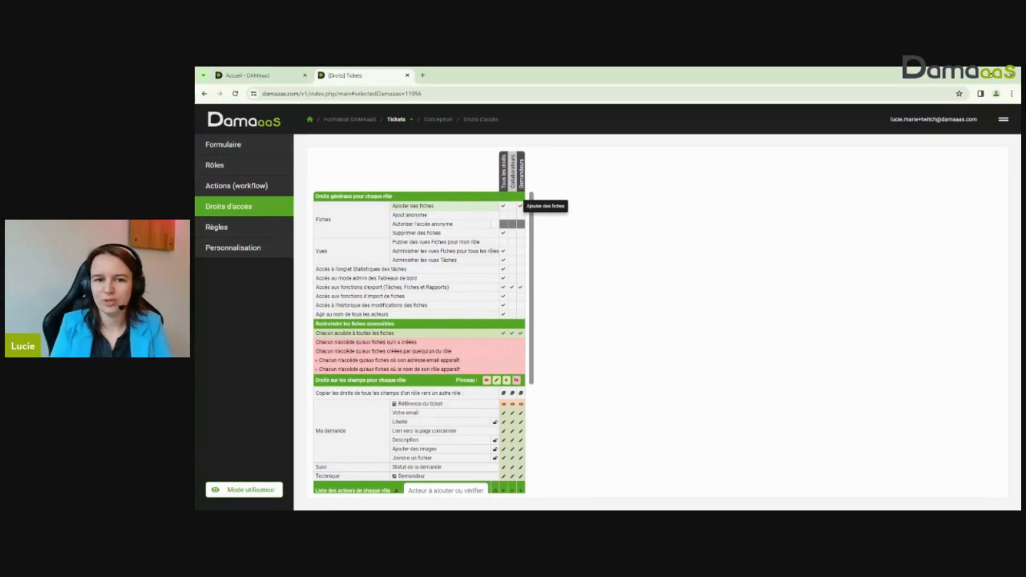
{"action": "left_click", "coordinate": [520, 215]}
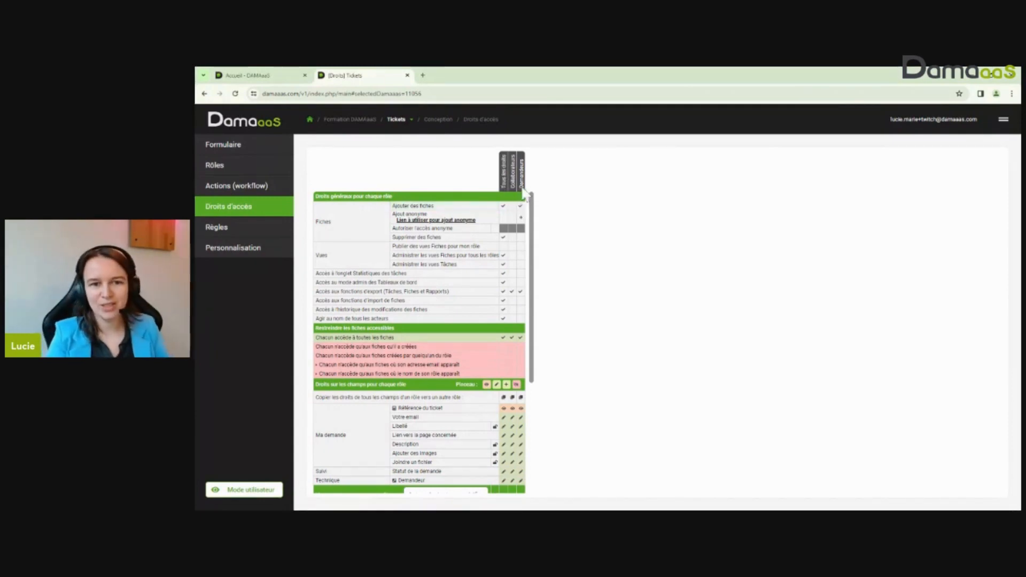
{"action": "left_click", "coordinate": [519, 207]}
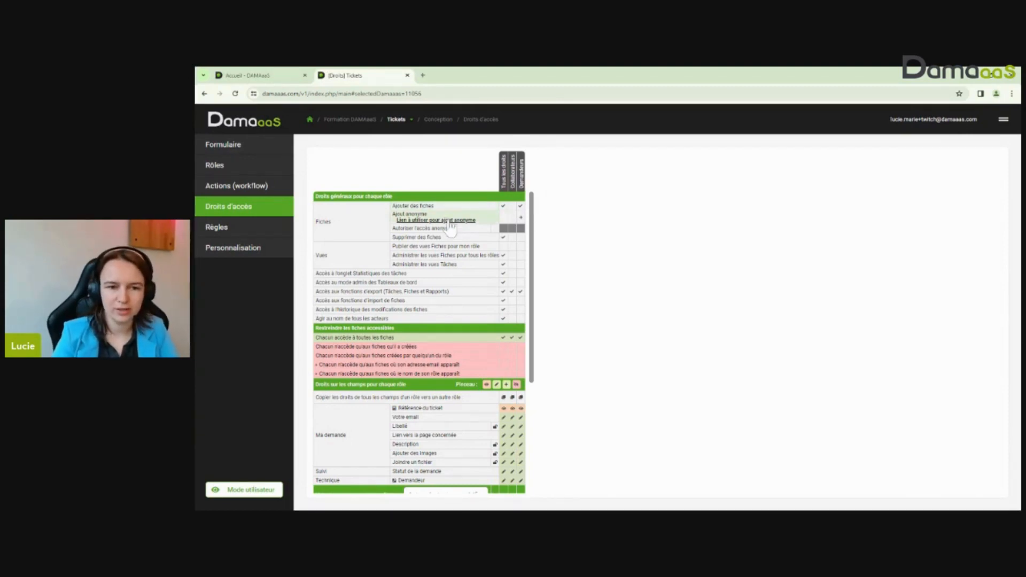
{"action": "mouse_move", "coordinate": [456, 230]}
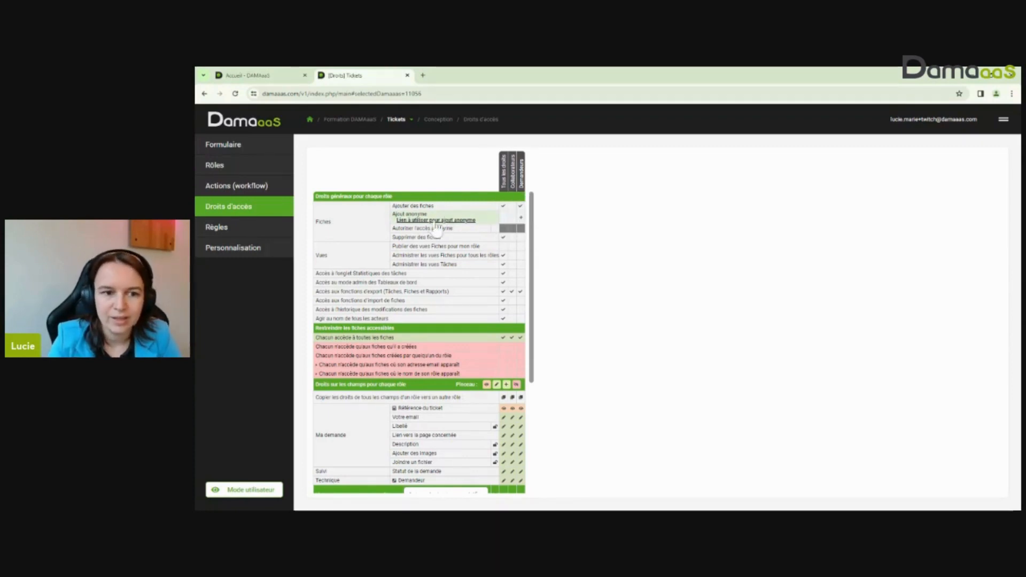
{"action": "left_click", "coordinate": [521, 215]}
{"action": "left_click", "coordinate": [523, 216]}
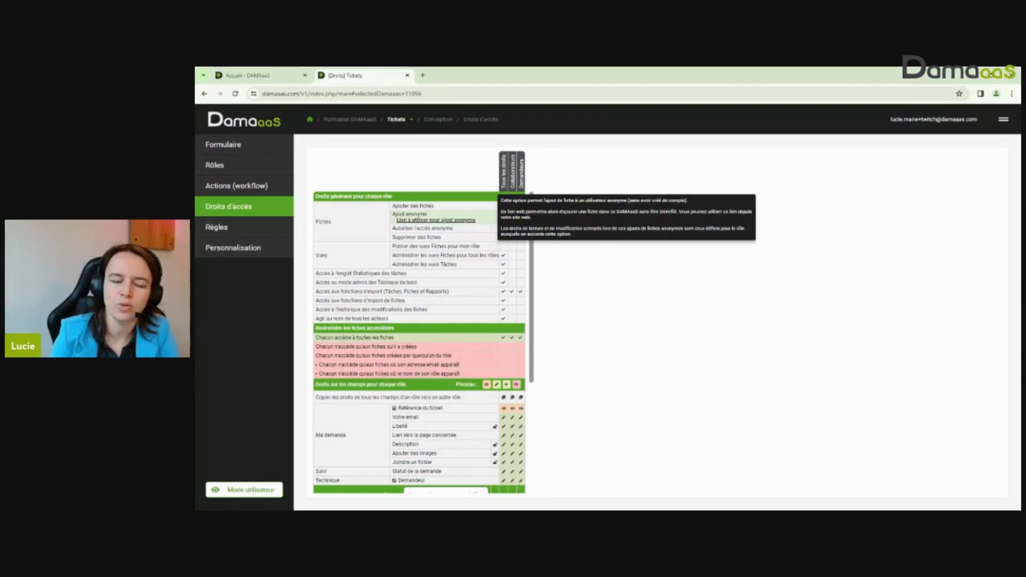
Step: Open the link for anonymous adding, look over its request form and web address, and return to the Tickets access rights
{"action": "left_click", "coordinate": [452, 221]}
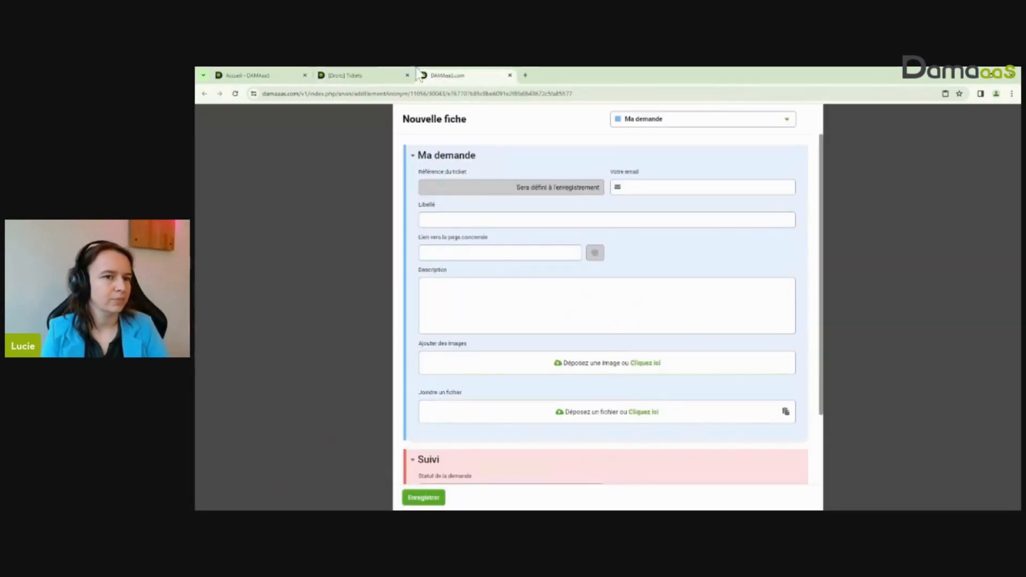
{"action": "left_click", "coordinate": [359, 75]}
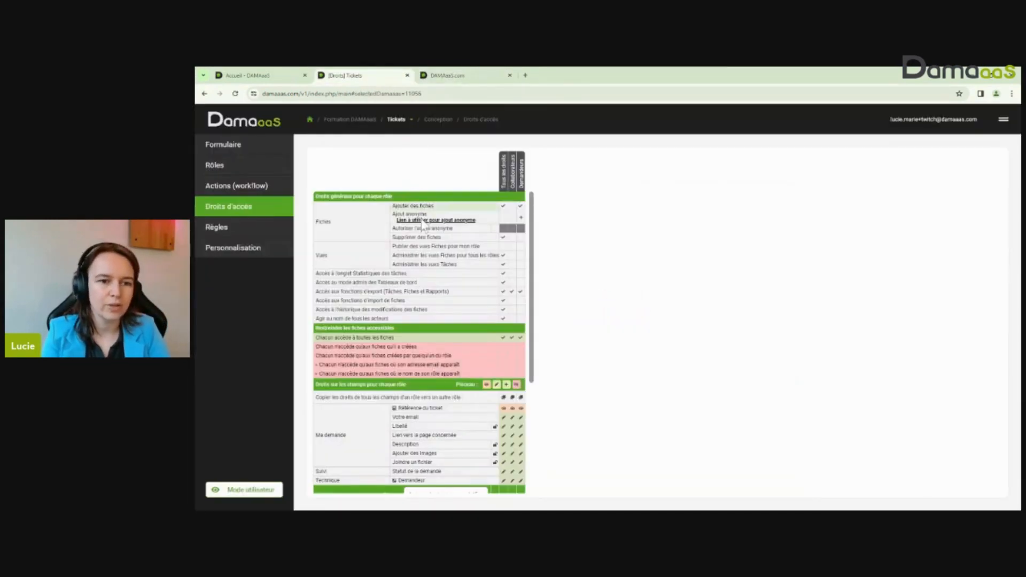
{"action": "mouse_move", "coordinate": [419, 224]}
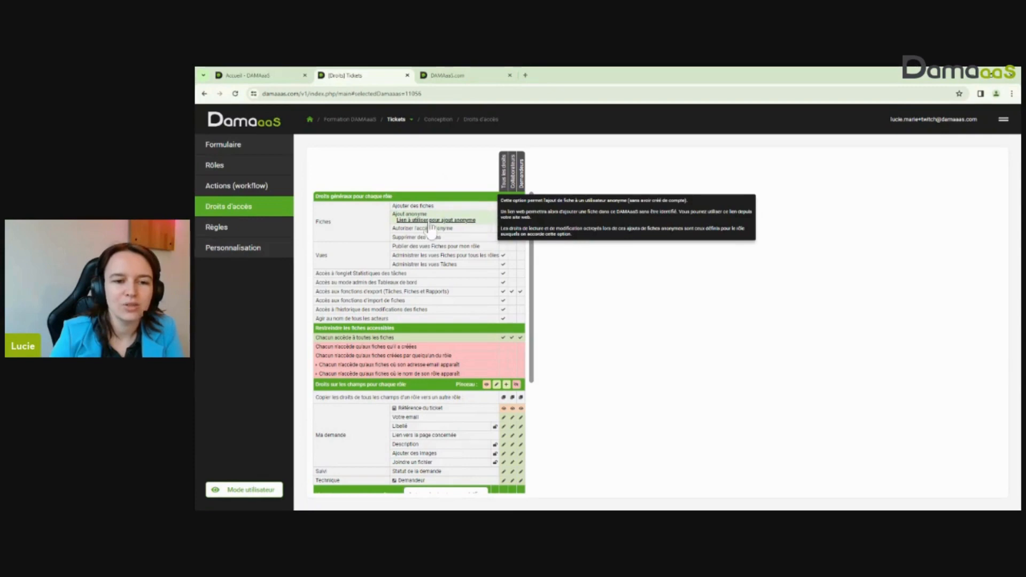
{"action": "left_click", "coordinate": [447, 74]}
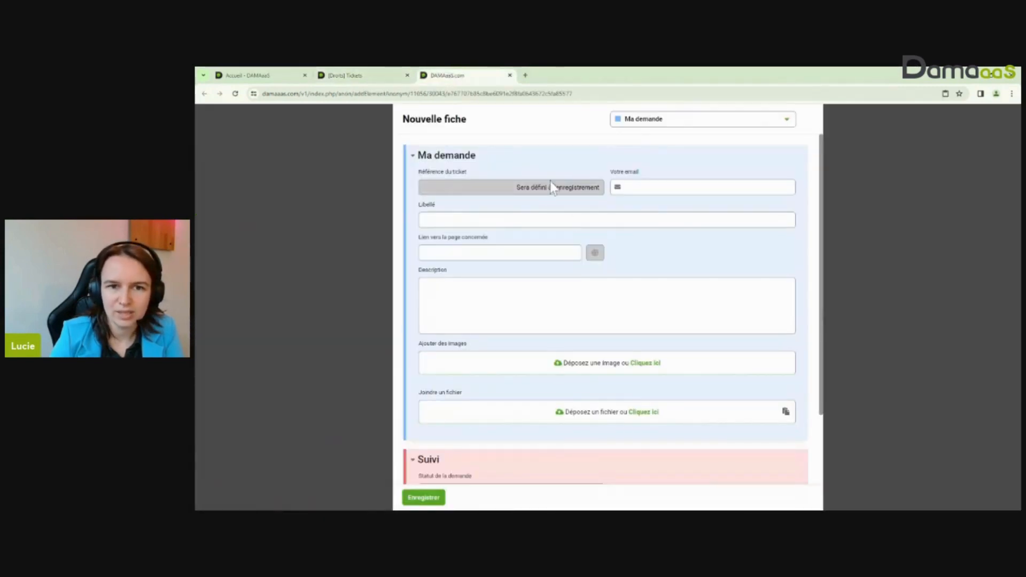
{"action": "left_click", "coordinate": [556, 93]}
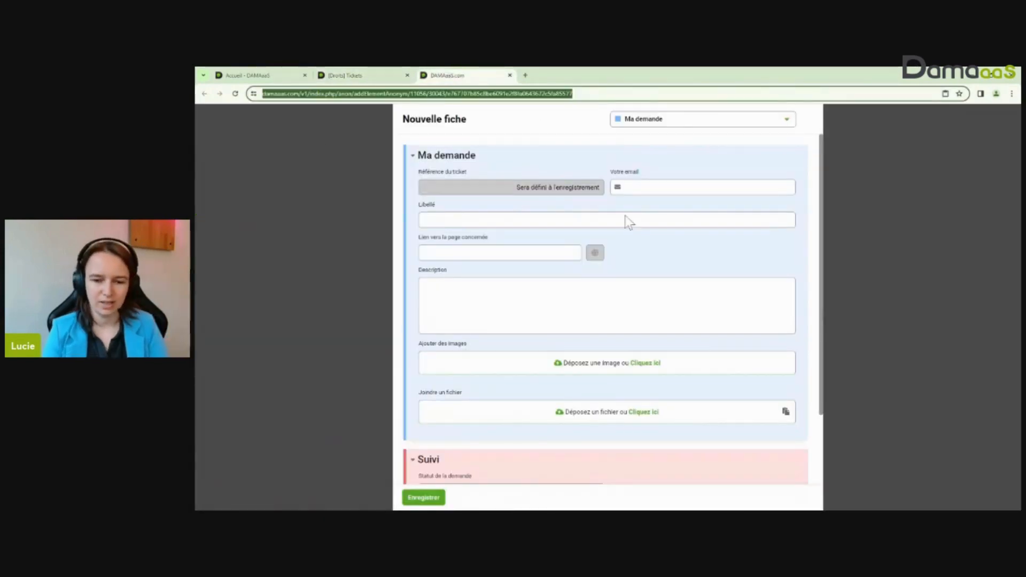
{"action": "left_click", "coordinate": [342, 74]}
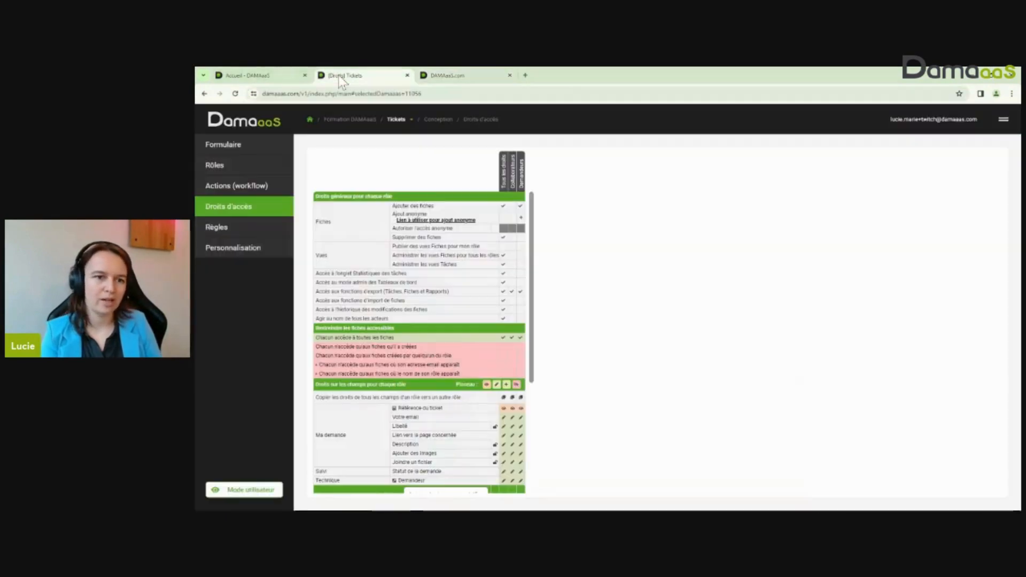
Step: Switch Tickets to user mode, show its records and open a new record form to compare with the anonymous one
{"action": "left_click", "coordinate": [251, 490]}
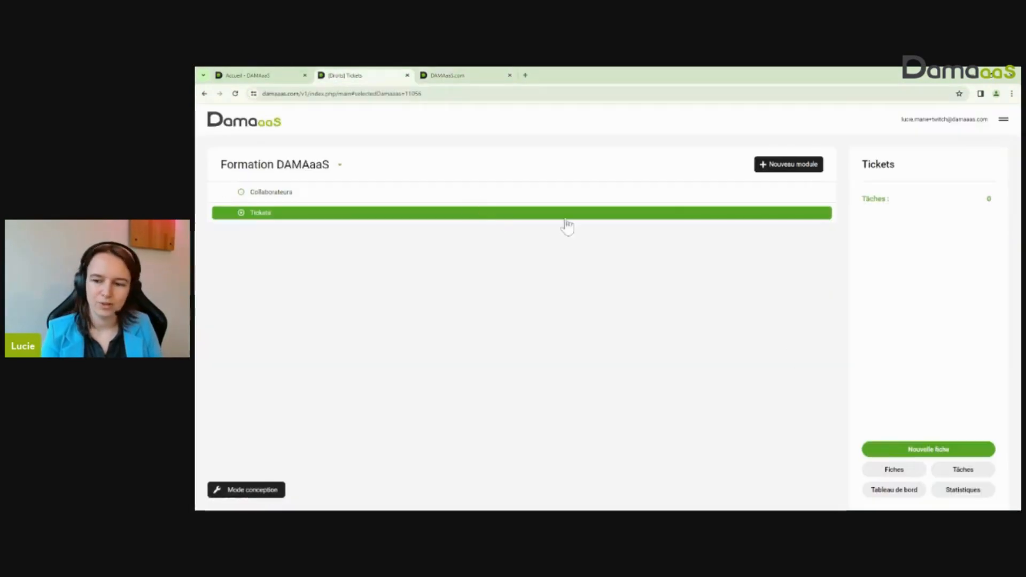
{"action": "left_click", "coordinate": [897, 471]}
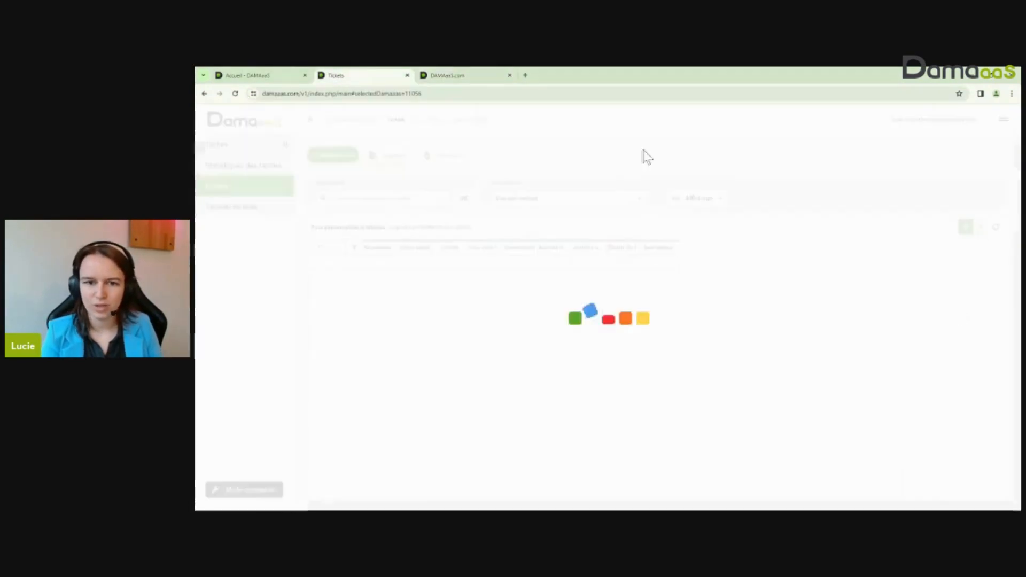
{"action": "left_click", "coordinate": [333, 156]}
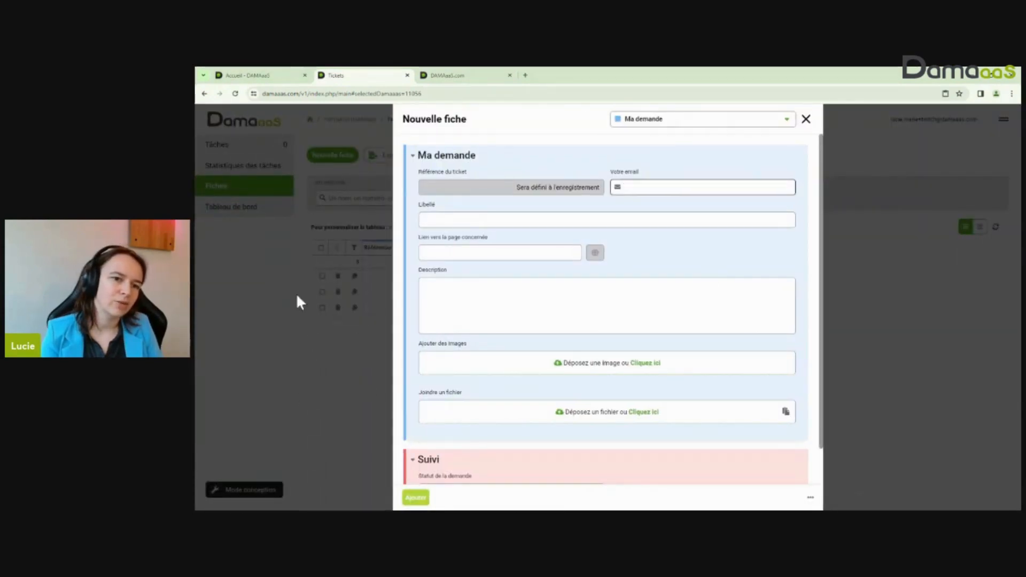
Step: Copy the web address of the anonymous request form and open it in a guest browser window
{"action": "left_click", "coordinate": [487, 75]}
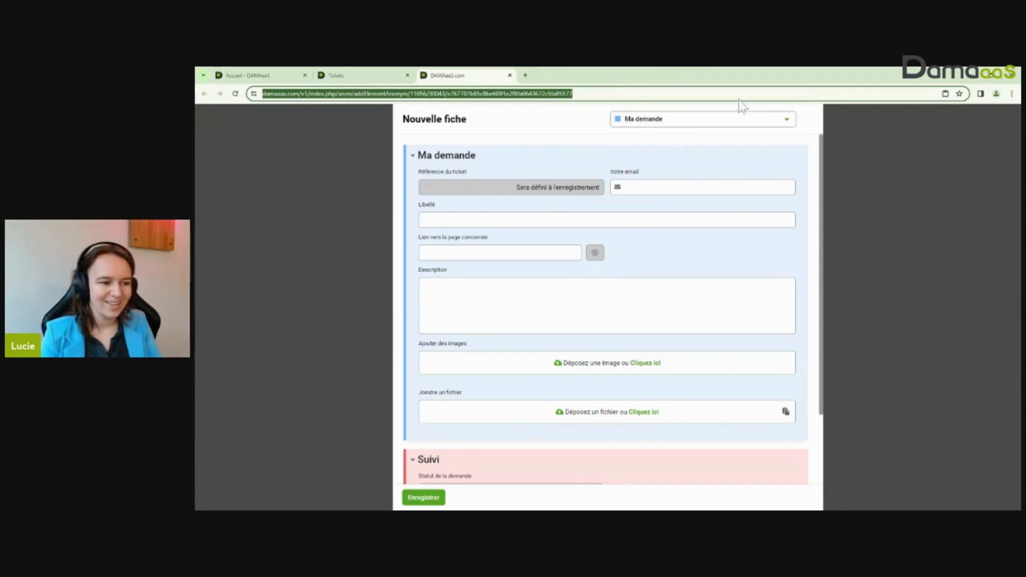
{"action": "left_click", "coordinate": [998, 95]}
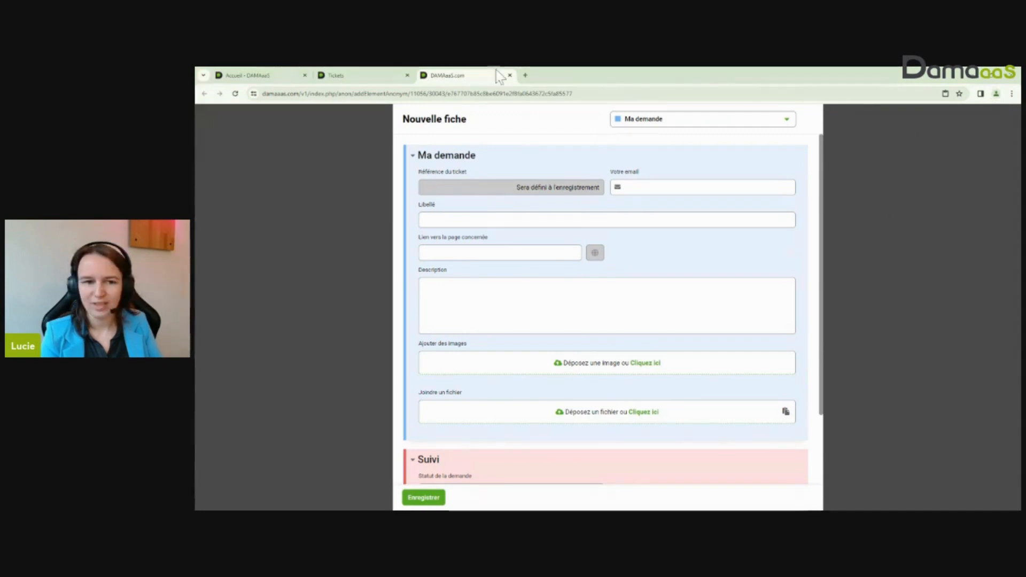
{"action": "left_click", "coordinate": [513, 94]}
{"action": "key", "text": "ctrl+c"}
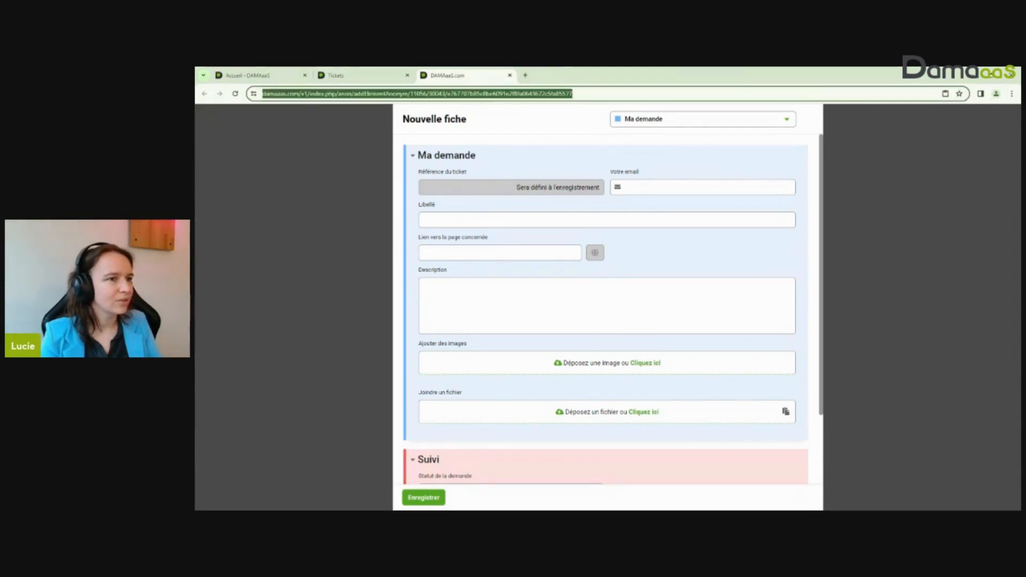
{"action": "key", "text": "alt+Tab"}
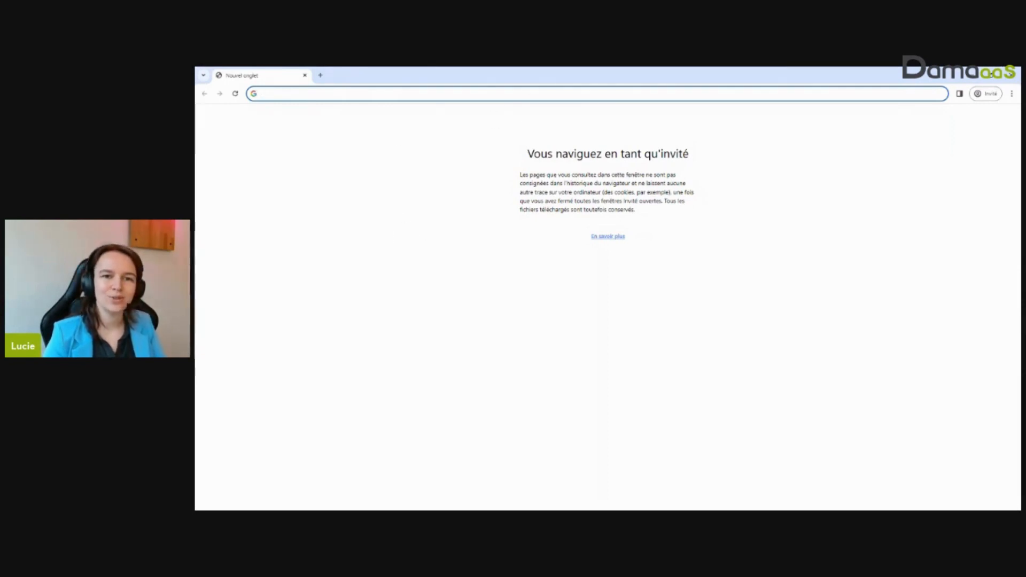
{"action": "key", "text": "ctrl+v"}
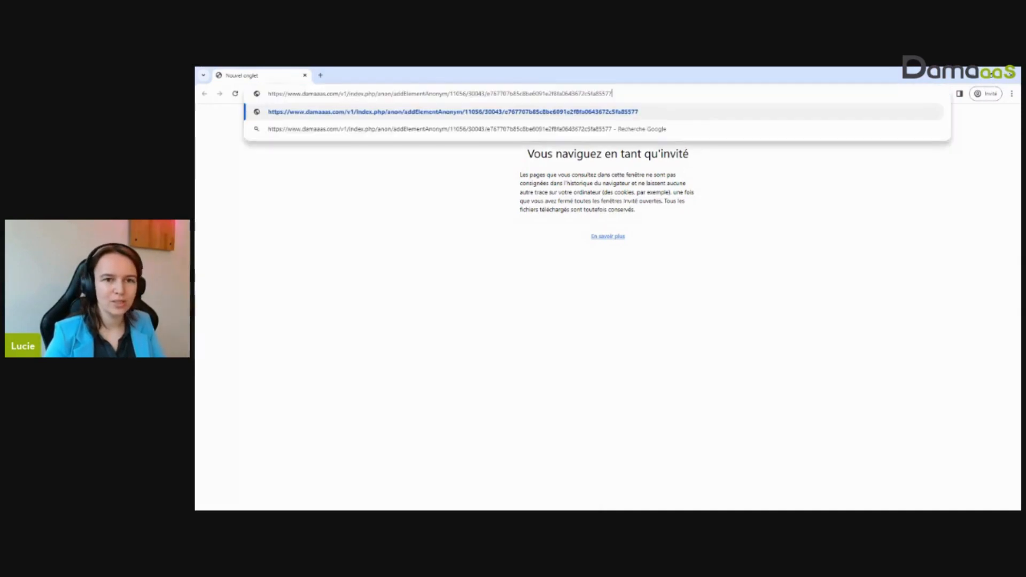
{"action": "left_click", "coordinate": [561, 111]}
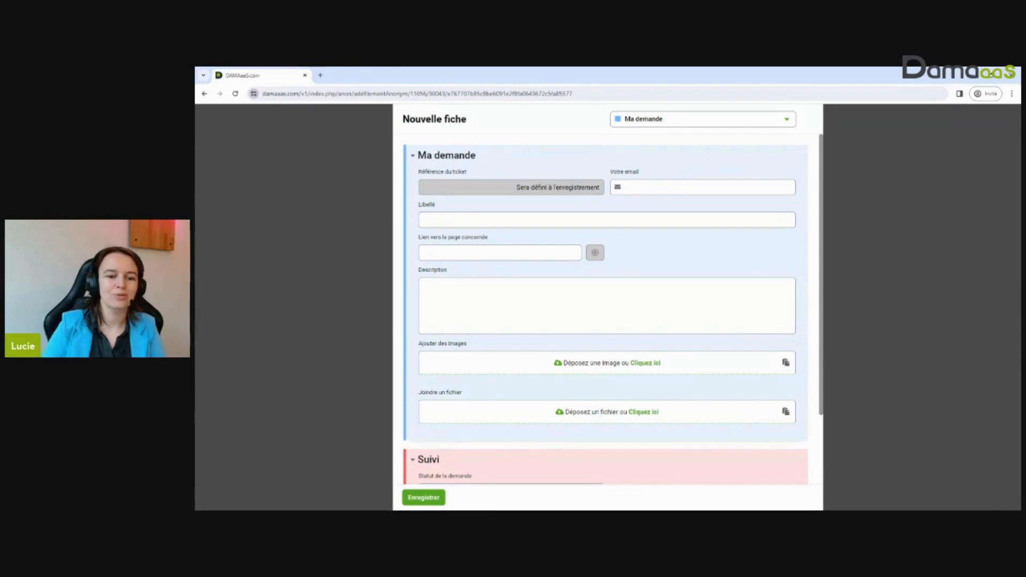
Step: Start the reCAPTCHA check at the end of the anonymous form and try to pass the challenge for images of cars
{"action": "scroll", "coordinate": [713, 305], "scroll_direction": "down", "scroll_amount": 2}
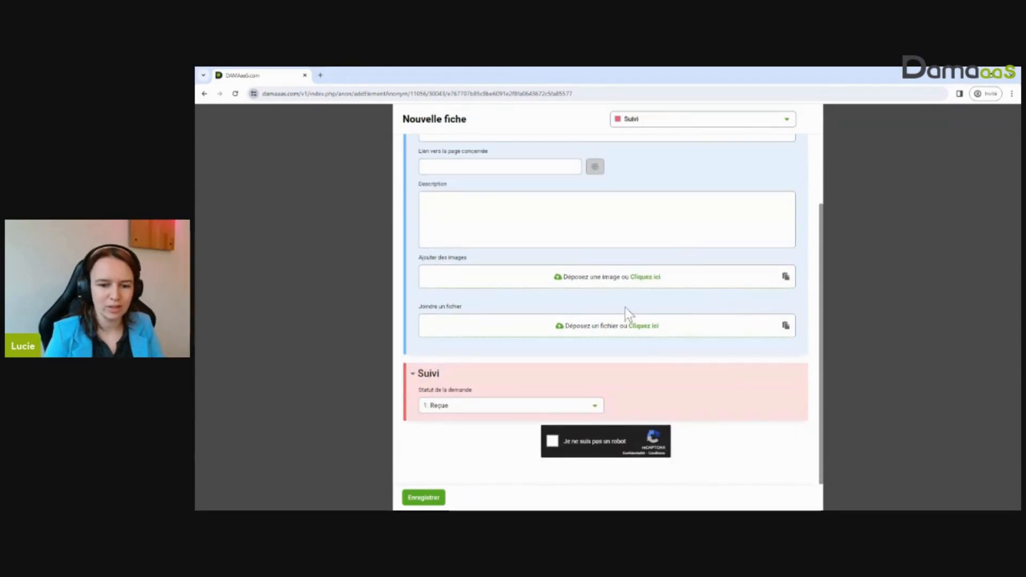
{"action": "scroll", "coordinate": [624, 307], "scroll_direction": "up", "scroll_amount": 1}
{"action": "scroll", "coordinate": [624, 307], "scroll_direction": "down", "scroll_amount": 1}
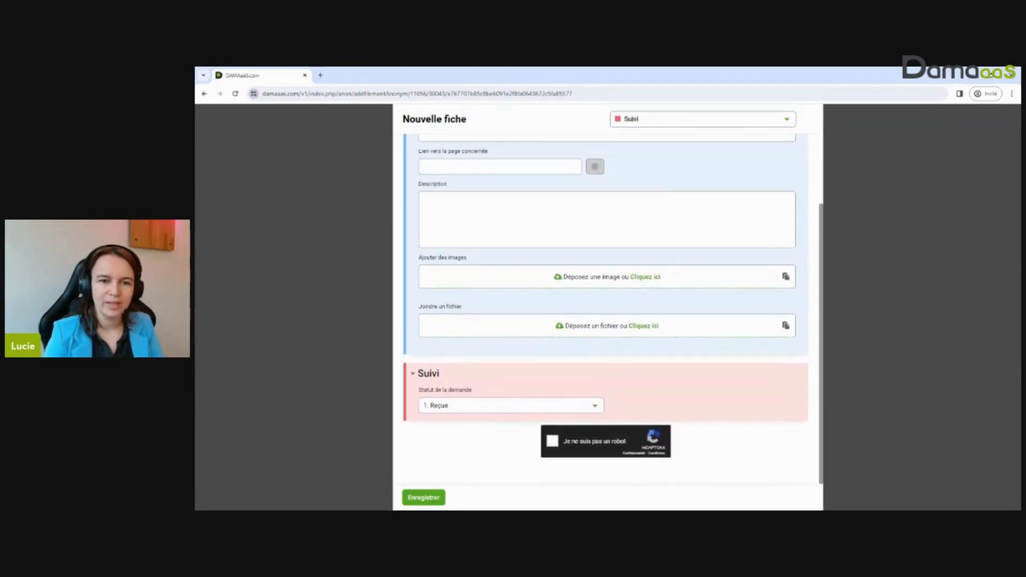
{"action": "left_click", "coordinate": [552, 443]}
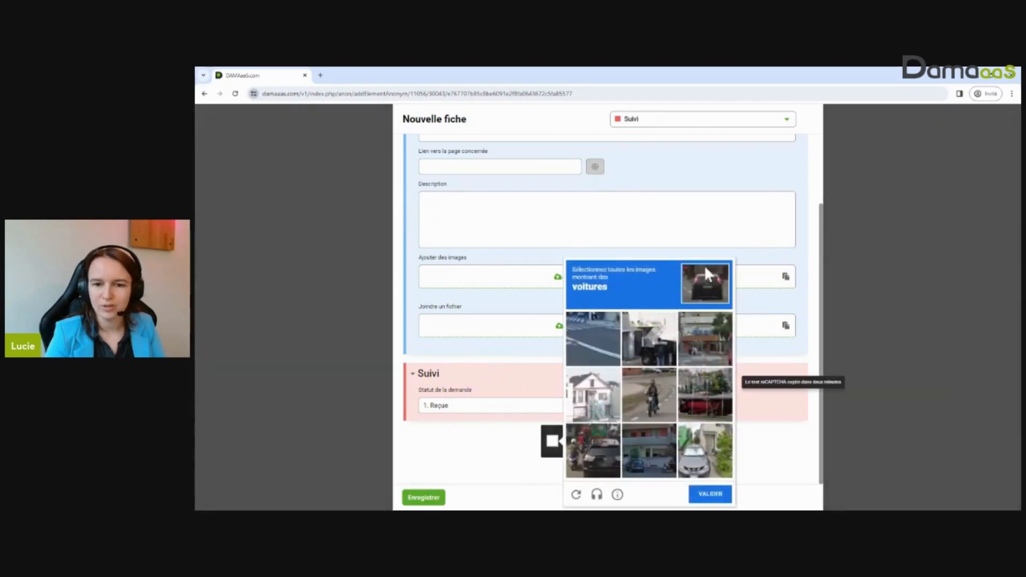
{"action": "left_click", "coordinate": [608, 320]}
{"action": "left_click", "coordinate": [658, 339]}
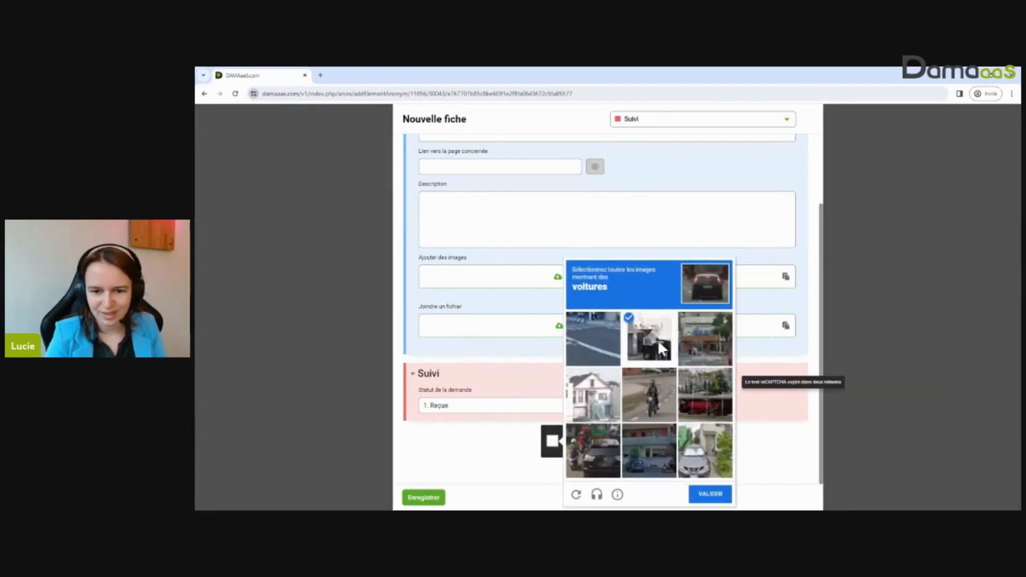
{"action": "left_click", "coordinate": [717, 463]}
{"action": "left_click", "coordinate": [643, 454]}
{"action": "left_click", "coordinate": [593, 451]}
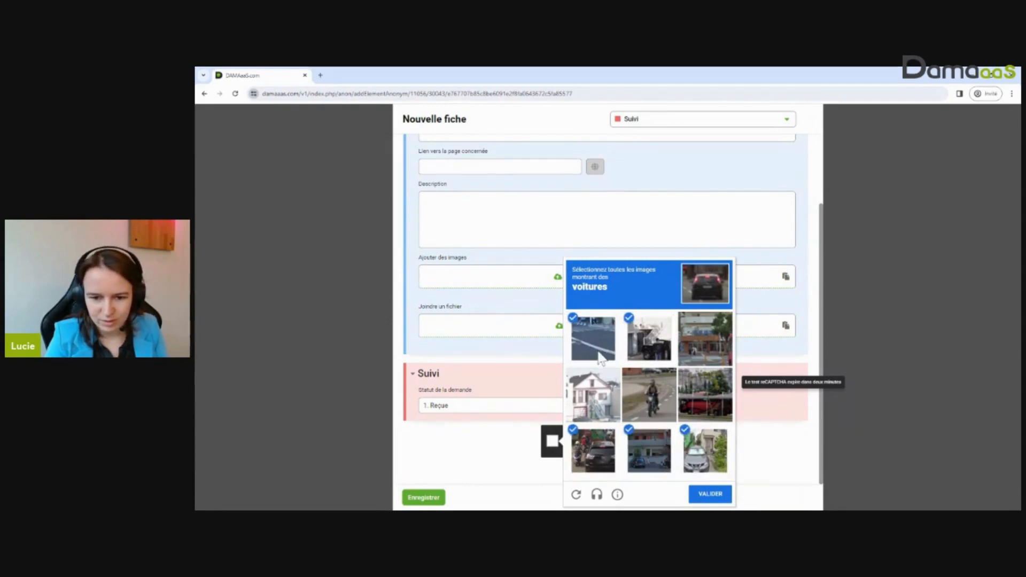
{"action": "left_click", "coordinate": [718, 494]}
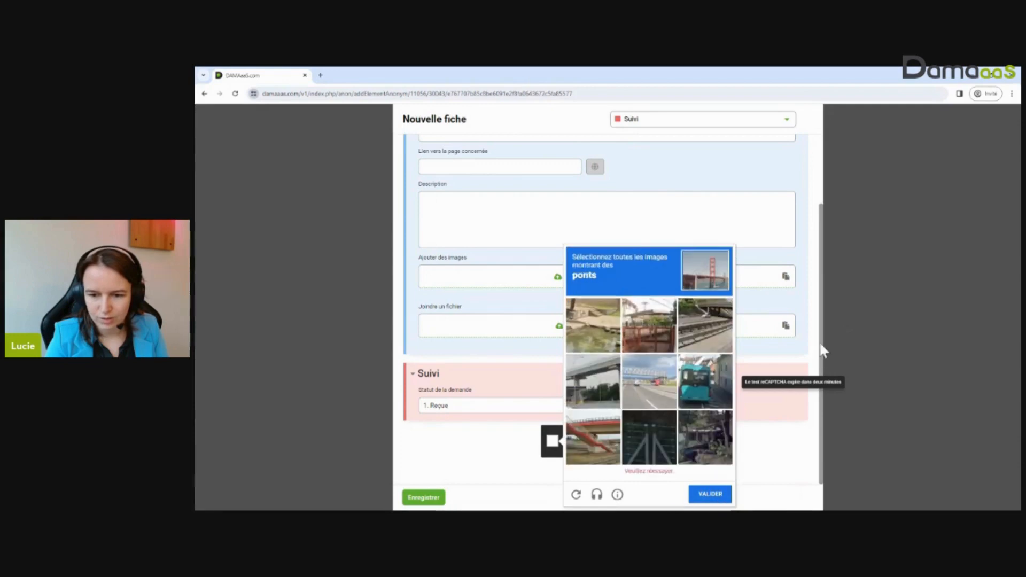
Step: Select the images showing bridges in the reCAPTCHA challenge and validate the selection
{"action": "left_click", "coordinate": [643, 328]}
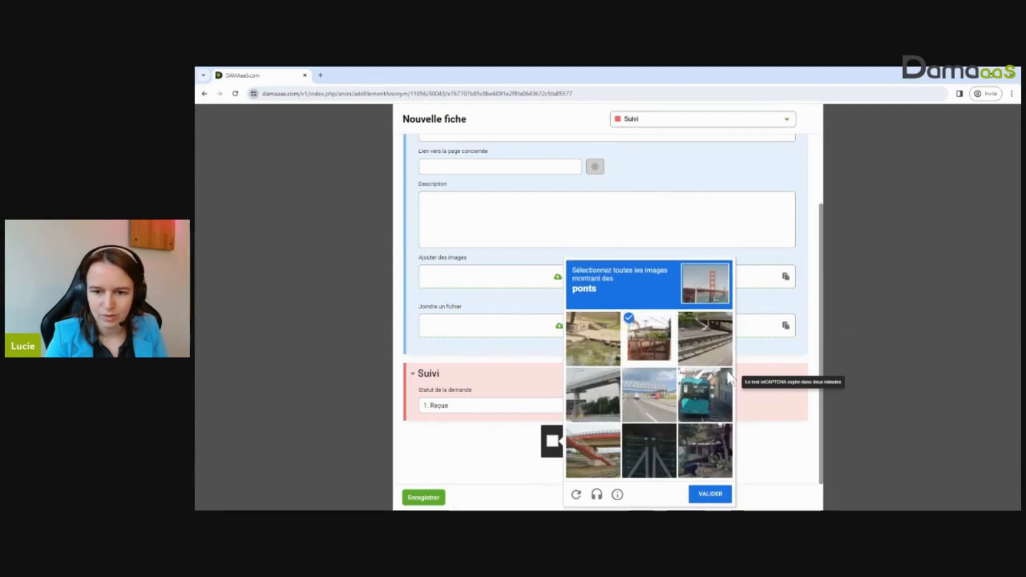
{"action": "left_click", "coordinate": [640, 347]}
{"action": "left_click", "coordinate": [719, 335]}
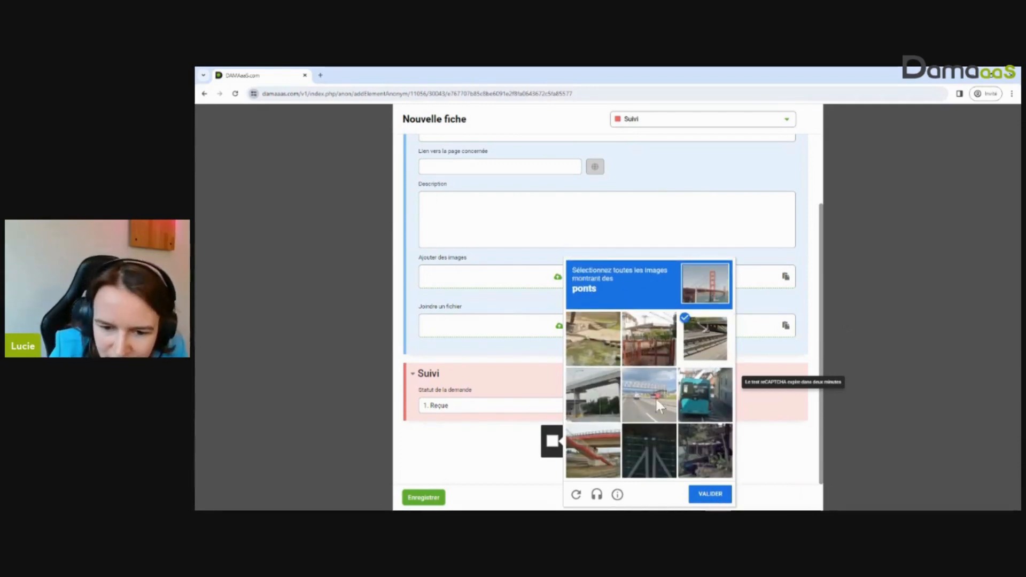
{"action": "left_click", "coordinate": [624, 399]}
{"action": "left_click", "coordinate": [589, 448]}
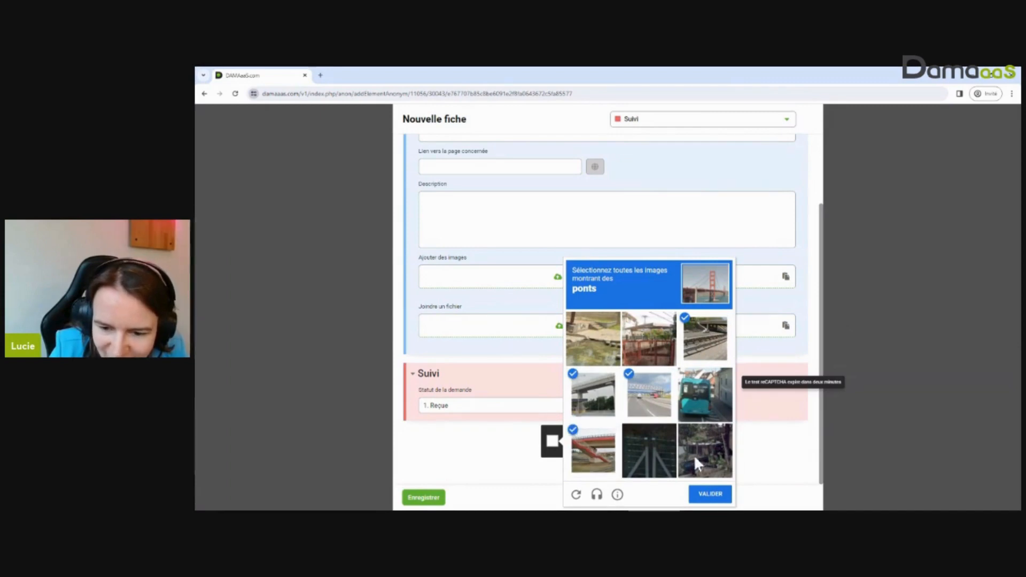
{"action": "left_click", "coordinate": [717, 496]}
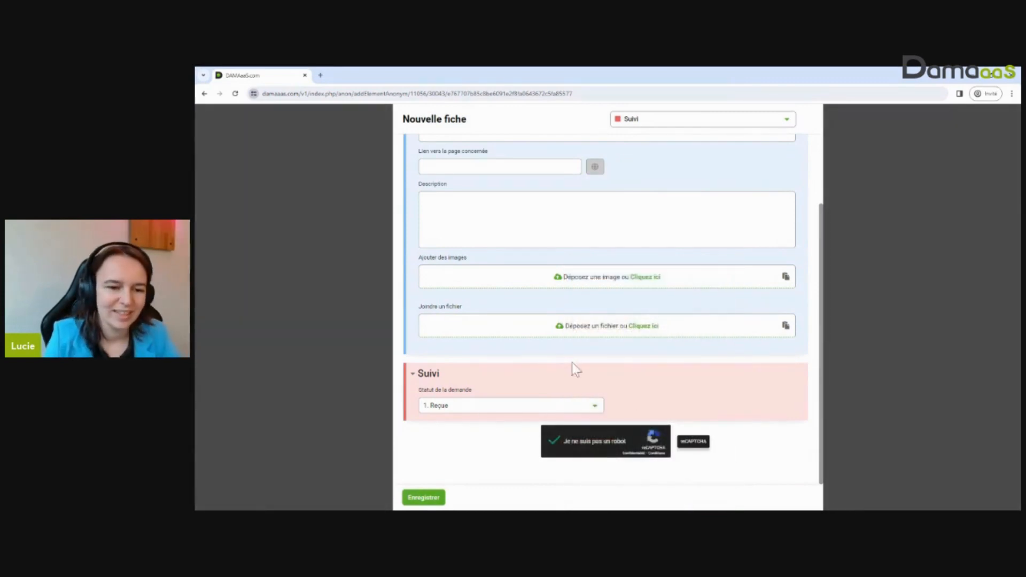
Step: Save the anonymous record with its fields left empty, and close the unused new record form in the Tickets window
{"action": "scroll", "coordinate": [572, 363], "scroll_direction": "up", "scroll_amount": 2}
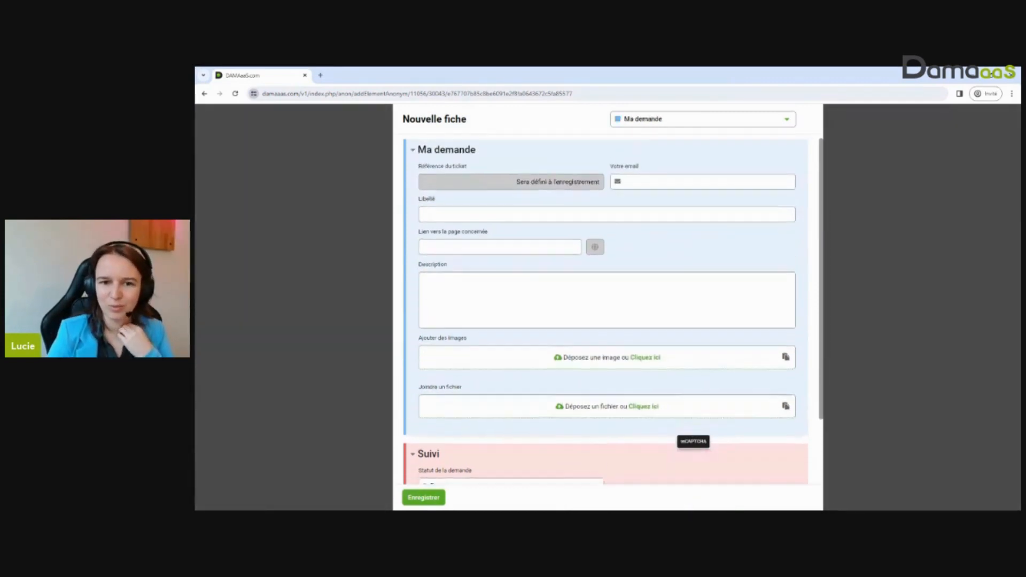
{"action": "scroll", "coordinate": [586, 298], "scroll_direction": "down", "scroll_amount": 2}
{"action": "scroll", "coordinate": [679, 190], "scroll_direction": "up", "scroll_amount": 2}
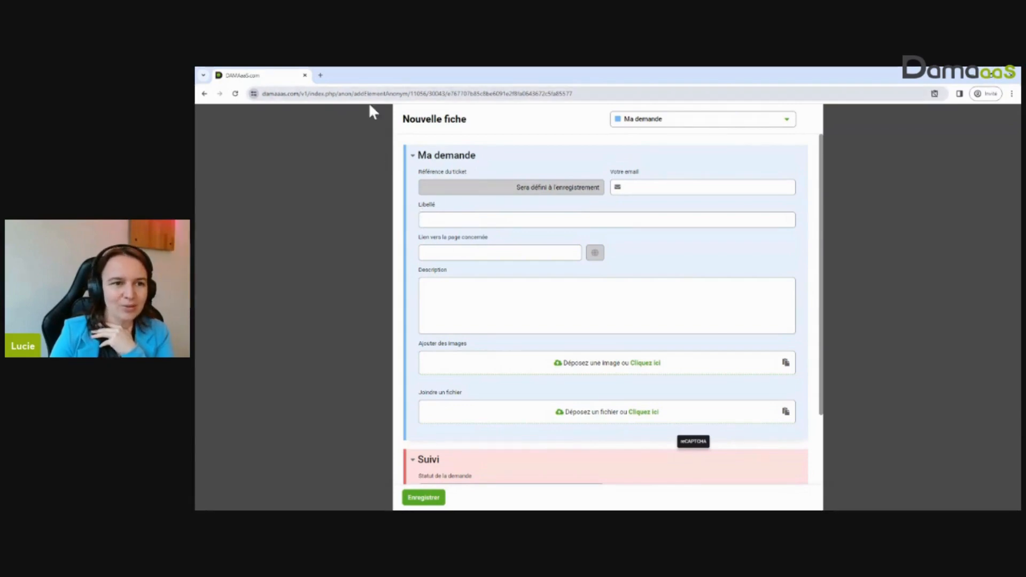
{"action": "left_click", "coordinate": [425, 500]}
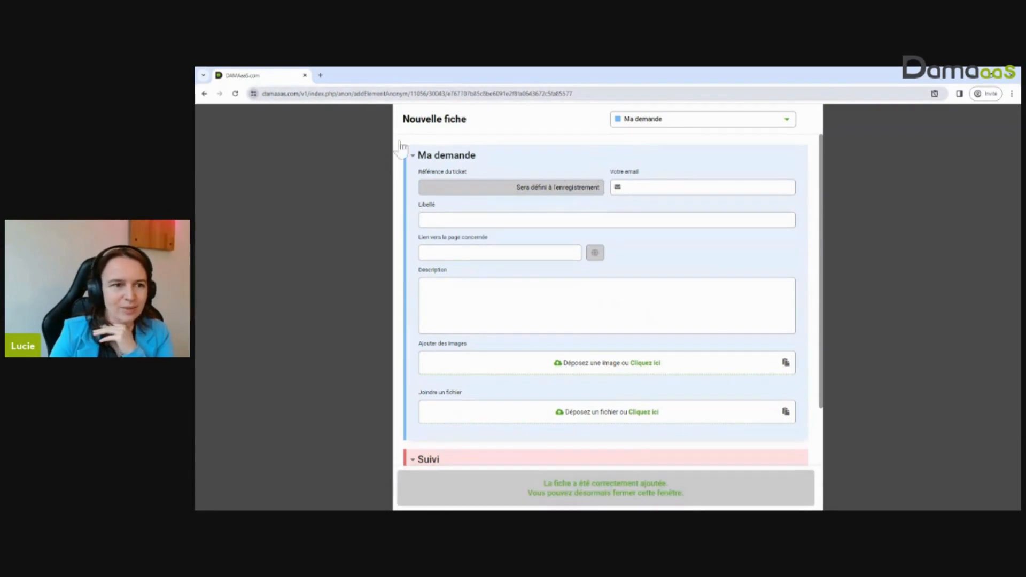
{"action": "scroll", "coordinate": [649, 339], "scroll_direction": "down", "scroll_amount": 1}
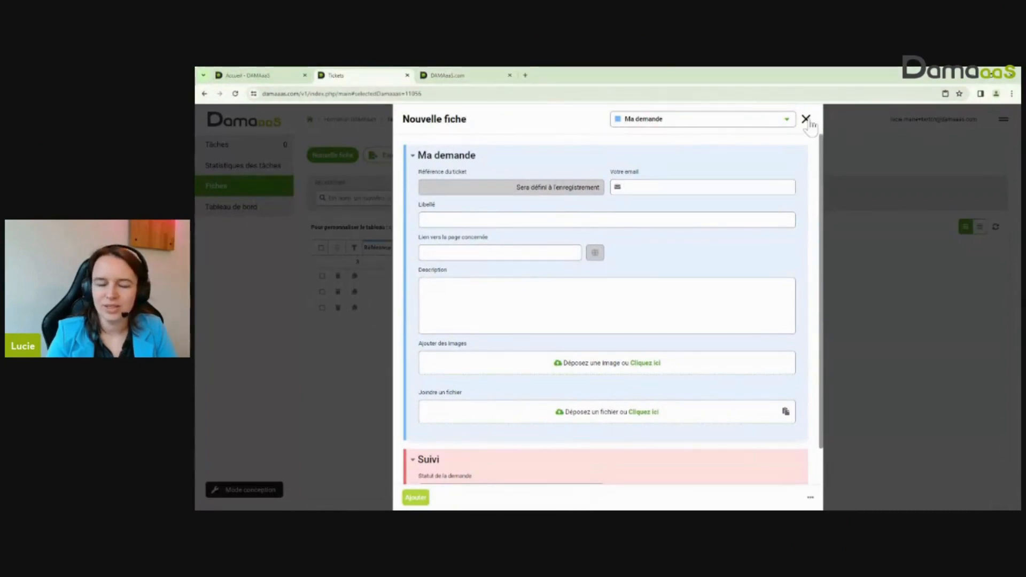
{"action": "left_click", "coordinate": [806, 119]}
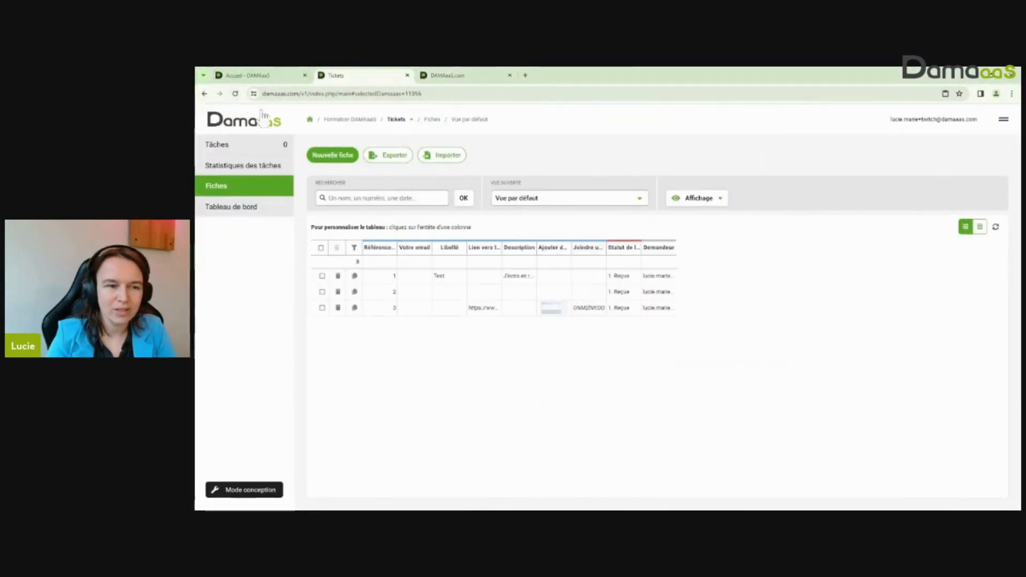
Step: Reload the Tickets module, open record 4 from its records and examine who made the entry in its modification history
{"action": "left_click", "coordinate": [235, 93]}
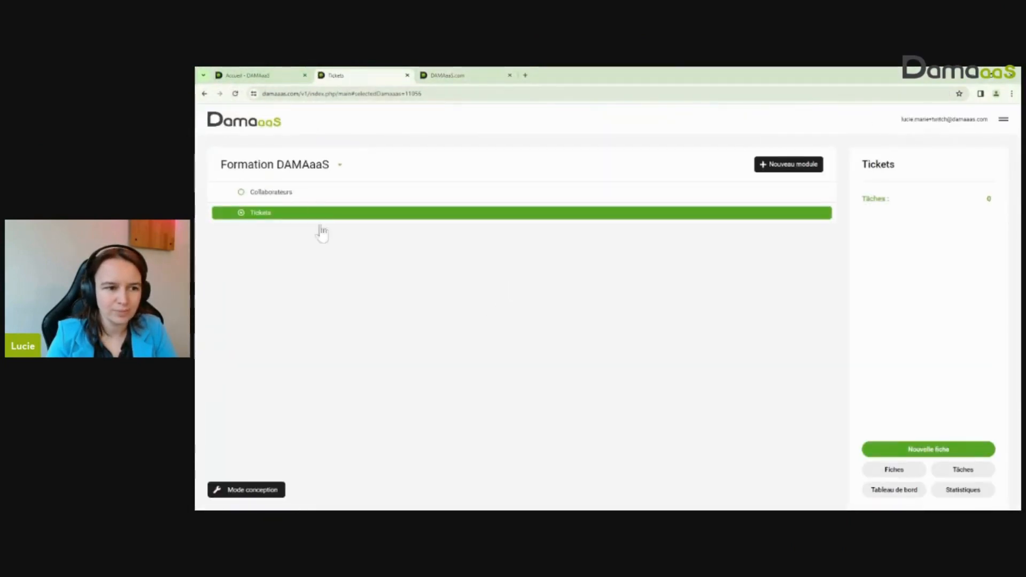
{"action": "left_click", "coordinate": [886, 488]}
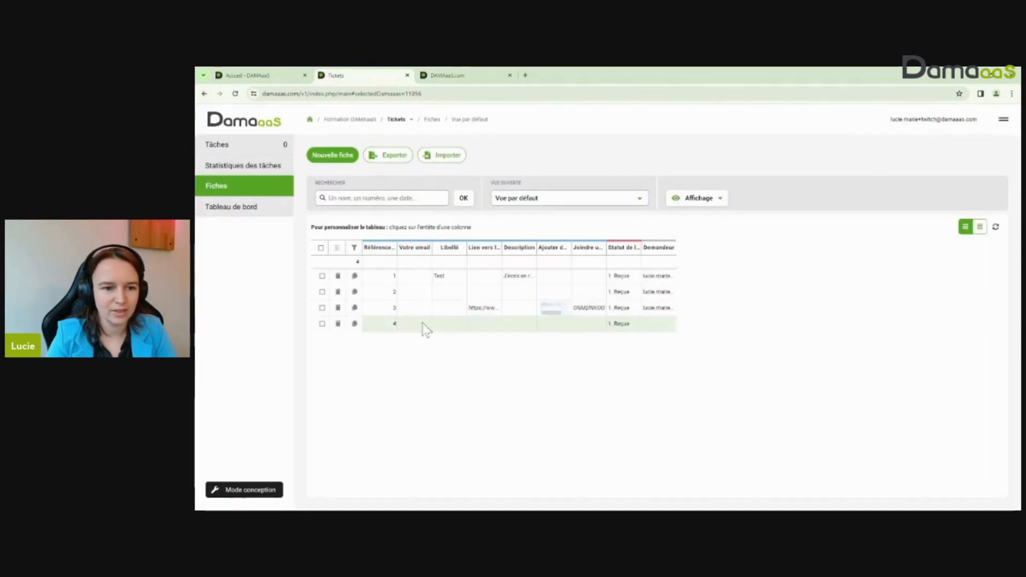
{"action": "left_click", "coordinate": [422, 324]}
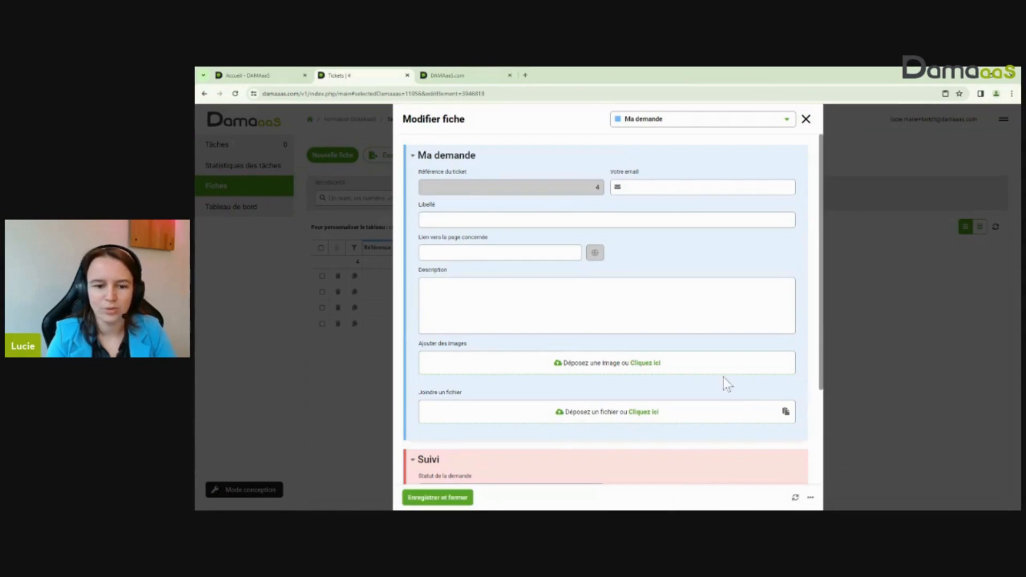
{"action": "scroll", "coordinate": [724, 377], "scroll_direction": "down", "scroll_amount": 3}
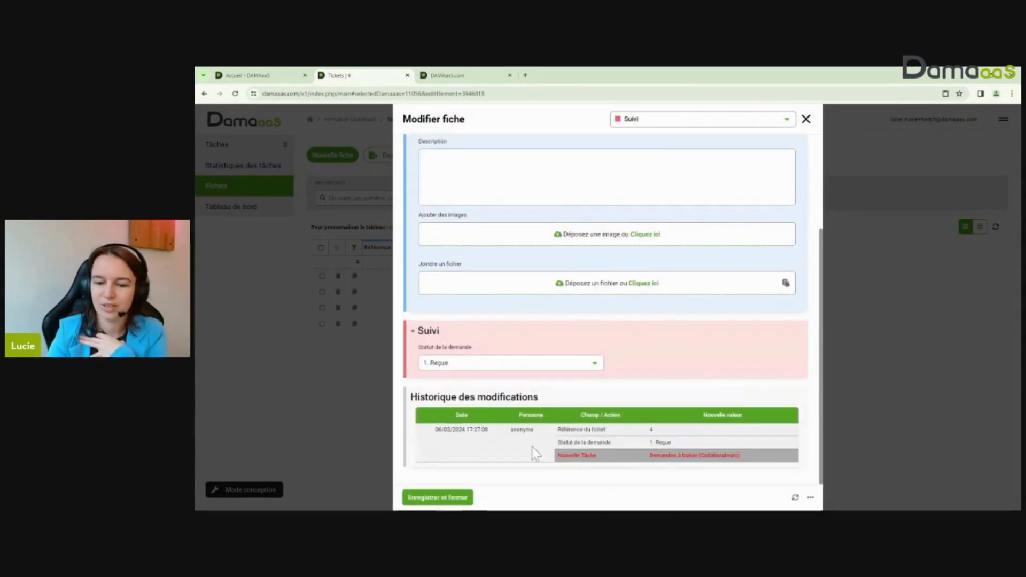
{"action": "scroll", "coordinate": [705, 241], "scroll_direction": "up", "scroll_amount": 3}
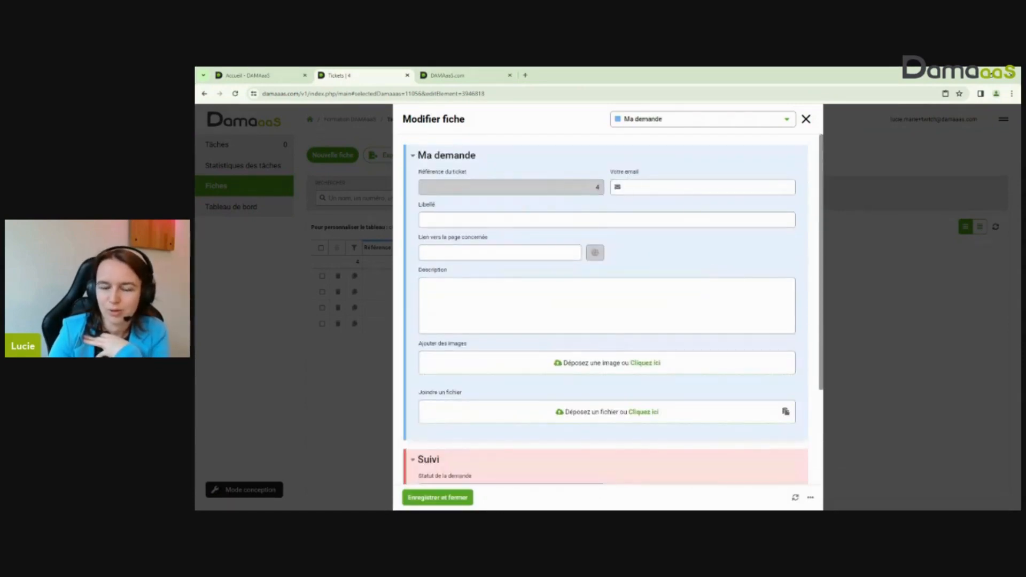
{"action": "scroll", "coordinate": [711, 188], "scroll_direction": "down", "scroll_amount": 2}
{"action": "scroll", "coordinate": [551, 396], "scroll_direction": "down", "scroll_amount": 1}
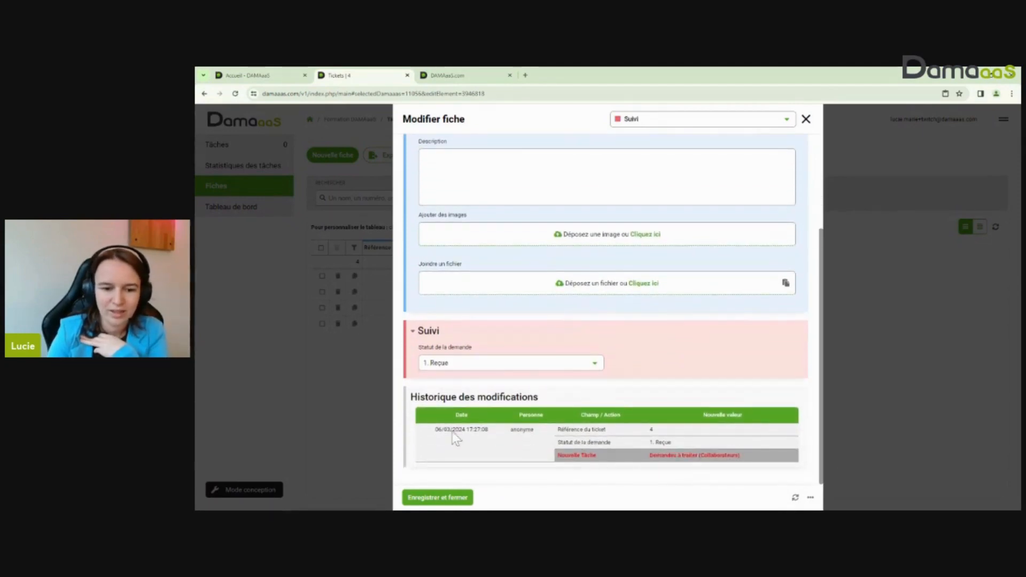
{"action": "double_click", "coordinate": [524, 432]}
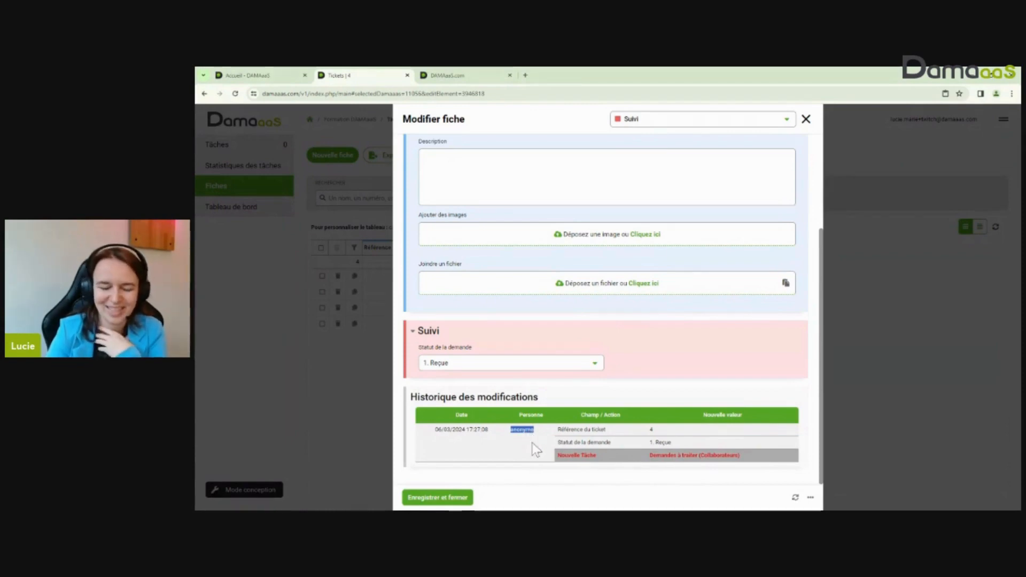
Step: Return to the anonymous new record form and place the cursor in its email field
{"action": "left_click", "coordinate": [251, 75]}
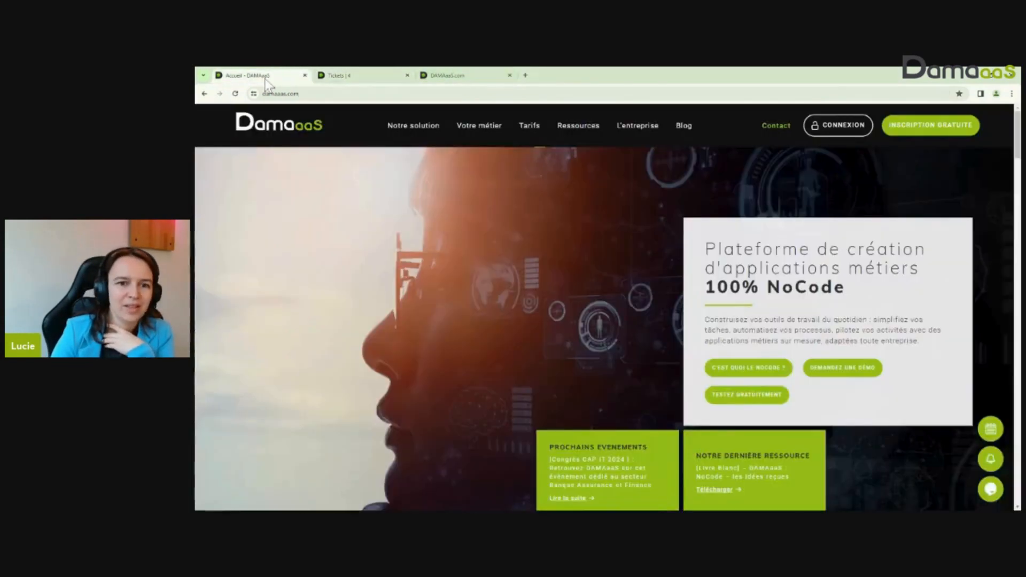
{"action": "left_click", "coordinate": [357, 76]}
{"action": "left_click", "coordinate": [449, 76]}
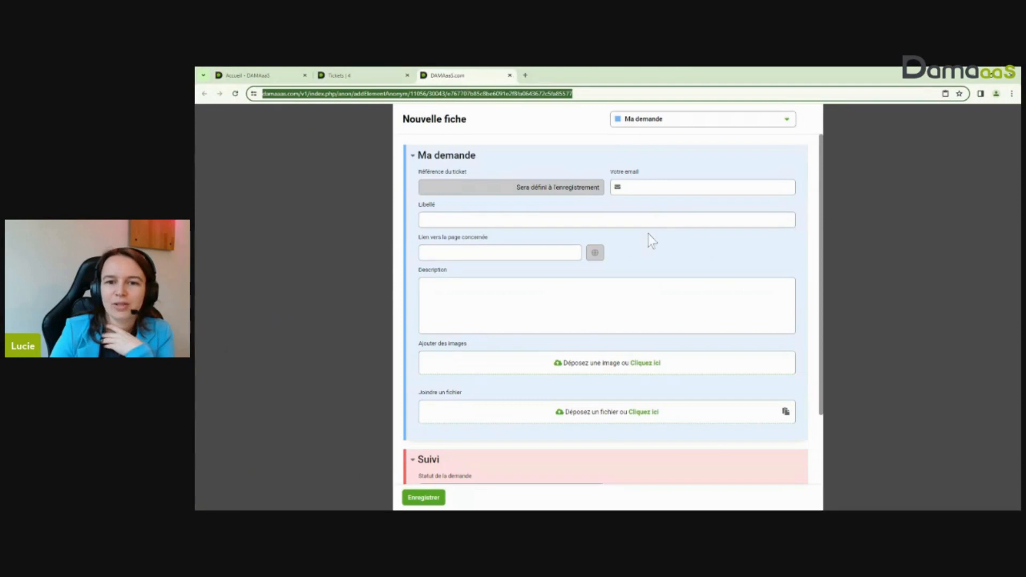
{"action": "left_click", "coordinate": [689, 187]}
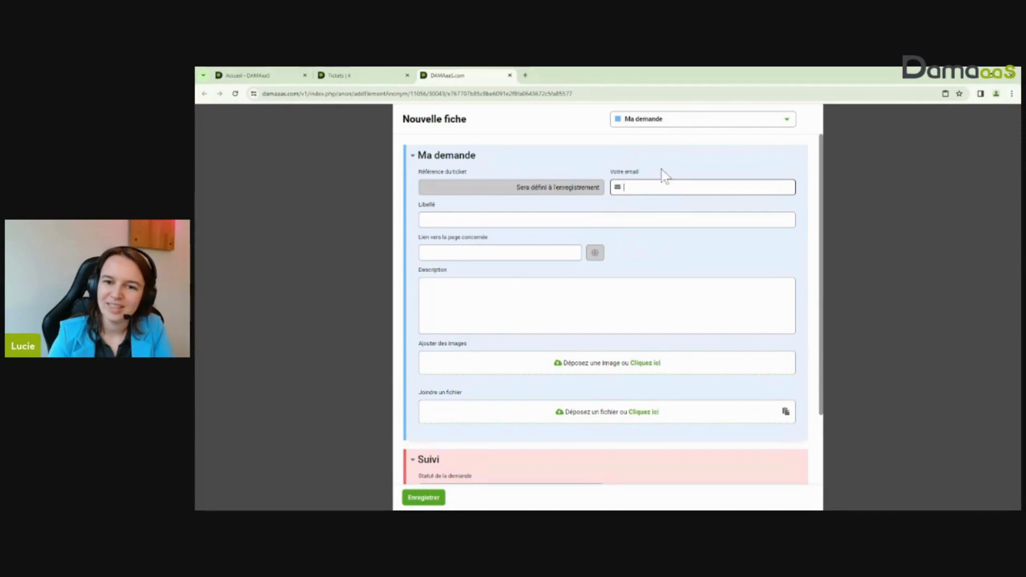
Step: Go back to record 4, review its history and form, and close it without saving
{"action": "left_click", "coordinate": [379, 75]}
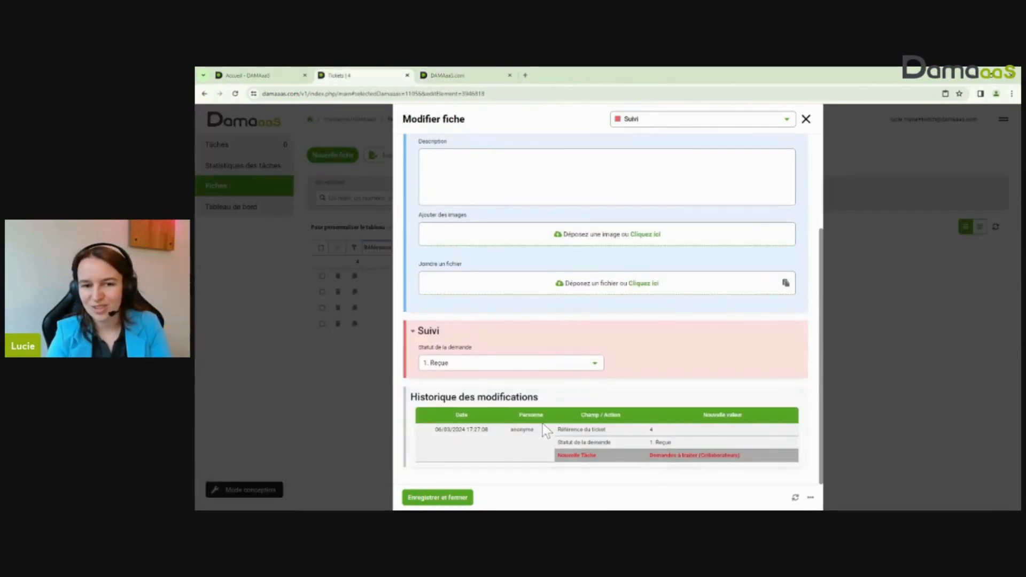
{"action": "scroll", "coordinate": [533, 450], "scroll_direction": "up", "scroll_amount": 3}
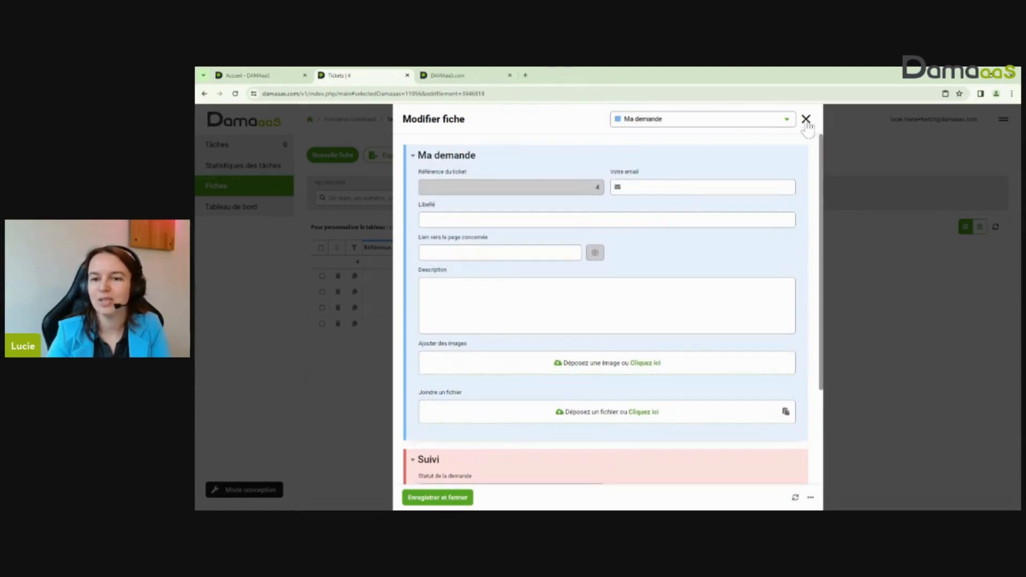
{"action": "left_click", "coordinate": [805, 120]}
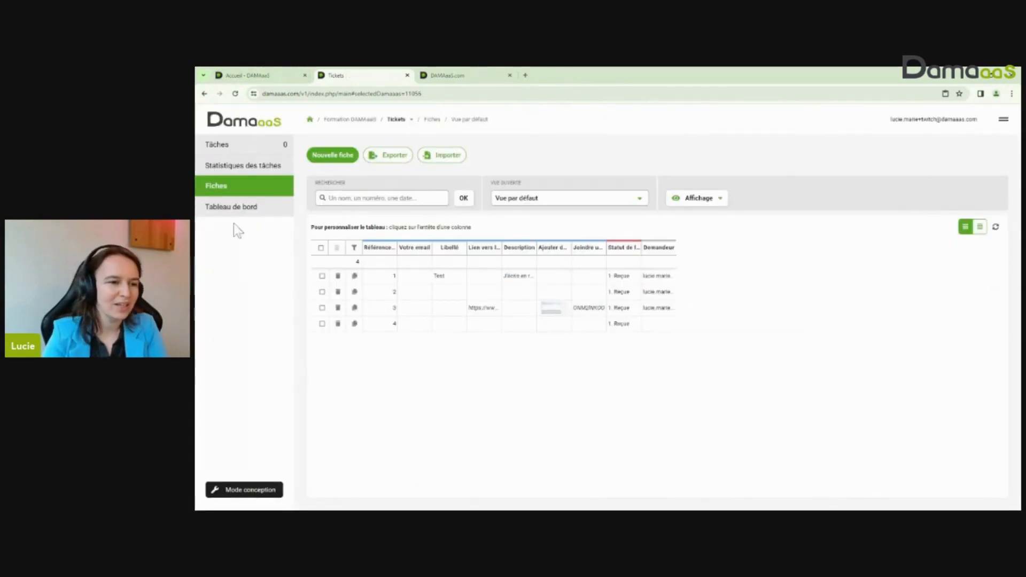
Step: Open the Tickets access rights in design mode and open the same module in an additional browser tab
{"action": "left_click", "coordinate": [242, 490]}
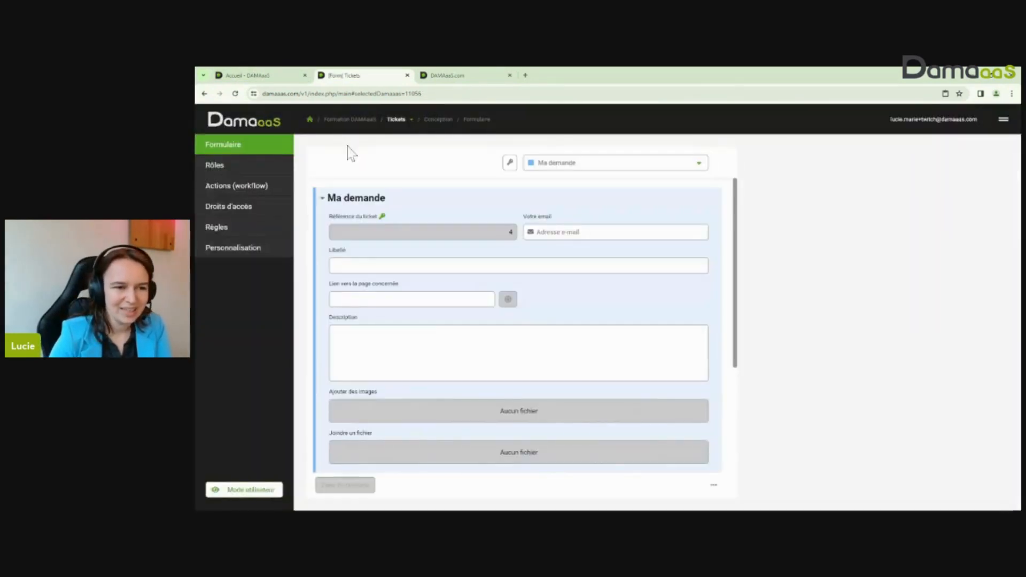
{"action": "left_click", "coordinate": [237, 213]}
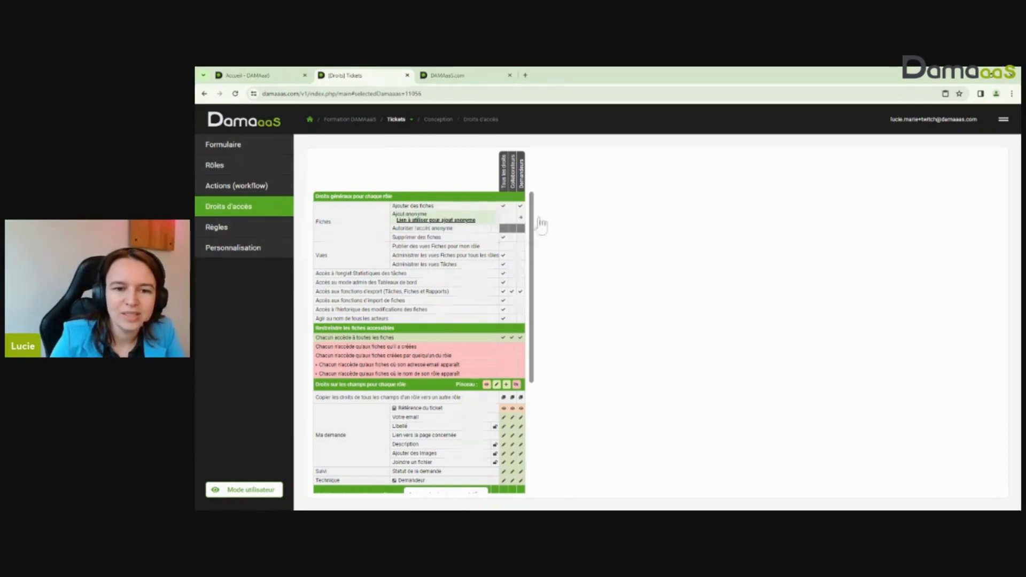
{"action": "mouse_move", "coordinate": [409, 230]}
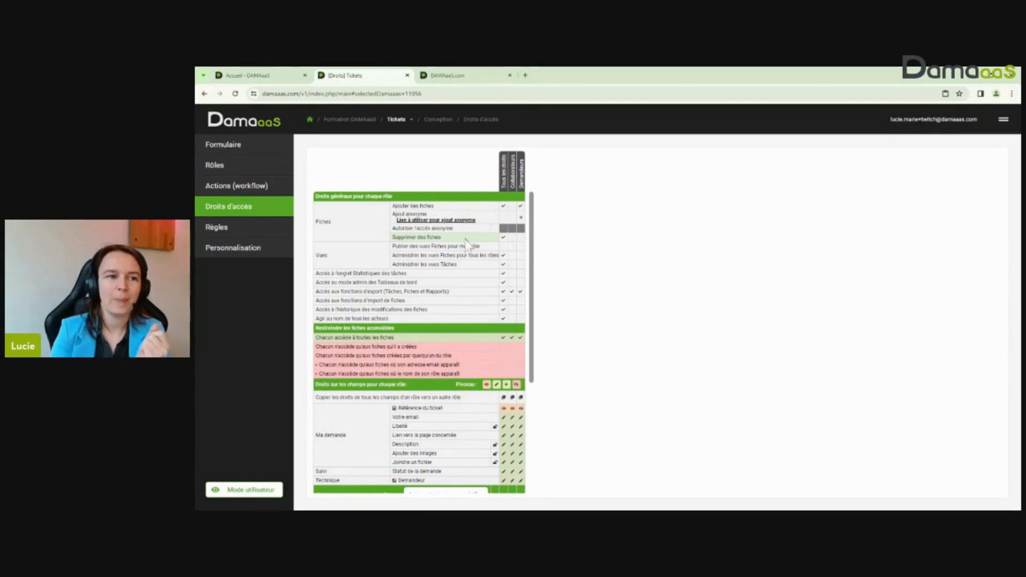
{"action": "left_click", "coordinate": [411, 119]}
{"action": "left_click", "coordinate": [403, 150]}
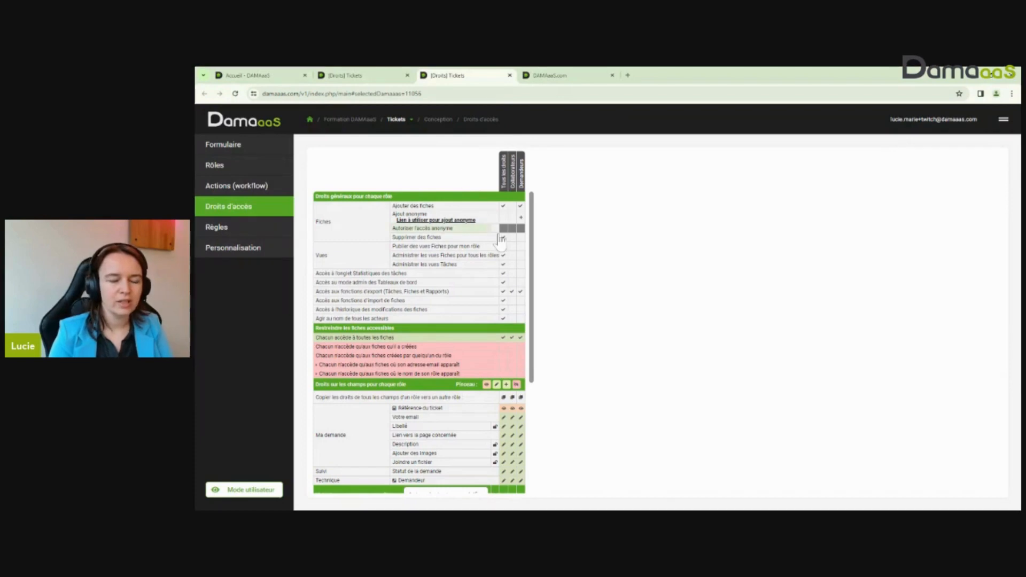
{"action": "left_click", "coordinate": [348, 76]}
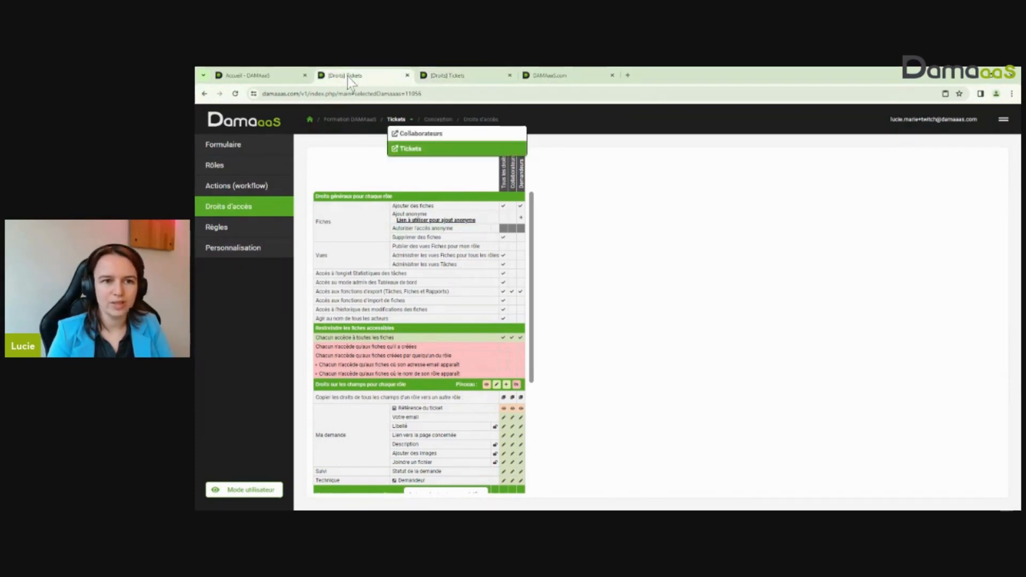
Step: Delete record 4 from the Tickets records and display the deleted records with Vue Corbeille
{"action": "left_click", "coordinate": [310, 120]}
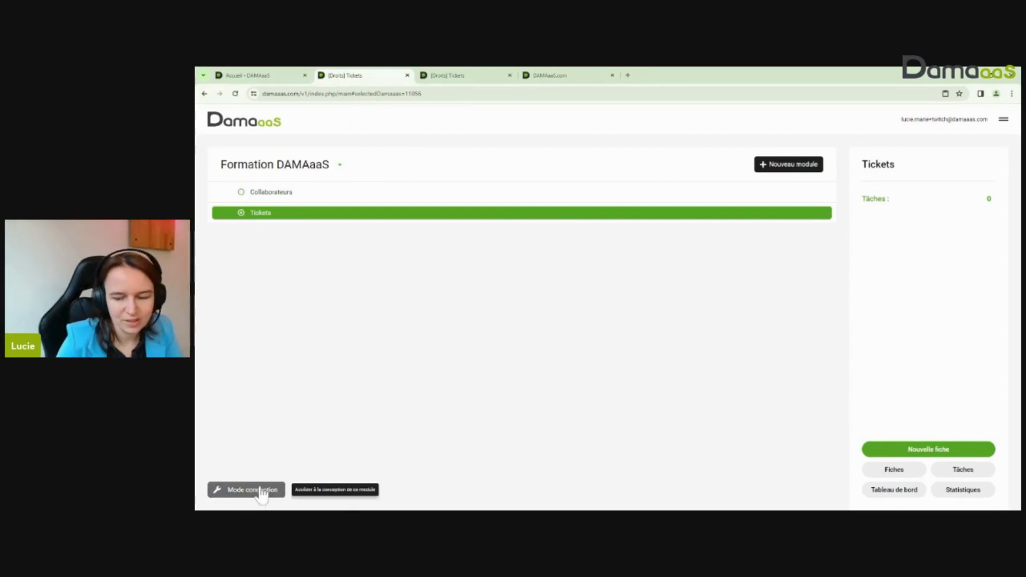
{"action": "left_click", "coordinate": [894, 469]}
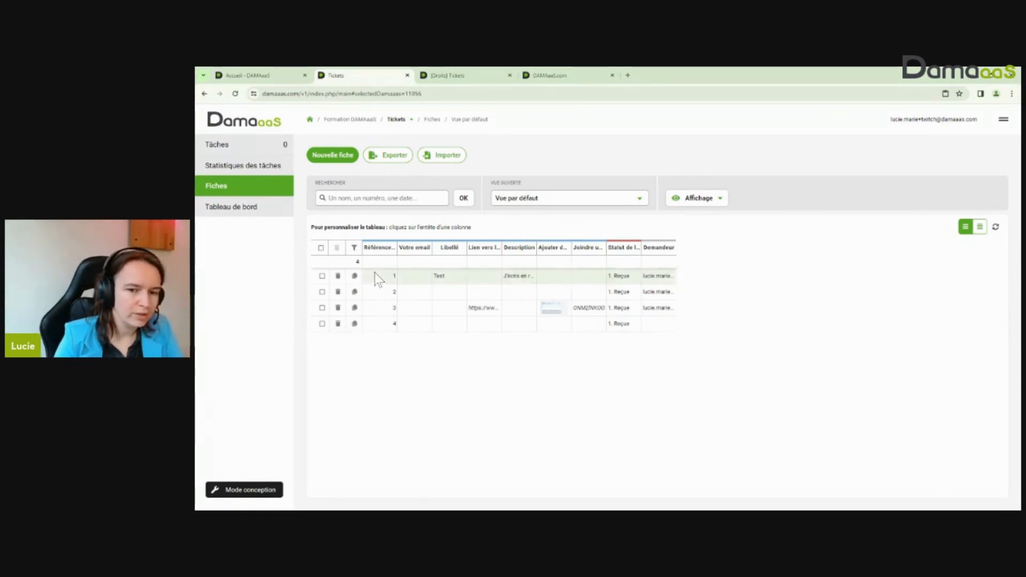
{"action": "left_click", "coordinate": [338, 324]}
{"action": "left_click", "coordinate": [691, 468]}
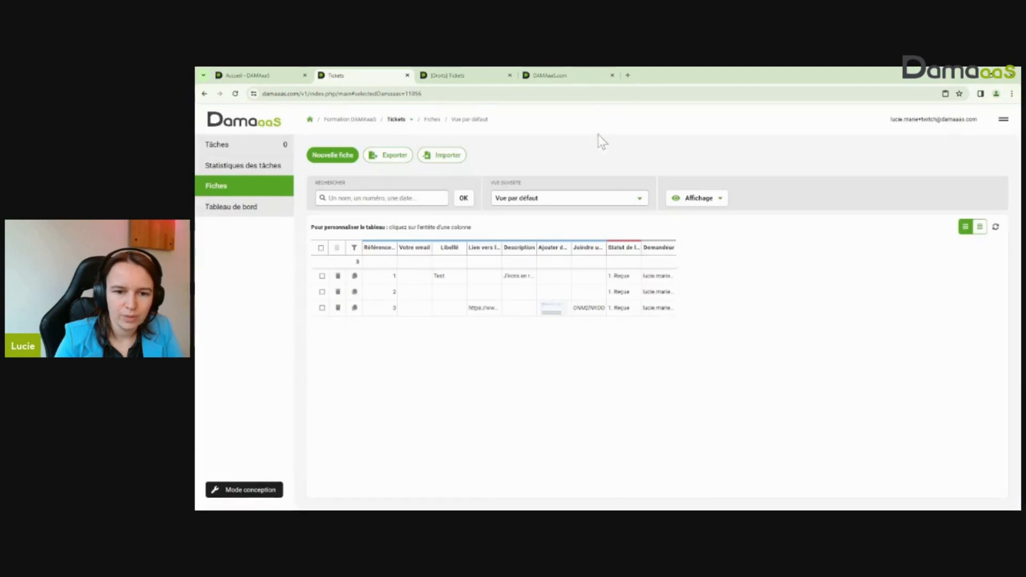
{"action": "left_click", "coordinate": [575, 202]}
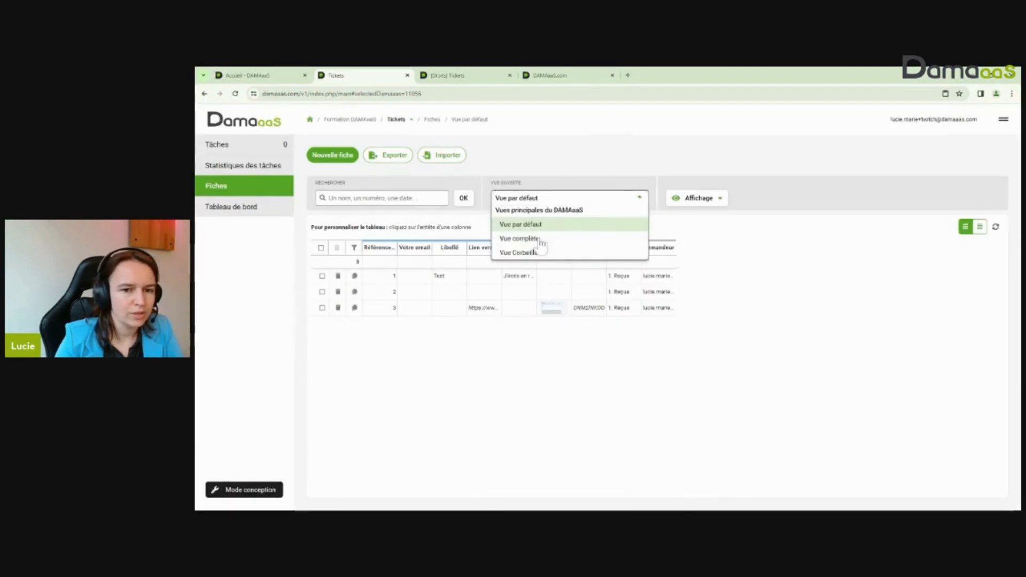
{"action": "left_click", "coordinate": [535, 253]}
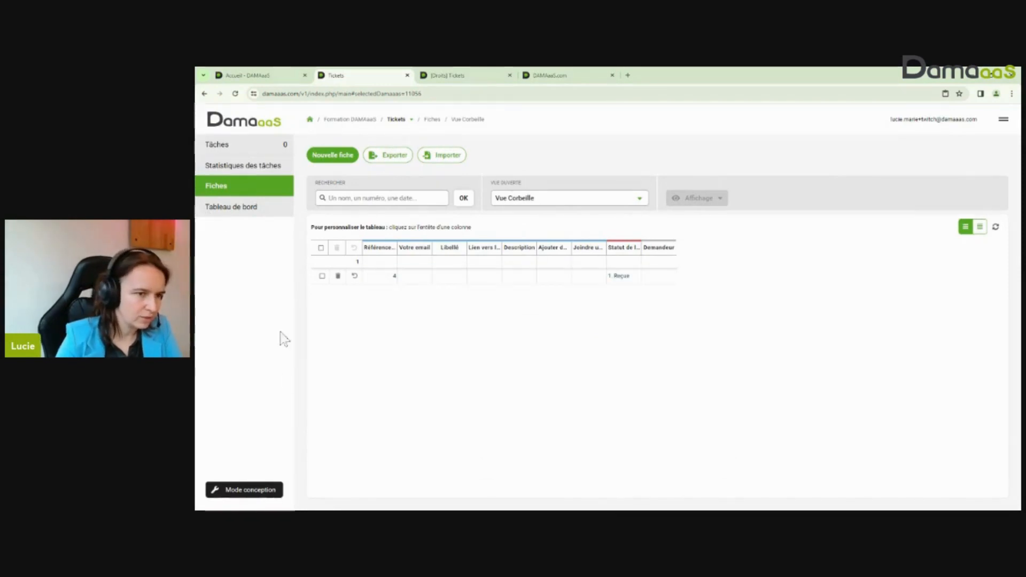
Step: Open the Tickets Personnalisation settings in a separate browser tab and expand Options avancées to examine the deleted-record retention option
{"action": "left_click", "coordinate": [480, 76]}
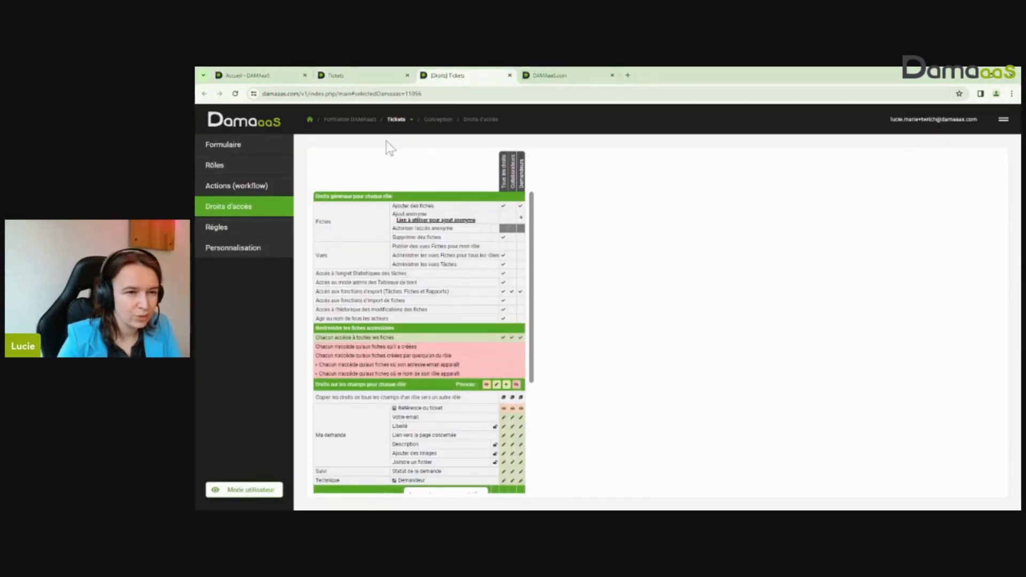
{"action": "left_click", "coordinate": [201, 251]}
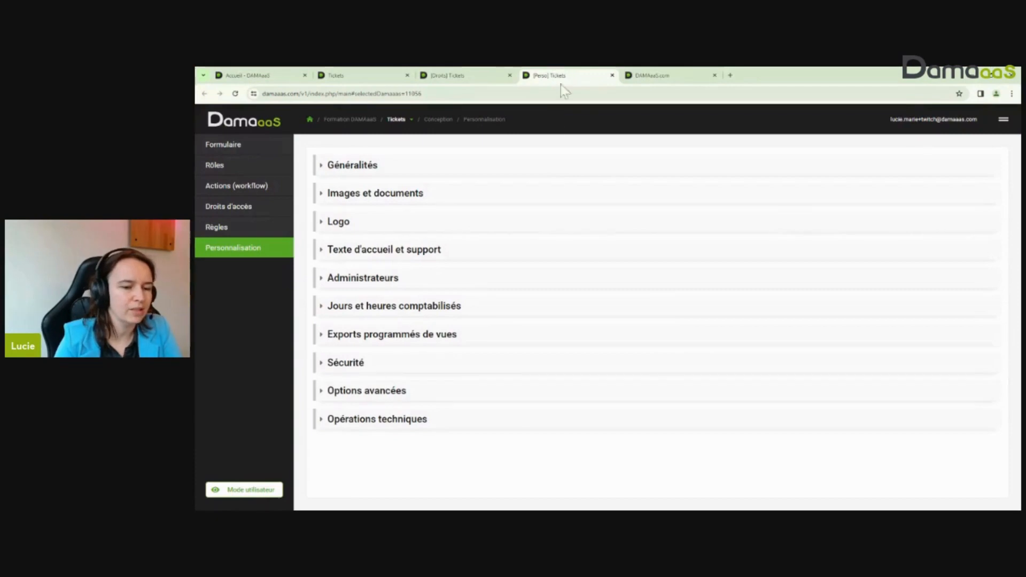
{"action": "left_click", "coordinate": [374, 391]}
{"action": "scroll", "coordinate": [496, 280], "scroll_direction": "down", "scroll_amount": 1}
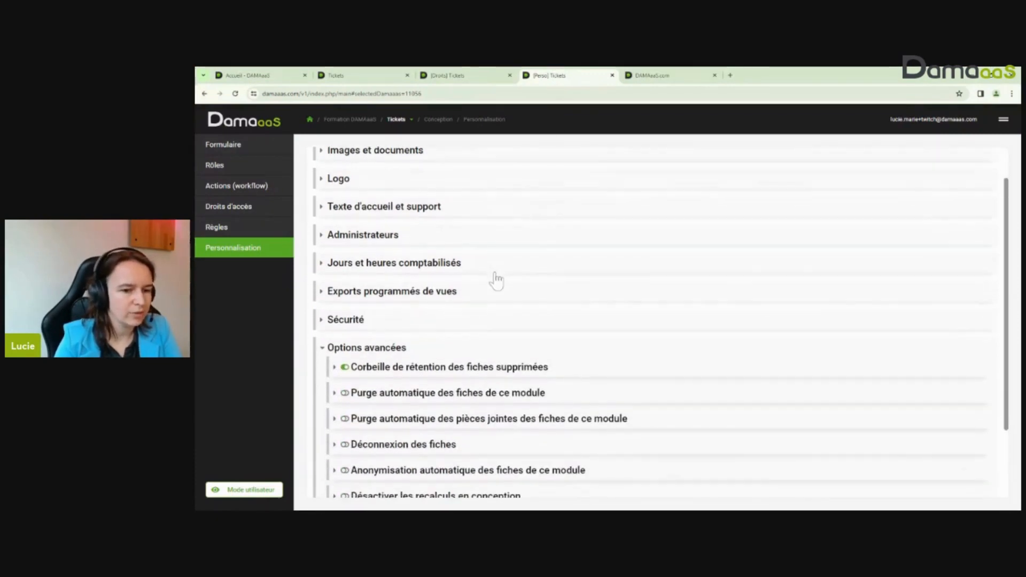
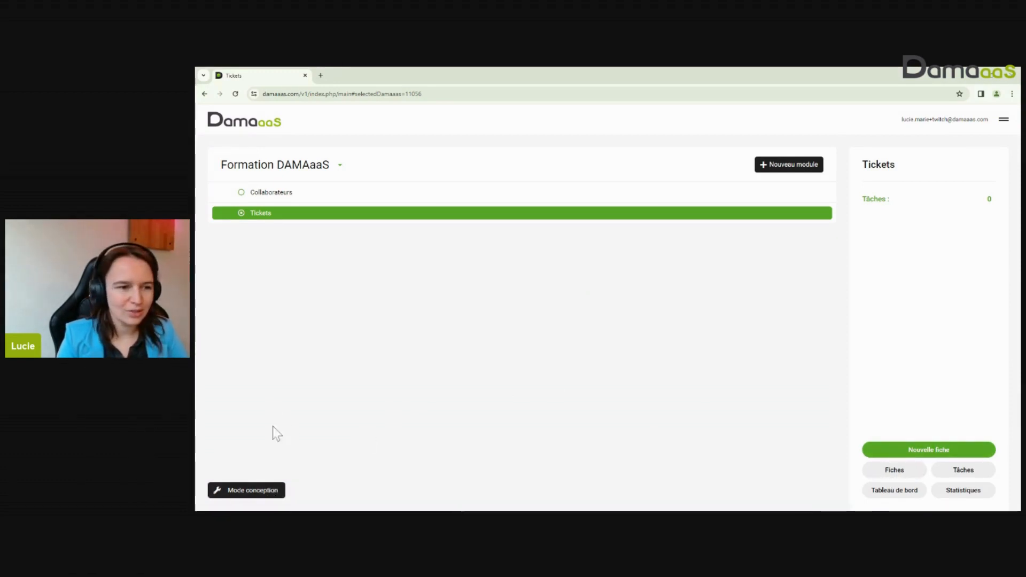
Step: Display the Tickets access rights in design mode and duplicate the module in a second browser tab
{"action": "left_click", "coordinate": [247, 491]}
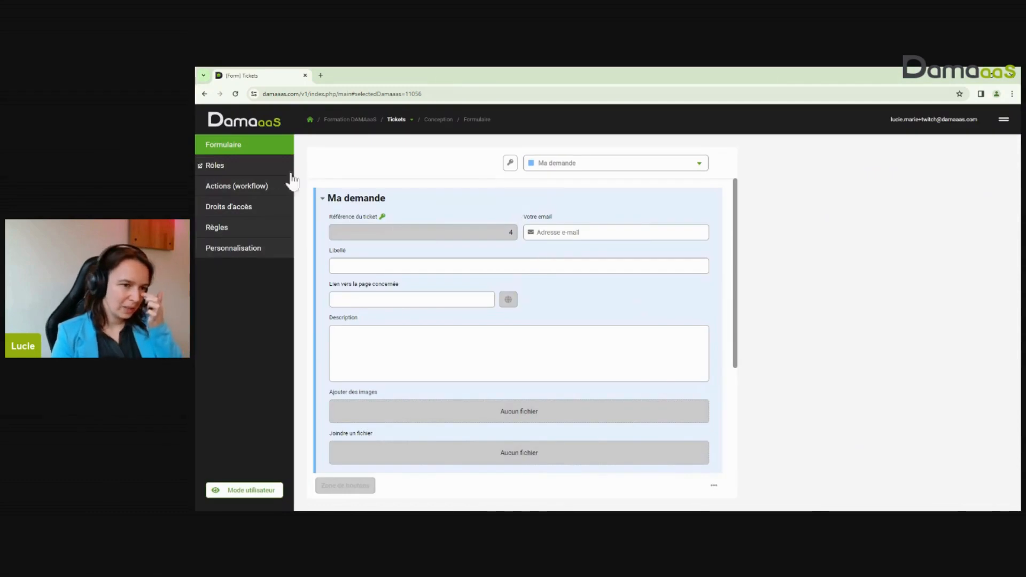
{"action": "left_click", "coordinate": [226, 206]}
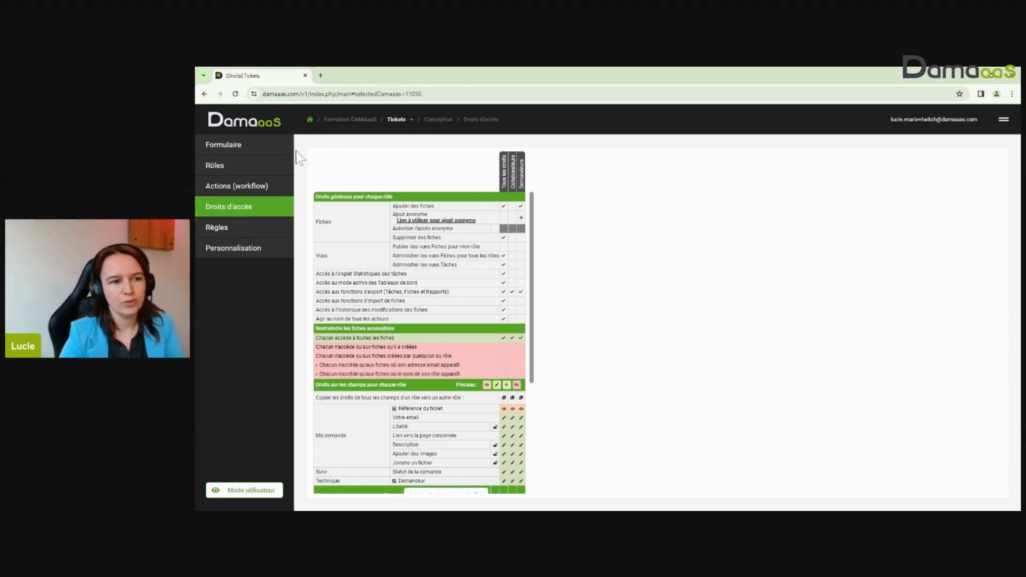
{"action": "left_click", "coordinate": [398, 119]}
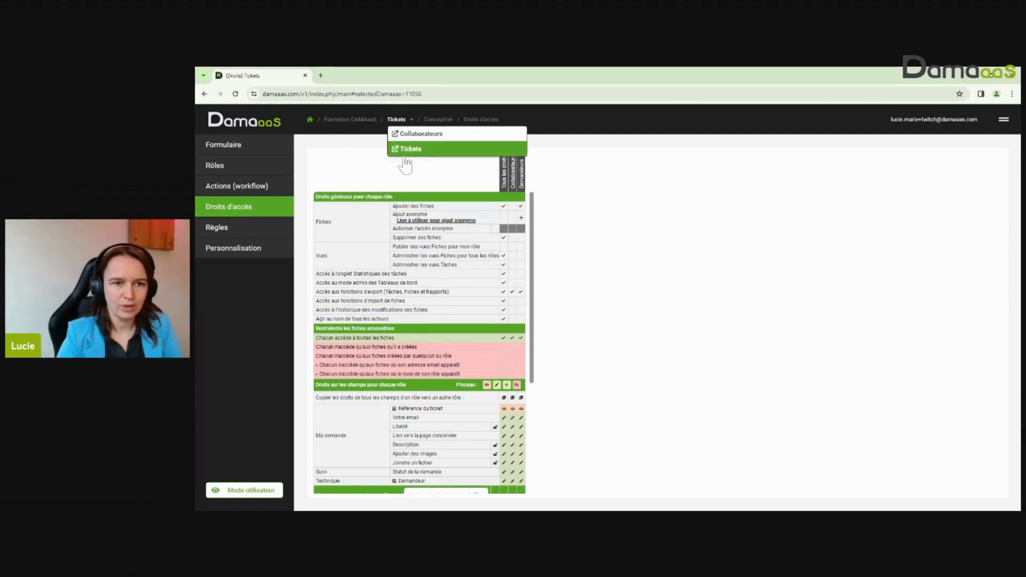
{"action": "left_click", "coordinate": [399, 150]}
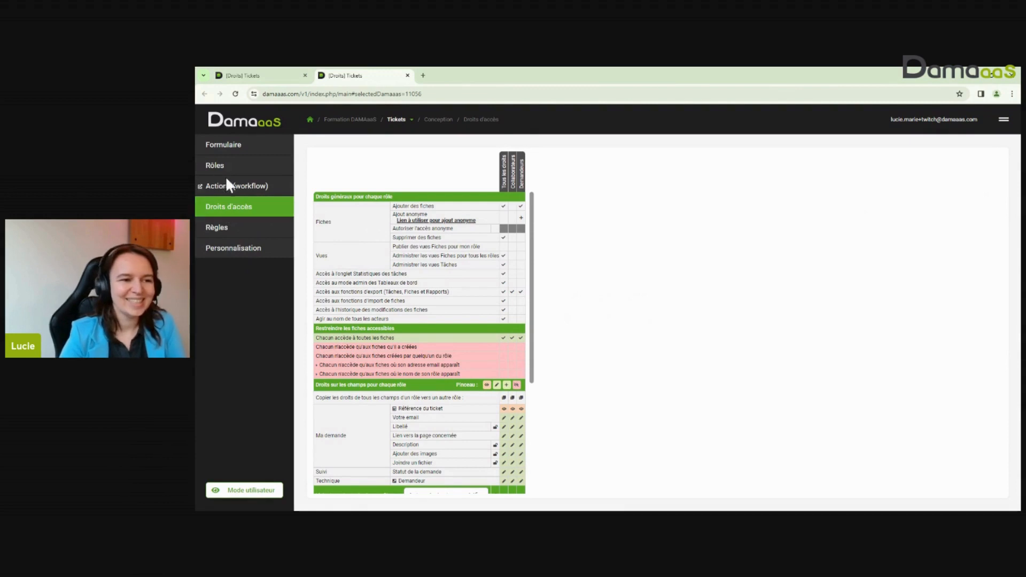
Step: Open the Tickets records from the home page in the second browser tab and switch them to Vue Corbeille
{"action": "left_click", "coordinate": [310, 119]}
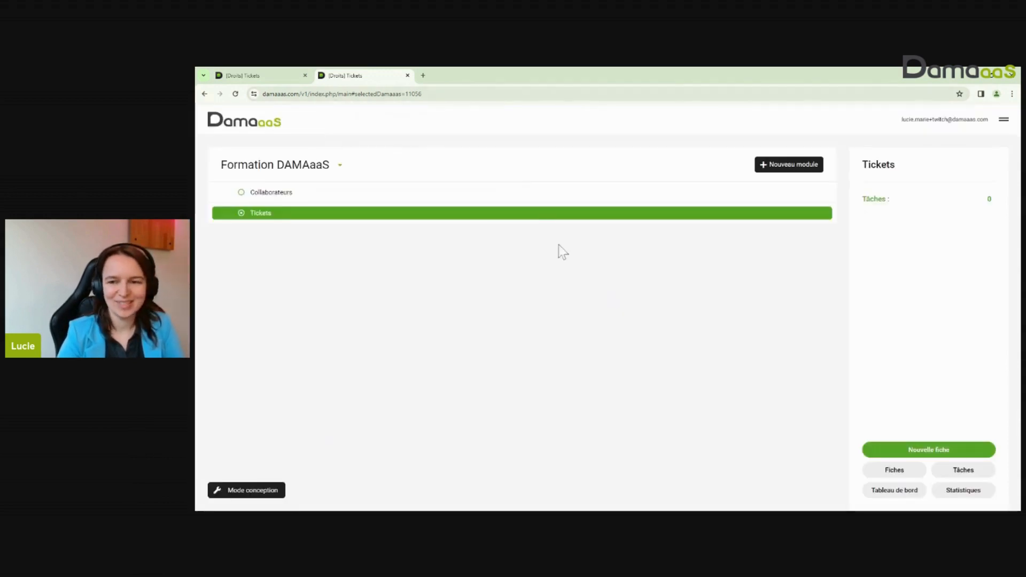
{"action": "left_click", "coordinate": [909, 472]}
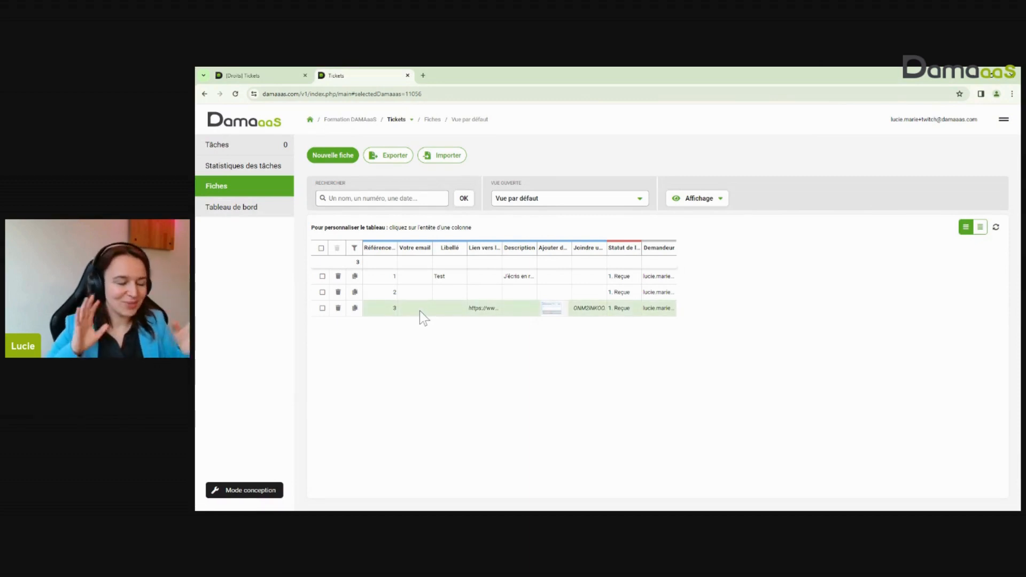
{"action": "left_click", "coordinate": [556, 200]}
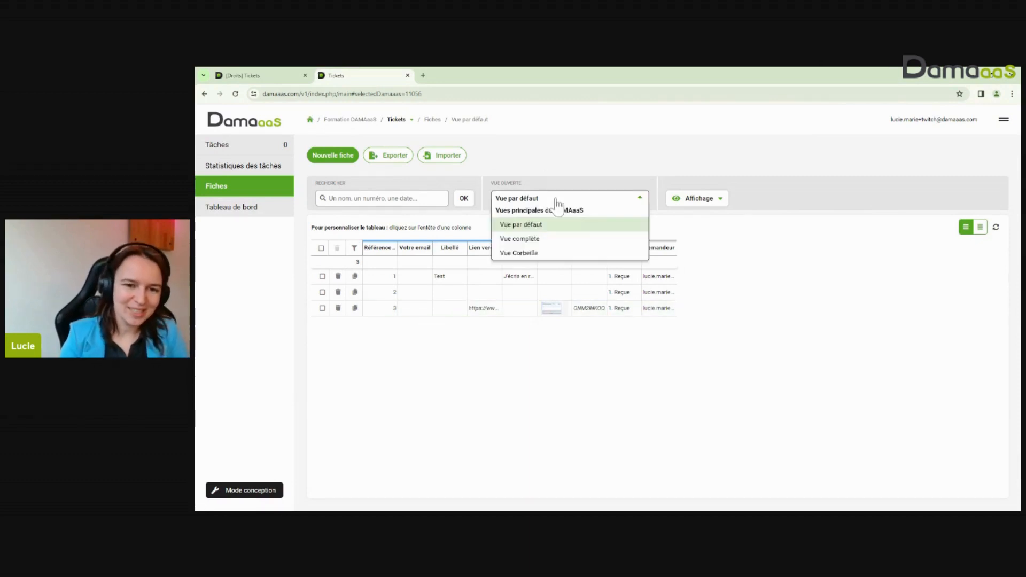
{"action": "left_click", "coordinate": [528, 253]}
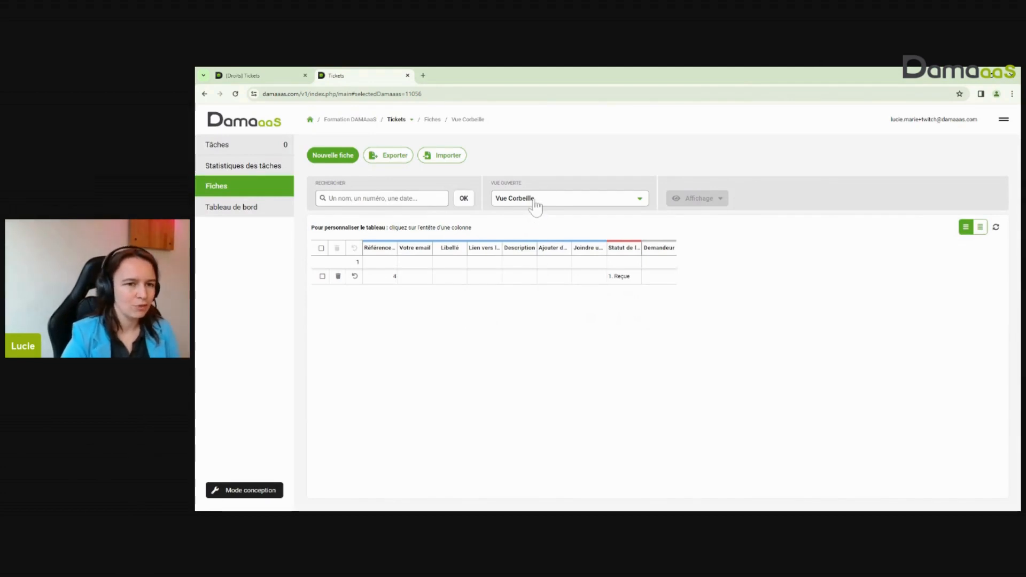
Step: Open the Tickets Personnalisation settings in a separate browser tab and expand Options avancées
{"action": "left_click", "coordinate": [276, 73]}
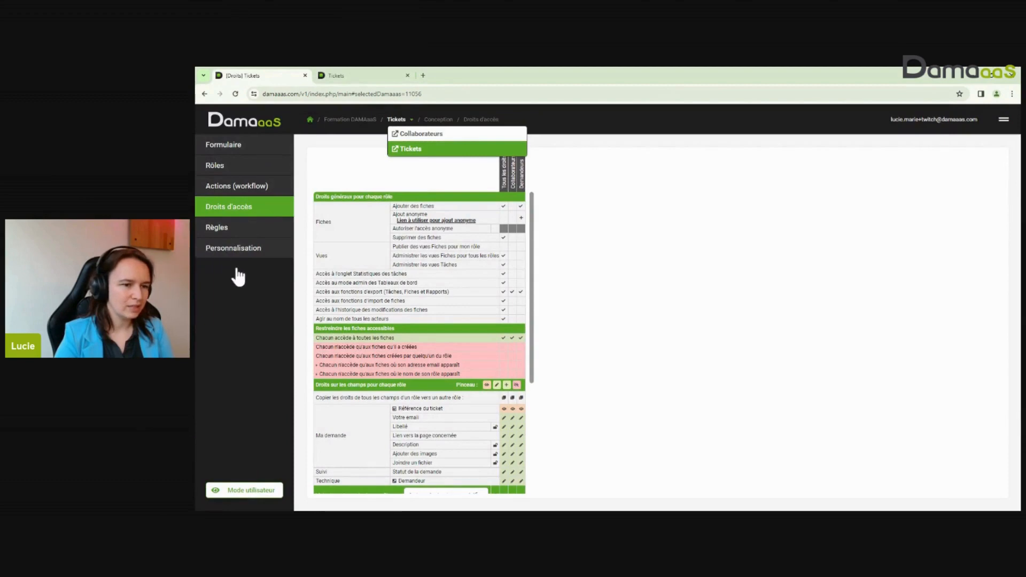
{"action": "left_click", "coordinate": [202, 250]}
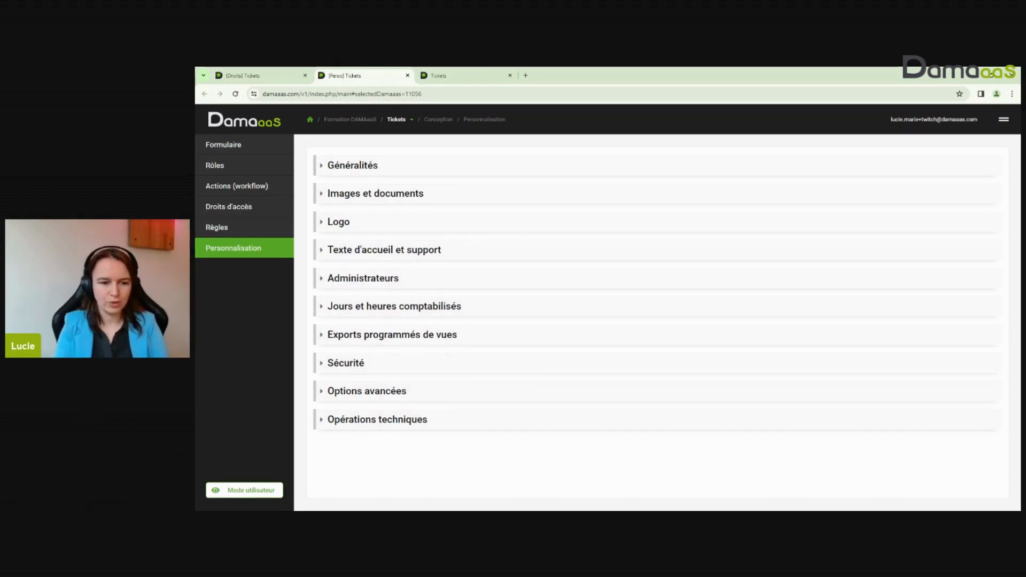
{"action": "left_click", "coordinate": [367, 393]}
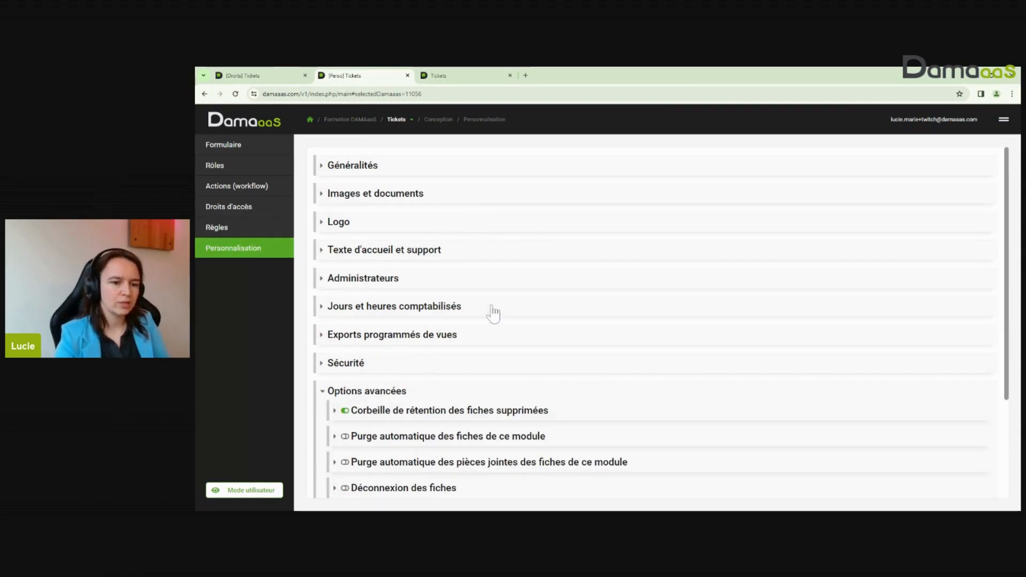
{"action": "scroll", "coordinate": [495, 310], "scroll_direction": "down", "scroll_amount": 1}
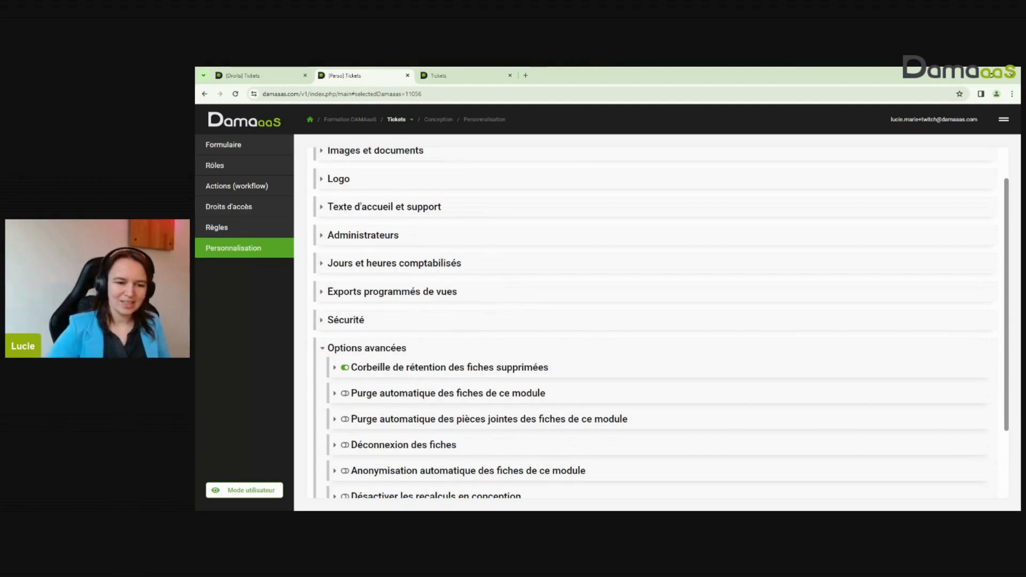
Step: Set the Corbeille de rétention des fiches supprimées to permanently delete records after 15 days
{"action": "left_click", "coordinate": [407, 367]}
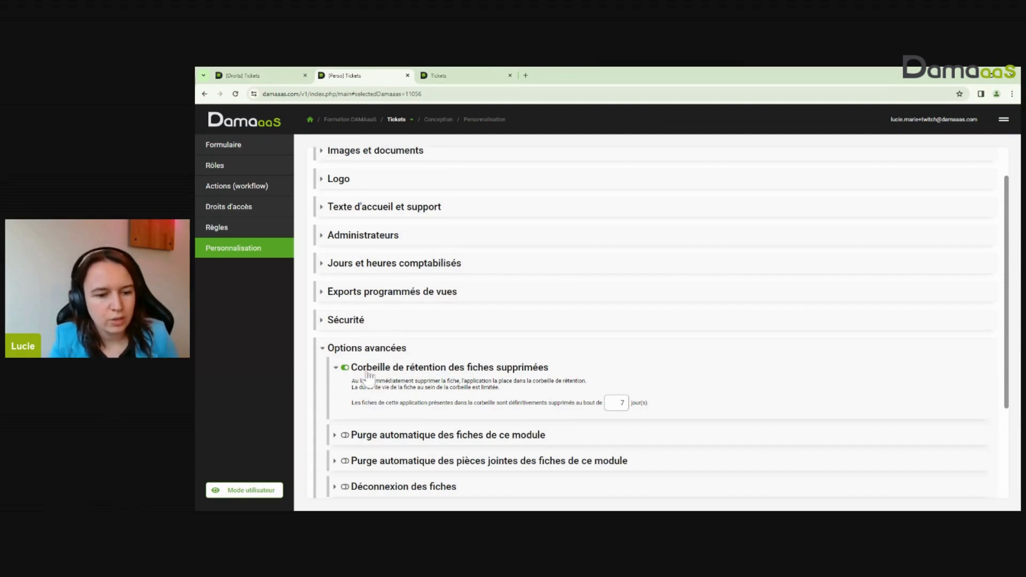
{"action": "left_click_drag", "start_coordinate": [616, 404], "coordinate": [637, 406]}
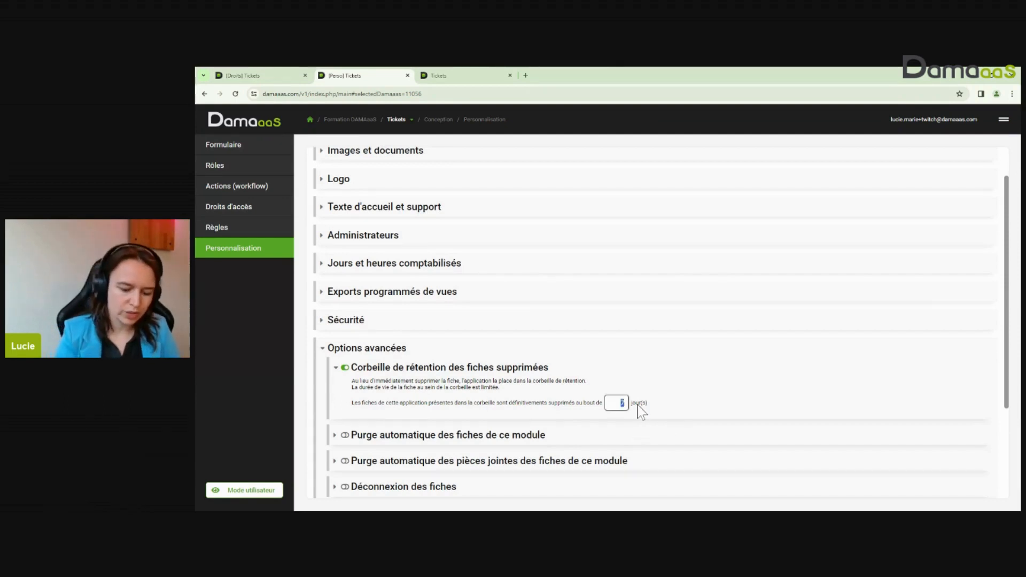
{"action": "type", "text": "2"}
{"action": "key", "text": "BackSpace"}
{"action": "type", "text": "15"}
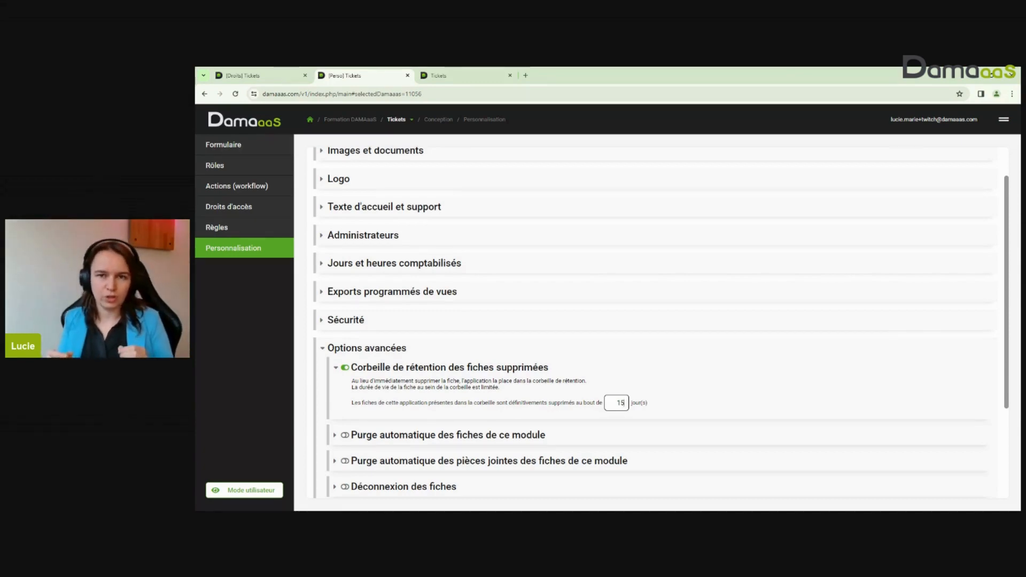
{"action": "left_click", "coordinate": [369, 439]}
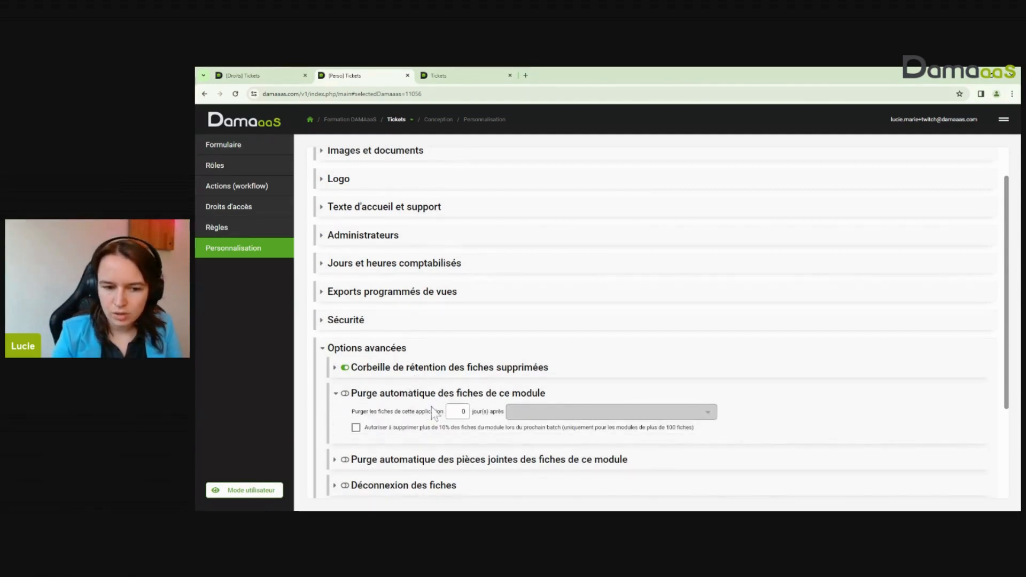
{"action": "left_click", "coordinate": [388, 370]}
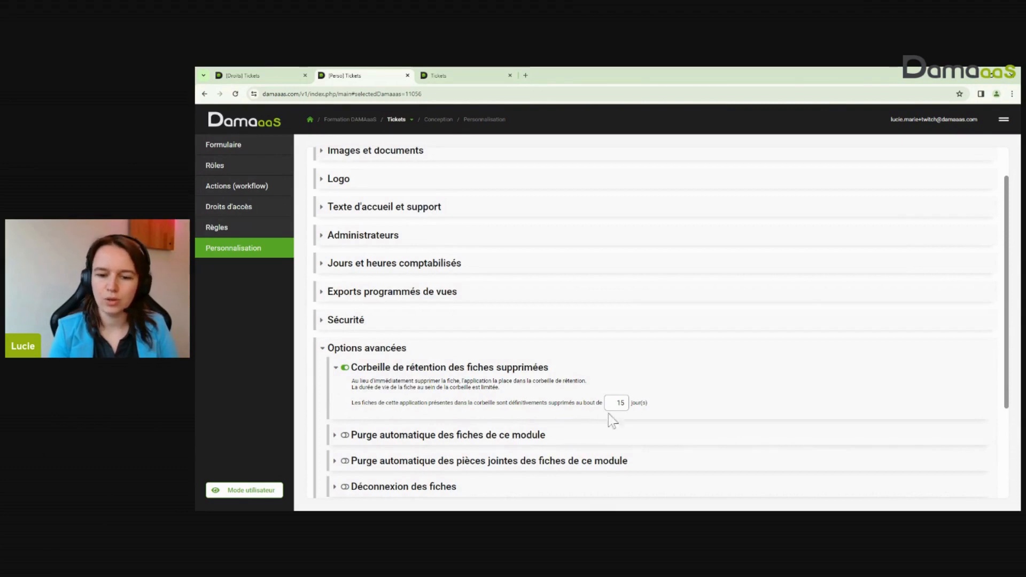
Step: Try enabling Purge automatique des fiches de ce module and examine the reference dates it offers
{"action": "left_click", "coordinate": [402, 437]}
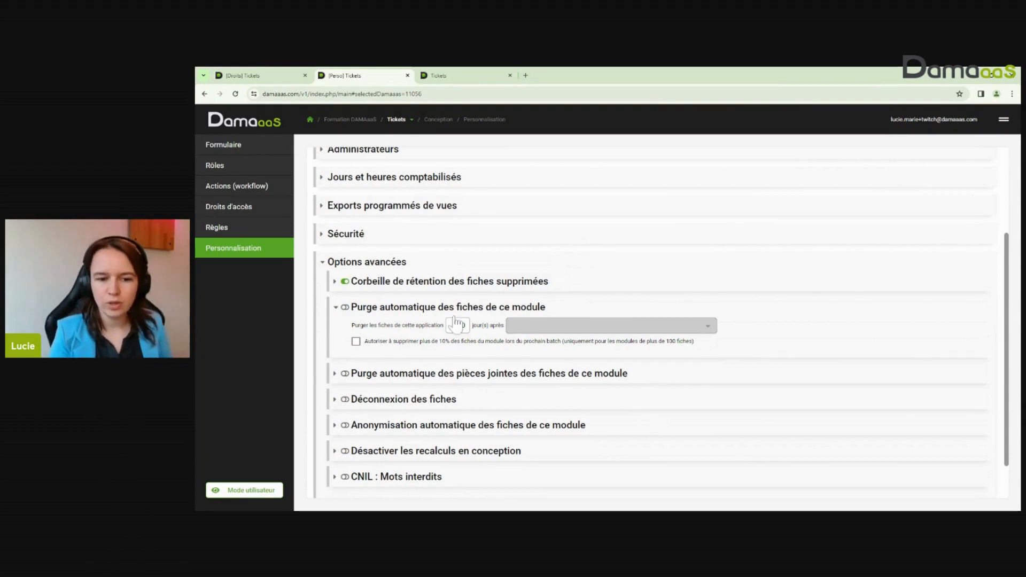
{"action": "left_click", "coordinate": [346, 308]}
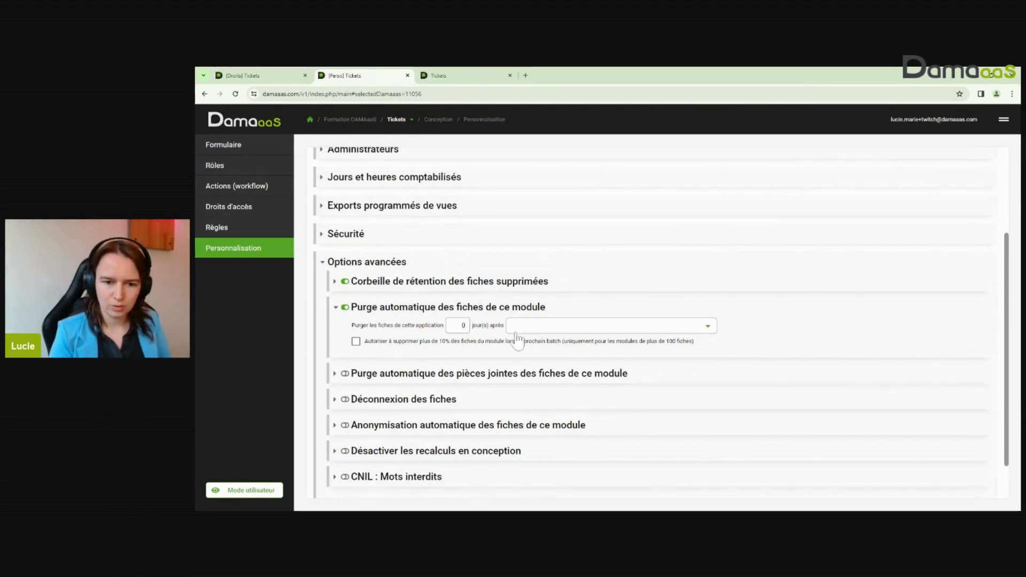
{"action": "left_click", "coordinate": [532, 326]}
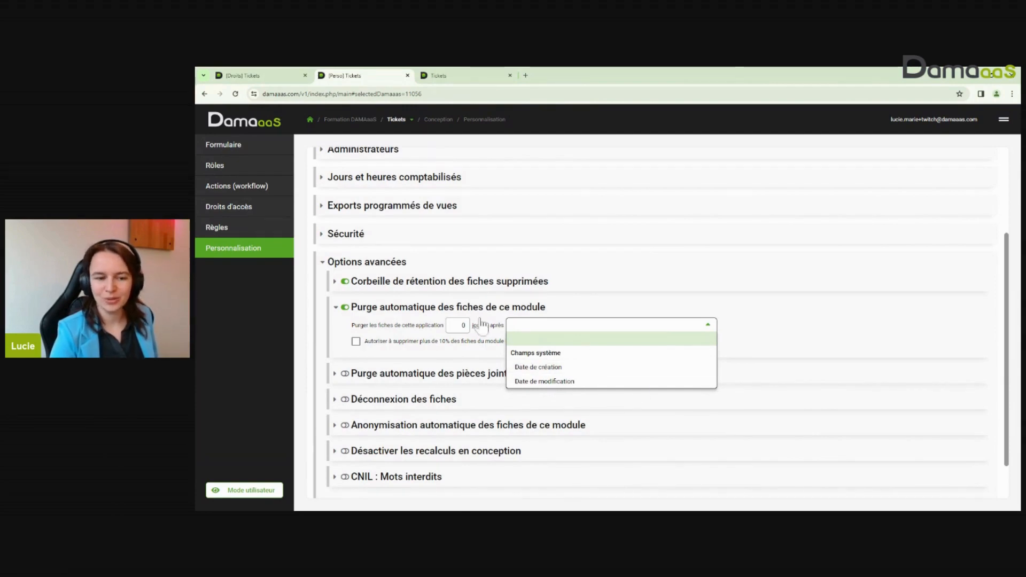
{"action": "left_click", "coordinate": [345, 309]}
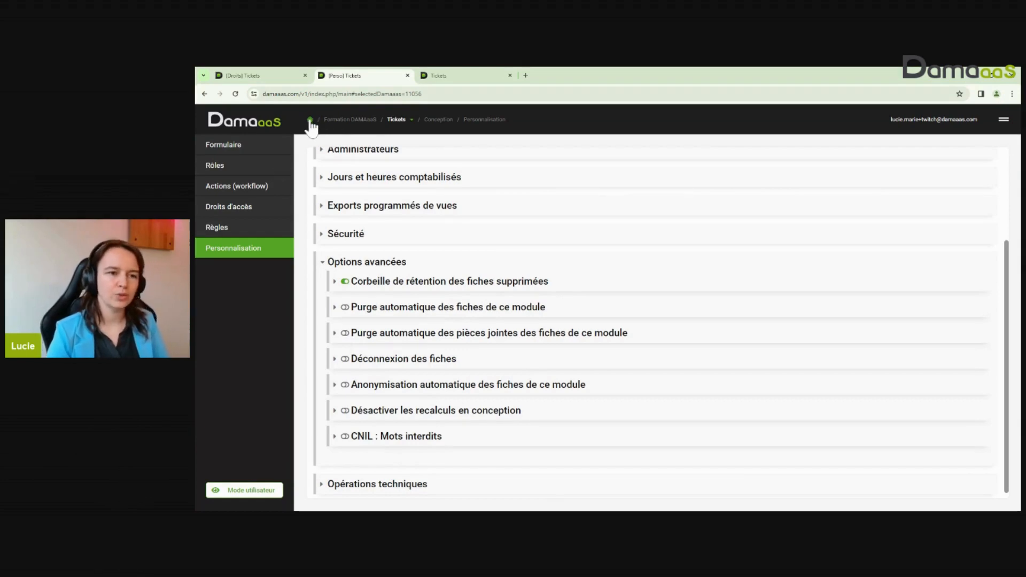
Step: Replace the Personnalisation page with Droits d'accès, and close the redundant access rights tab before returning to the Tickets records
{"action": "left_click", "coordinate": [242, 208]}
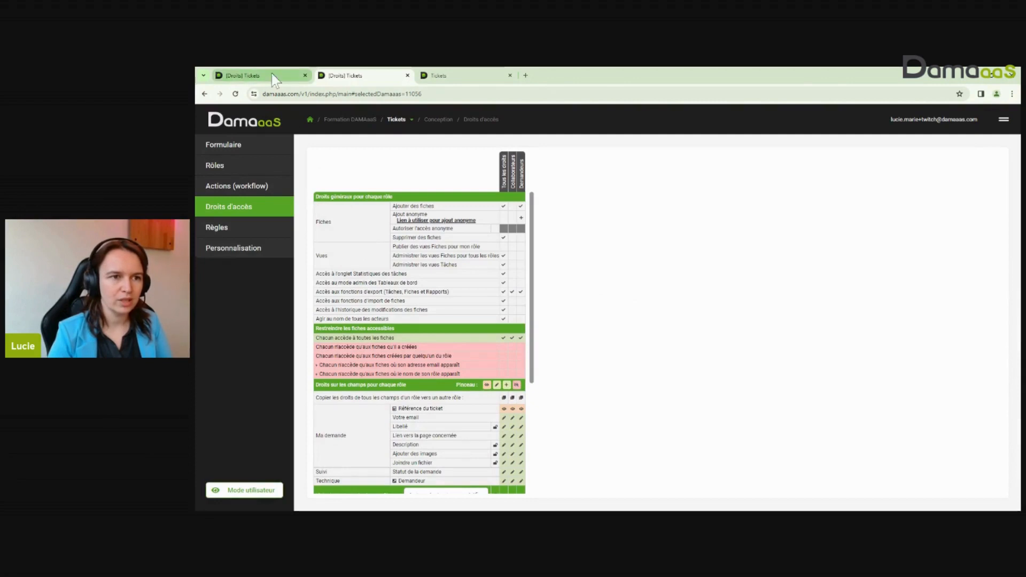
{"action": "left_click", "coordinate": [305, 76]}
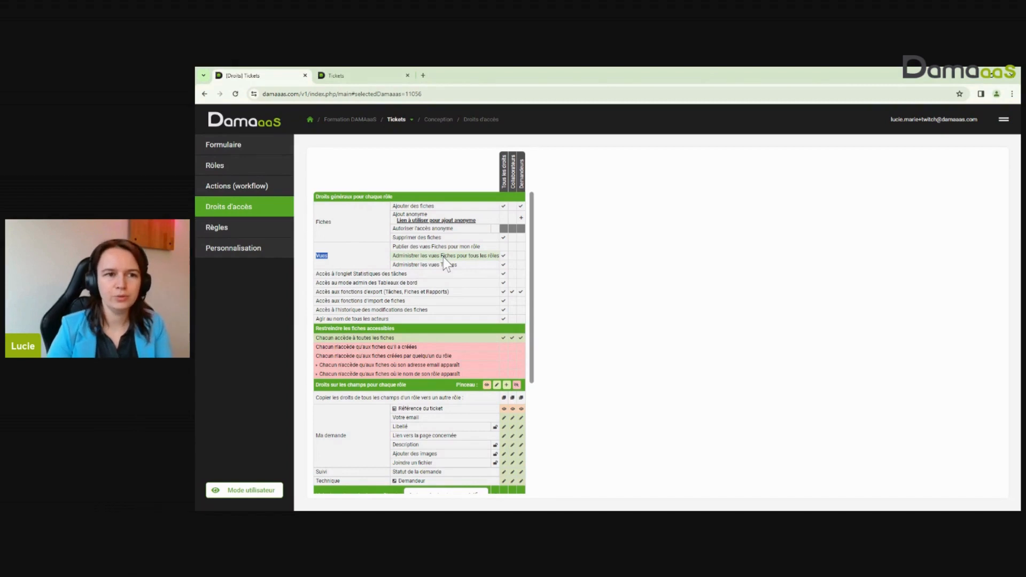
{"action": "left_click", "coordinate": [389, 75]}
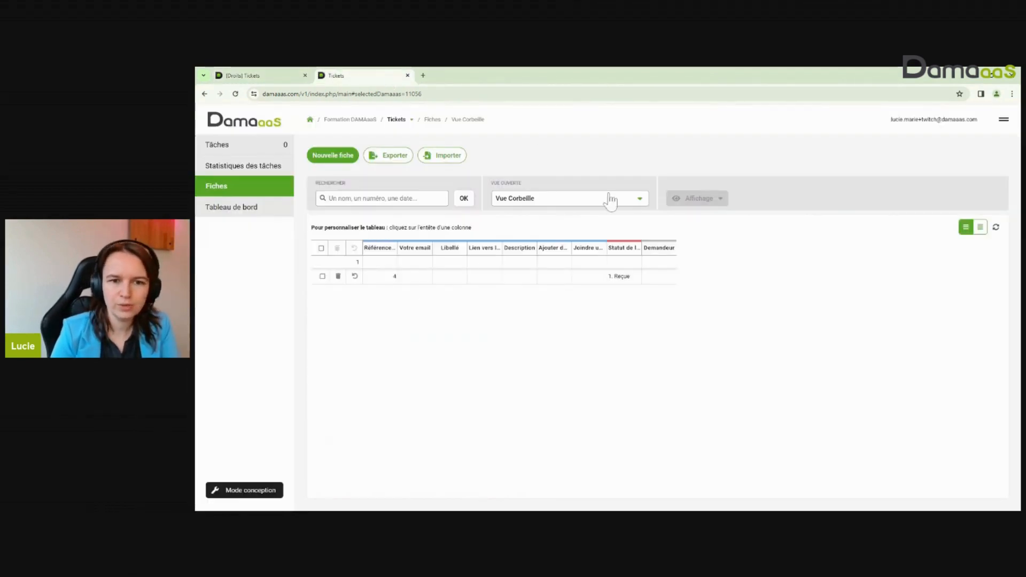
Step: Go through Vue par défaut, Vue complète and Vue Corbeille for the Tickets records, ending on Vue par défaut
{"action": "left_click", "coordinate": [585, 200]}
{"action": "left_click", "coordinate": [546, 223]}
{"action": "left_click", "coordinate": [545, 200]}
{"action": "left_click", "coordinate": [543, 239]}
{"action": "left_click", "coordinate": [561, 198]}
{"action": "left_click", "coordinate": [539, 254]}
{"action": "left_click", "coordinate": [537, 202]}
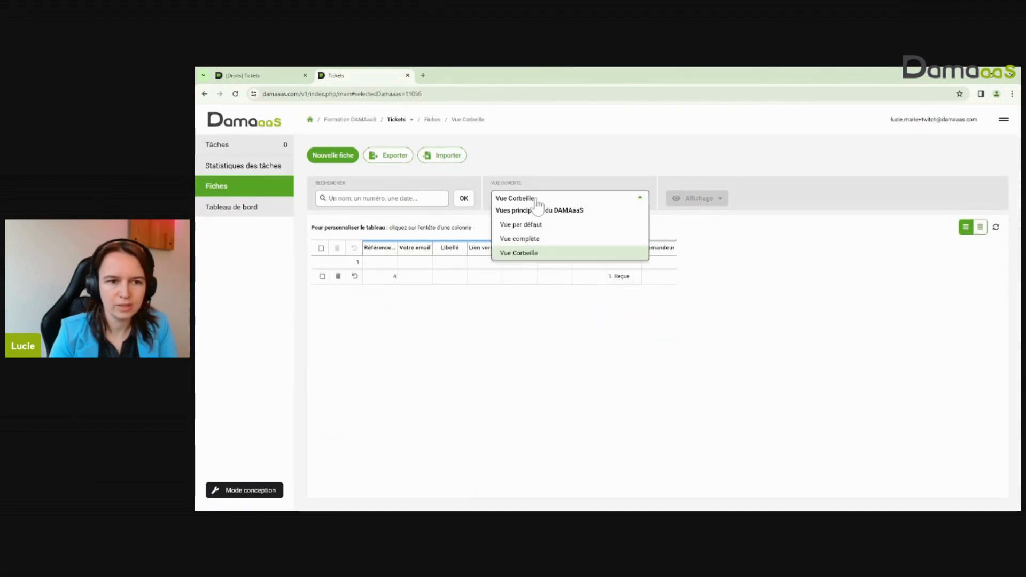
{"action": "left_click", "coordinate": [513, 201]}
{"action": "left_click", "coordinate": [514, 200]}
{"action": "left_click", "coordinate": [529, 225]}
Step: Move the Votre email column after the page link column and make Statut de la demande the first column
{"action": "left_click", "coordinate": [377, 248]}
{"action": "left_click_drag", "start_coordinate": [423, 247], "coordinate": [484, 248]}
{"action": "left_click_drag", "start_coordinate": [615, 250], "coordinate": [371, 252]}
Step: Try grouping the records by Statut de la demande, and move that column back after Description without grouping
{"action": "left_click", "coordinate": [374, 248]}
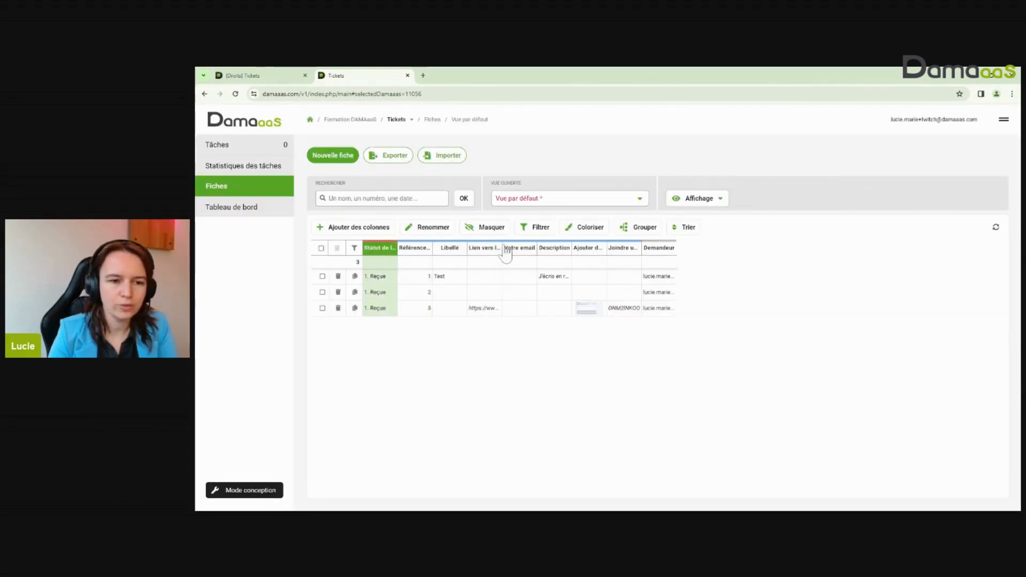
{"action": "left_click", "coordinate": [647, 227]}
{"action": "left_click", "coordinate": [671, 257]}
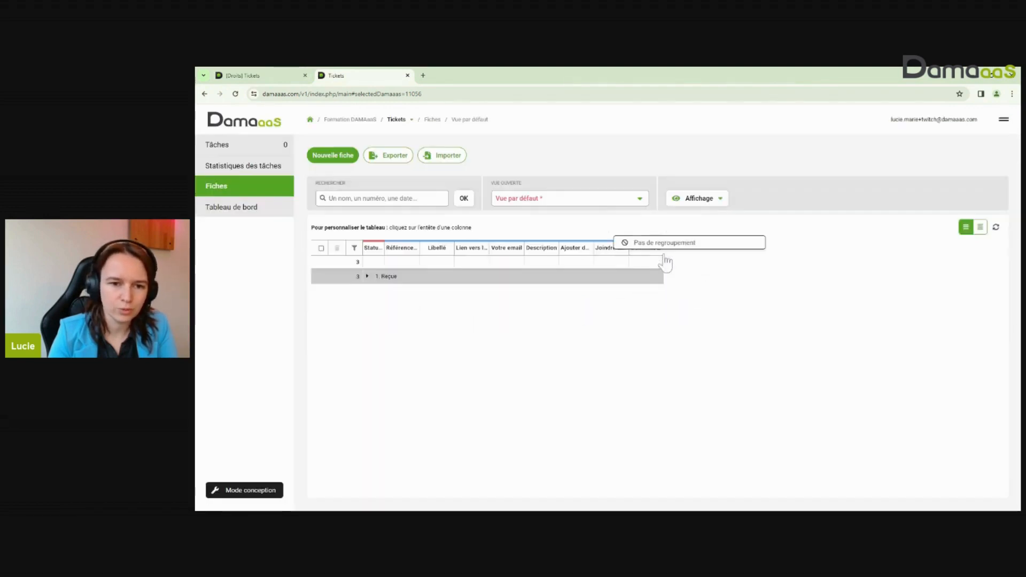
{"action": "left_click_drag", "start_coordinate": [376, 255], "coordinate": [597, 250]}
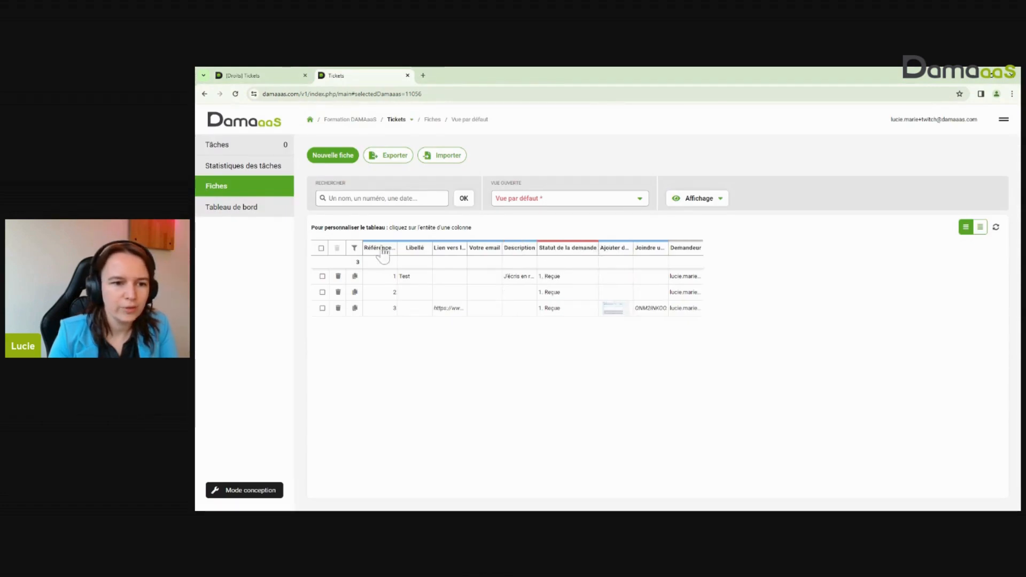
Step: Examine the calculation operations available for the Référence du ticket column
{"action": "left_click", "coordinate": [381, 248]}
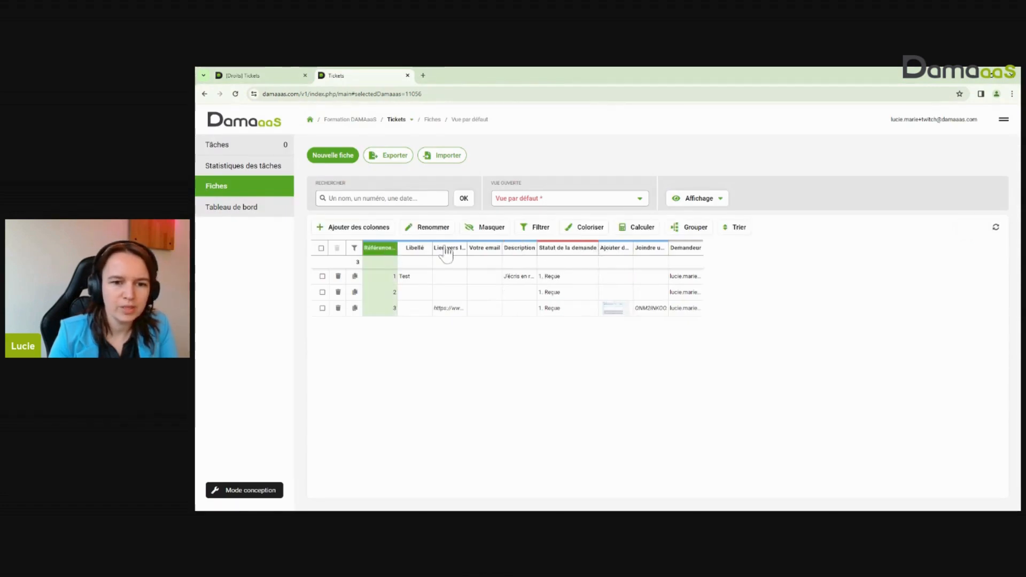
{"action": "left_click", "coordinate": [635, 230]}
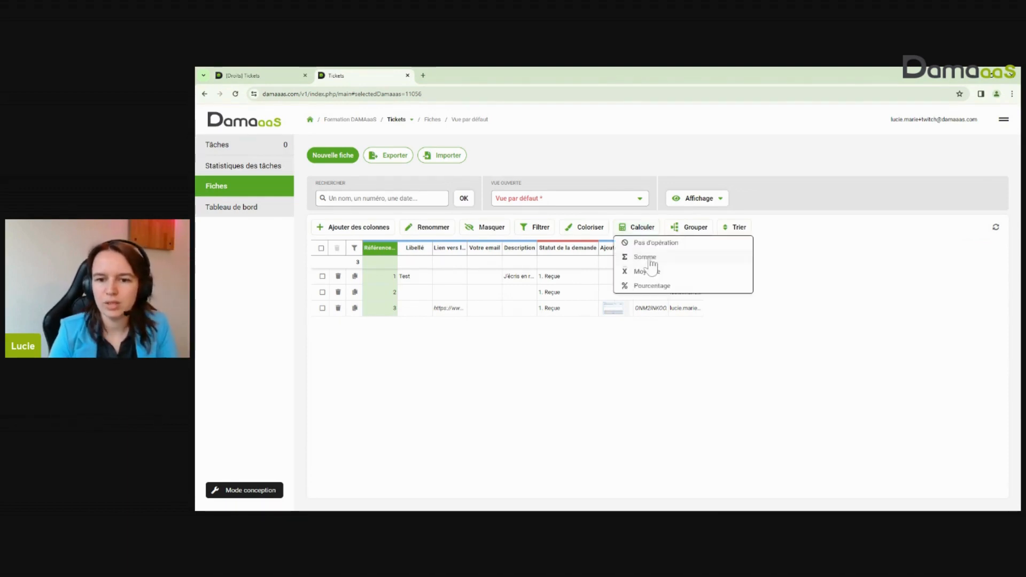
{"action": "left_click", "coordinate": [420, 384]}
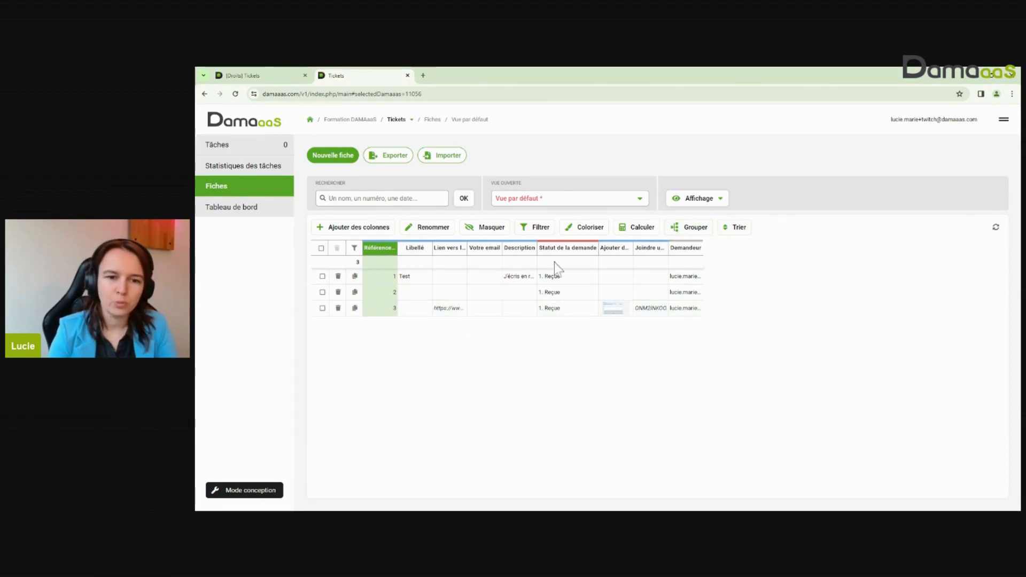
Step: Add the Date de création system field as a column after Joindre un fichier
{"action": "left_click", "coordinate": [650, 248]}
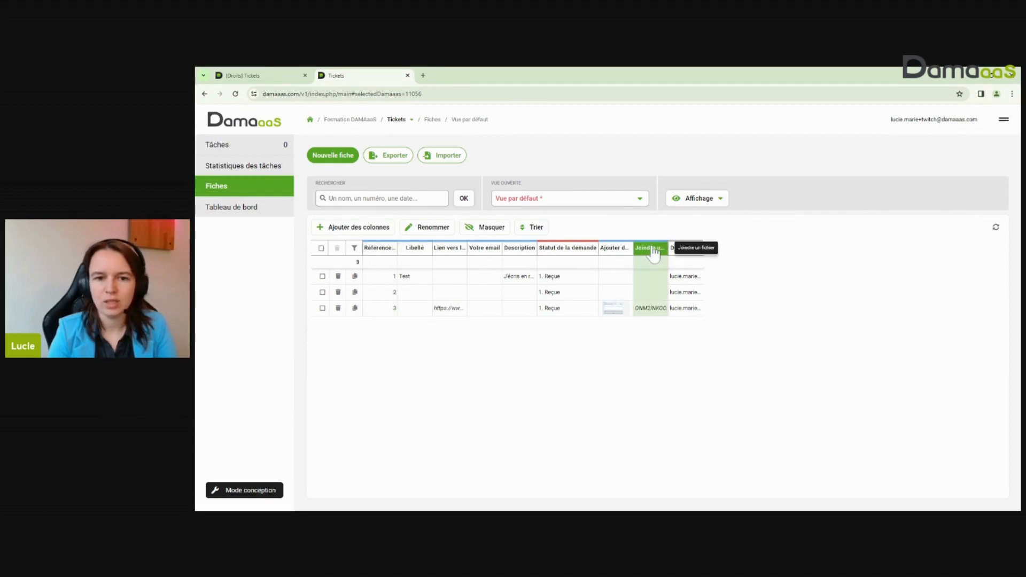
{"action": "left_click", "coordinate": [358, 227]}
{"action": "left_click", "coordinate": [648, 192]}
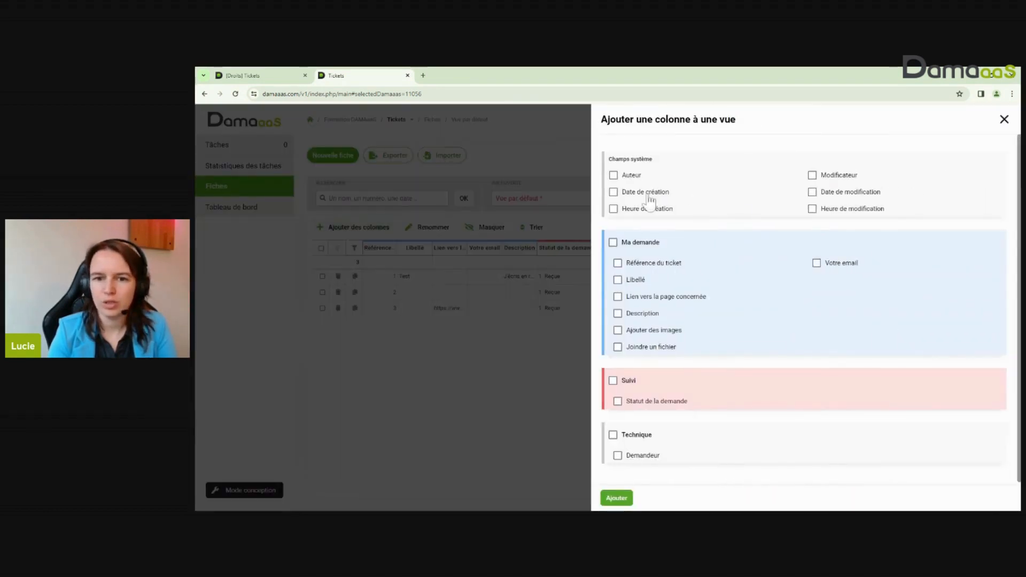
{"action": "left_click", "coordinate": [616, 499]}
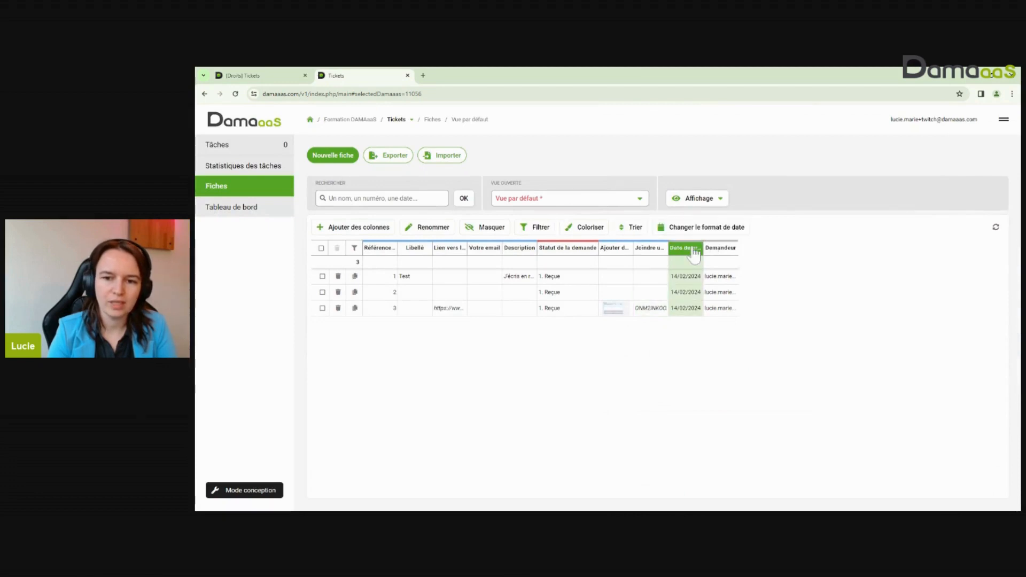
Step: Cycle the Date de création column's format through month and year to the year-and-week format
{"action": "left_click", "coordinate": [700, 227]}
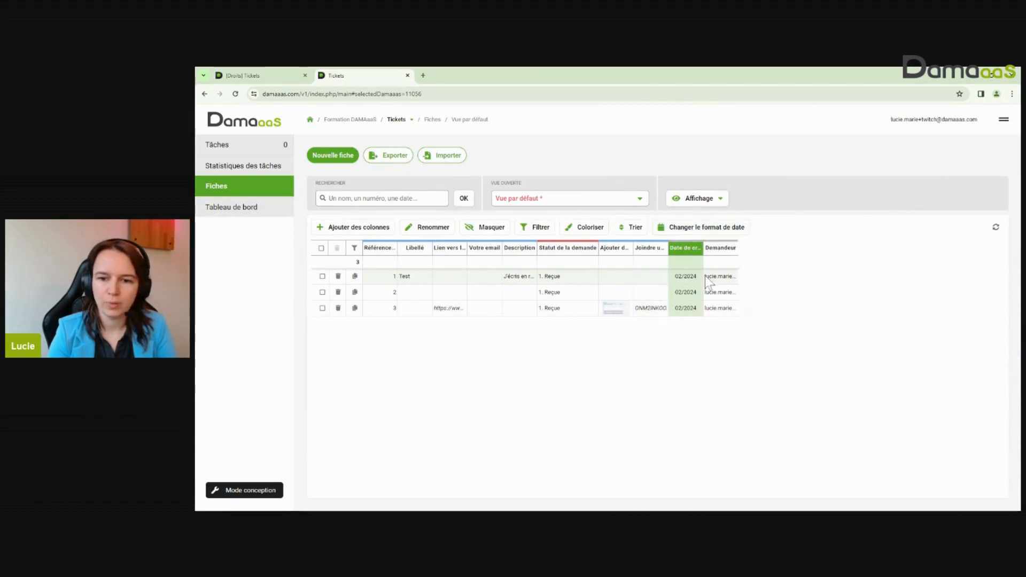
{"action": "left_click", "coordinate": [698, 227]}
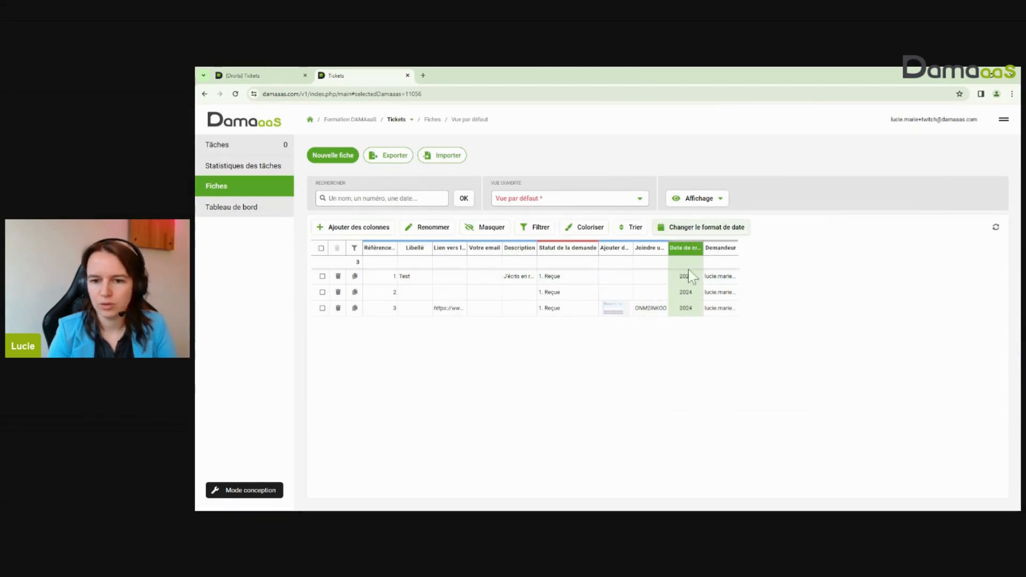
{"action": "left_click", "coordinate": [698, 228]}
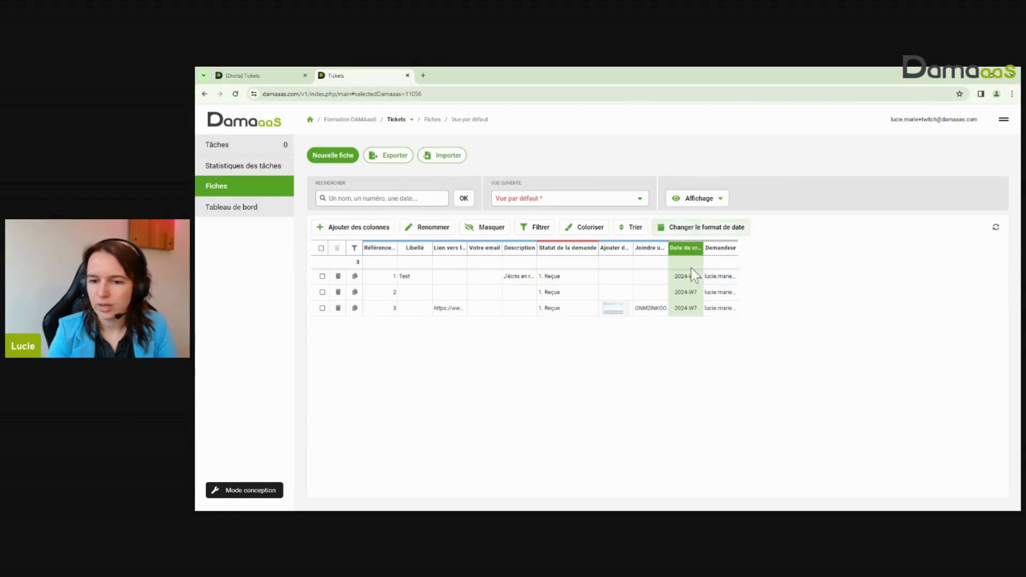
Step: Make Date de création the first column and group the records by it
{"action": "left_click_drag", "start_coordinate": [368, 255], "coordinate": [374, 255]}
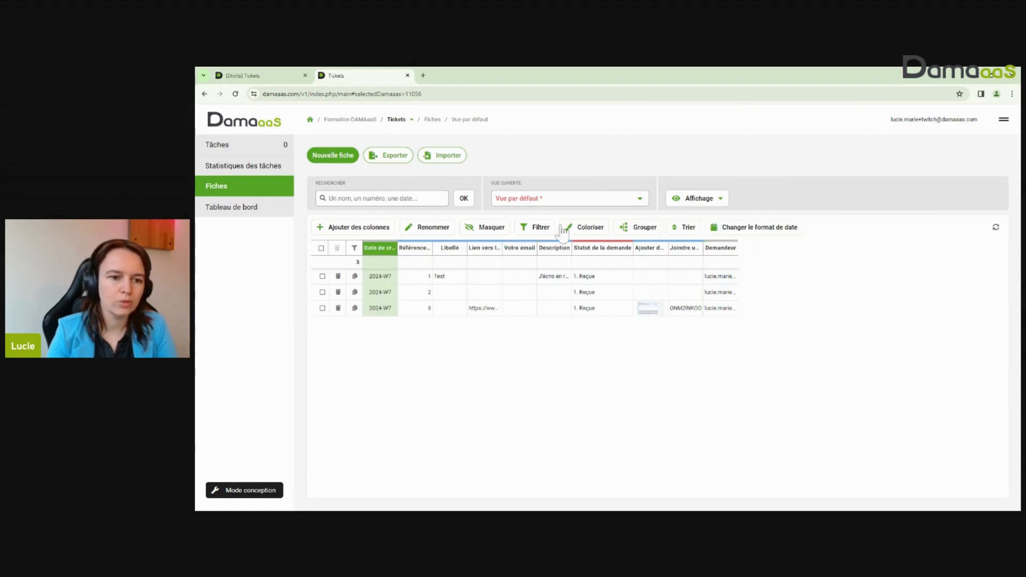
{"action": "left_click", "coordinate": [380, 251]}
{"action": "left_click", "coordinate": [389, 251]}
{"action": "left_click", "coordinate": [624, 228]}
{"action": "left_click", "coordinate": [645, 262]}
Step: Change the grouped Date de création column to the full day/month/year format and widen it to show its whole heading
{"action": "left_click", "coordinate": [374, 248]}
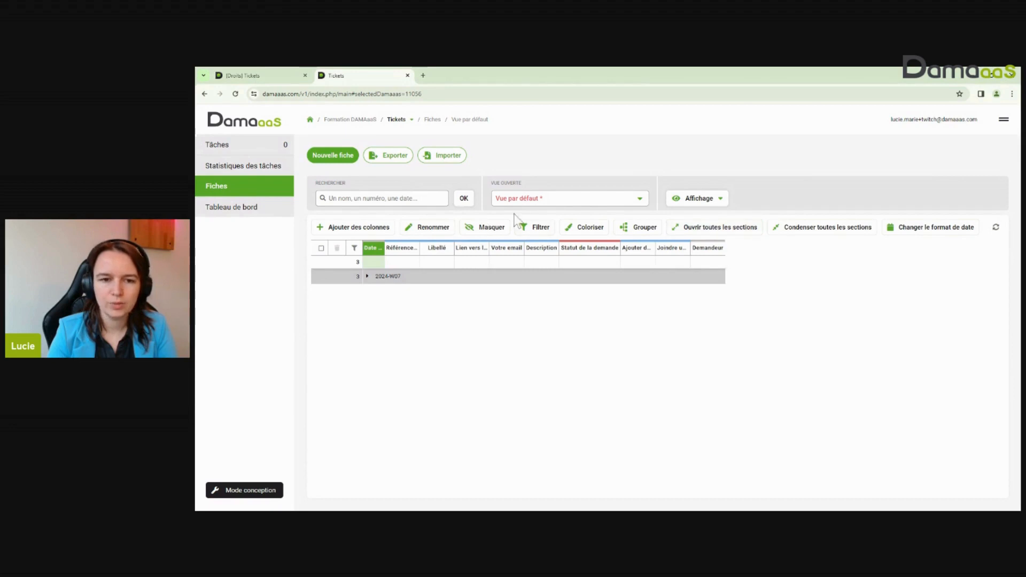
{"action": "left_click", "coordinate": [932, 231]}
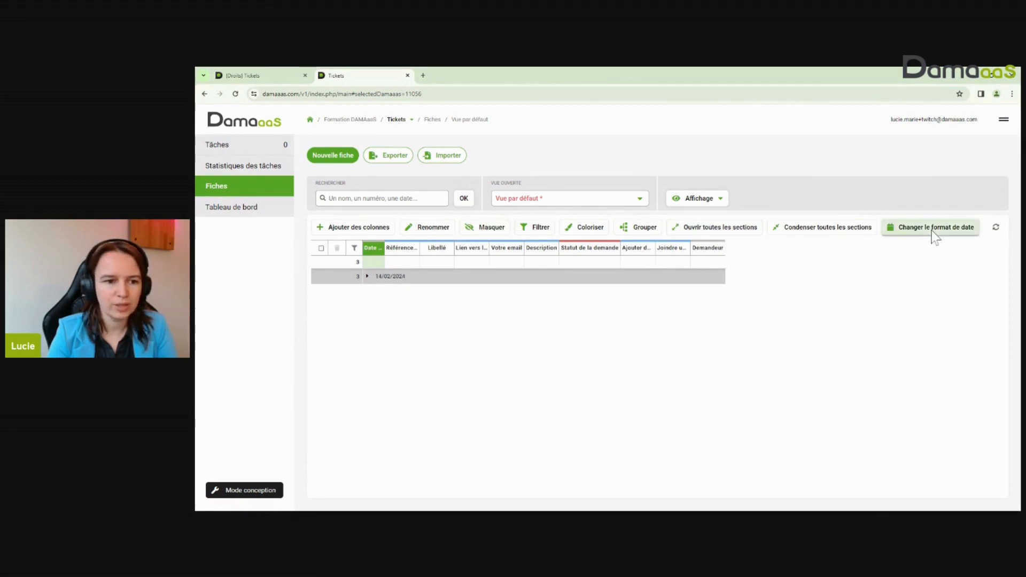
{"action": "left_click_drag", "start_coordinate": [384, 246], "coordinate": [423, 248]}
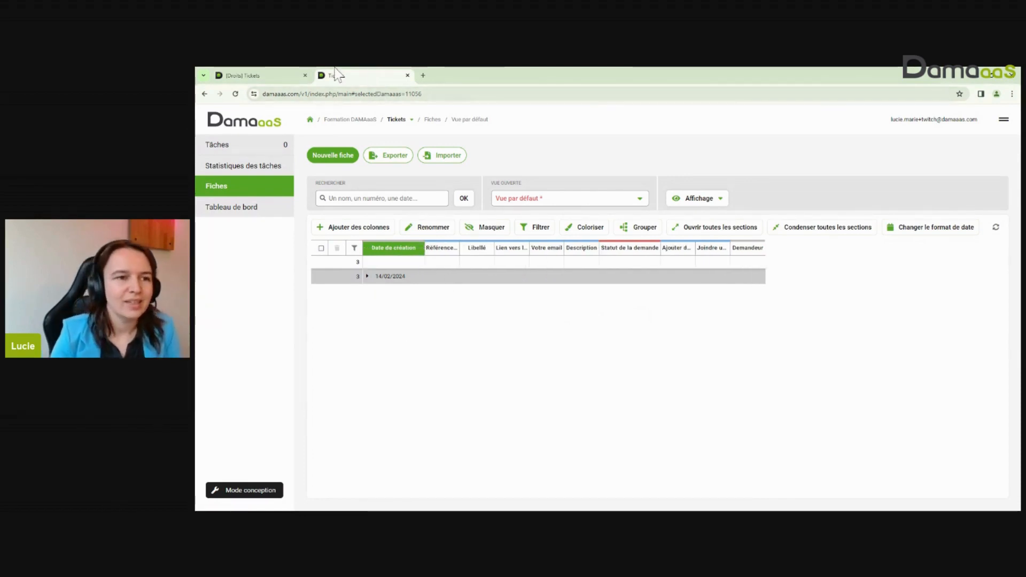
Step: Return to the Tickets access rights and examine the Vues permissions for each role
{"action": "left_click", "coordinate": [262, 76]}
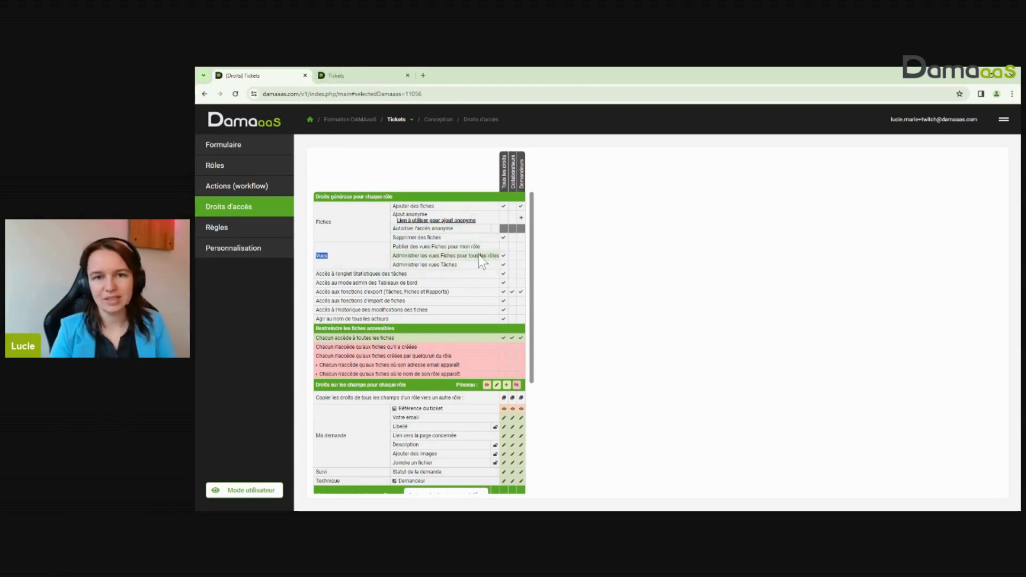
{"action": "left_click", "coordinate": [504, 266]}
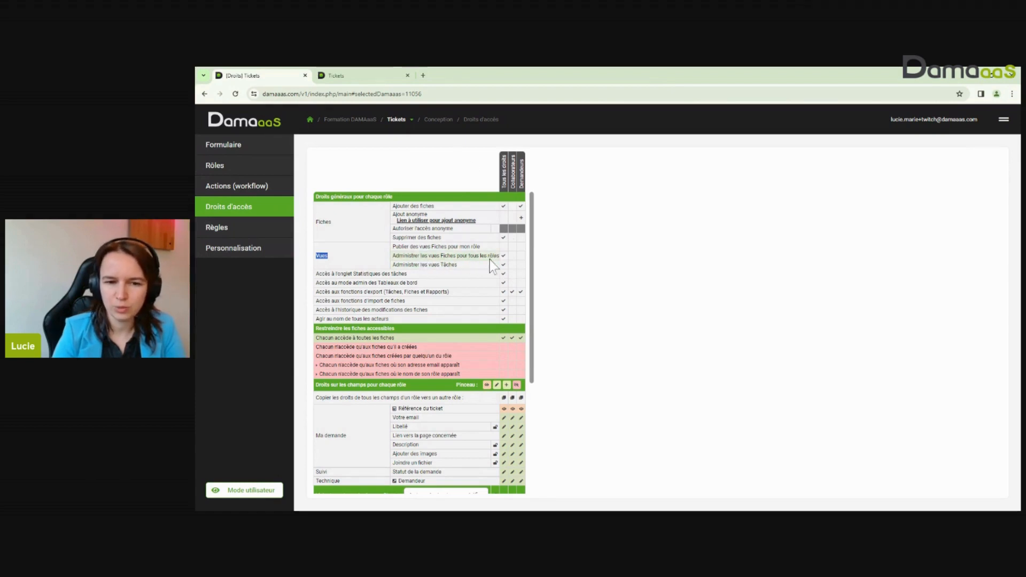
Step: Return to the Tickets records, open the Tâches section and examine its view administration settings without changing them
{"action": "left_click", "coordinate": [364, 77]}
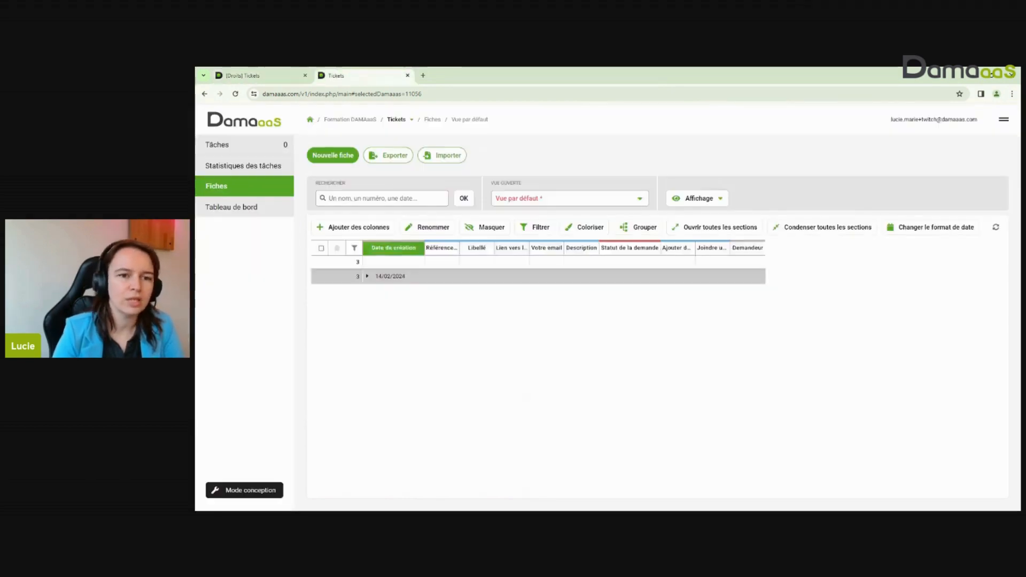
{"action": "left_click", "coordinate": [546, 199]}
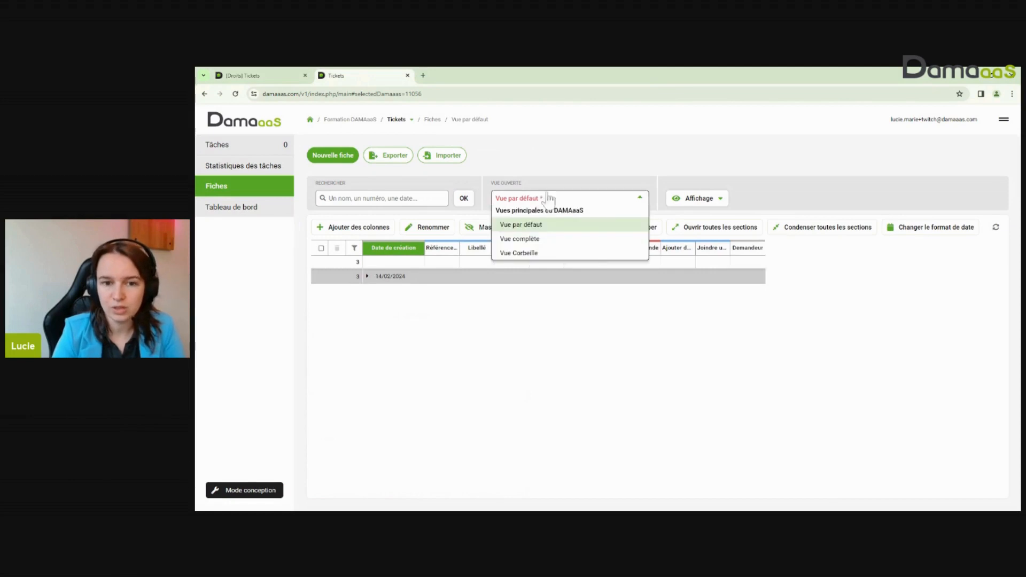
{"action": "left_click", "coordinate": [515, 228]}
{"action": "left_click", "coordinate": [234, 149]}
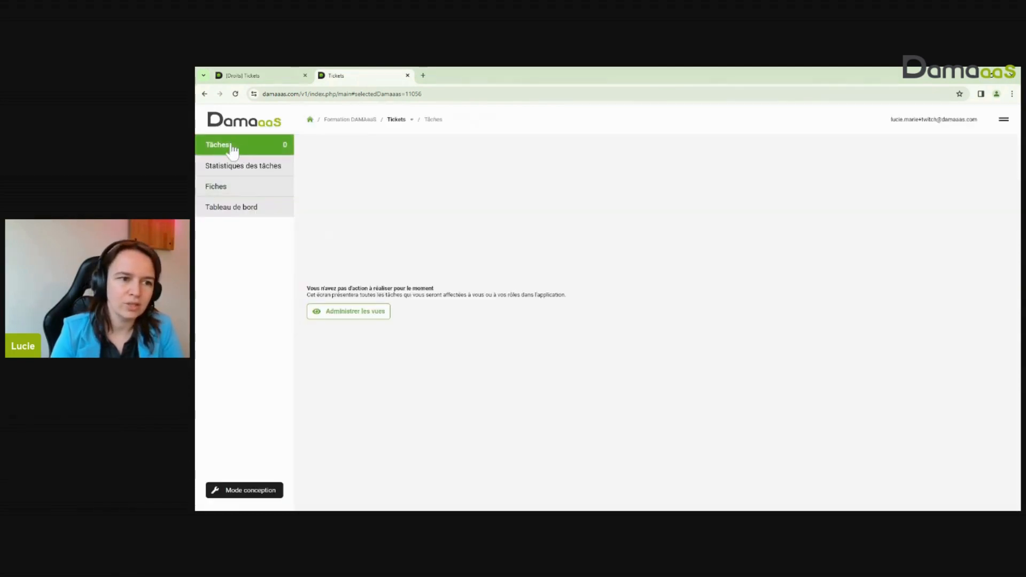
{"action": "left_click", "coordinate": [367, 311]}
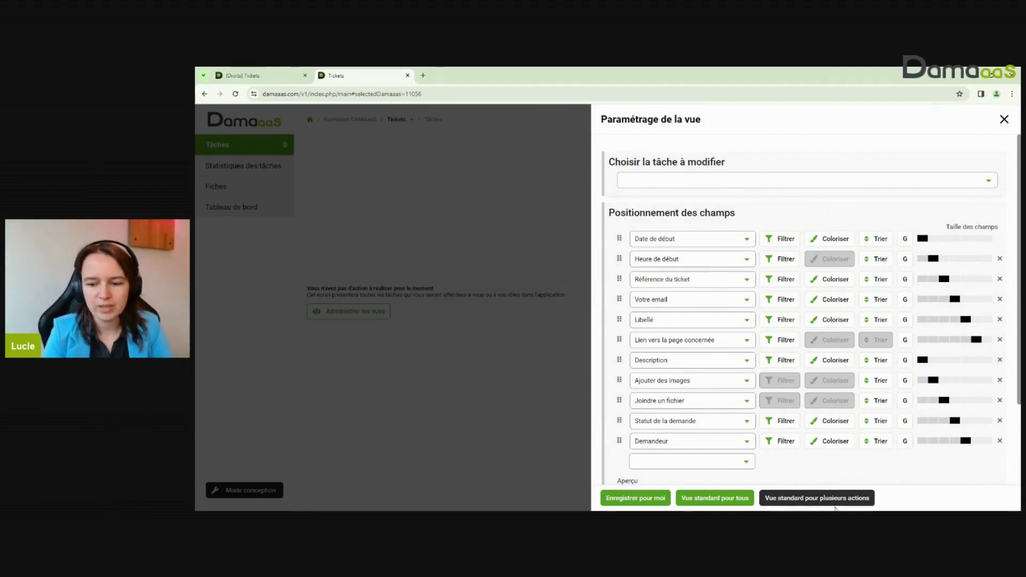
{"action": "left_click", "coordinate": [1004, 120]}
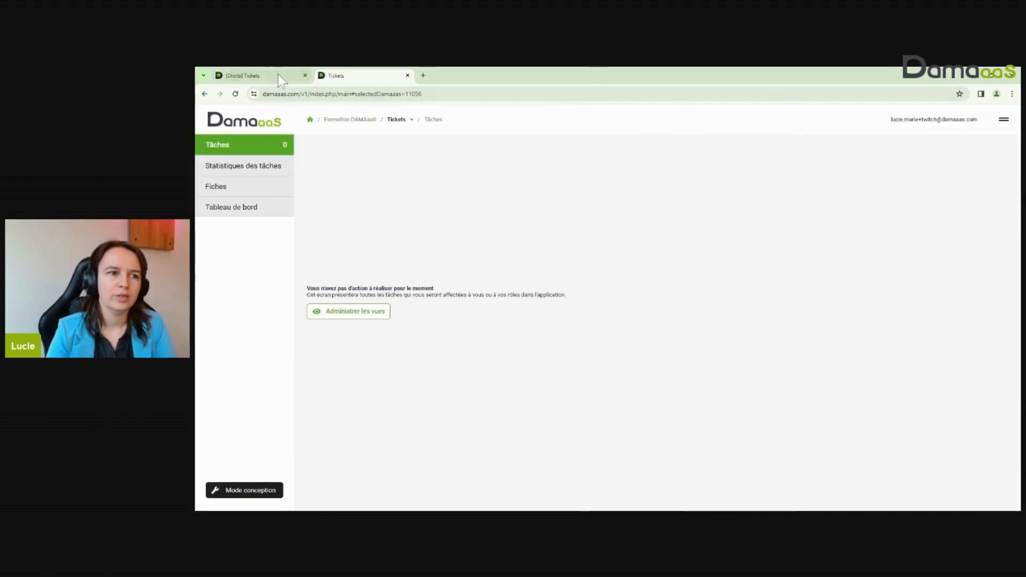
Step: In Fiches, create a view called Nouvelle vue from Vue par défaut, published to Tous les droits, Collaborateurs and Demandeurs
{"action": "left_click", "coordinate": [219, 186]}
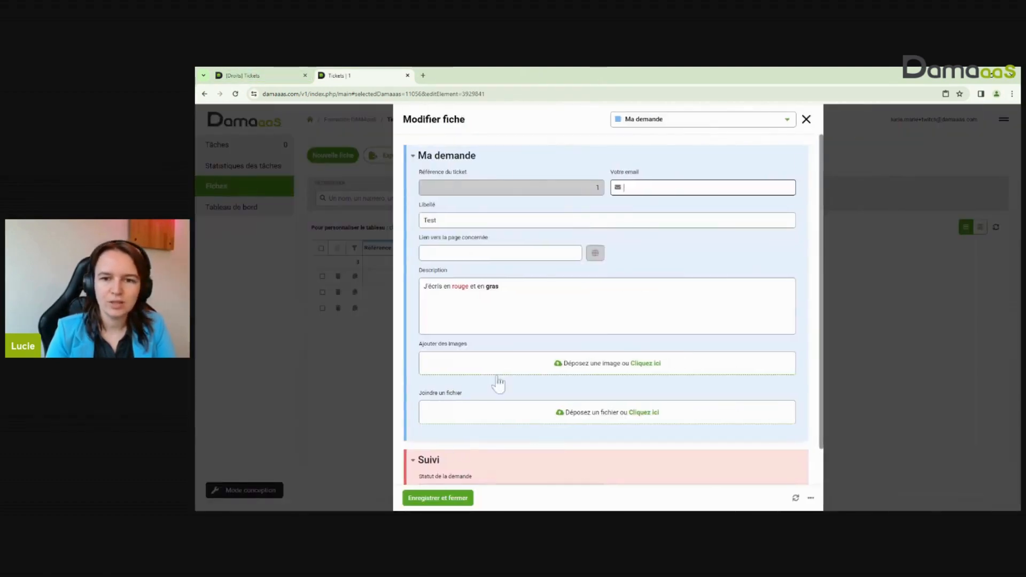
{"action": "left_click", "coordinate": [806, 117]}
{"action": "left_click", "coordinate": [708, 203]}
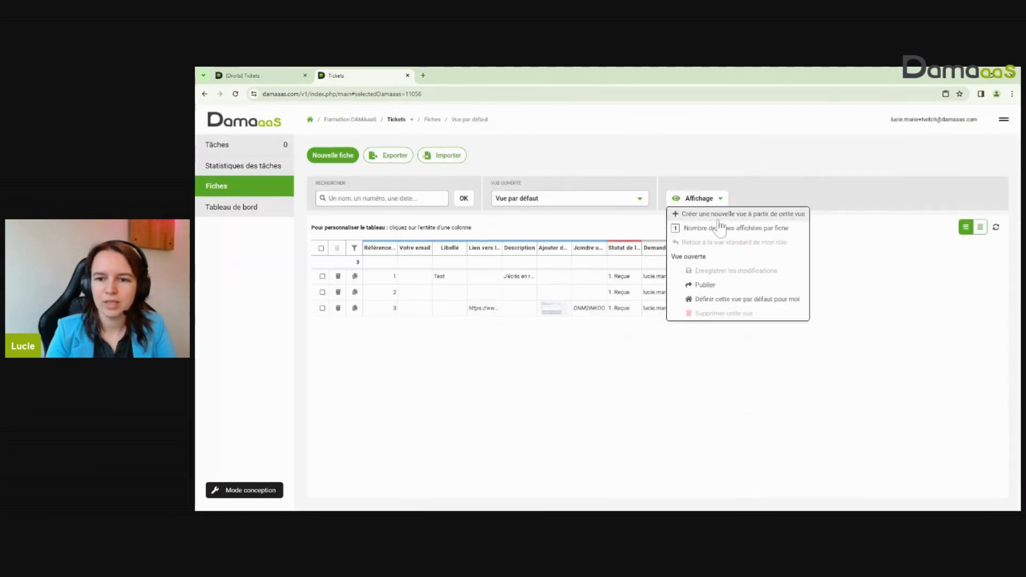
{"action": "left_click", "coordinate": [723, 227]}
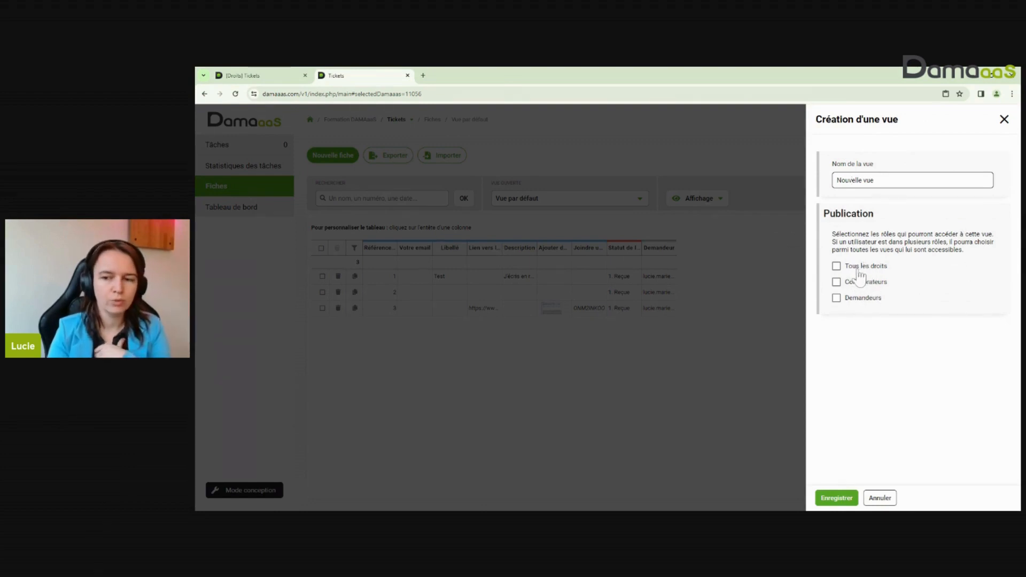
{"action": "left_click", "coordinate": [872, 286]}
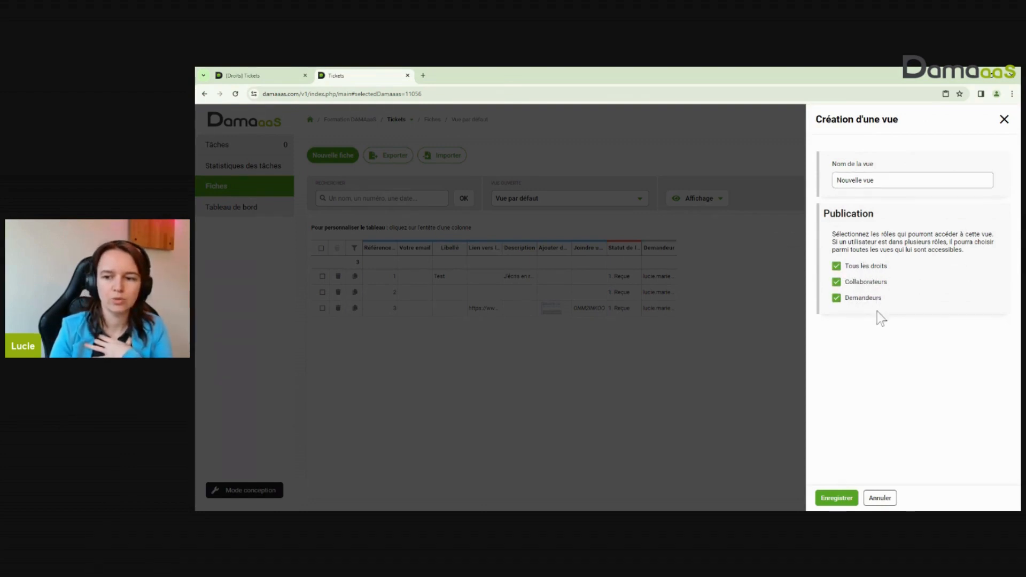
{"action": "left_click", "coordinate": [834, 498]}
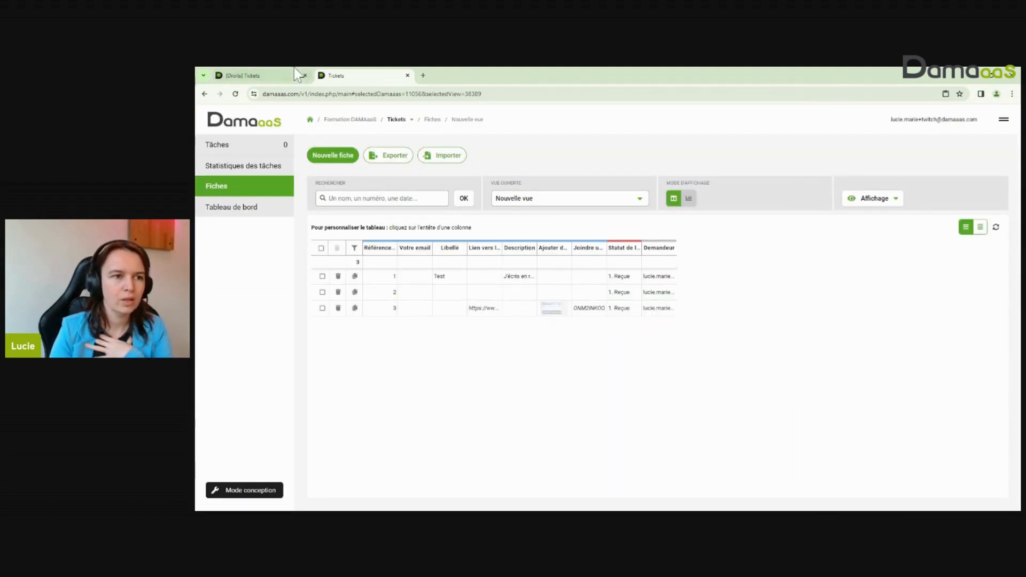
Step: Move the Statut de la demande column first in Nouvelle vue, and return to Vue par défaut without saving the change
{"action": "left_click_drag", "start_coordinate": [630, 256], "coordinate": [377, 247]}
{"action": "left_click", "coordinate": [564, 204]}
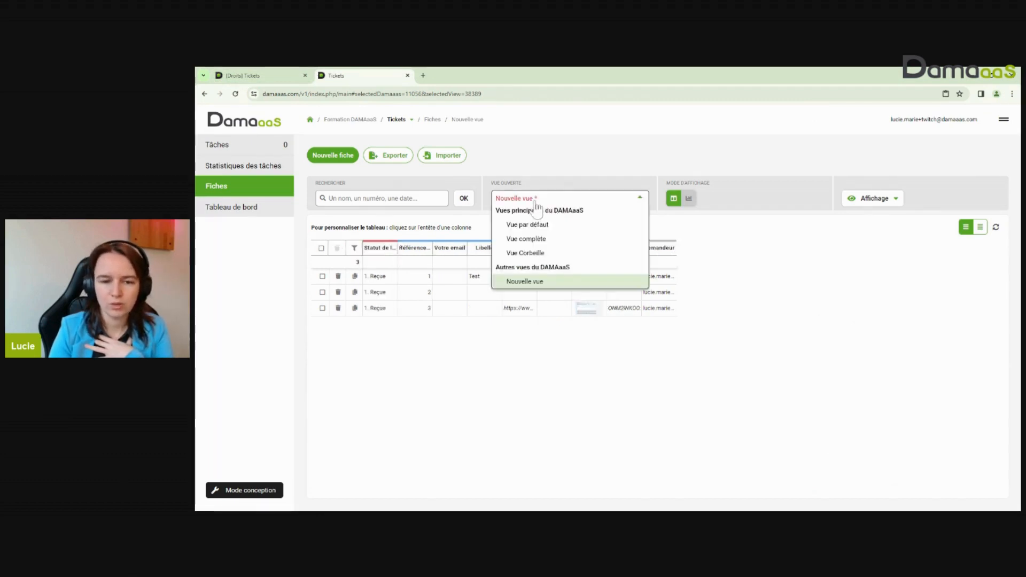
{"action": "left_click", "coordinate": [553, 227]}
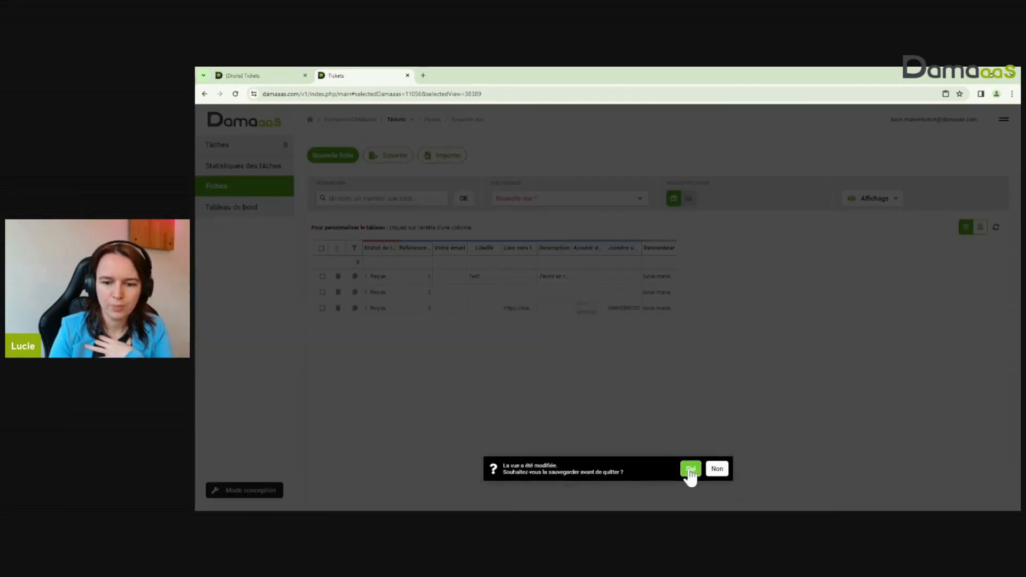
{"action": "left_click", "coordinate": [718, 470]}
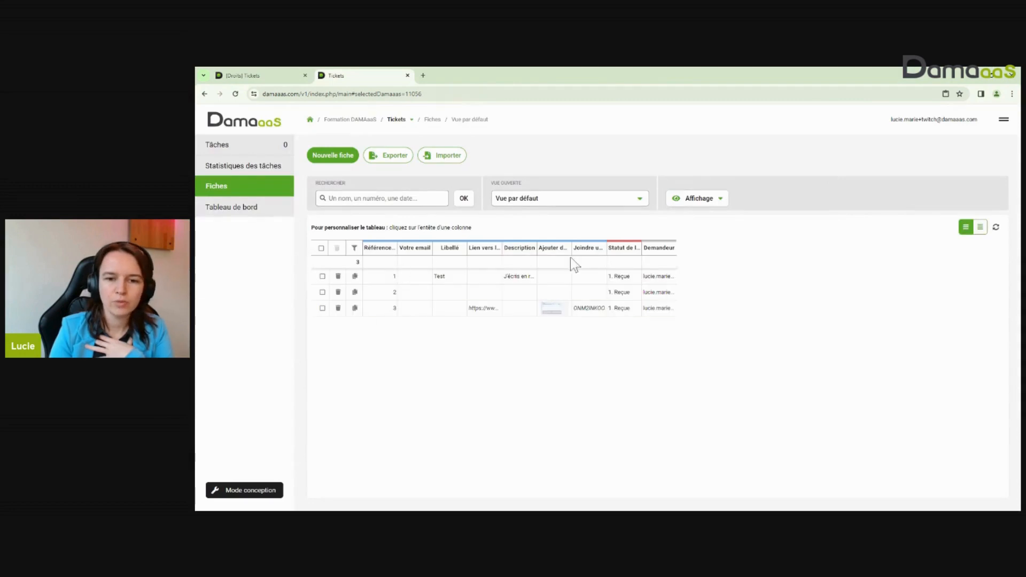
Step: Make Statut de la demande the first column of Vue par défaut and group the records by it
{"action": "left_click_drag", "start_coordinate": [620, 251], "coordinate": [390, 258]}
{"action": "left_click", "coordinate": [377, 255]}
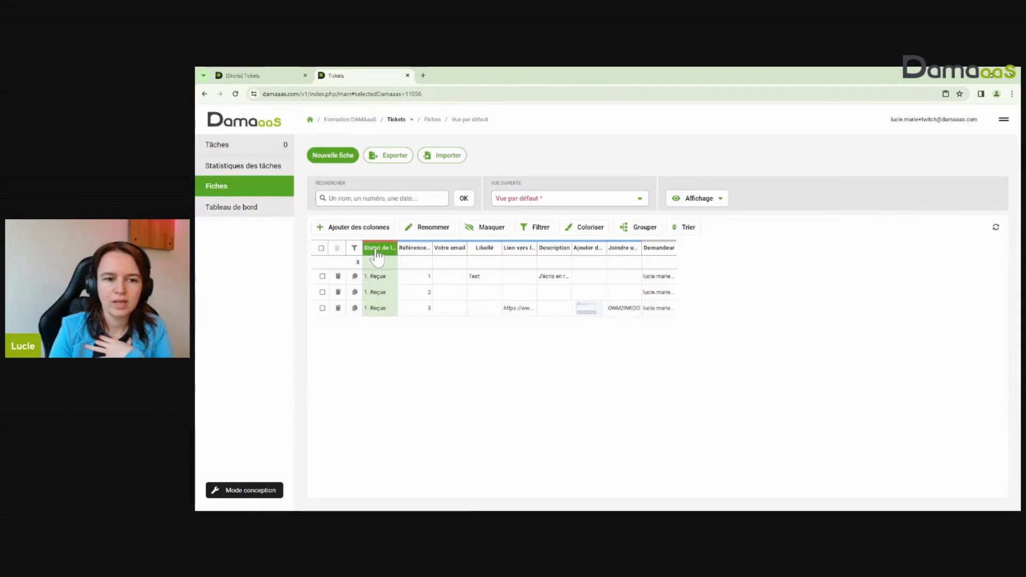
{"action": "left_click", "coordinate": [638, 230]}
{"action": "left_click", "coordinate": [692, 262]}
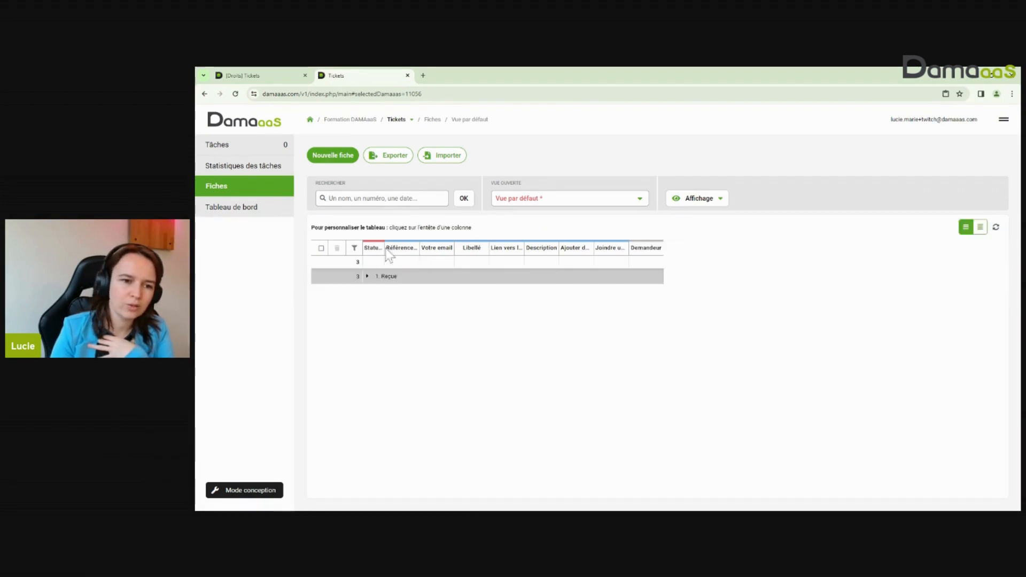
Step: Open ticket 2 from the 1. Reçue group, set its status to 2. Prise en charge and save it
{"action": "left_click", "coordinate": [381, 278]}
{"action": "left_click", "coordinate": [474, 310]}
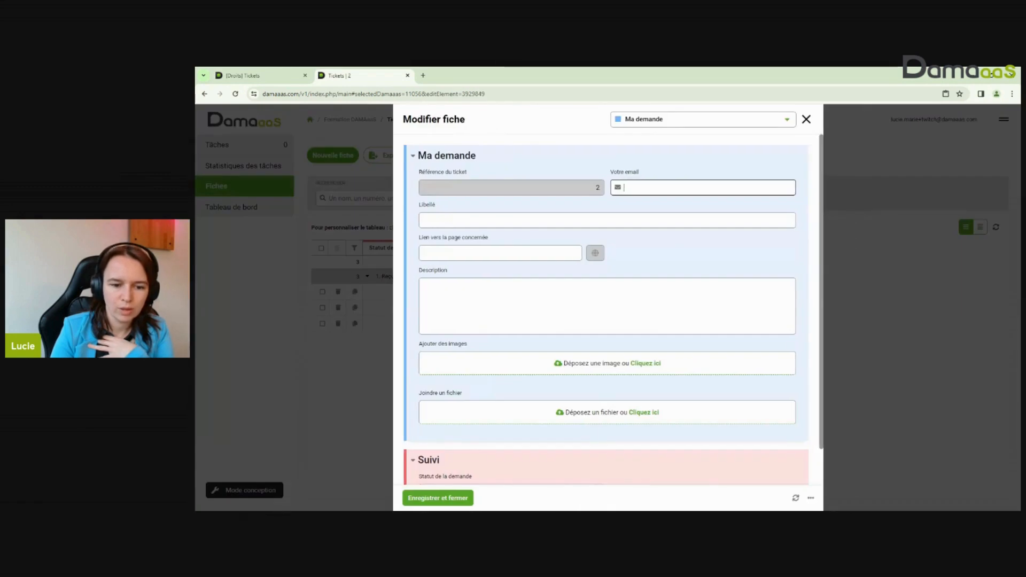
{"action": "left_click", "coordinate": [812, 502]}
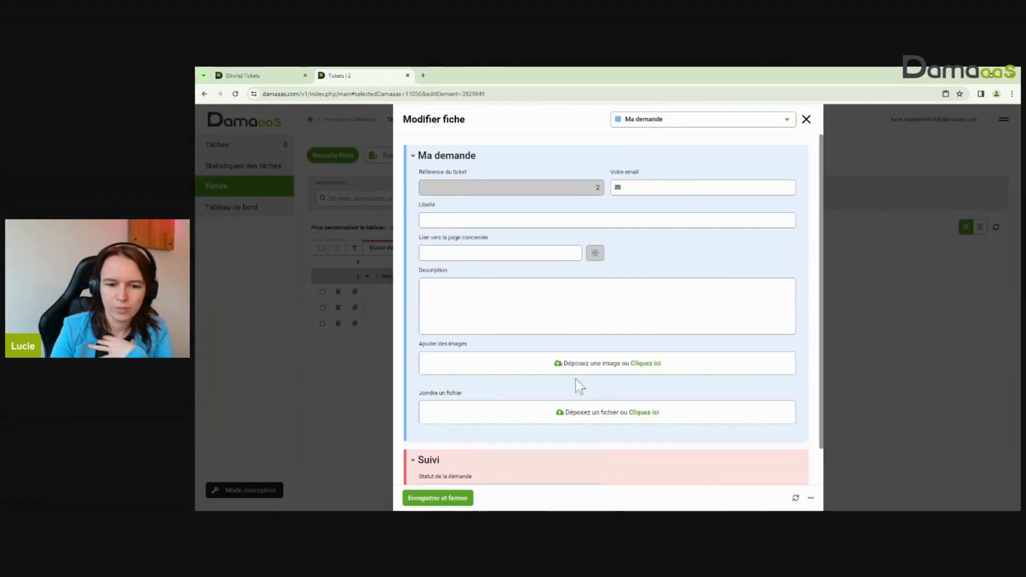
{"action": "scroll", "coordinate": [497, 407], "scroll_direction": "down", "scroll_amount": 2}
{"action": "left_click", "coordinate": [489, 454]}
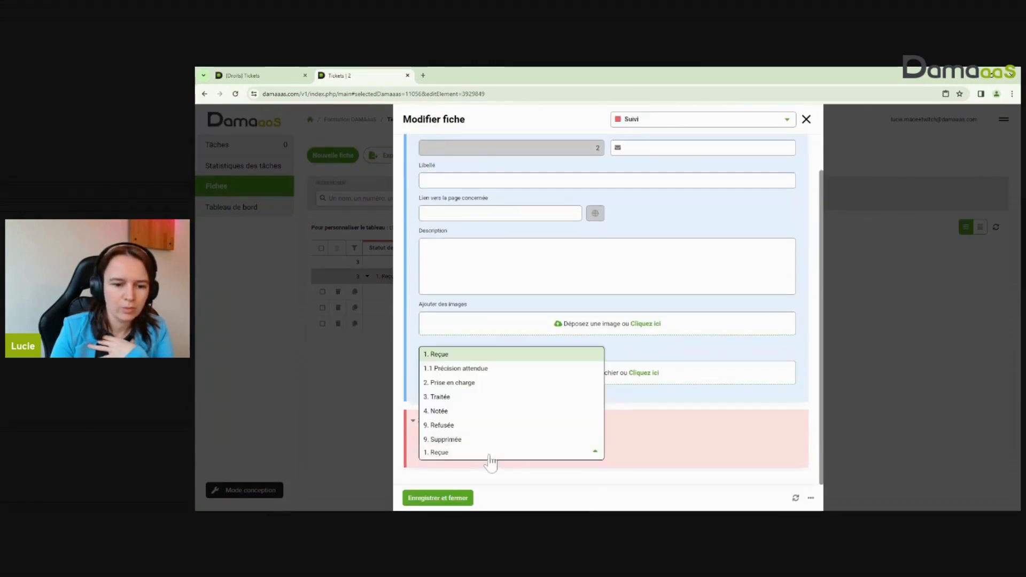
{"action": "left_click", "coordinate": [444, 382]}
{"action": "left_click", "coordinate": [438, 499]}
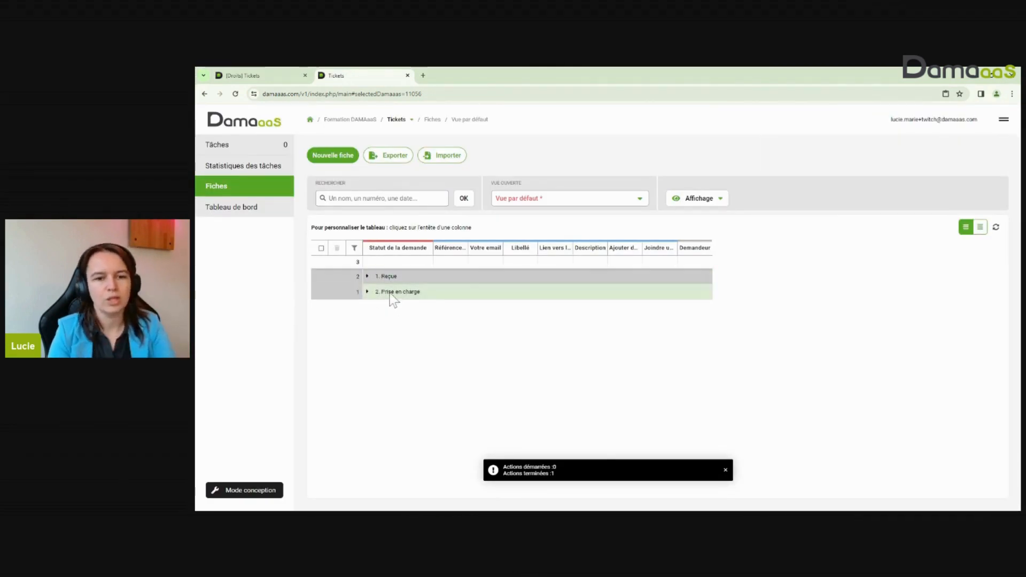
Step: Review the available views and display options, and open Nouvelle vue without saving the changes to Vue par défaut
{"action": "left_click", "coordinate": [524, 208]}
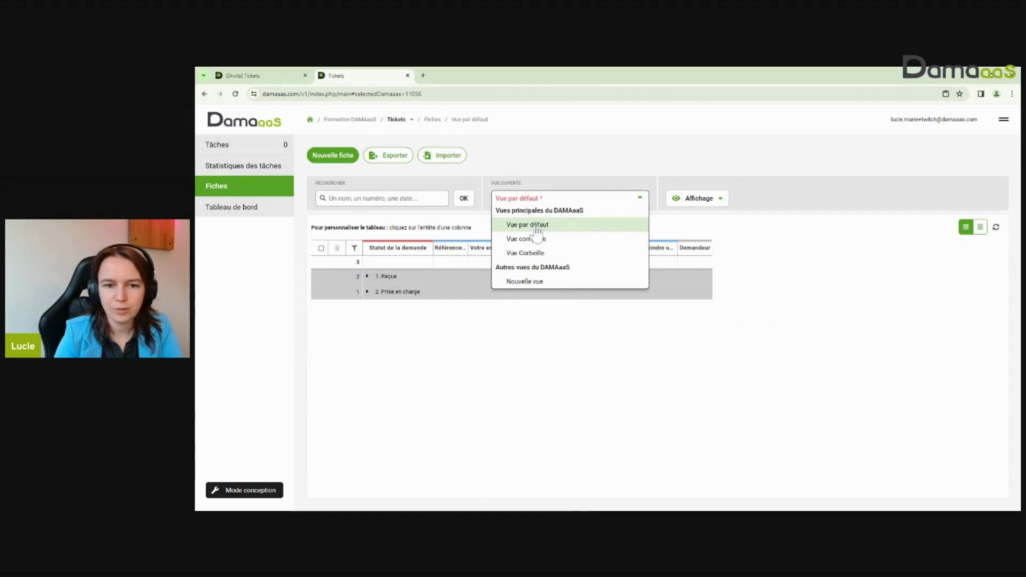
{"action": "left_click", "coordinate": [534, 365]}
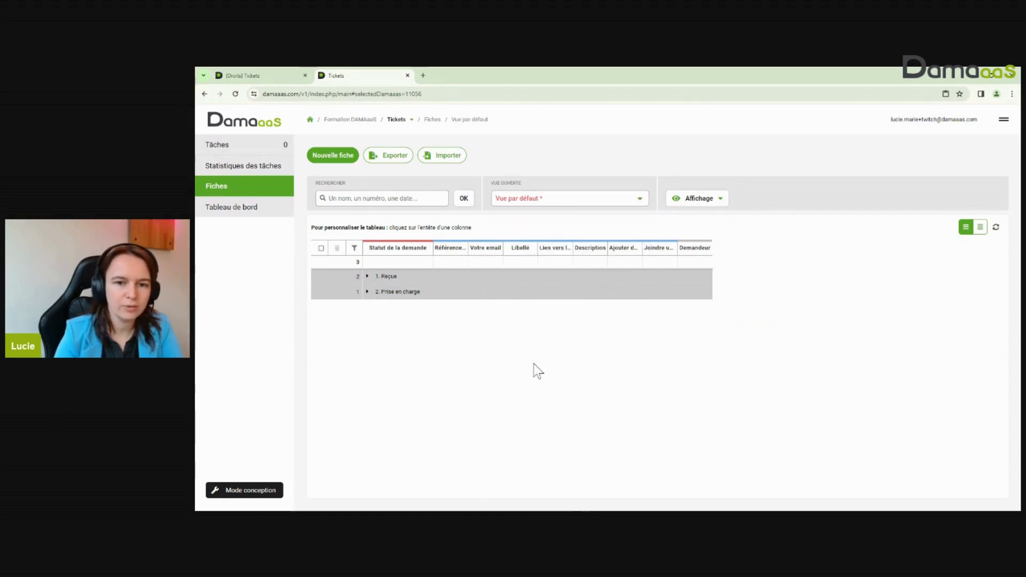
{"action": "left_click", "coordinate": [567, 198]}
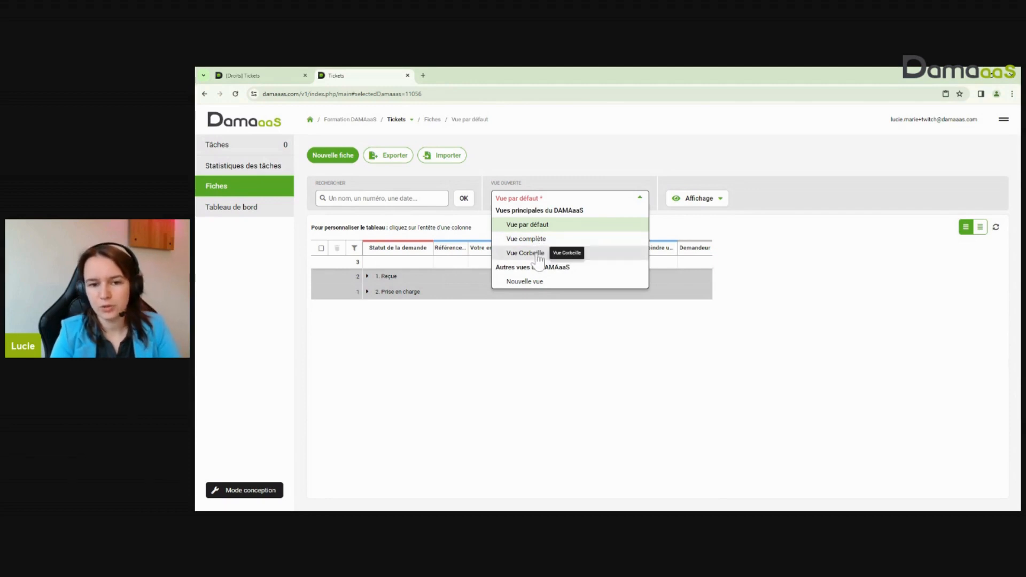
{"action": "left_click", "coordinate": [525, 201]}
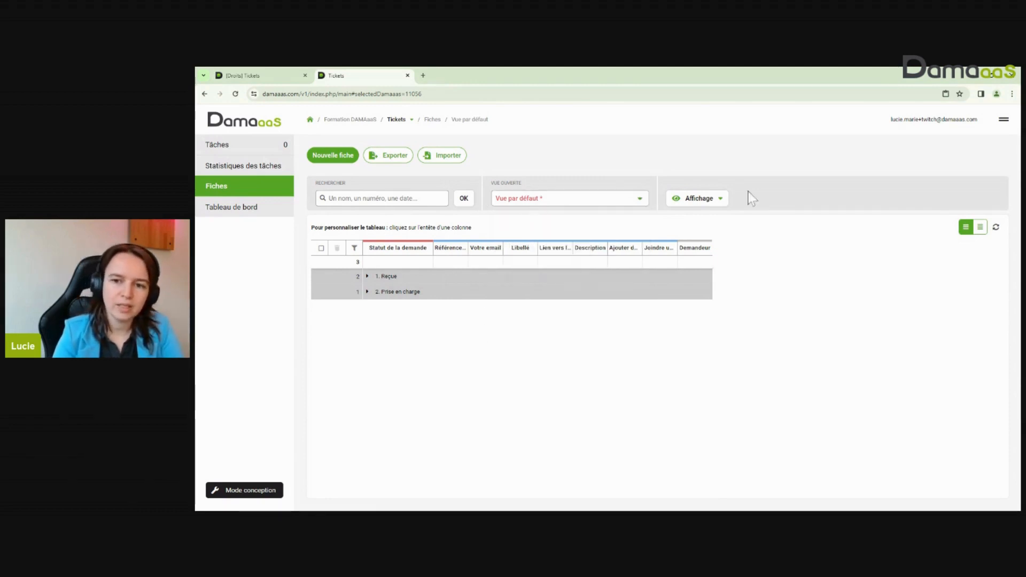
{"action": "left_click", "coordinate": [700, 199]}
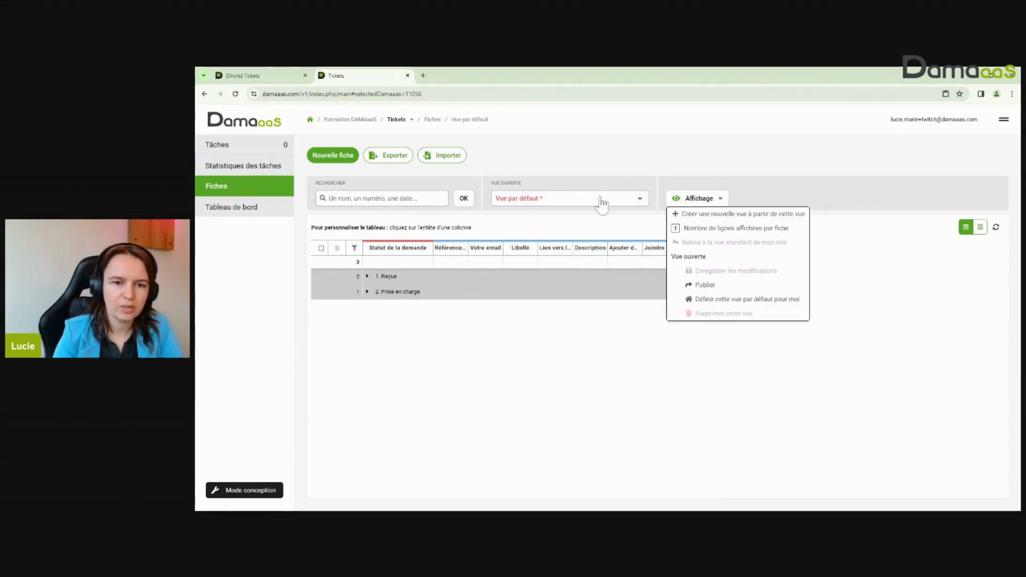
{"action": "left_click", "coordinate": [482, 218]}
{"action": "left_click", "coordinate": [507, 198]}
{"action": "left_click", "coordinate": [521, 282]}
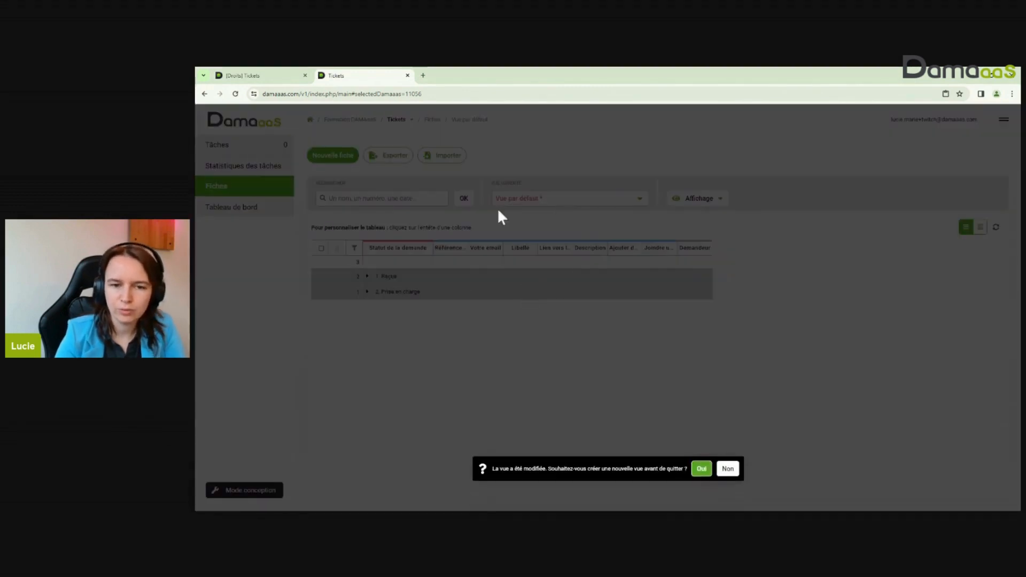
{"action": "left_click", "coordinate": [730, 470]}
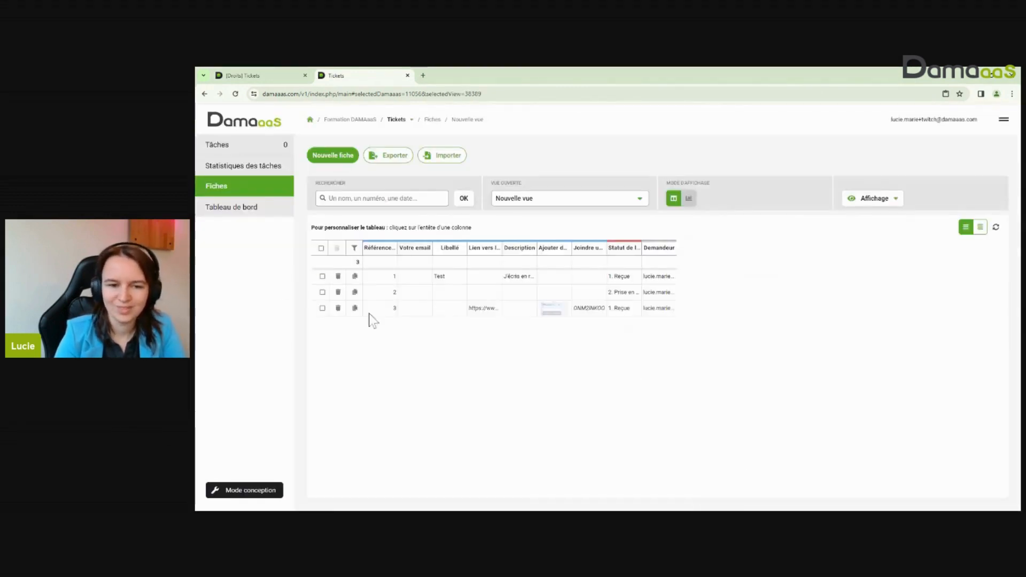
Step: Make Statut de la demande the first column of Nouvelle vue, group the records by it and save the view's changes
{"action": "left_click_drag", "start_coordinate": [629, 256], "coordinate": [369, 256]}
{"action": "left_click", "coordinate": [378, 252]}
{"action": "left_click", "coordinate": [623, 226]}
{"action": "left_click", "coordinate": [628, 249]}
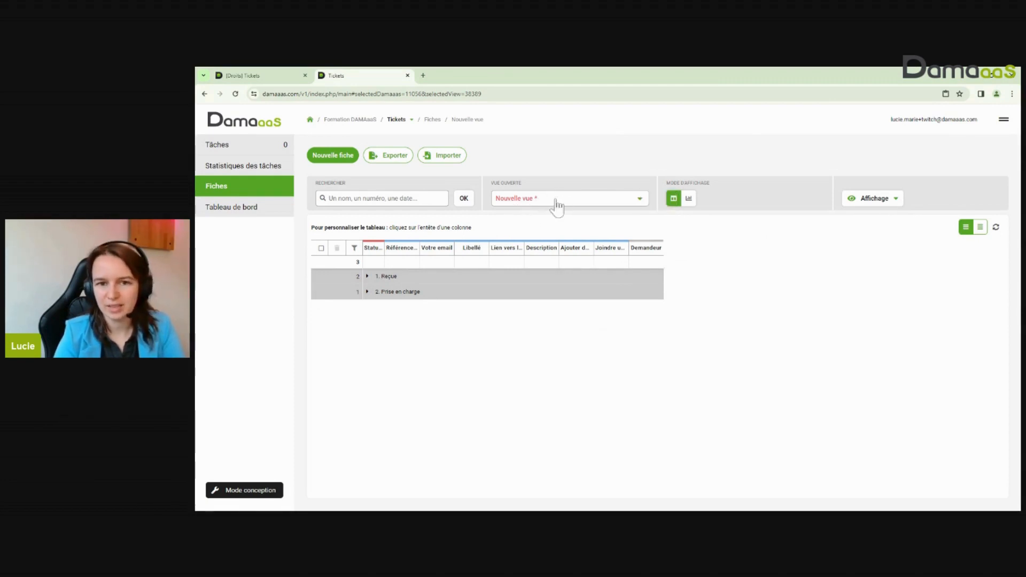
{"action": "left_click", "coordinate": [863, 203]}
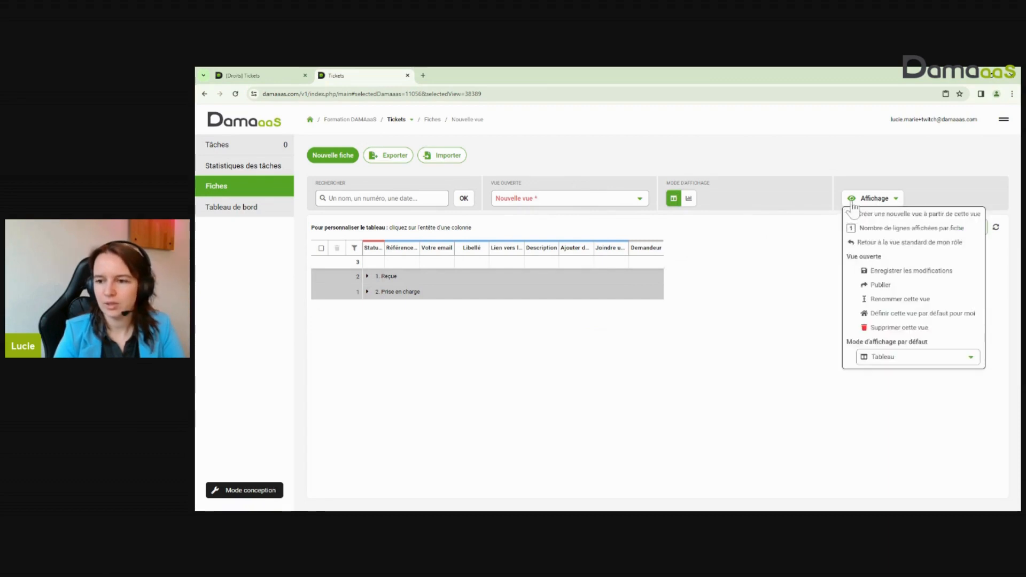
{"action": "left_click", "coordinate": [896, 272]}
Step: Remove the Collaborateurs role from the publication of Nouvelle vue and save
{"action": "left_click", "coordinate": [890, 202]}
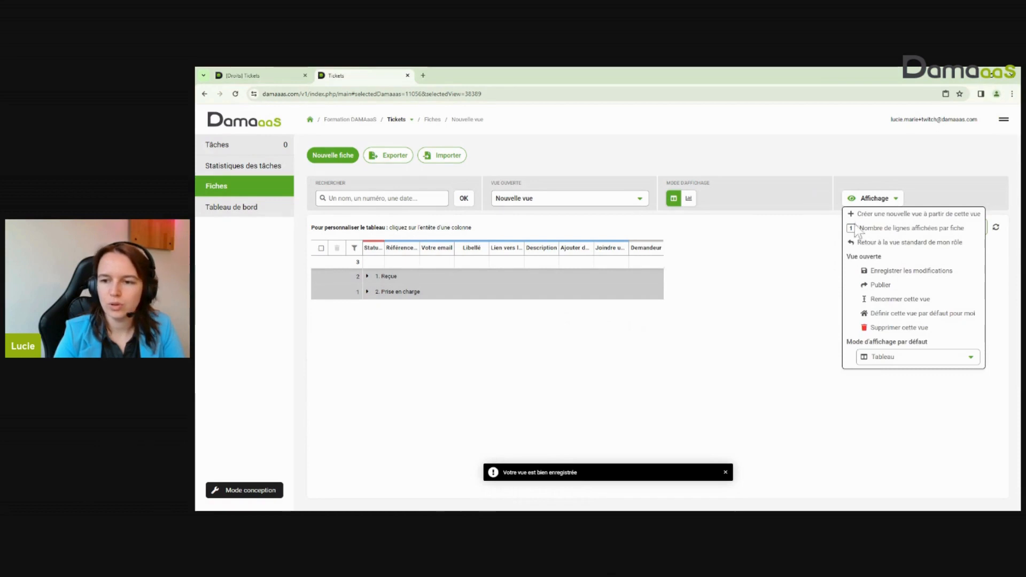
{"action": "left_click", "coordinate": [883, 300]}
{"action": "left_click", "coordinate": [837, 350]}
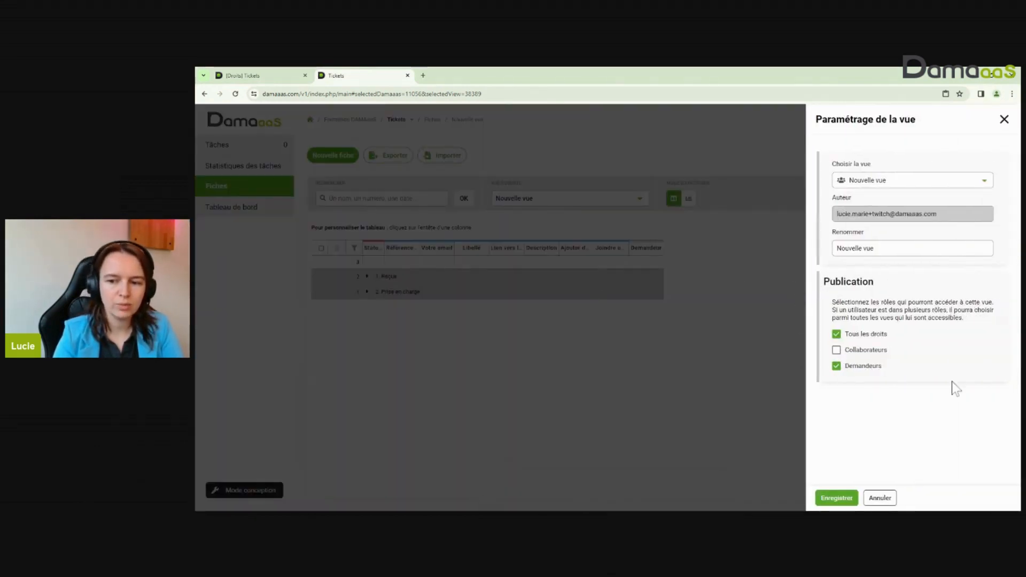
{"action": "left_click", "coordinate": [847, 497]}
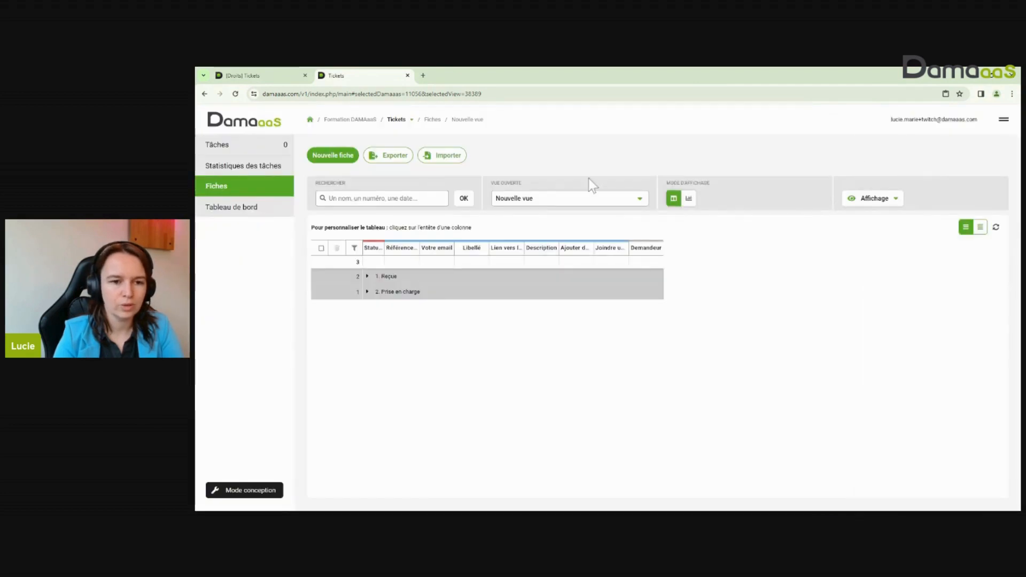
Step: Publish Nouvelle vue to the Collaborateurs role, remove it from the Demandeurs role and save
{"action": "left_click", "coordinate": [886, 203]}
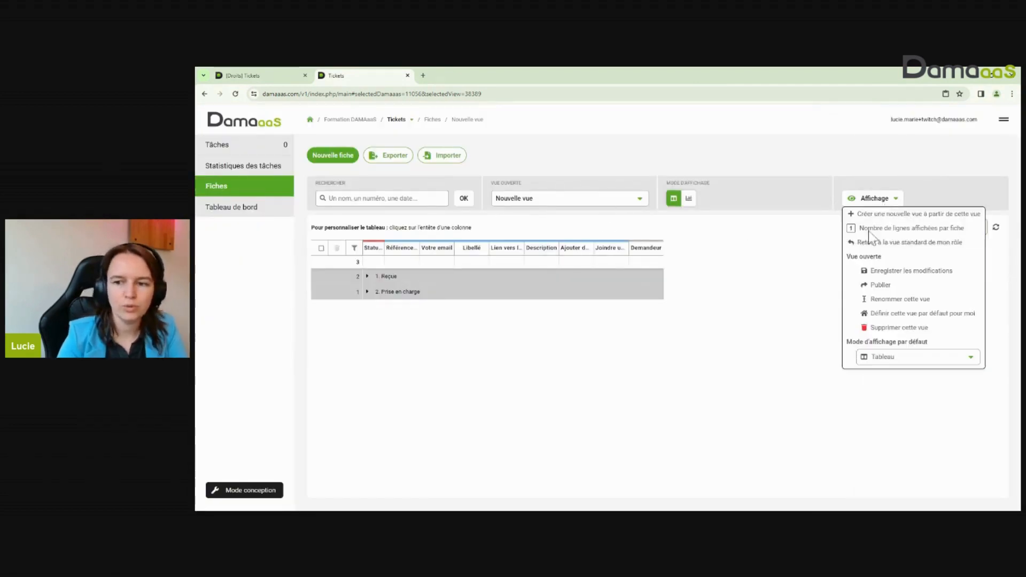
{"action": "left_click", "coordinate": [882, 299]}
{"action": "left_click", "coordinate": [862, 353]}
{"action": "left_click", "coordinate": [858, 368]}
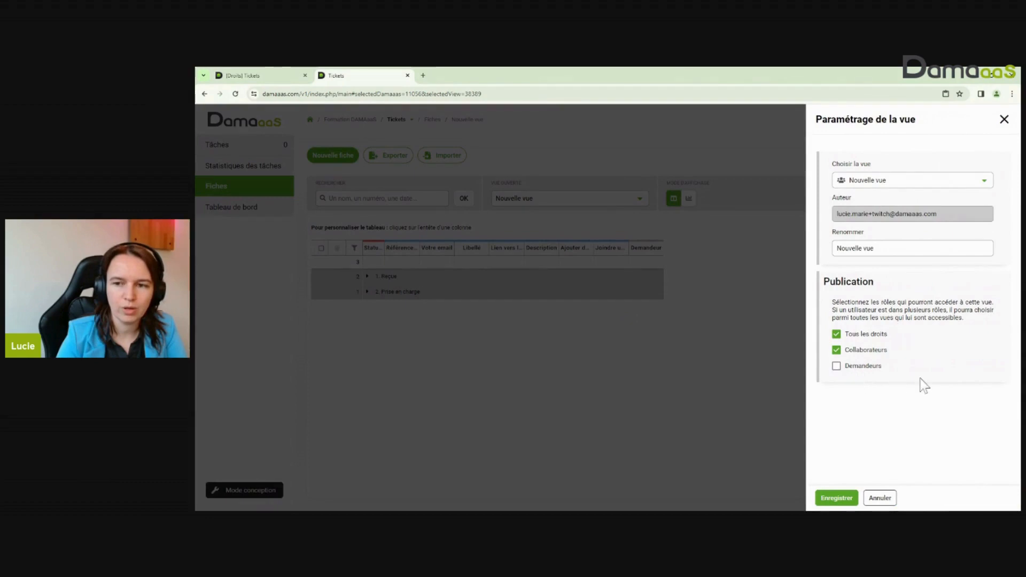
{"action": "left_click", "coordinate": [837, 498]}
Step: Check which views can be selected in the view settings and close them without changing anything
{"action": "left_click", "coordinate": [890, 199]}
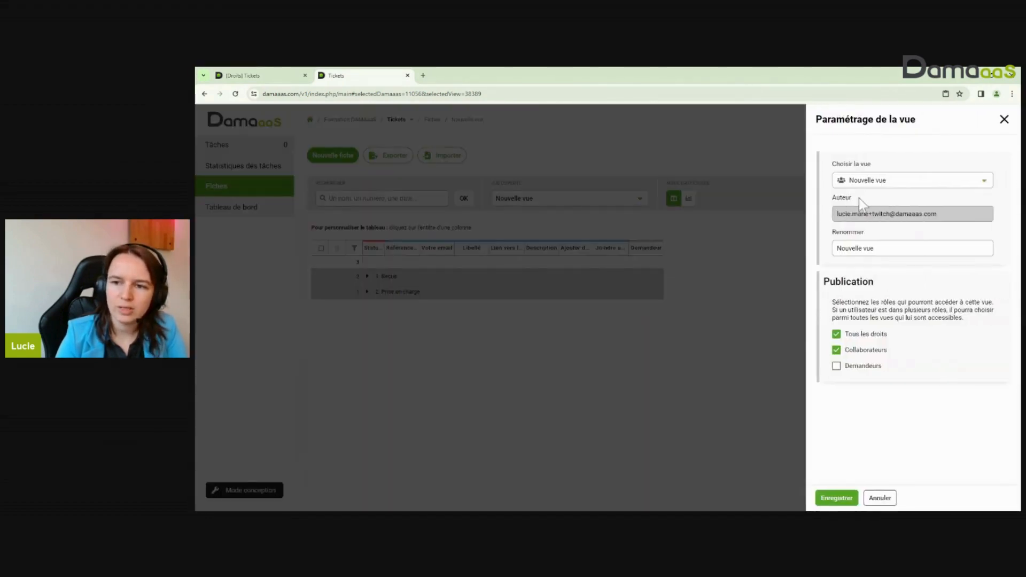
{"action": "left_click", "coordinate": [869, 181]}
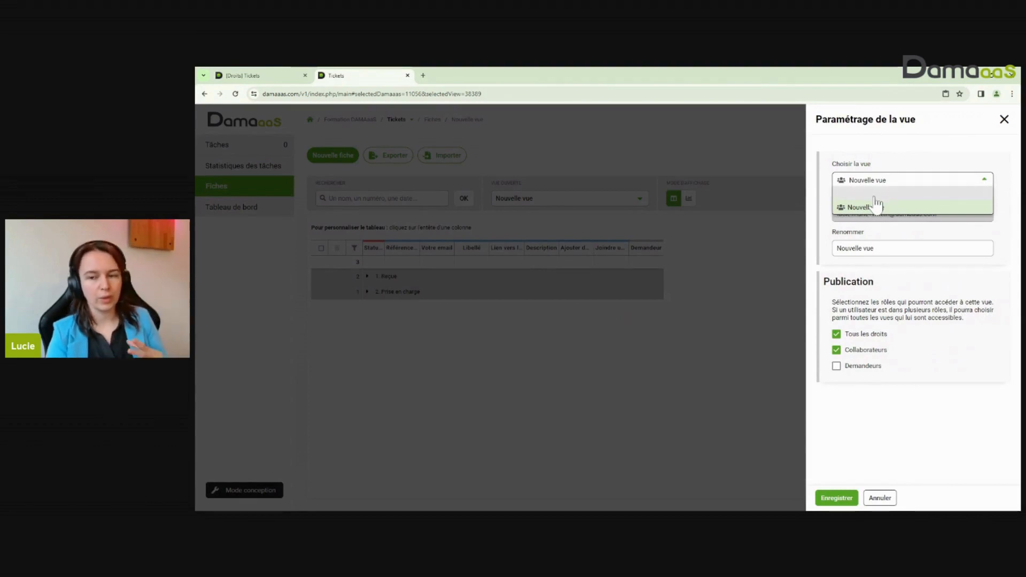
{"action": "left_click", "coordinate": [1004, 120]}
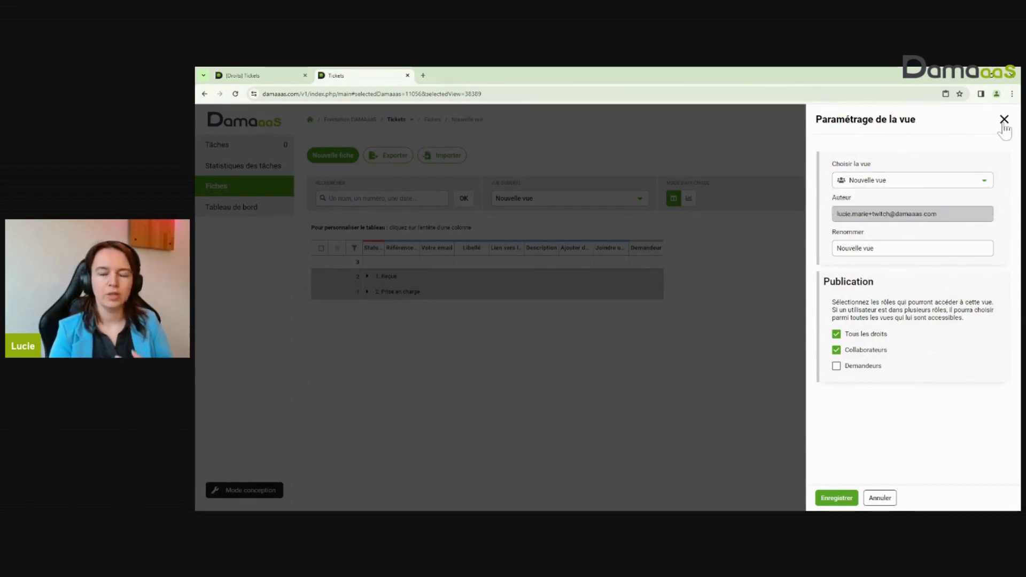
{"action": "left_click", "coordinate": [1005, 120]}
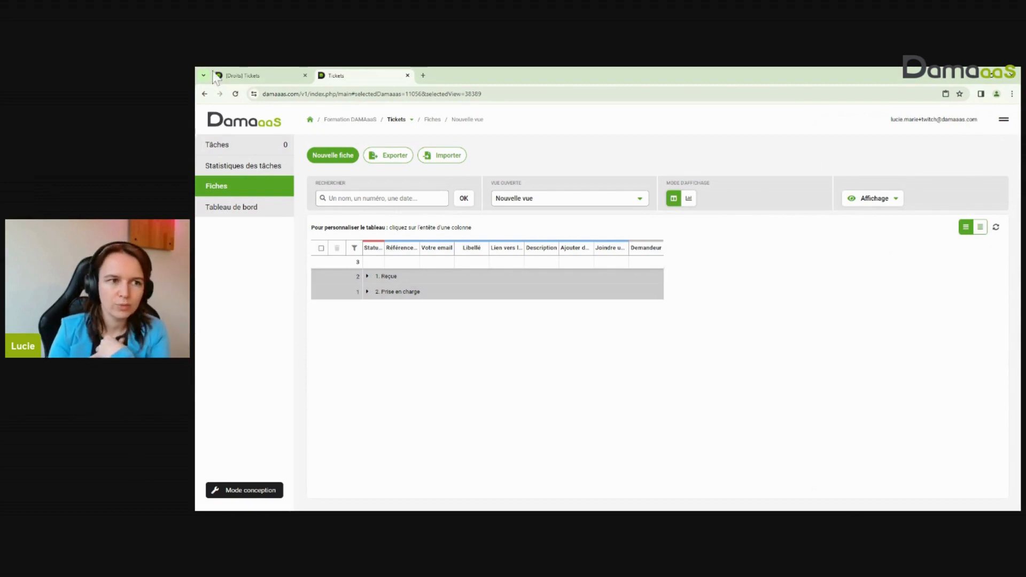
Step: Examine each role's rights to publish and administer views and to access Statistiques des tâches in the Droits d'accès matrix
{"action": "left_click", "coordinate": [241, 76]}
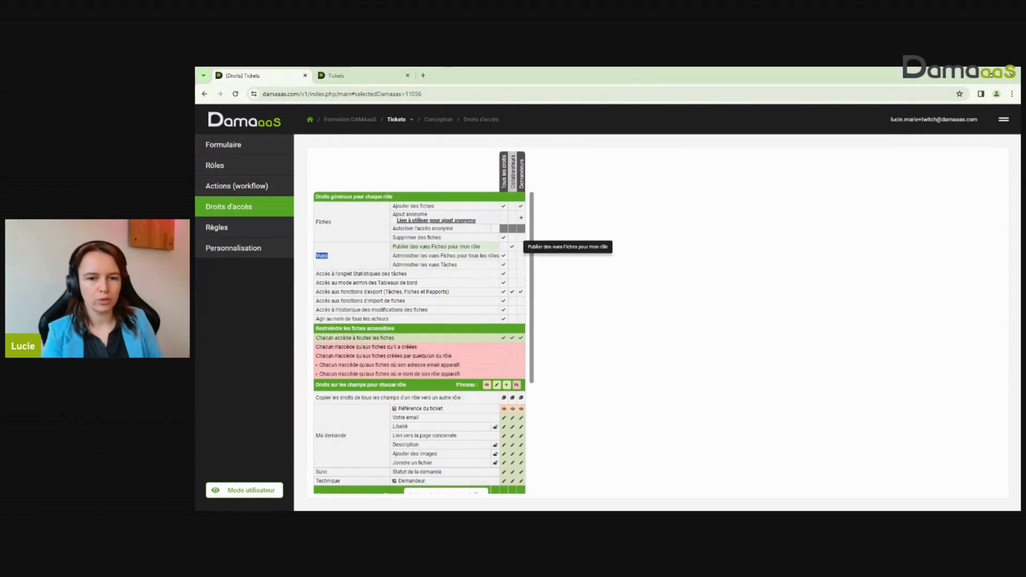
{"action": "left_click", "coordinate": [512, 247]}
{"action": "left_click", "coordinate": [512, 247]}
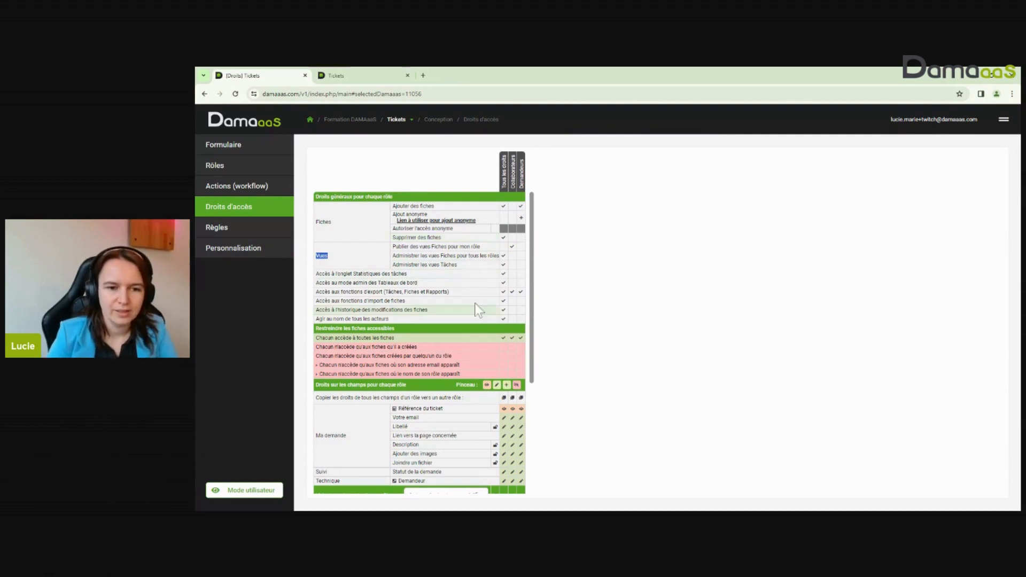
{"action": "left_click", "coordinate": [351, 253]}
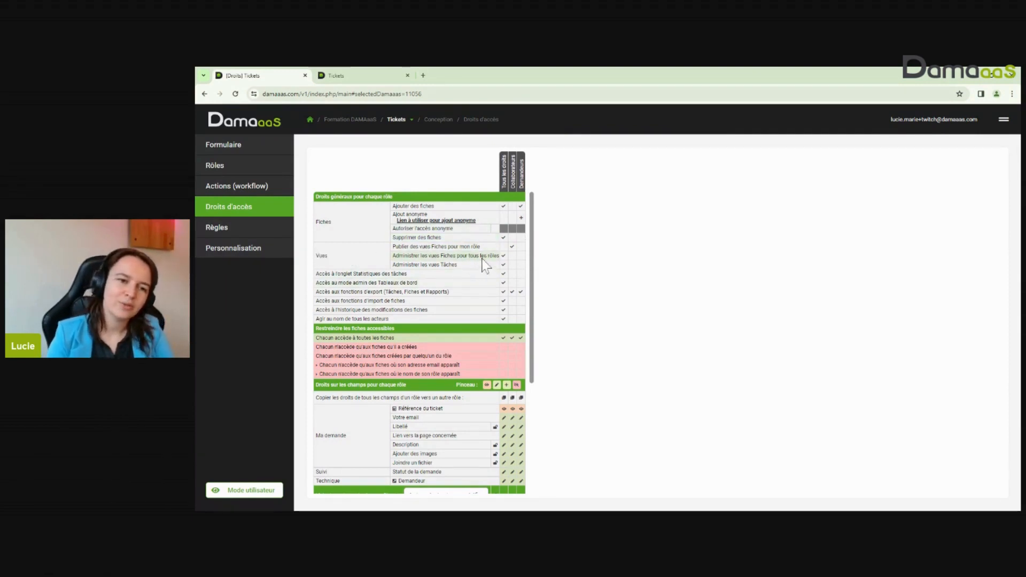
{"action": "left_click_drag", "start_coordinate": [407, 274], "coordinate": [319, 276]}
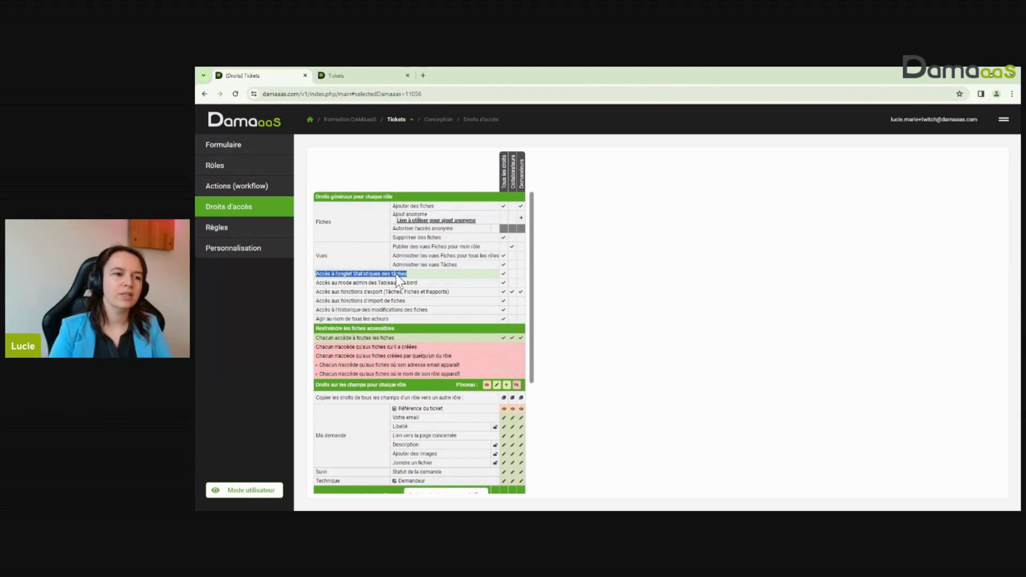
Step: Open Statistiques des tâches in user mode and examine its task columns and display options
{"action": "left_click", "coordinate": [350, 75]}
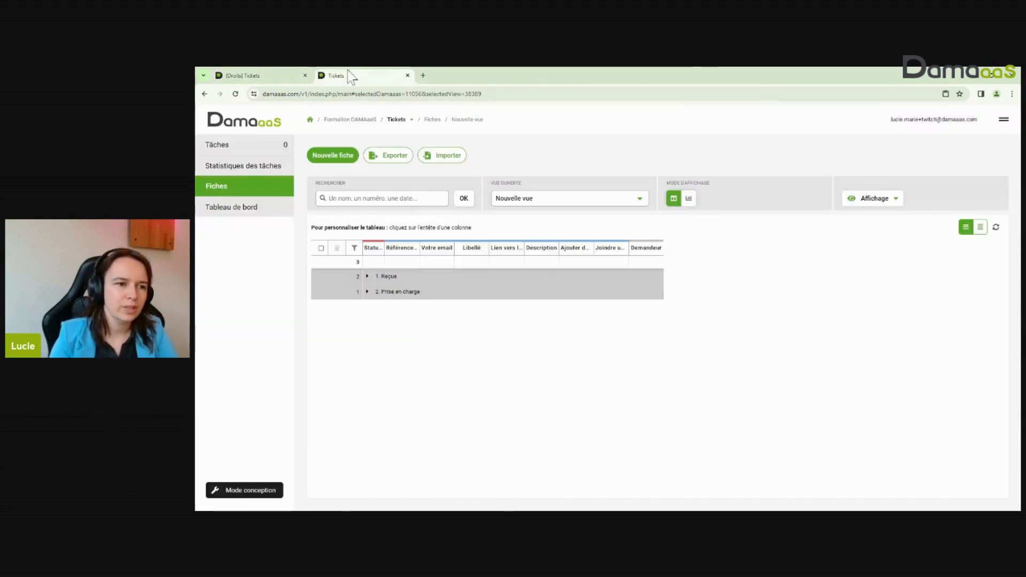
{"action": "left_click", "coordinate": [255, 171]}
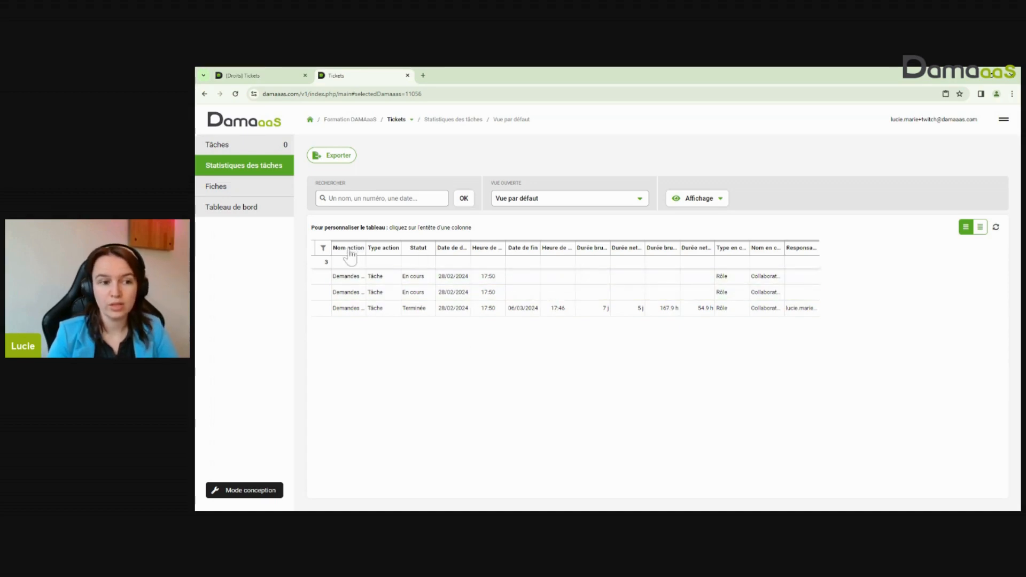
{"action": "left_click", "coordinate": [672, 202]}
{"action": "left_click", "coordinate": [627, 356]}
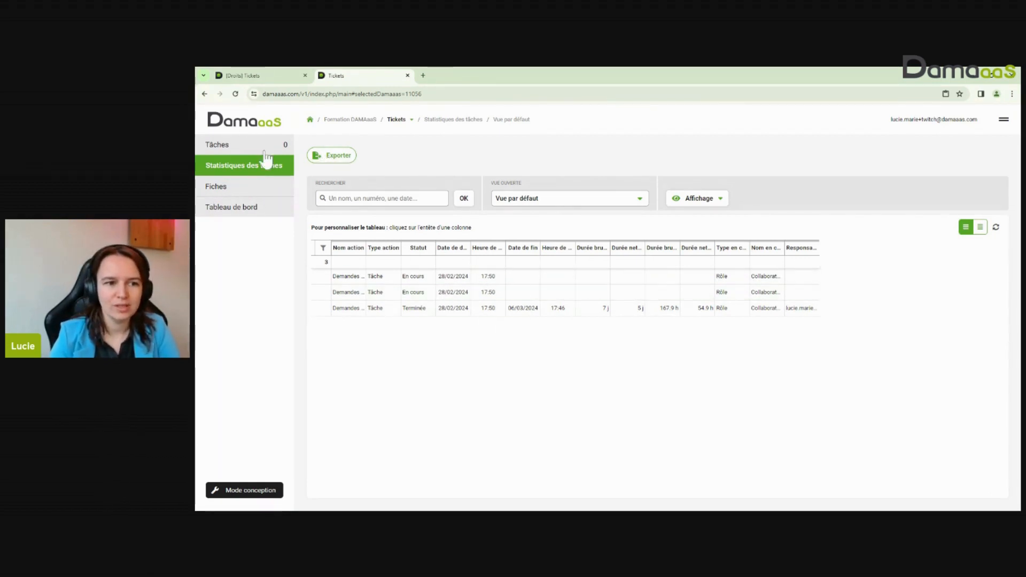
Step: Run the Affecter la demande action on the Test ticket with reference 1 and reopen Statistiques des tâches to examine the task durations
{"action": "left_click", "coordinate": [215, 191]}
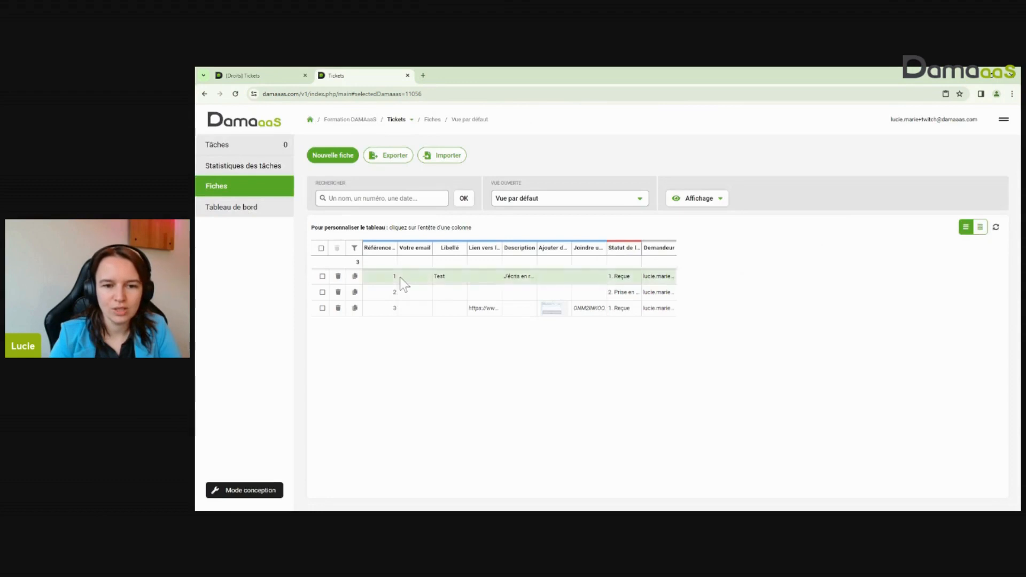
{"action": "left_click", "coordinate": [400, 278]}
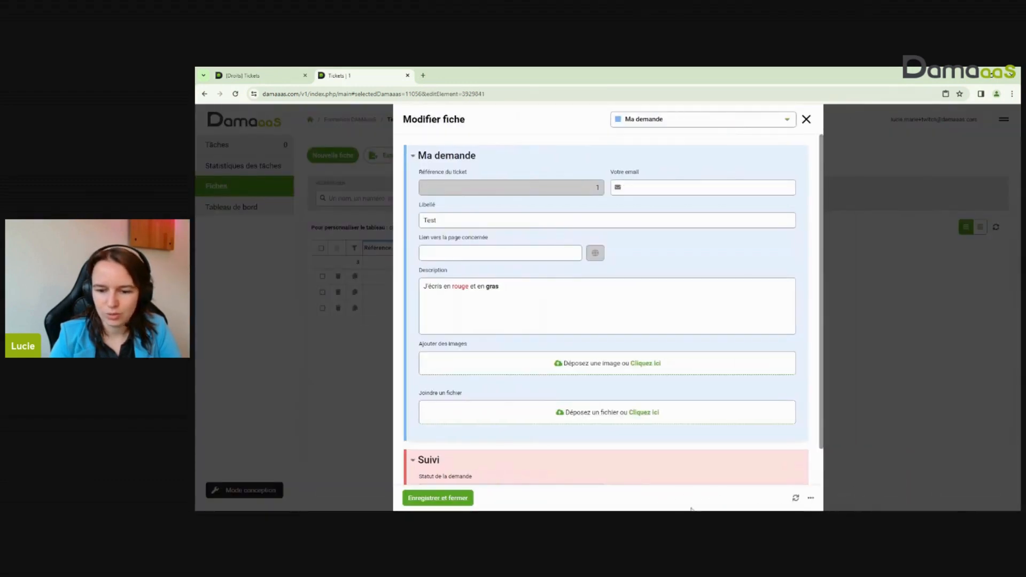
{"action": "left_click", "coordinate": [811, 498]}
{"action": "left_click", "coordinate": [715, 498]}
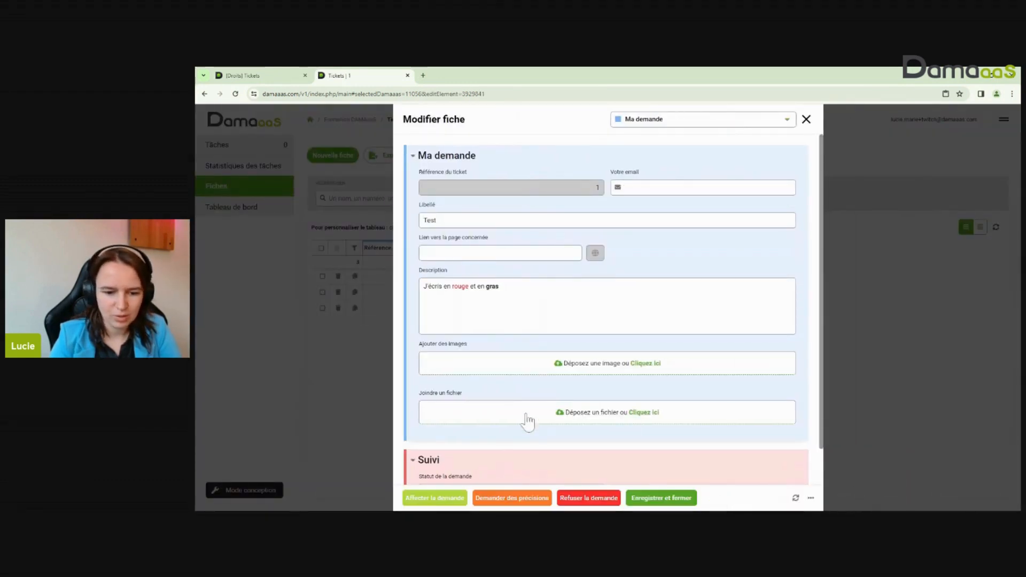
{"action": "scroll", "coordinate": [525, 419], "scroll_direction": "down", "scroll_amount": 1}
{"action": "left_click", "coordinate": [436, 503]}
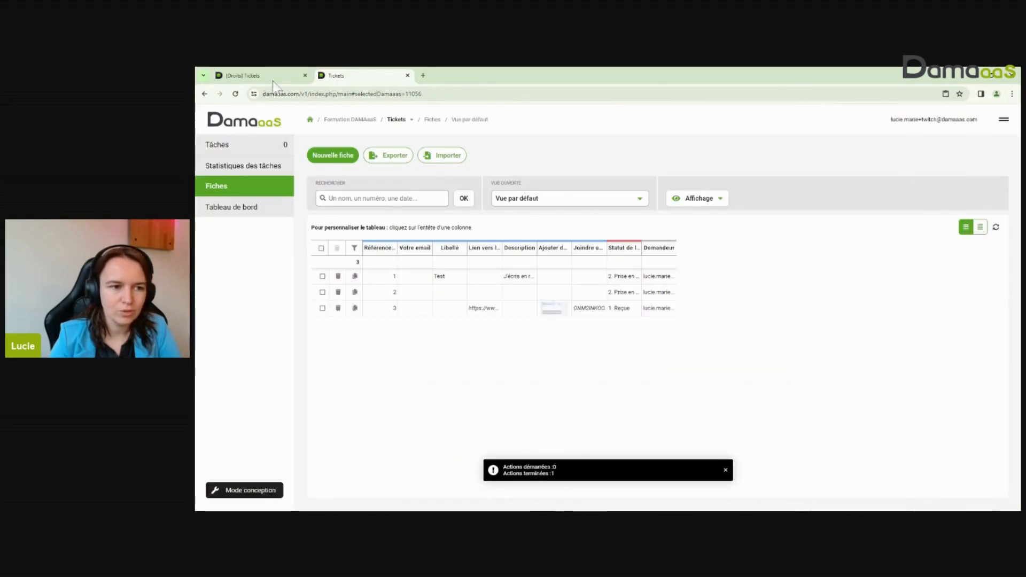
{"action": "left_click", "coordinate": [226, 208]}
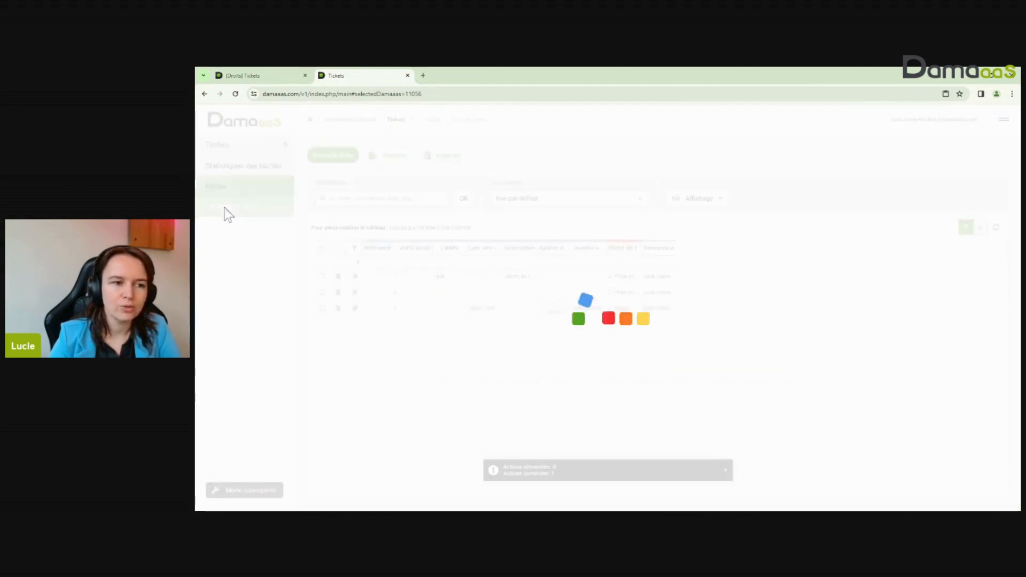
{"action": "left_click", "coordinate": [245, 169]}
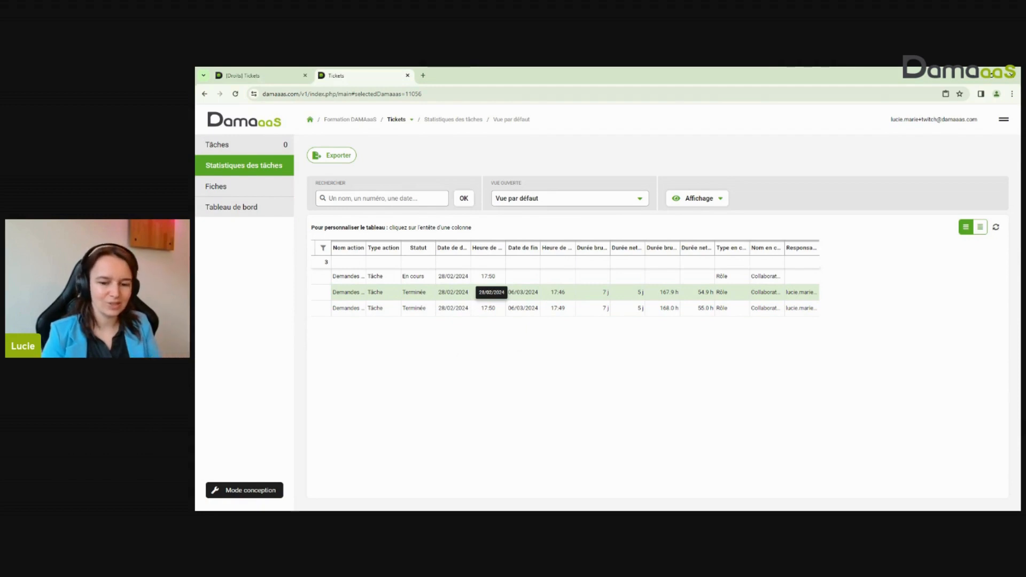
Step: Examine the right to access the dashboards' admin mode and open the Tableau de bord page in user mode
{"action": "left_click", "coordinate": [283, 75]}
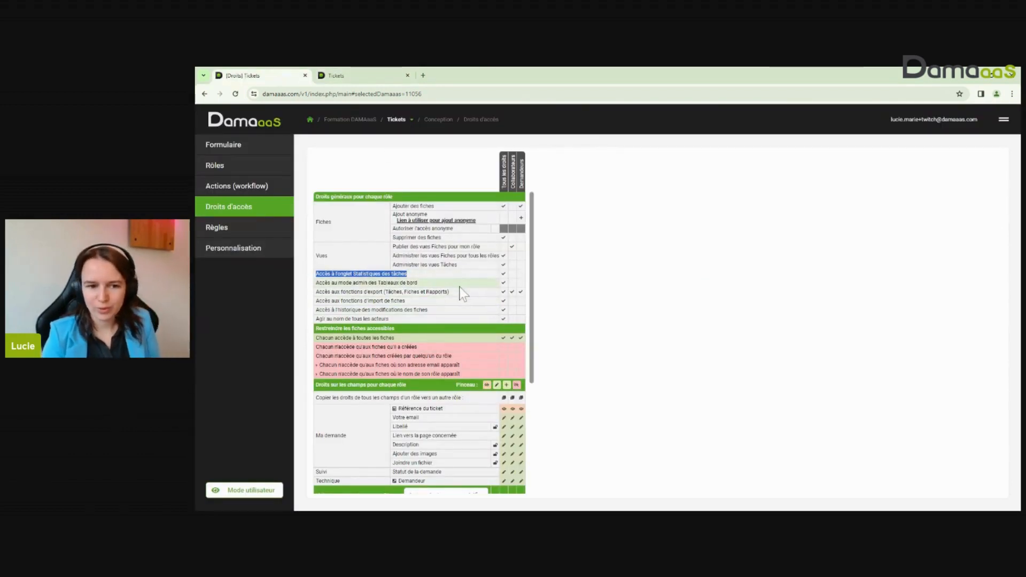
{"action": "left_click", "coordinate": [418, 282]}
{"action": "left_click", "coordinate": [361, 71]}
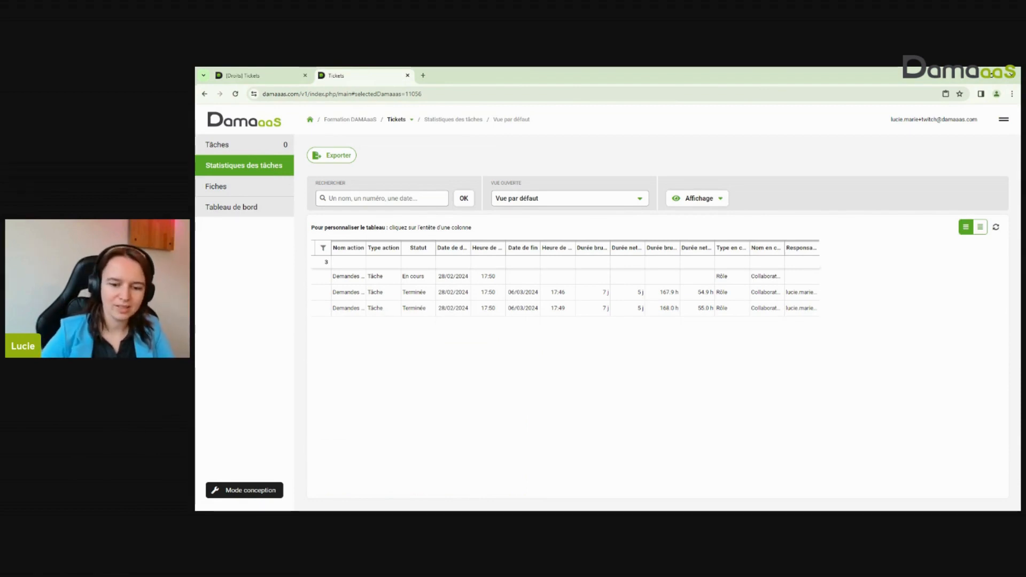
{"action": "left_click", "coordinate": [264, 76]}
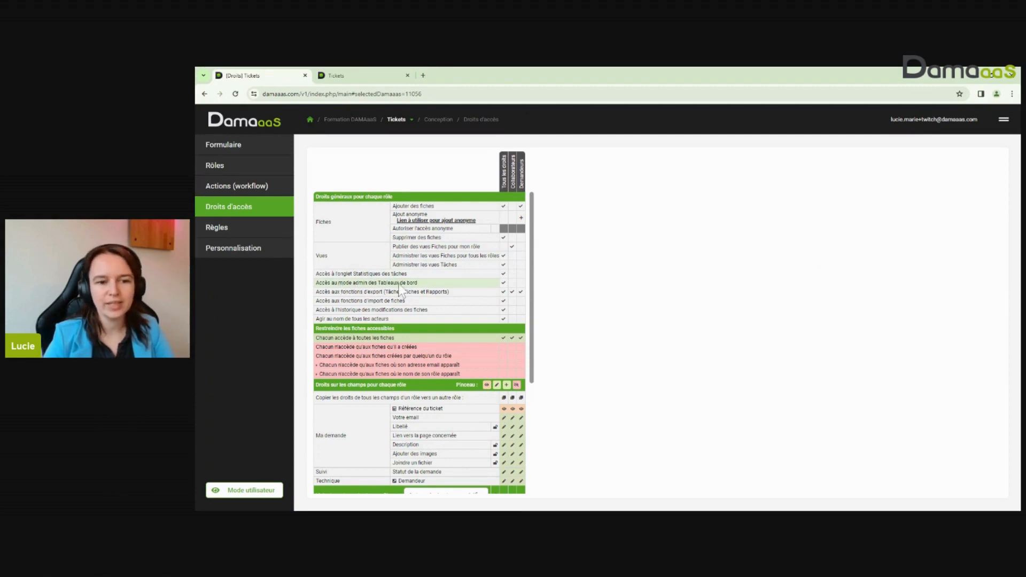
{"action": "left_click", "coordinate": [378, 72]}
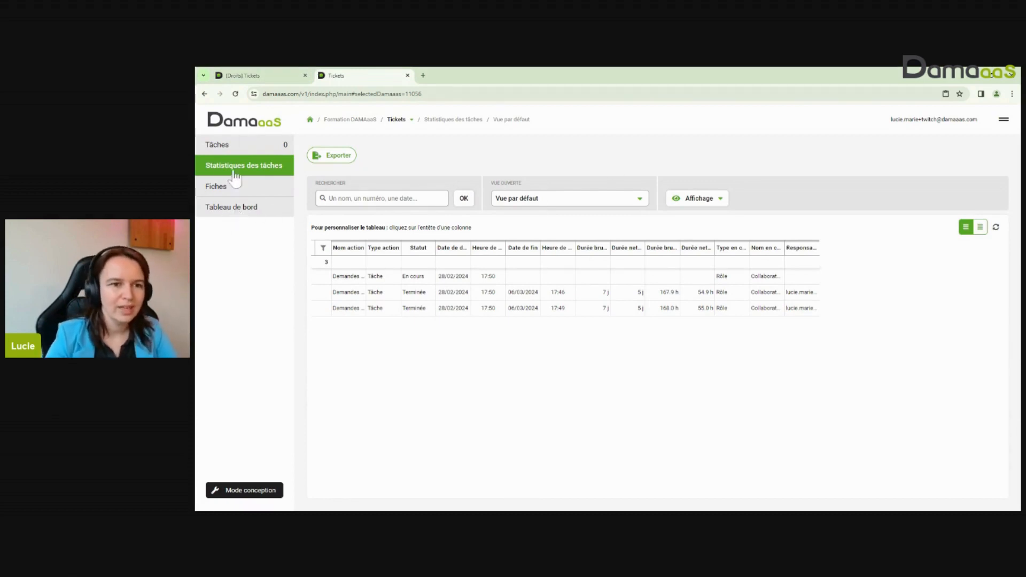
{"action": "left_click", "coordinate": [216, 209]}
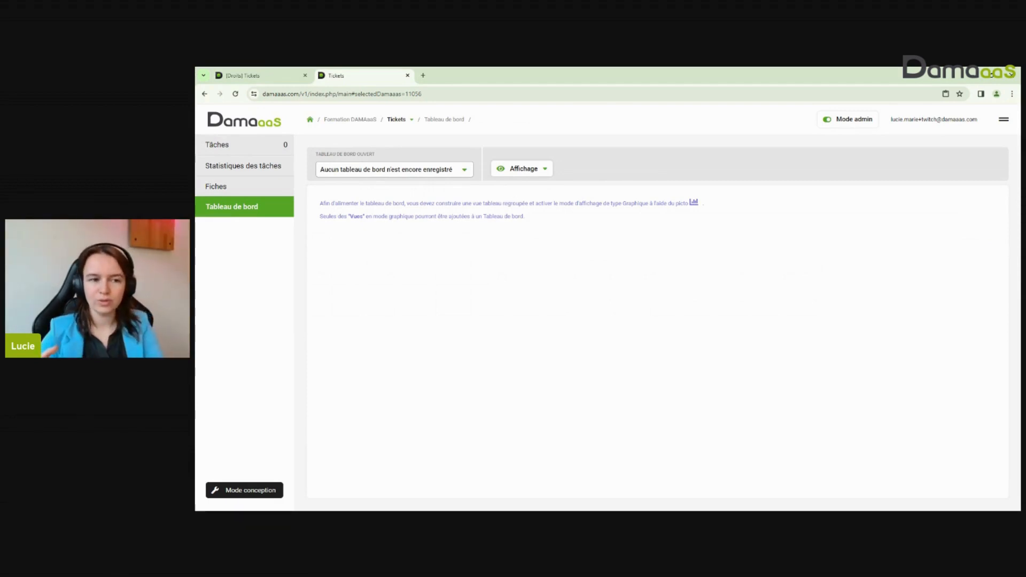
Step: Display Nouvelle vue as a Camembert chart of Nombre de fiches and save the view's changes
{"action": "left_click", "coordinate": [238, 193]}
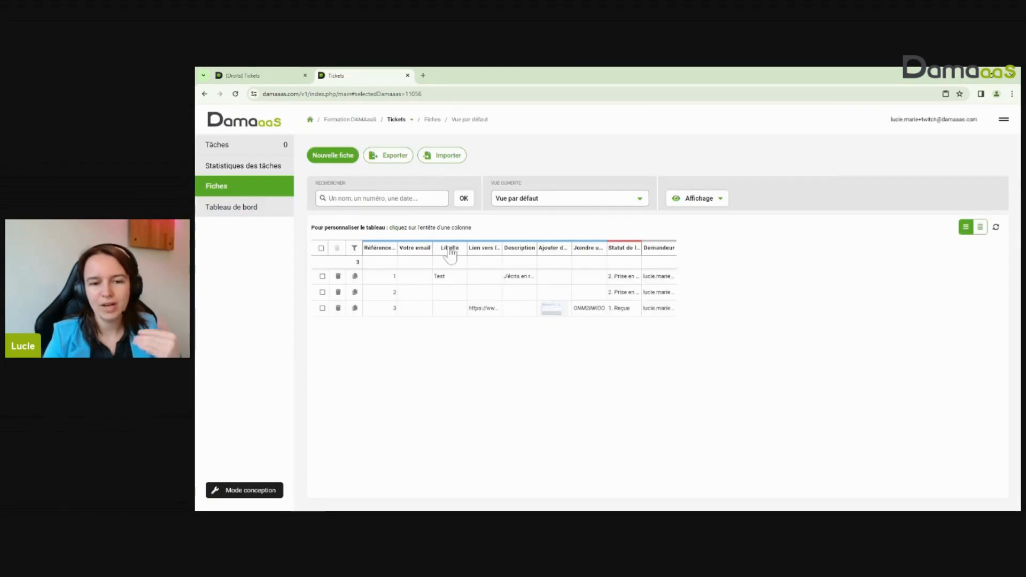
{"action": "left_click", "coordinate": [519, 199]}
{"action": "left_click", "coordinate": [537, 282]}
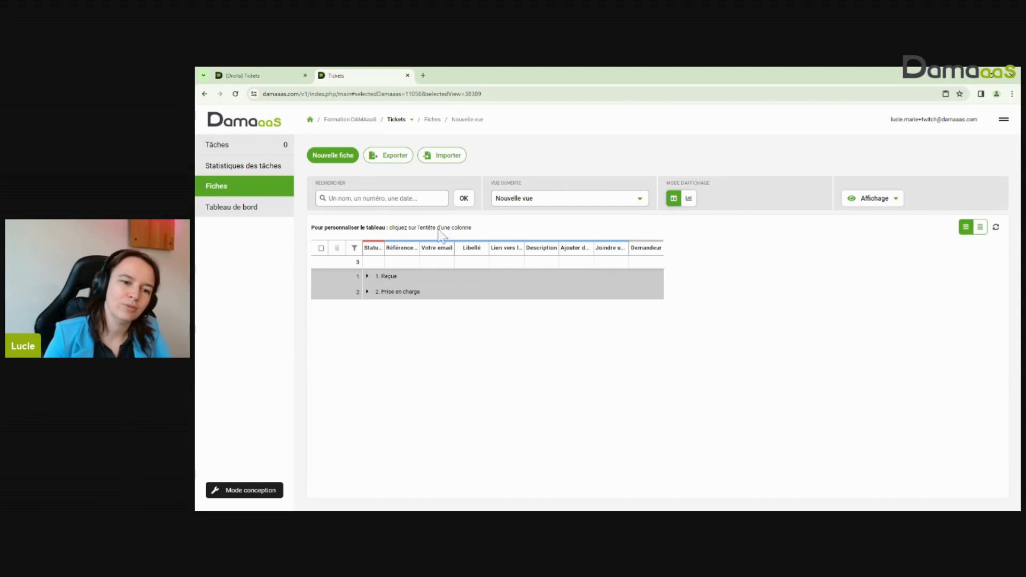
{"action": "left_click", "coordinate": [691, 201]}
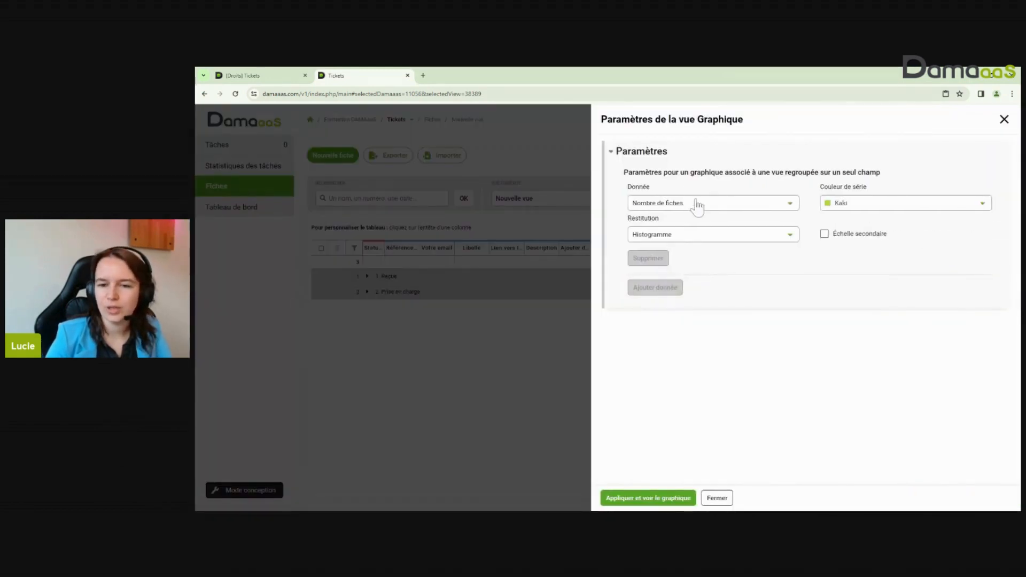
{"action": "left_click", "coordinate": [703, 237]}
{"action": "left_click", "coordinate": [659, 291]}
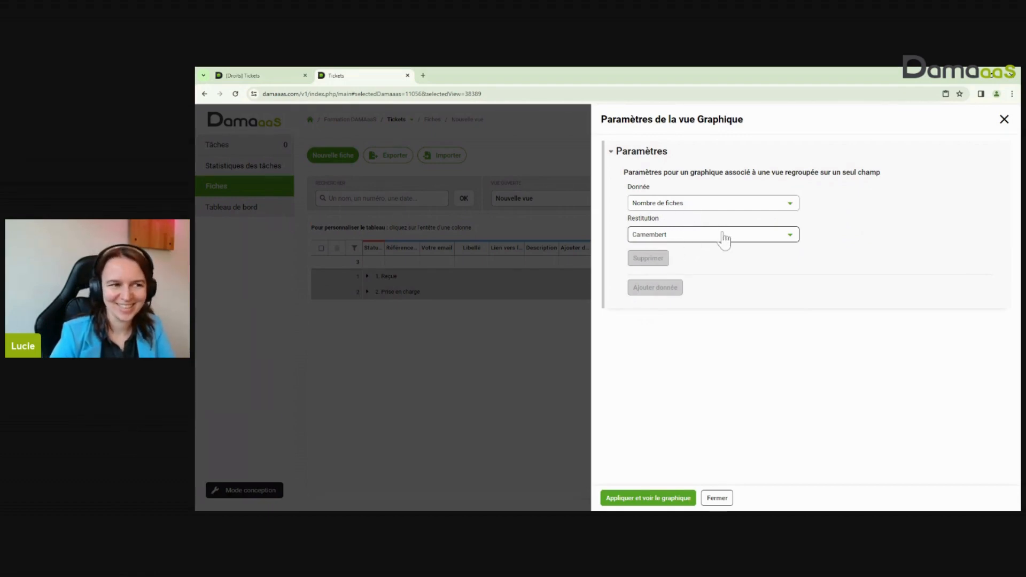
{"action": "left_click", "coordinate": [666, 499]}
{"action": "mouse_move", "coordinate": [592, 393]}
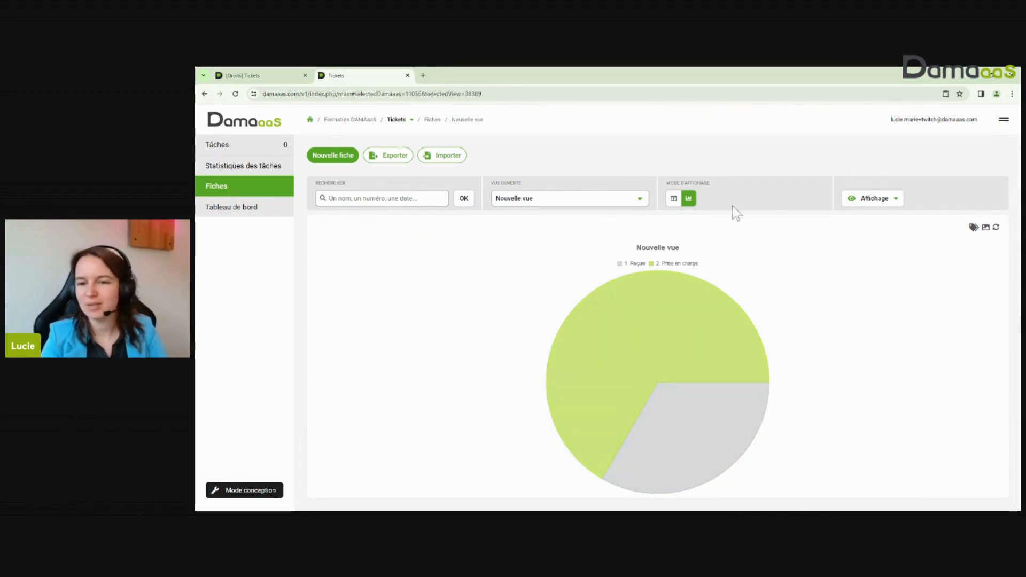
{"action": "left_click", "coordinate": [890, 200]}
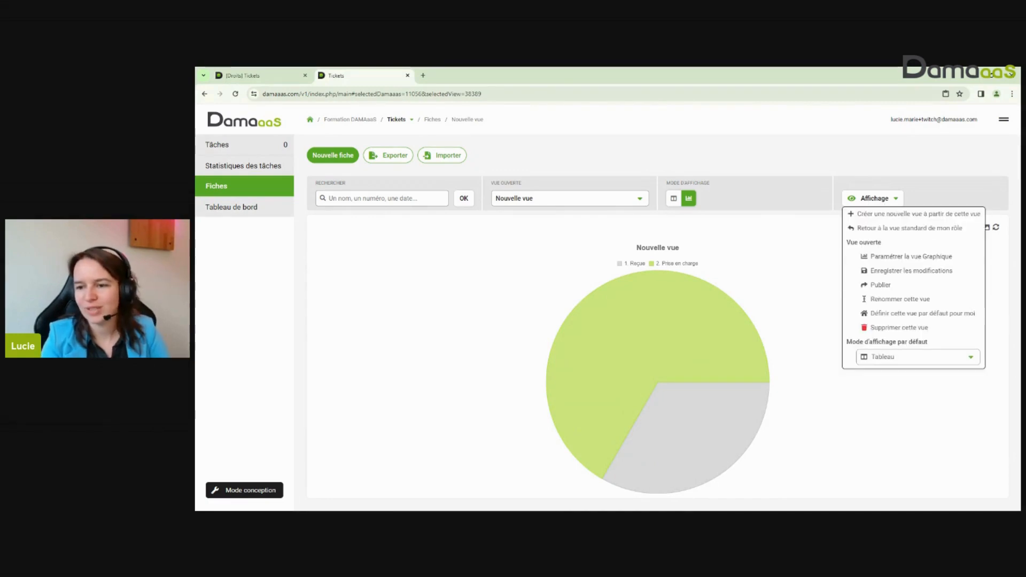
{"action": "left_click", "coordinate": [899, 272]}
Step: Open the Tableau de bord page and add the Nouvelle vue chart to it
{"action": "left_click", "coordinate": [227, 215]}
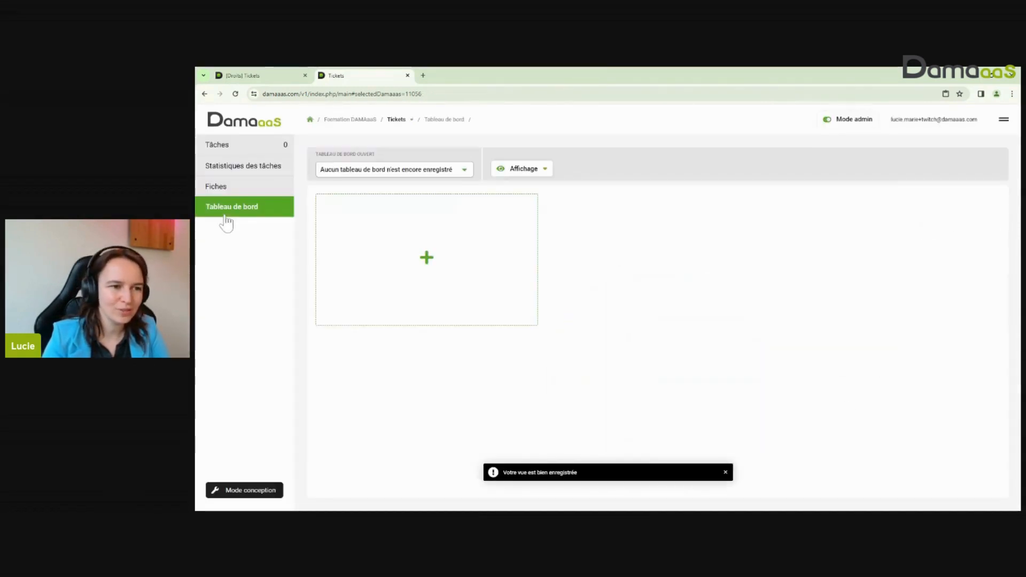
{"action": "left_click", "coordinate": [419, 276]}
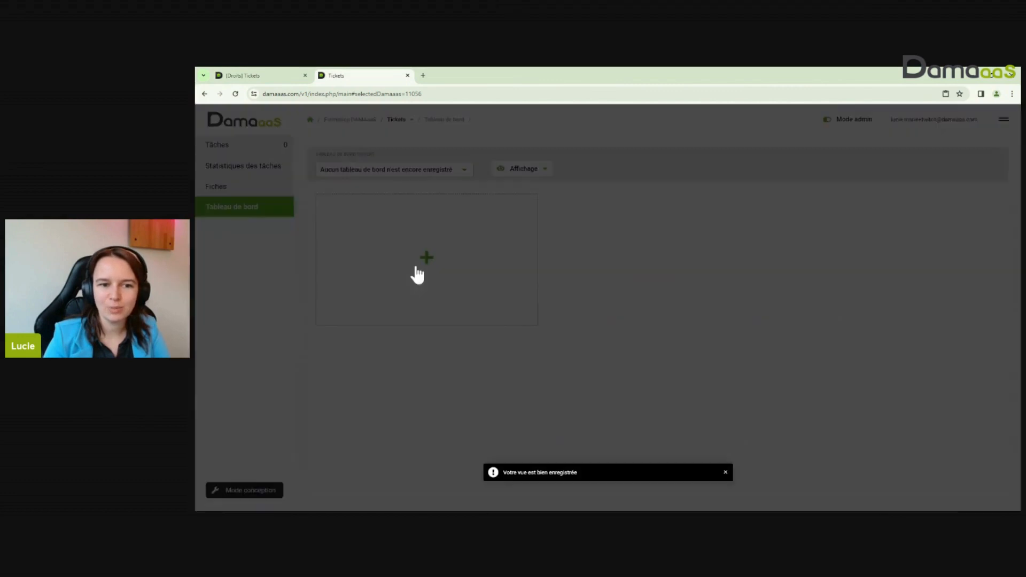
{"action": "left_click", "coordinate": [894, 165]}
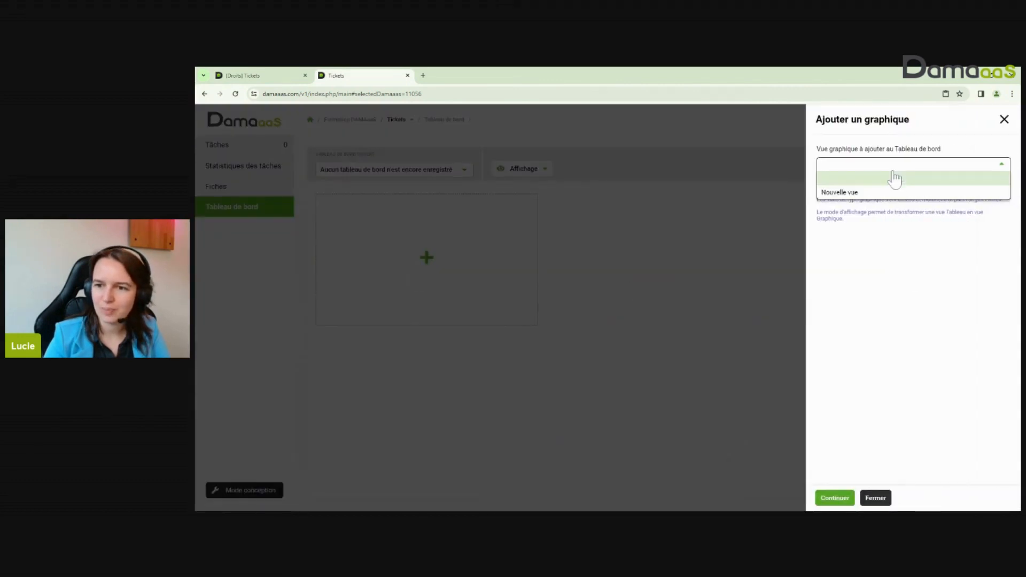
{"action": "left_click", "coordinate": [862, 191]}
{"action": "left_click", "coordinate": [846, 497]}
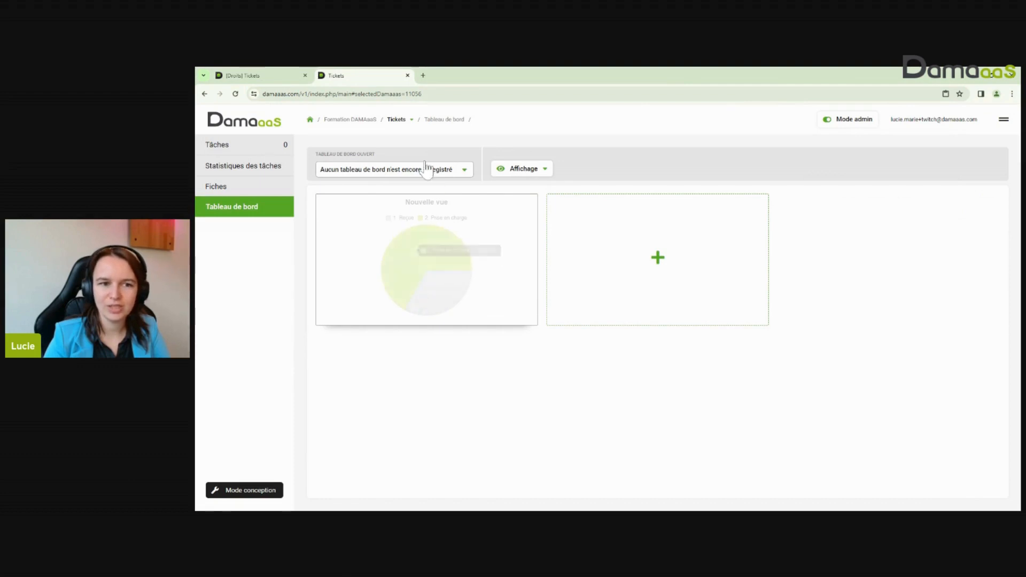
Step: Create a dashboard named Tableau de bord, publish it to Tous les droits, Collaborateurs and Demandeurs, and save it
{"action": "left_click", "coordinate": [535, 170]}
{"action": "left_click", "coordinate": [588, 184]}
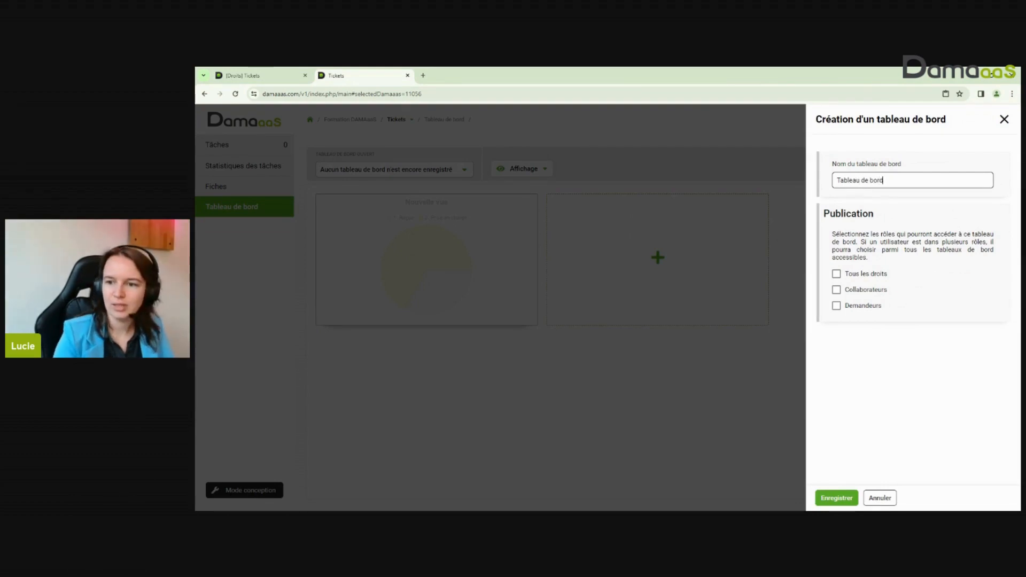
{"action": "left_click", "coordinate": [855, 274]}
{"action": "left_click", "coordinate": [856, 290]}
{"action": "left_click", "coordinate": [851, 306]}
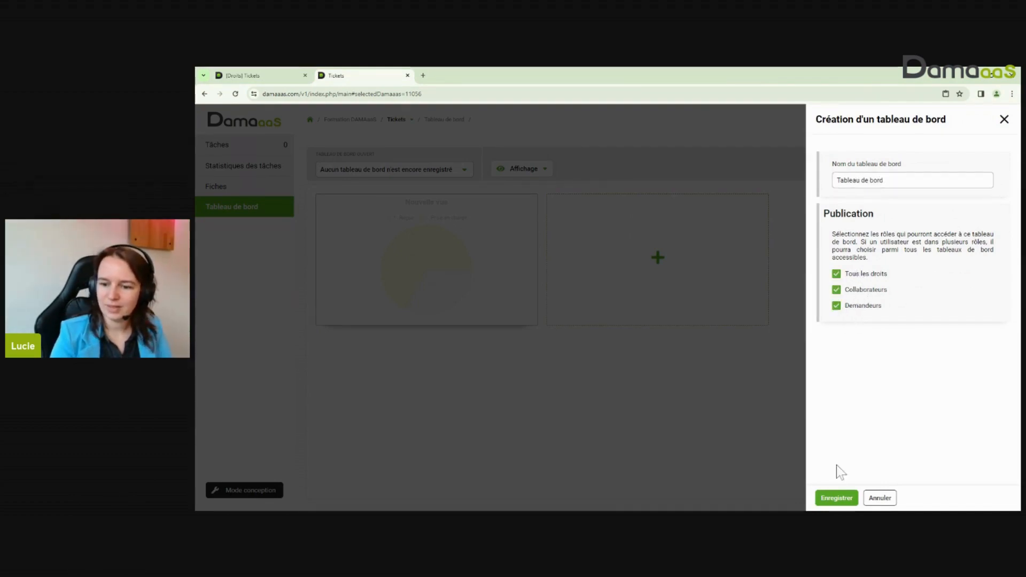
{"action": "left_click", "coordinate": [837, 498]}
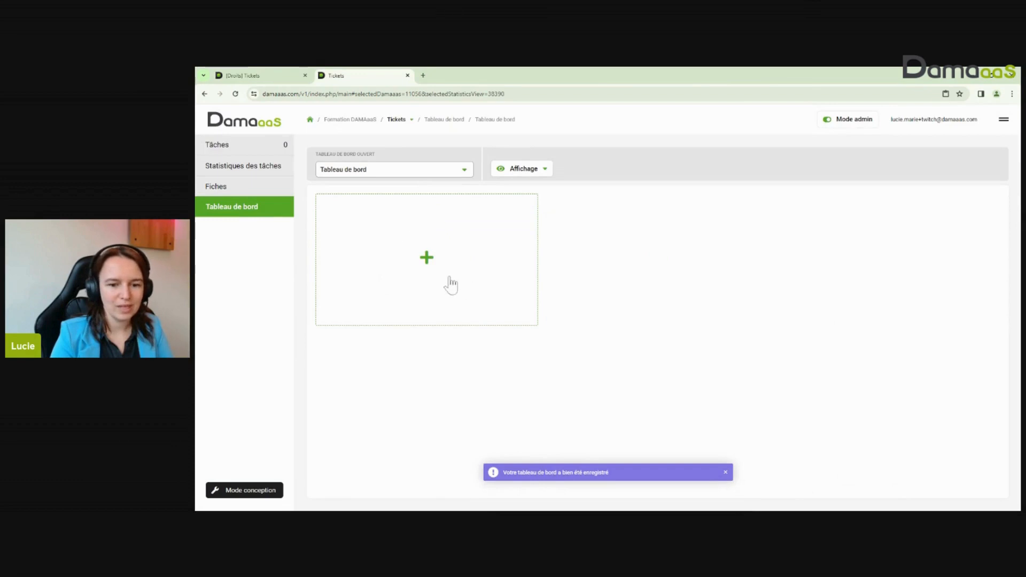
Step: Add the Nouvelle vue chart to the Tableau de bord dashboard
{"action": "left_click", "coordinate": [465, 287]}
{"action": "left_click", "coordinate": [873, 166]}
{"action": "left_click", "coordinate": [878, 193]}
{"action": "left_click", "coordinate": [835, 498]}
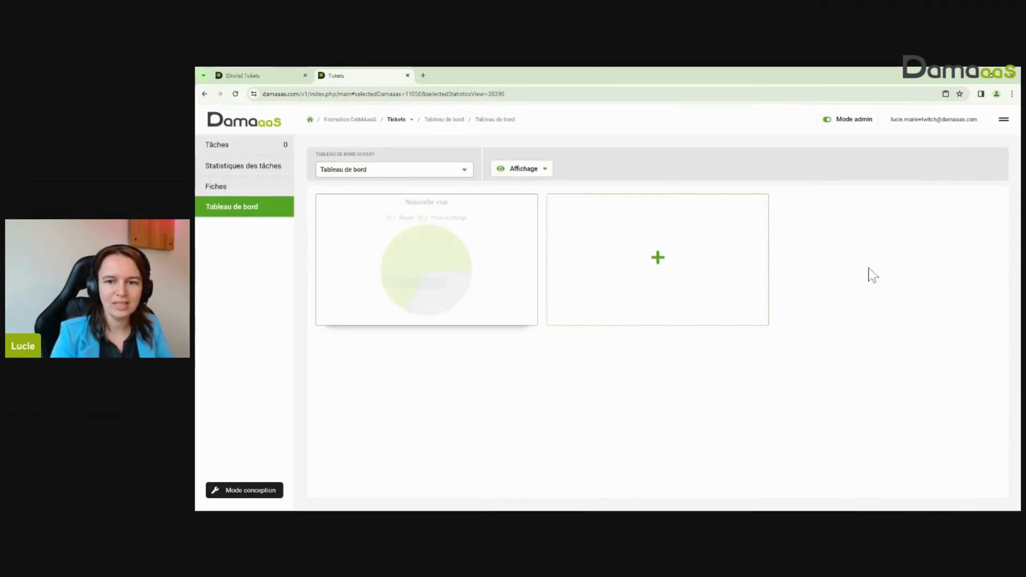
Step: Turn off admin mode and open the Tableau de bord dashboard as a regular user sees it
{"action": "left_click", "coordinate": [828, 121]}
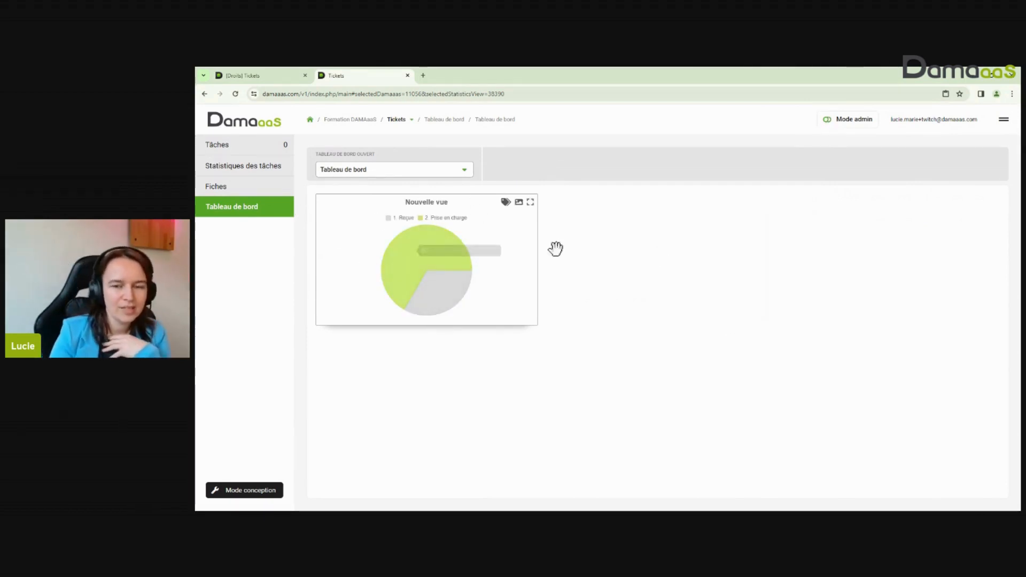
{"action": "left_click", "coordinate": [413, 175]}
{"action": "left_click", "coordinate": [412, 196]}
Step: Turn on admin mode, review the dashboard's publishing options without changing them, and return to regular user display
{"action": "left_click", "coordinate": [828, 119]}
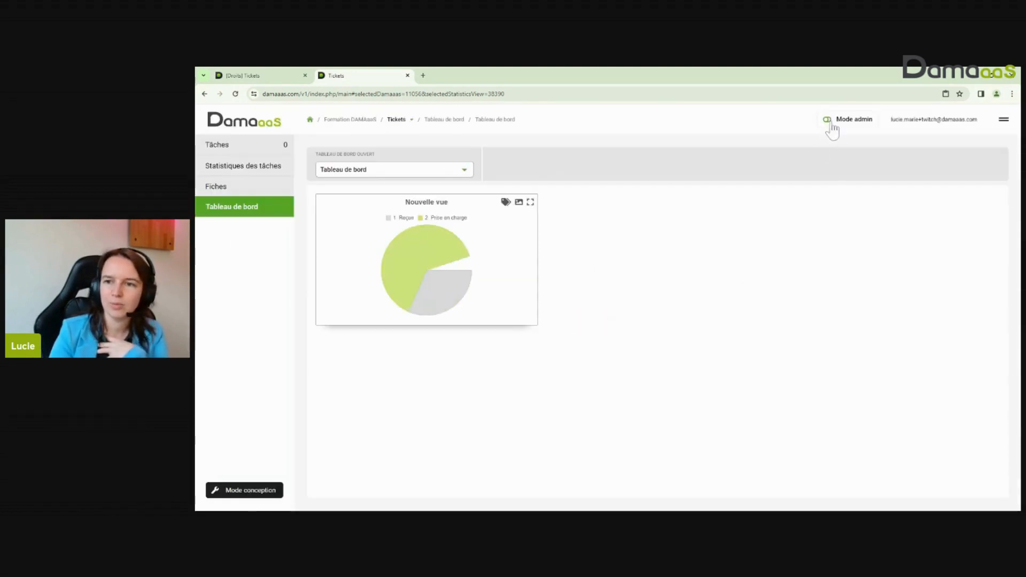
{"action": "left_click", "coordinate": [545, 169]}
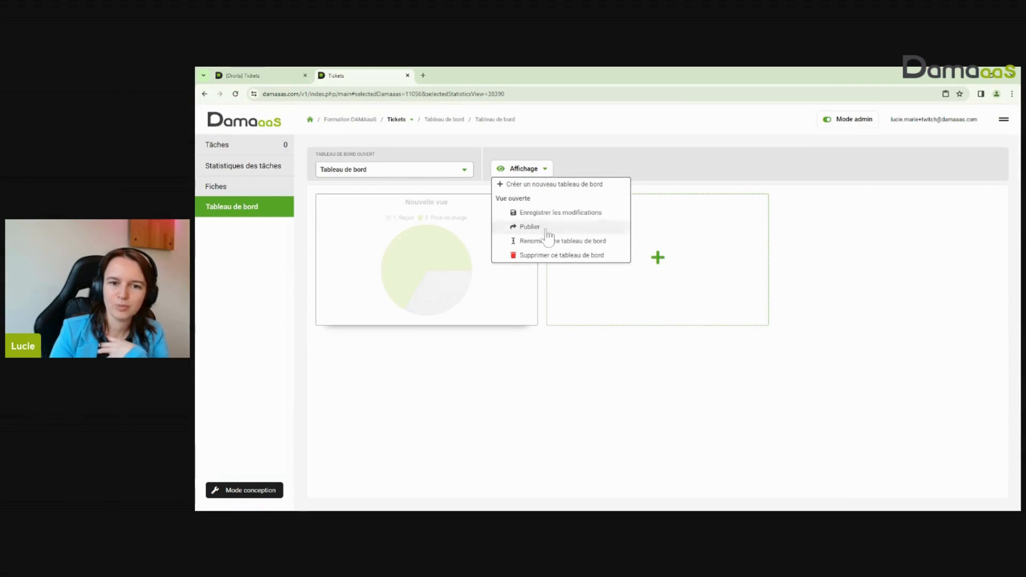
{"action": "left_click", "coordinate": [541, 227]}
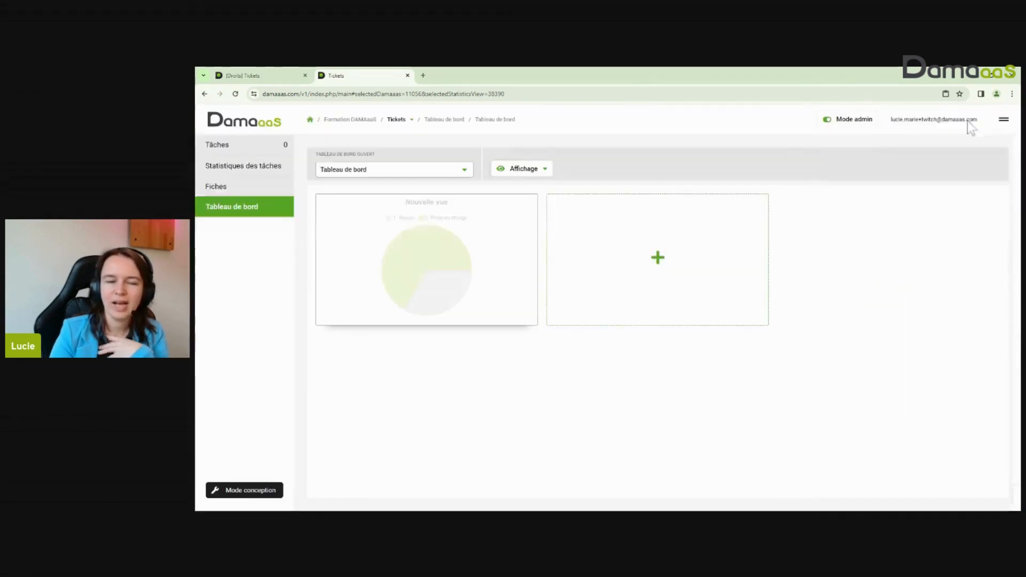
{"action": "left_click", "coordinate": [1005, 120]}
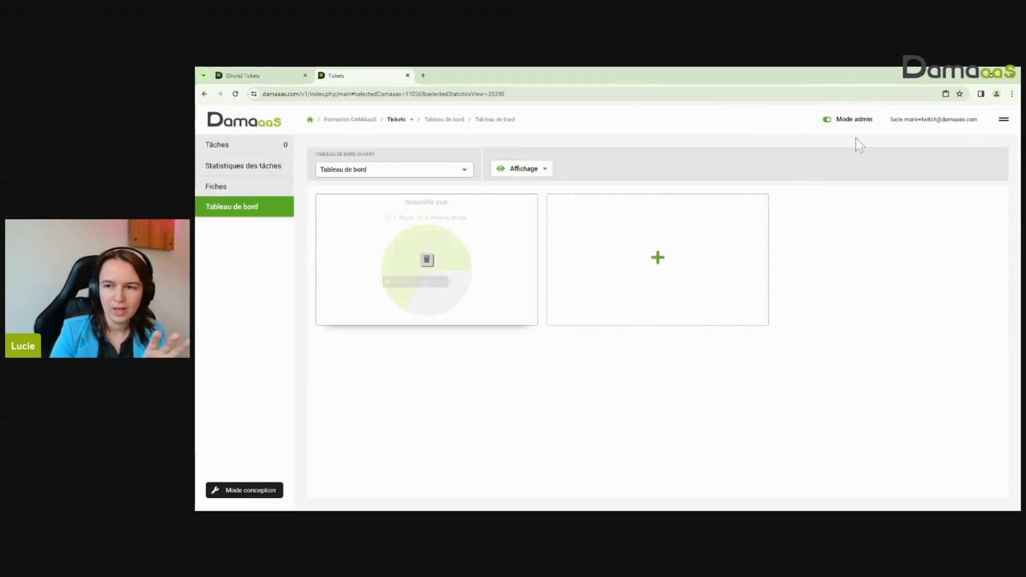
{"action": "left_click", "coordinate": [828, 120]}
{"action": "mouse_move", "coordinate": [406, 271]}
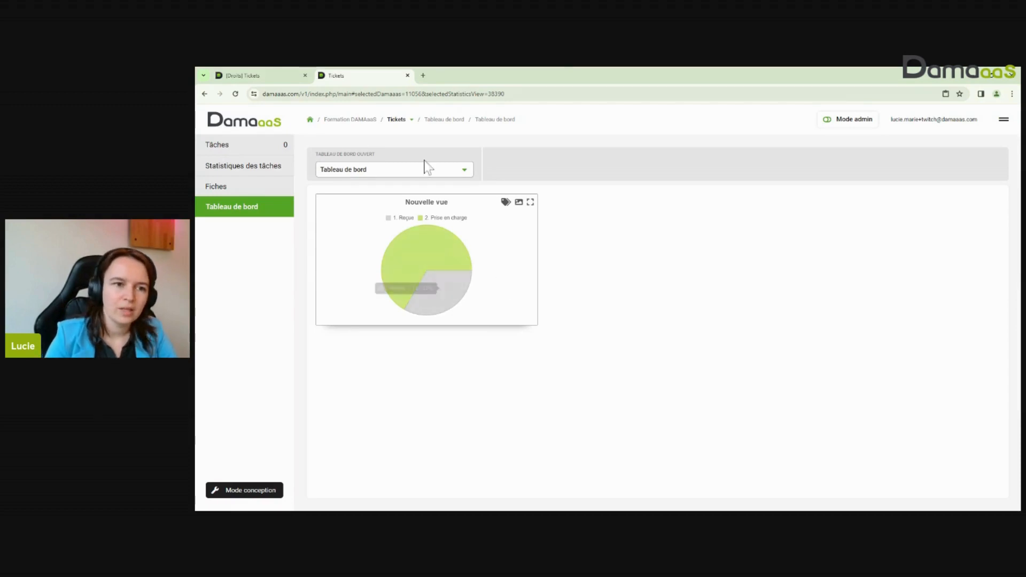
Step: Check the access right for the export functions and open the Tickets module's Fiches page
{"action": "left_click", "coordinate": [251, 76]}
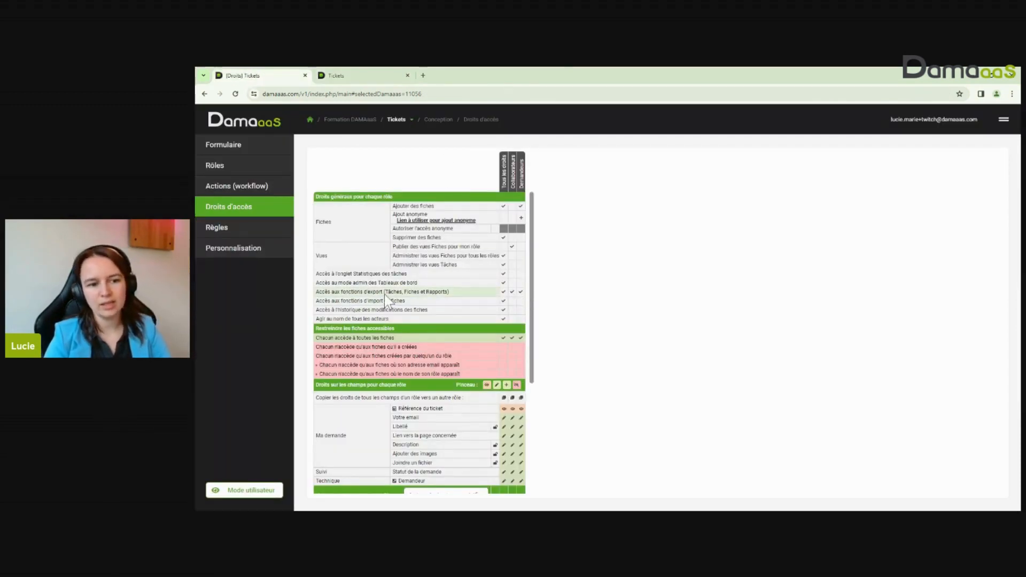
{"action": "left_click", "coordinate": [370, 70]}
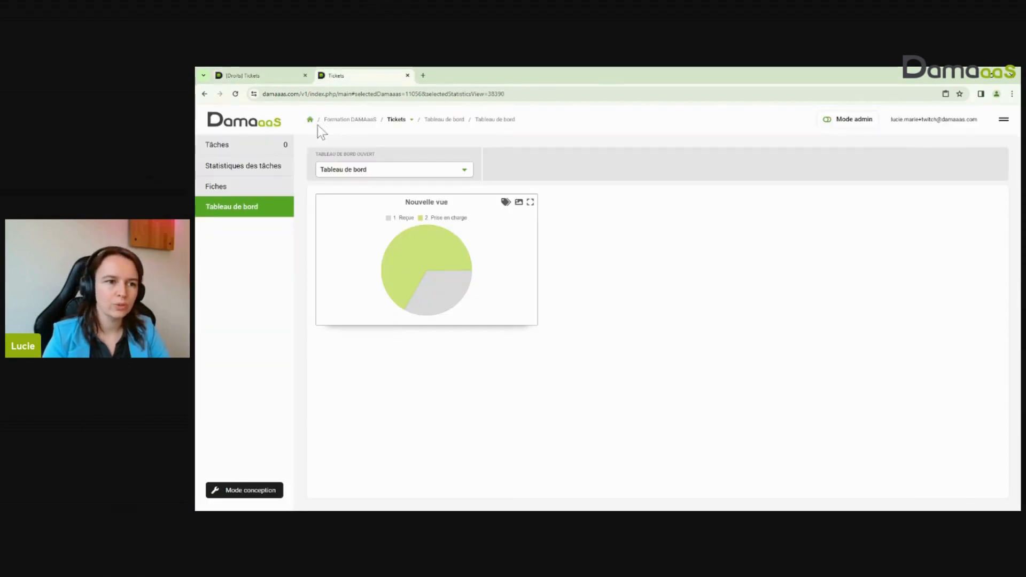
{"action": "left_click", "coordinate": [232, 187]}
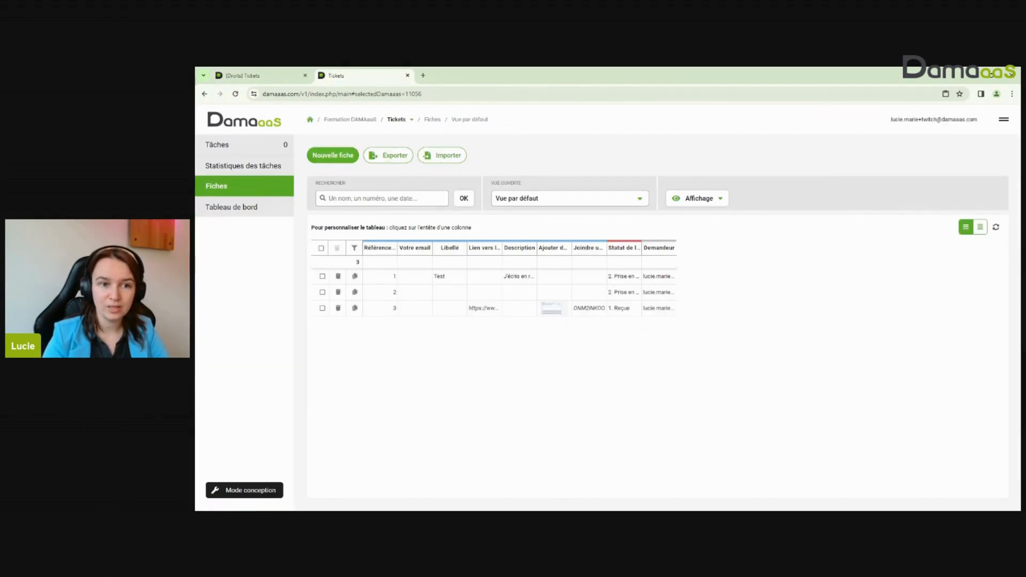
Step: Export the current view as XLSX with French JJ/MM/AAAA dates, the full discussion field history and the renamed column names
{"action": "left_click", "coordinate": [393, 161]}
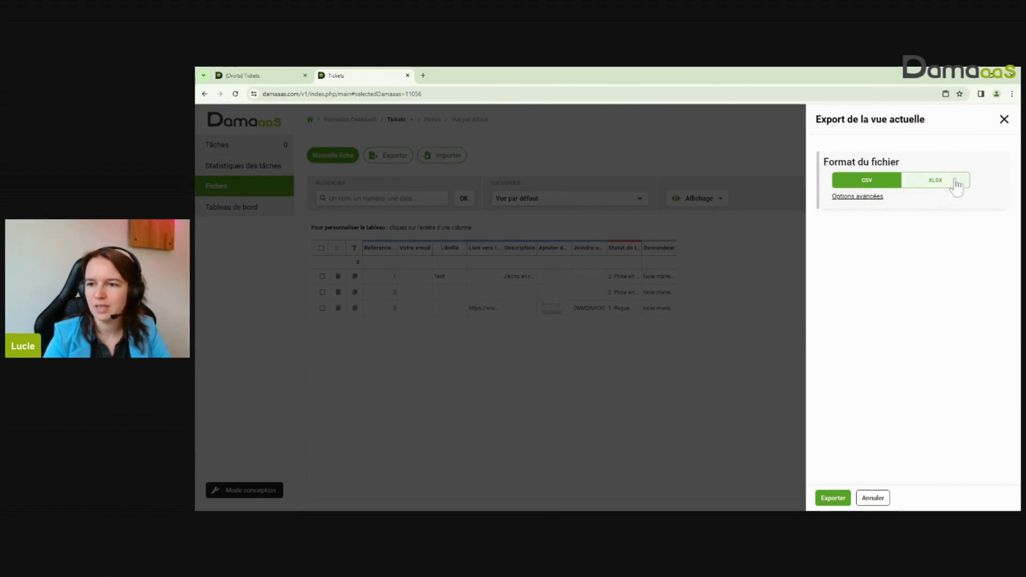
{"action": "left_click", "coordinate": [941, 187]}
{"action": "left_click", "coordinate": [856, 197]}
{"action": "left_click", "coordinate": [882, 225]}
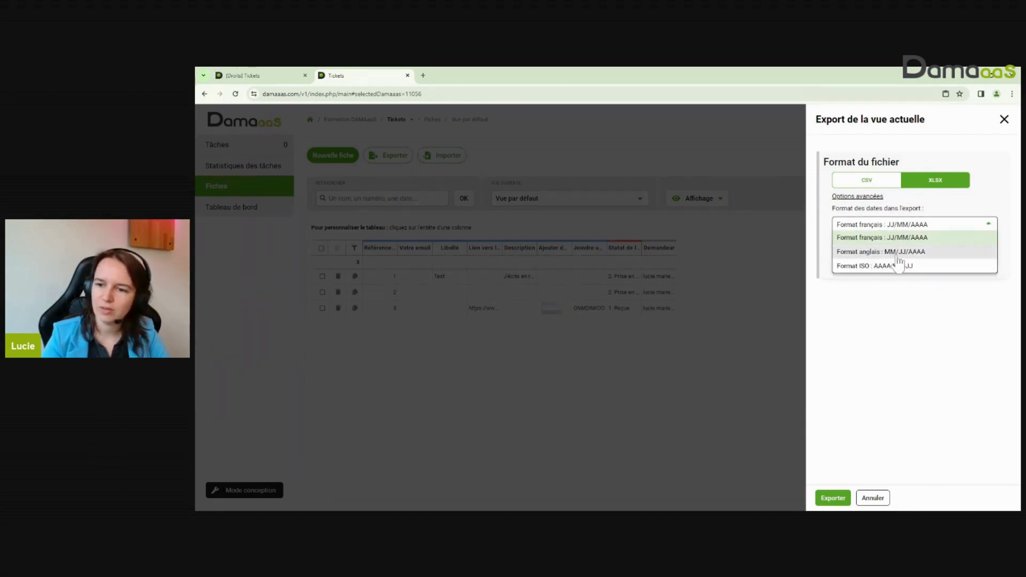
{"action": "left_click", "coordinate": [882, 238]}
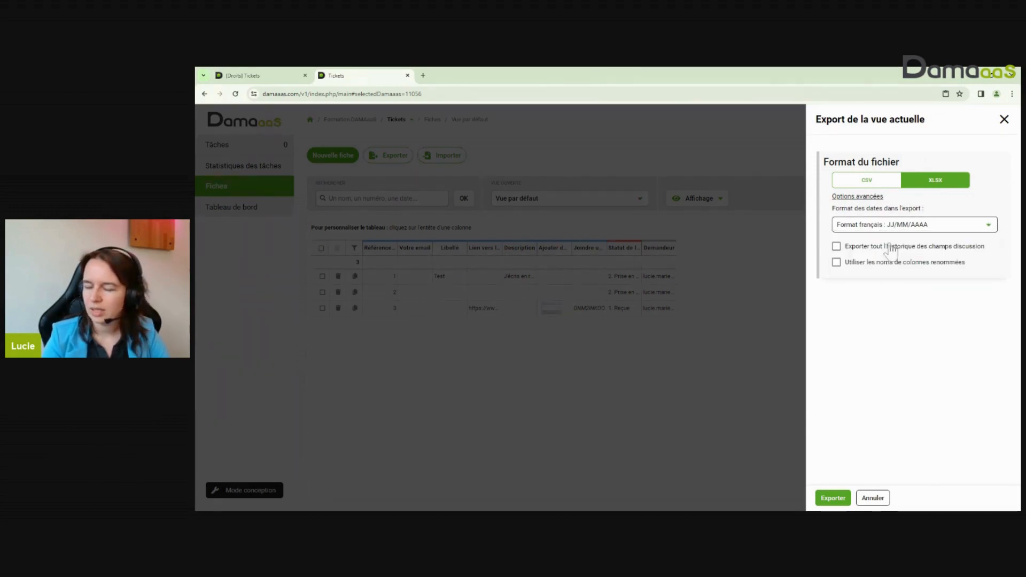
{"action": "left_click", "coordinate": [881, 247]}
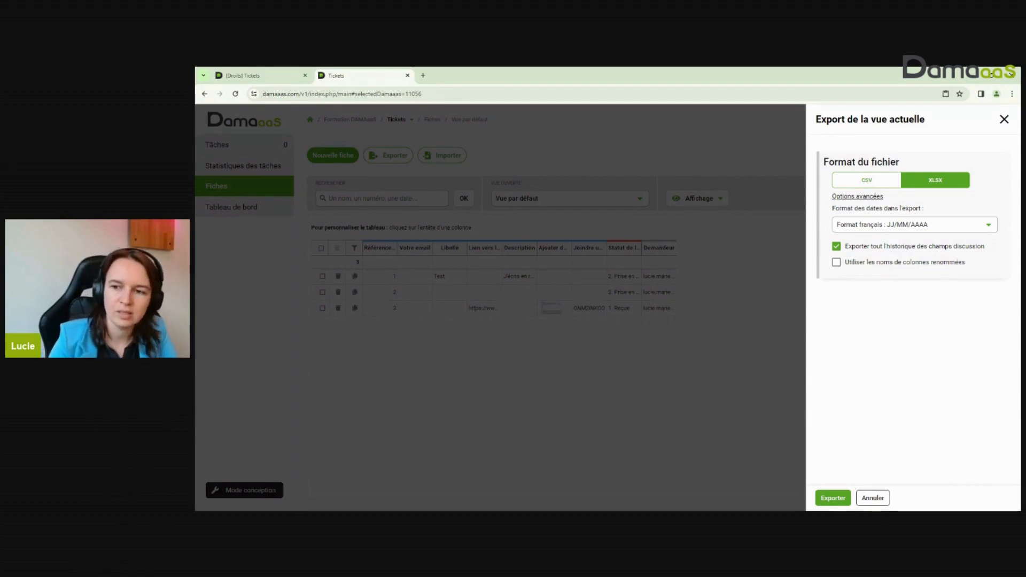
{"action": "left_click", "coordinate": [879, 264]}
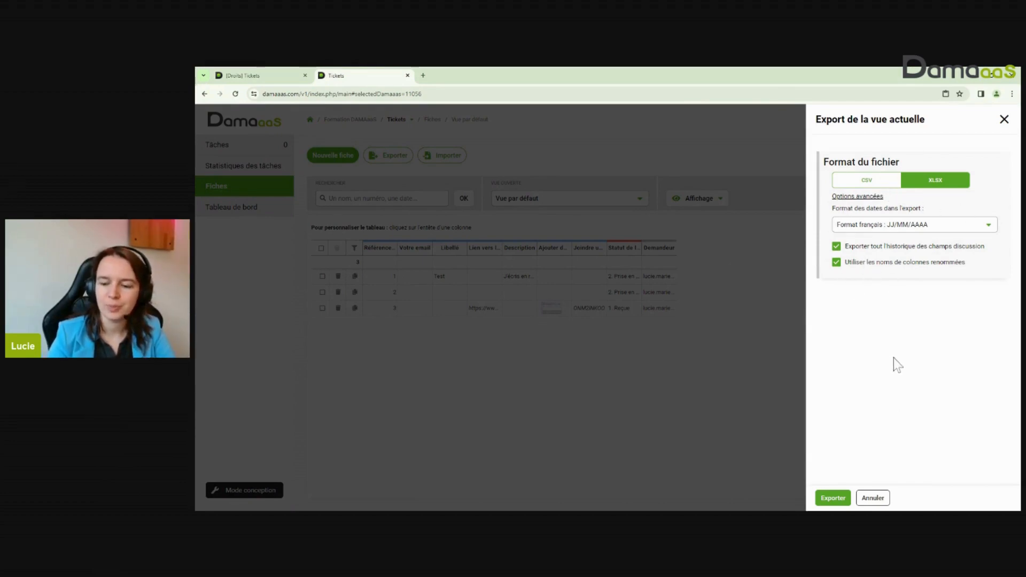
{"action": "left_click", "coordinate": [833, 498]}
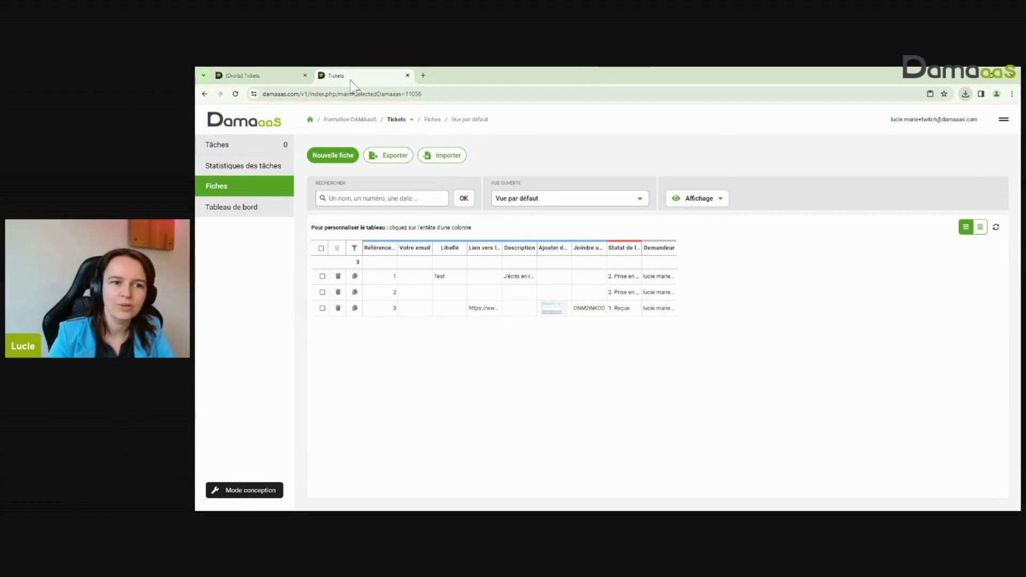
Step: Check the import access right, review the import's date format, file selection and email deactivation options, and cancel the import
{"action": "left_click", "coordinate": [255, 74]}
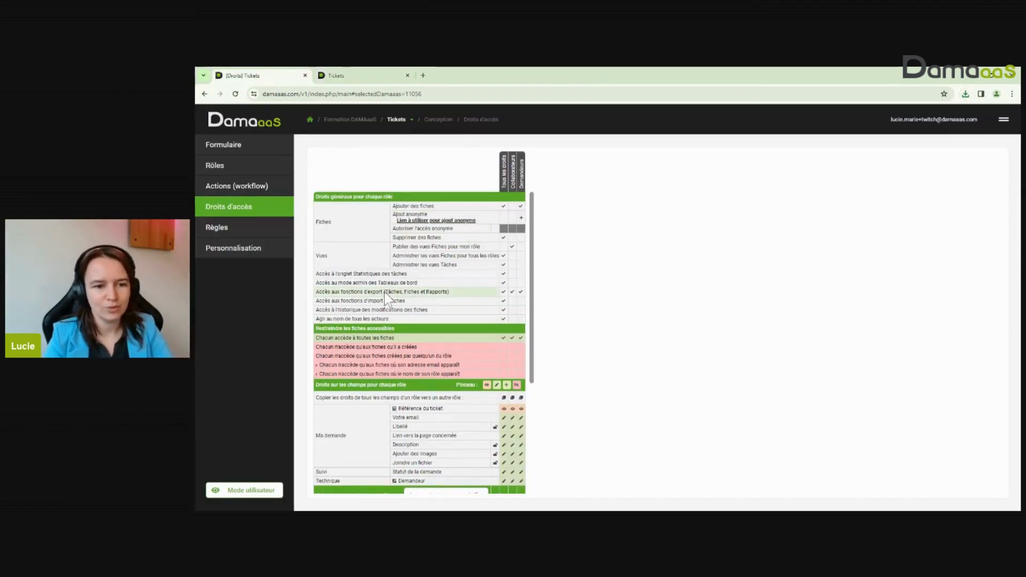
{"action": "left_click", "coordinate": [374, 78]}
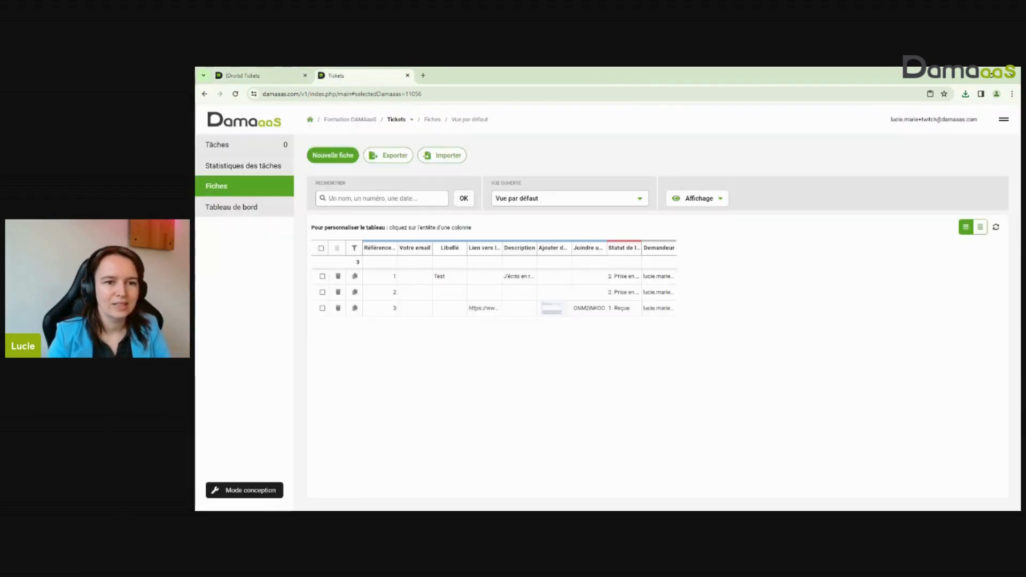
{"action": "left_click", "coordinate": [443, 155]}
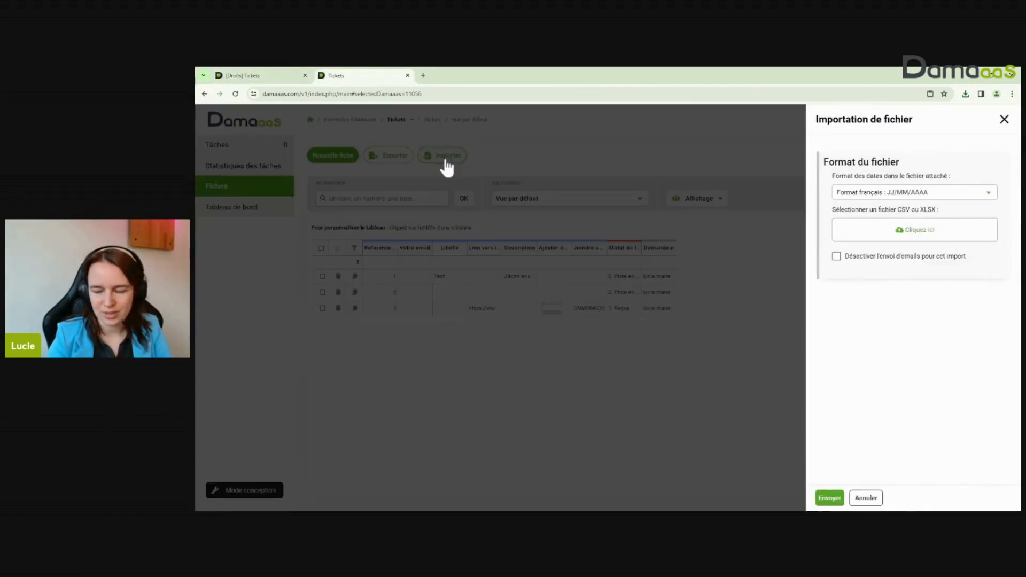
{"action": "left_click", "coordinate": [879, 194]}
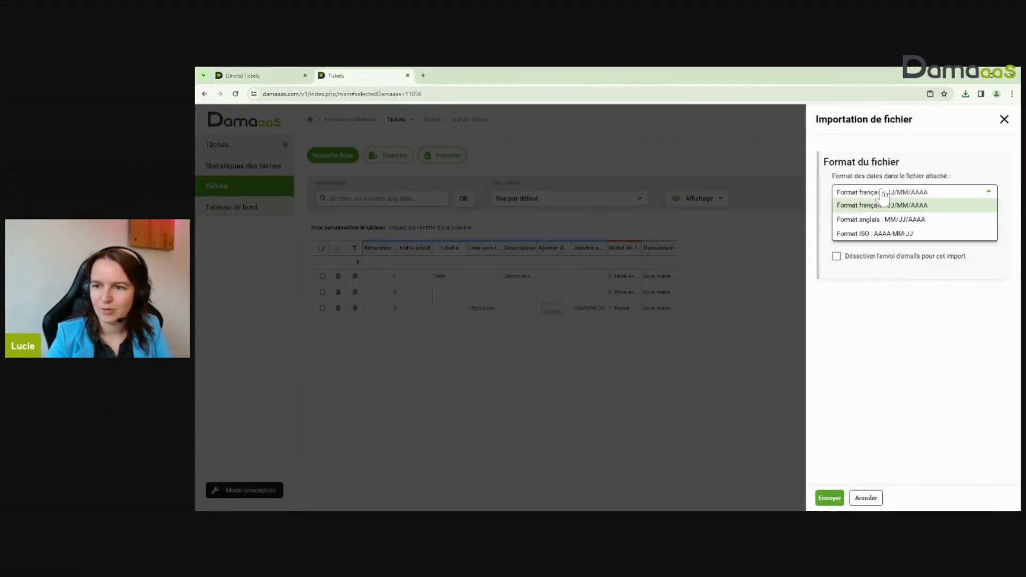
{"action": "left_click", "coordinate": [885, 197]}
{"action": "left_click", "coordinate": [898, 233]}
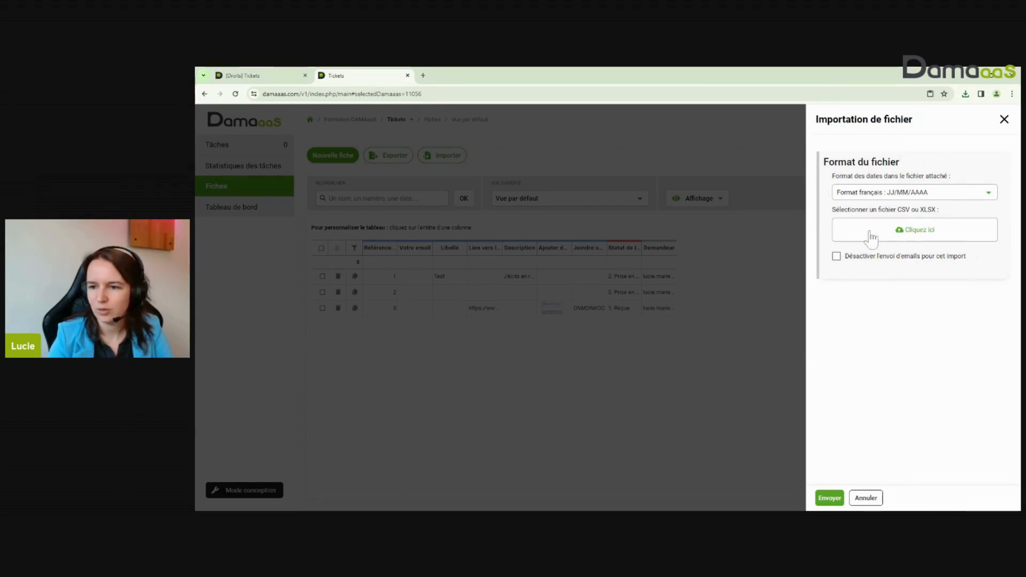
{"action": "left_click", "coordinate": [853, 262]}
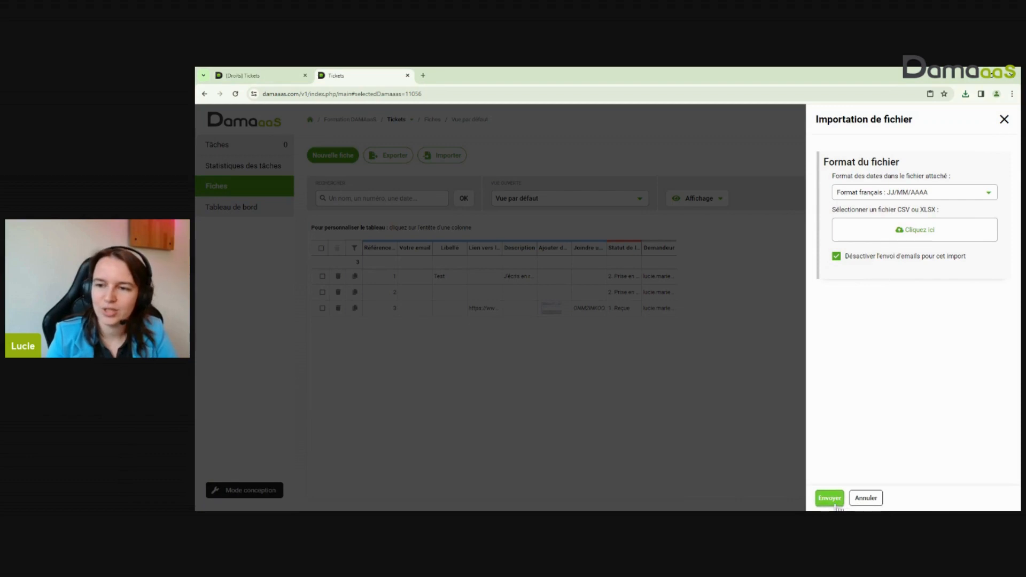
{"action": "left_click", "coordinate": [865, 498]}
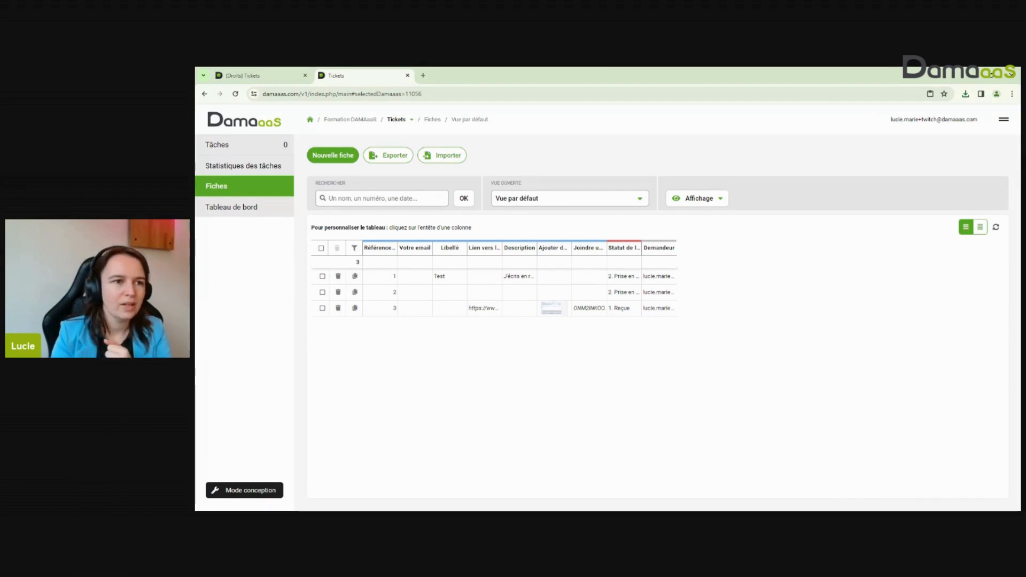
Step: Check the access right for the modification history, open ticket 1 and display its Historique des modifications
{"action": "left_click", "coordinate": [296, 73]}
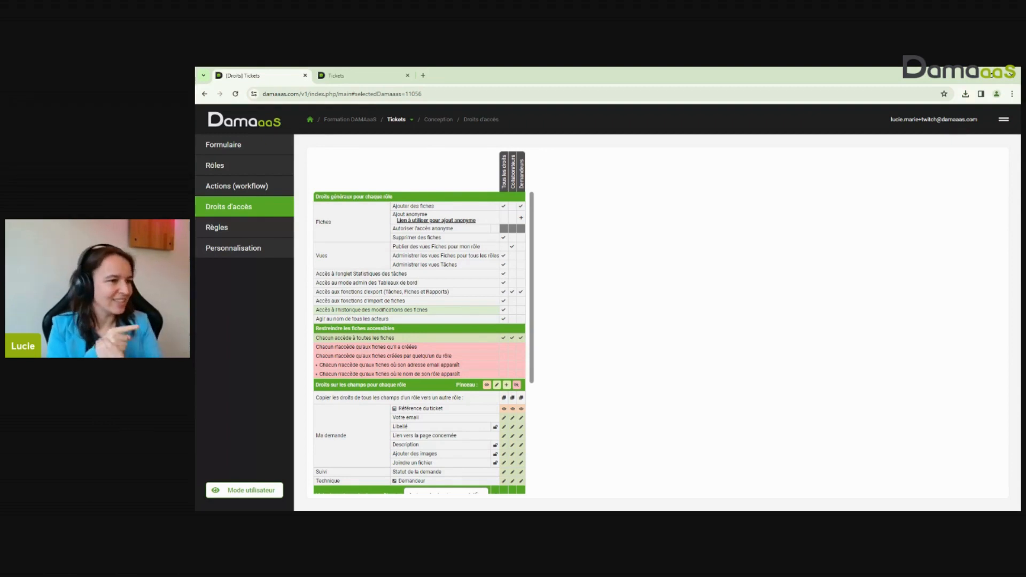
{"action": "left_click", "coordinate": [331, 75]}
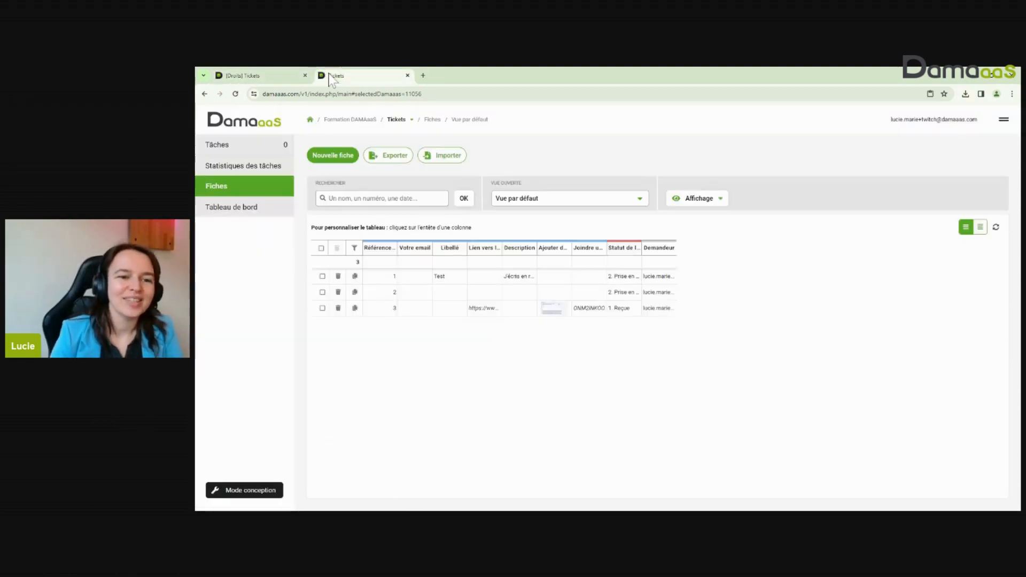
{"action": "left_click", "coordinate": [495, 288]}
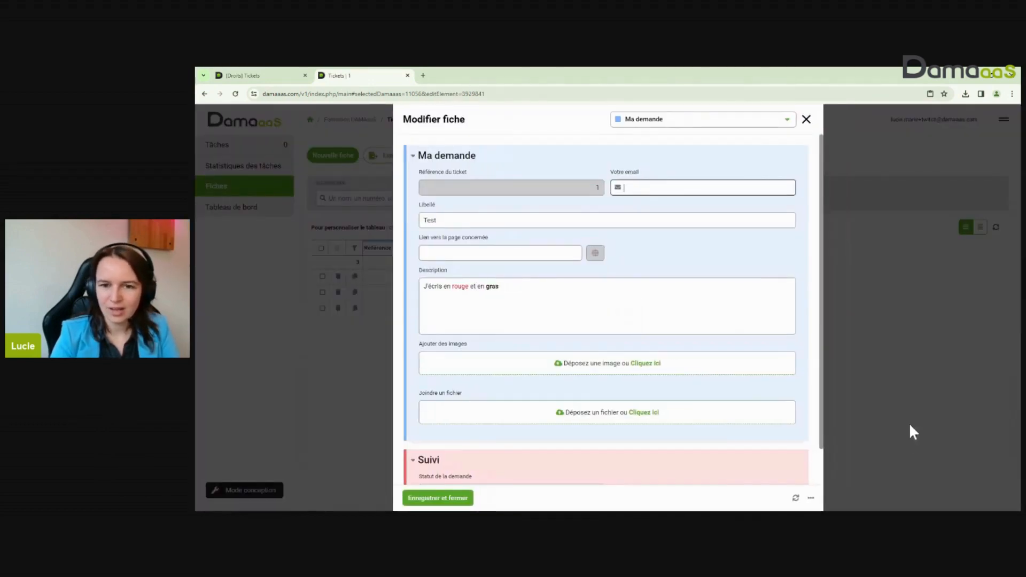
{"action": "left_click", "coordinate": [813, 501]}
{"action": "left_click", "coordinate": [812, 500]}
{"action": "left_click", "coordinate": [803, 500]}
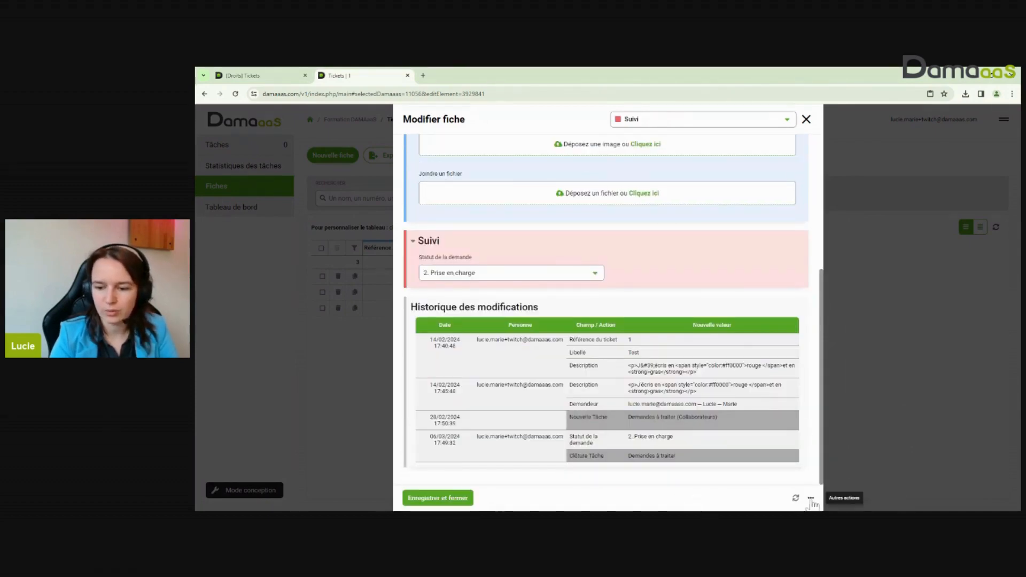
{"action": "left_click", "coordinate": [811, 499]}
{"action": "left_click", "coordinate": [813, 501]}
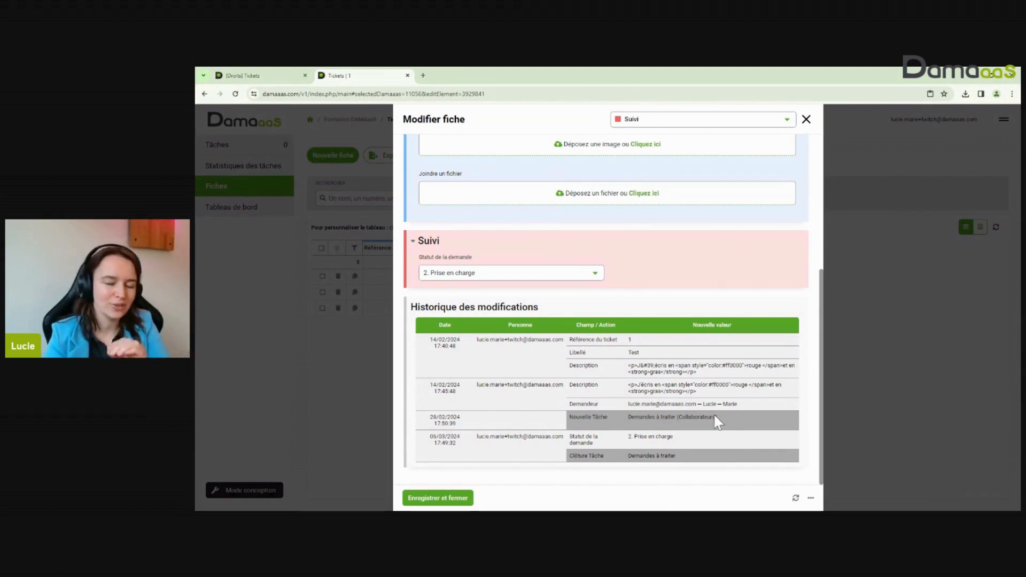
Step: Examine who made the latest status change in ticket 1's modification history
{"action": "left_click_drag", "start_coordinate": [494, 445], "coordinate": [553, 448]}
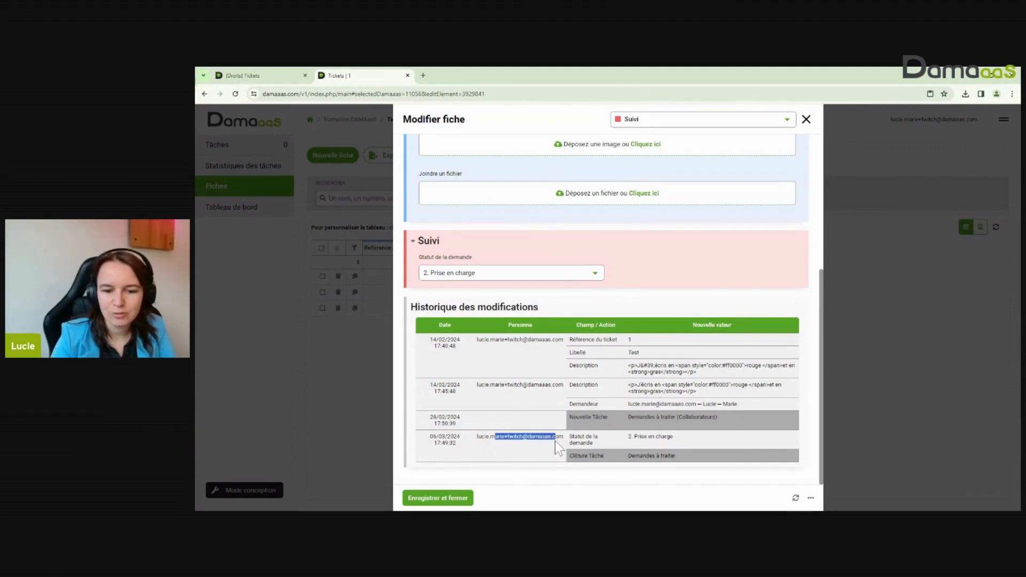
{"action": "left_click", "coordinate": [650, 441]}
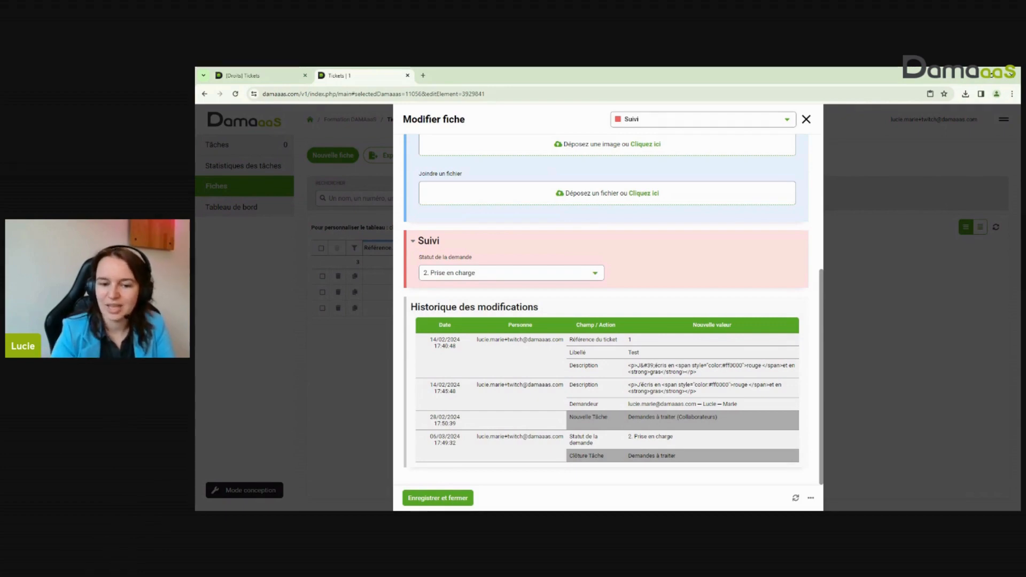
{"action": "left_click_drag", "start_coordinate": [529, 437], "coordinate": [551, 438]}
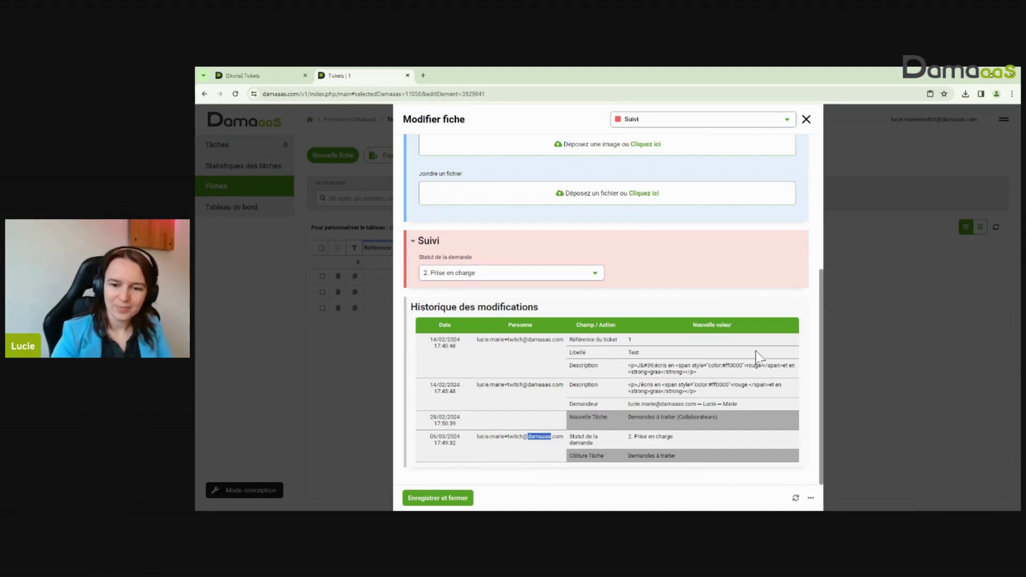
Step: Review the general access rights again, reload ticket 1 and look through its additional record actions
{"action": "left_click", "coordinate": [253, 75]}
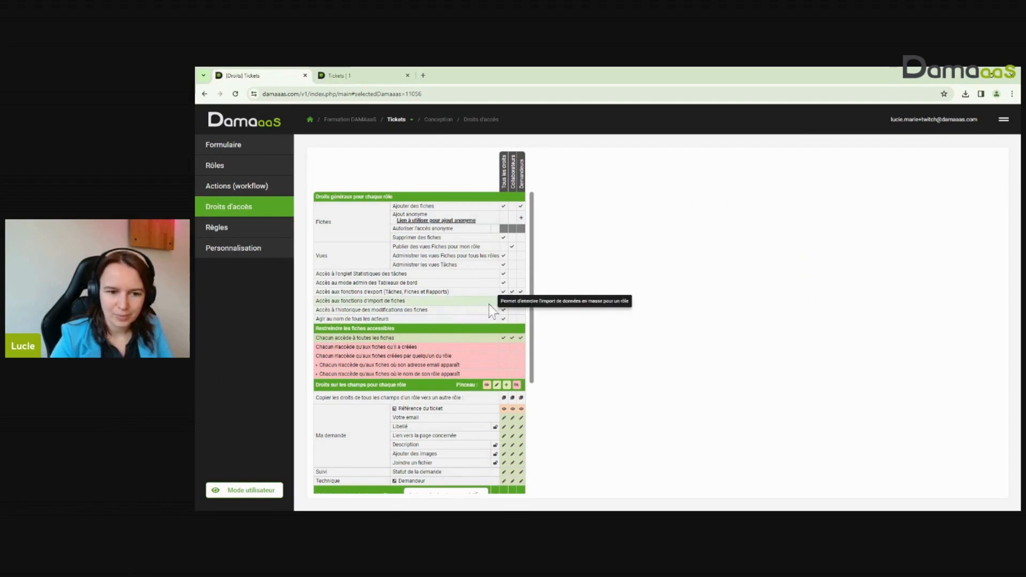
{"action": "left_click", "coordinate": [344, 76]}
{"action": "left_click", "coordinate": [796, 498]}
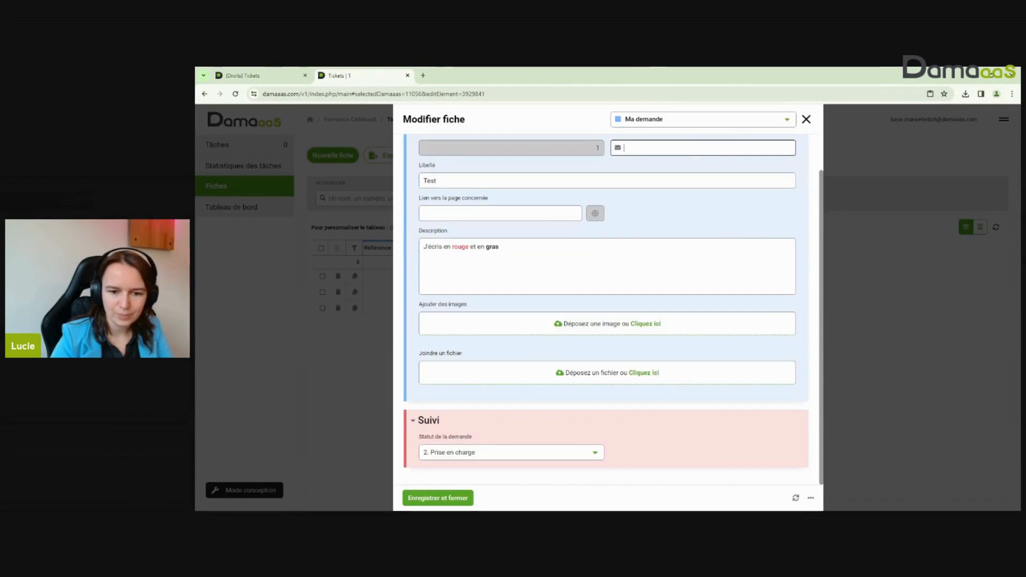
{"action": "left_click", "coordinate": [810, 499]}
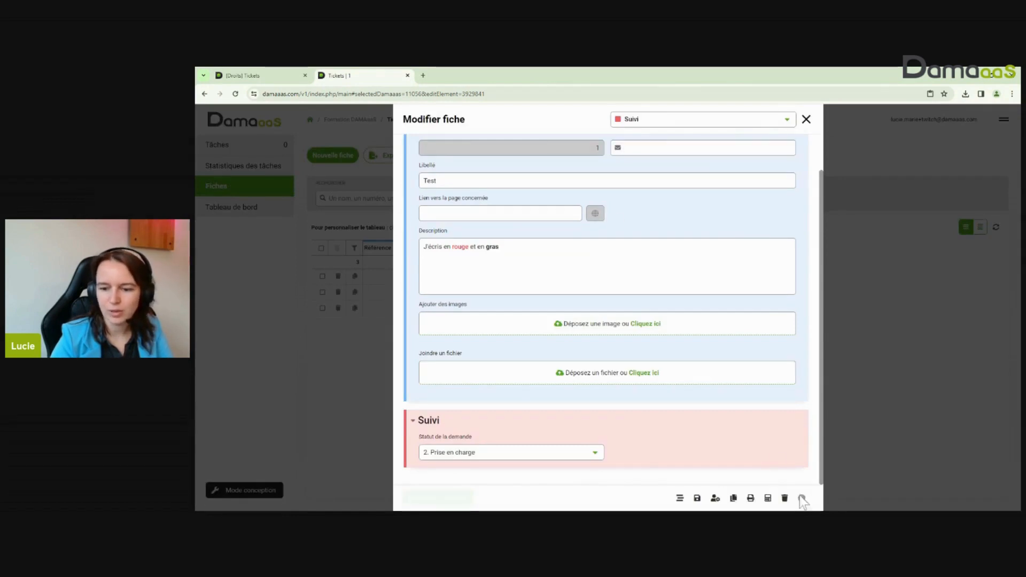
{"action": "left_click", "coordinate": [802, 499]}
{"action": "left_click", "coordinate": [811, 498]}
{"action": "left_click", "coordinate": [802, 499]}
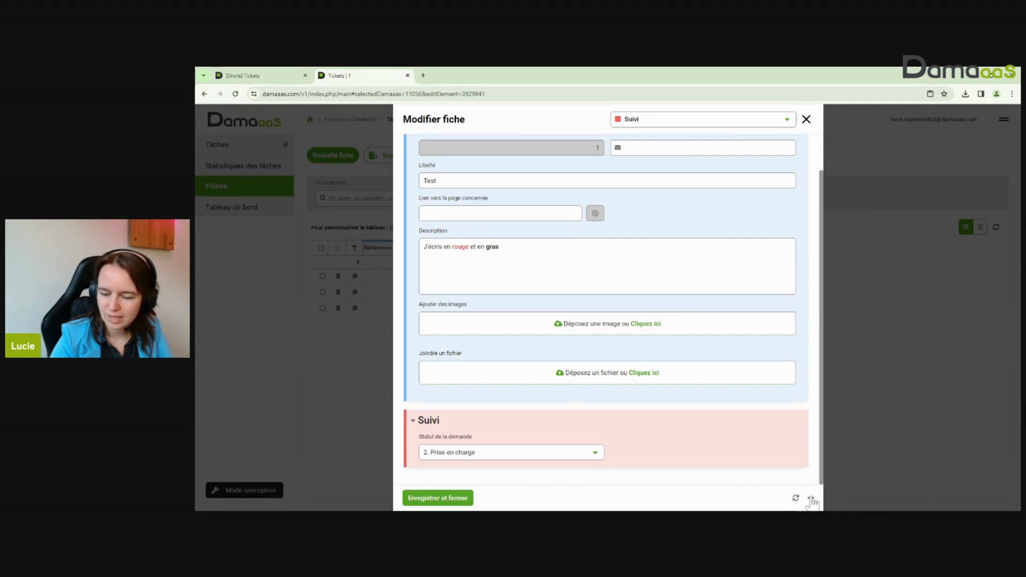
Step: Compare ticket 1's additional record actions with the module's general access rights, and close ticket 1
{"action": "left_click", "coordinate": [811, 499]}
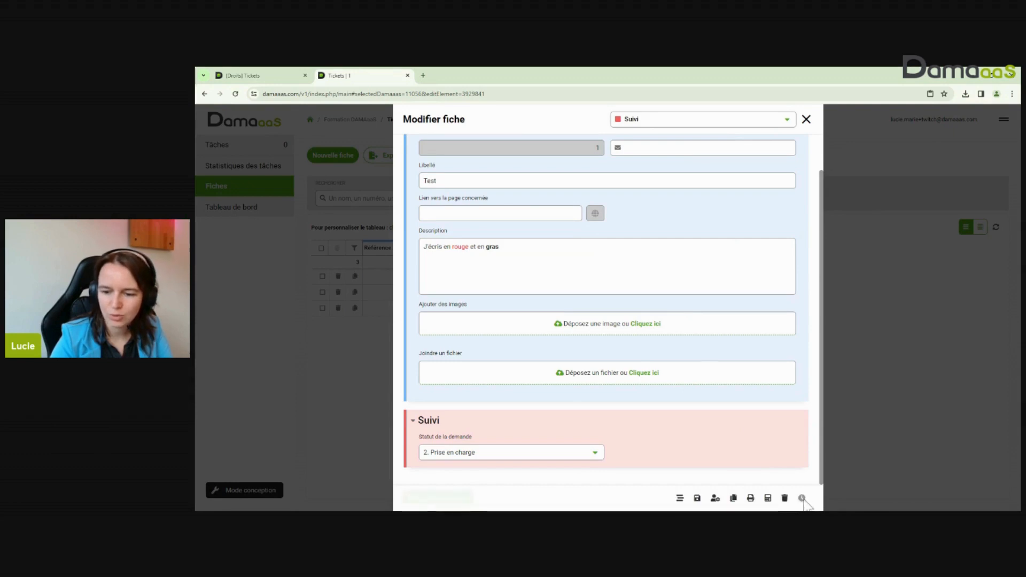
{"action": "left_click", "coordinate": [802, 499]}
{"action": "left_click", "coordinate": [267, 75]}
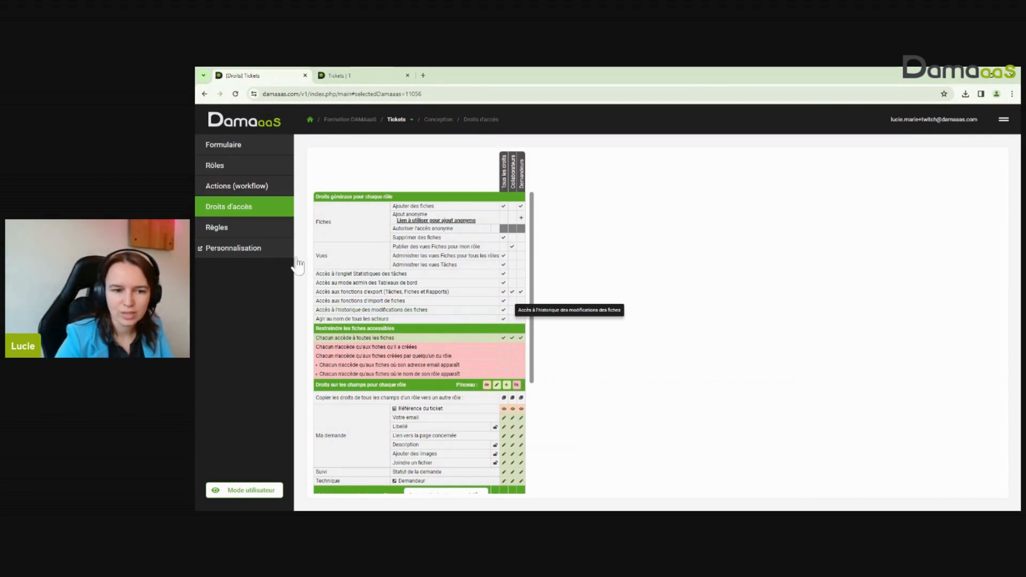
{"action": "left_click", "coordinate": [361, 74]}
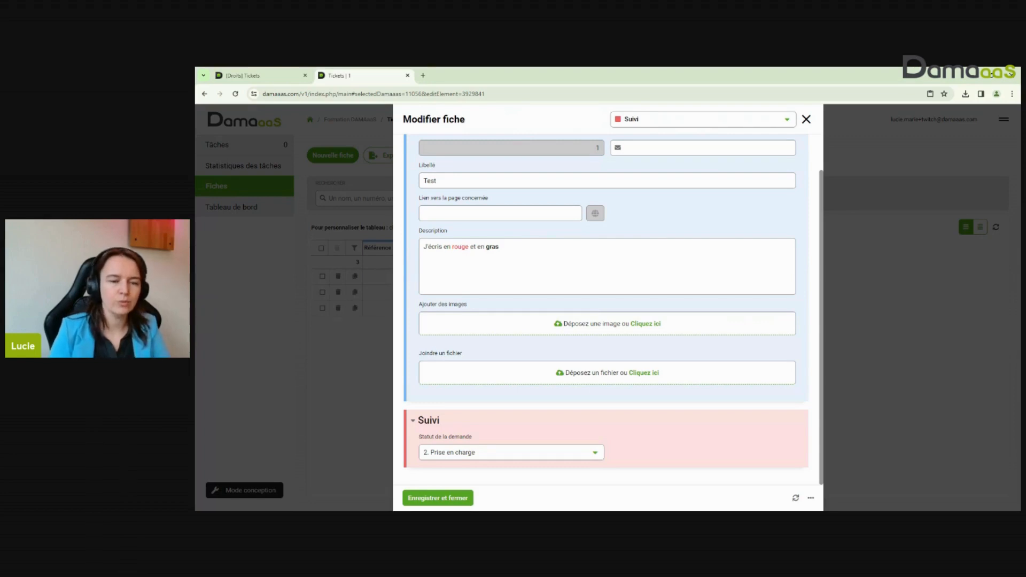
{"action": "left_click", "coordinate": [277, 77]}
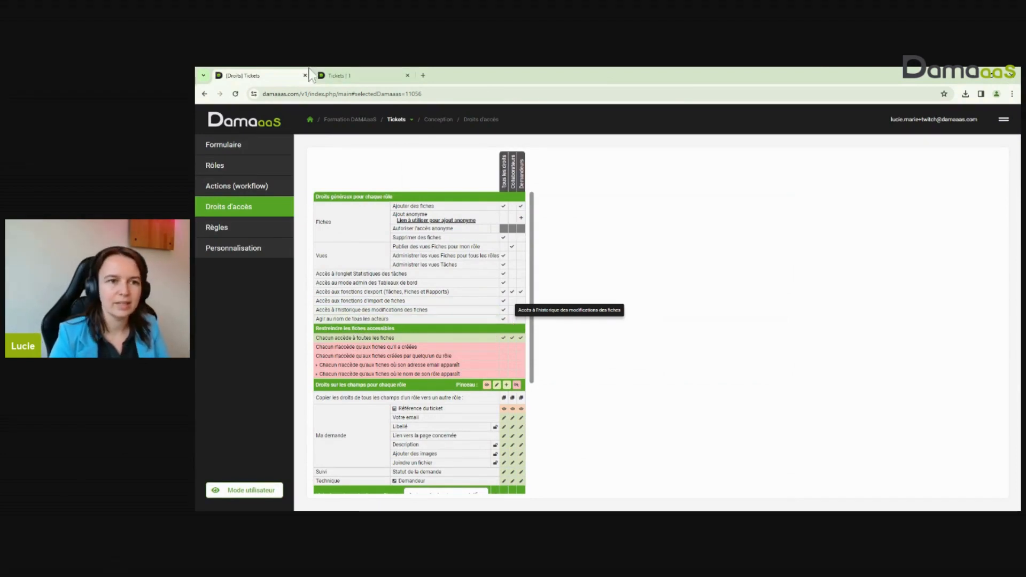
{"action": "left_click", "coordinate": [347, 75]}
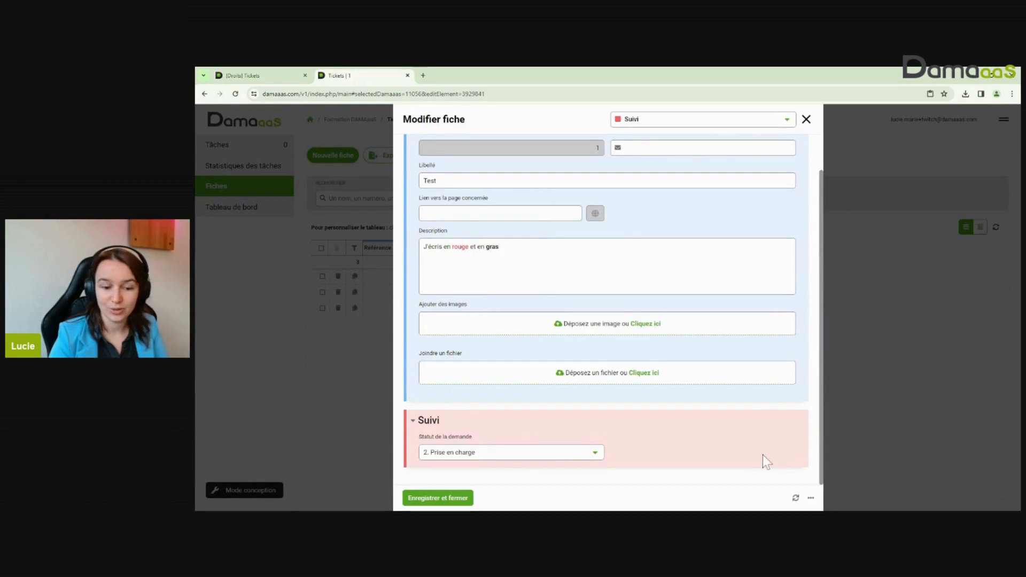
{"action": "left_click", "coordinate": [807, 119]}
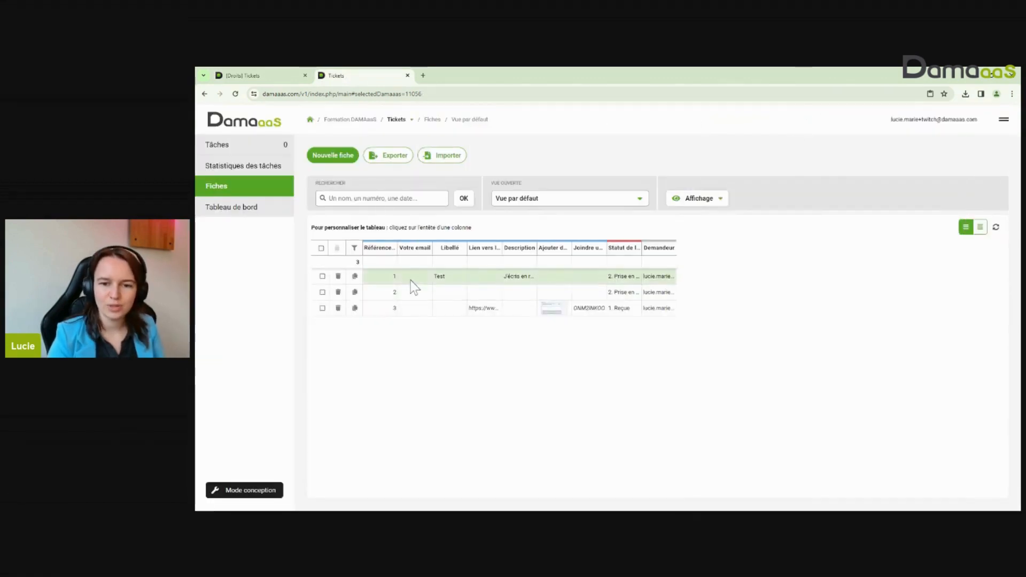
Step: Open ticket 3 and display the buttons for all actions in progress on the record
{"action": "left_click", "coordinate": [421, 304]}
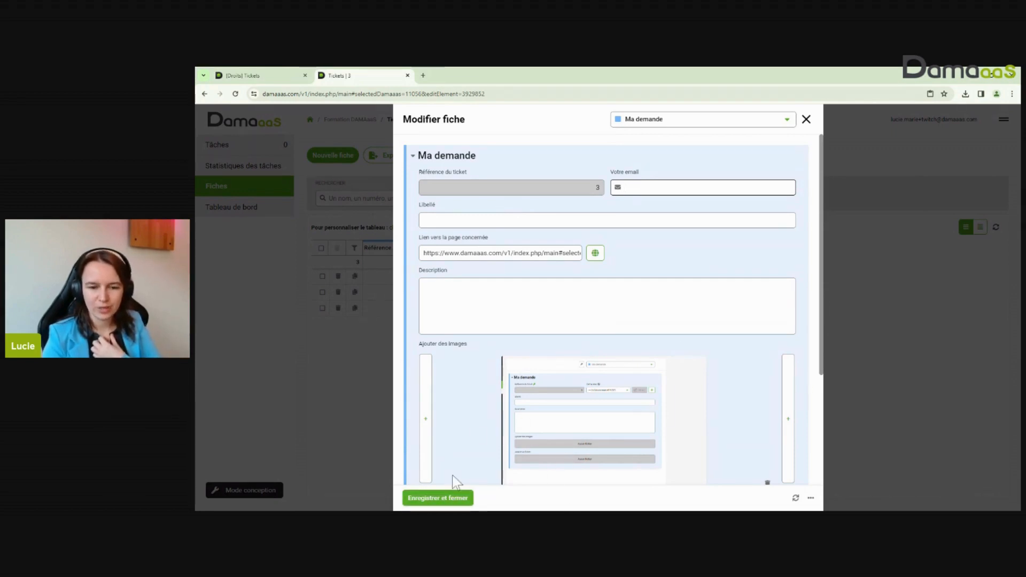
{"action": "left_click", "coordinate": [811, 500]}
{"action": "left_click", "coordinate": [803, 498]}
{"action": "left_click", "coordinate": [811, 499]}
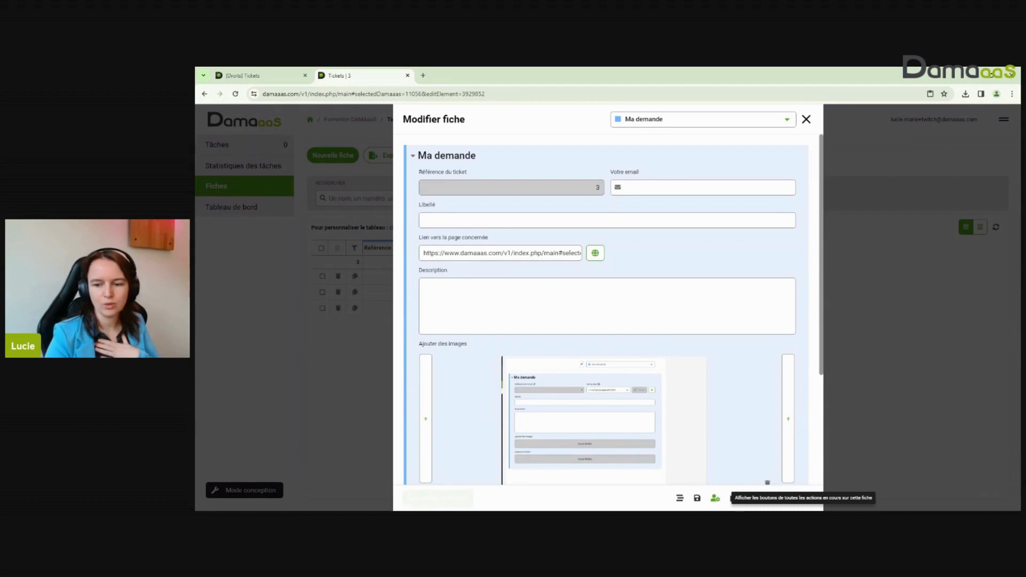
{"action": "left_click", "coordinate": [716, 498]}
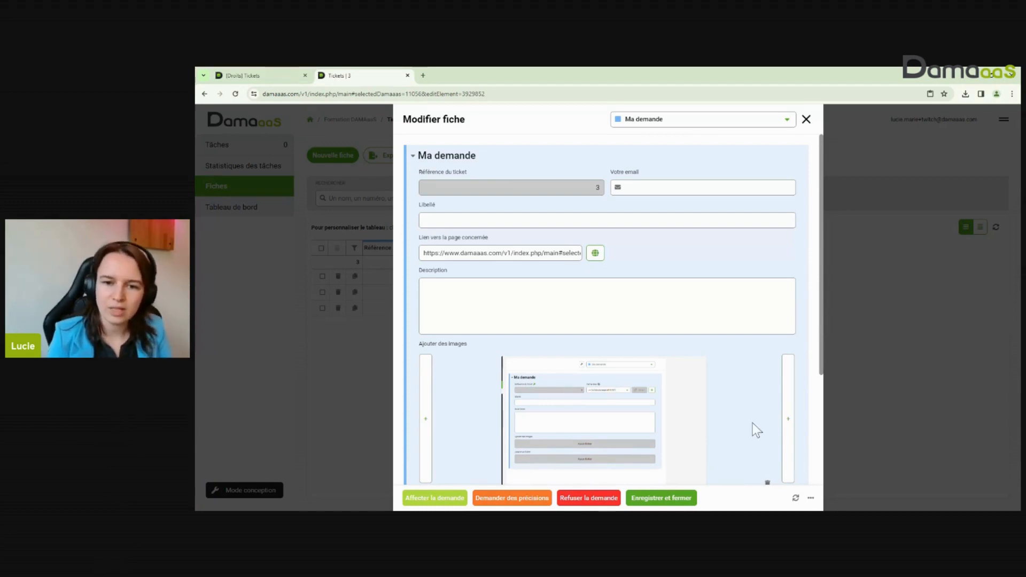
Step: Display ticket 3's Historique des modifications below the Suivi section
{"action": "left_click", "coordinate": [812, 498]}
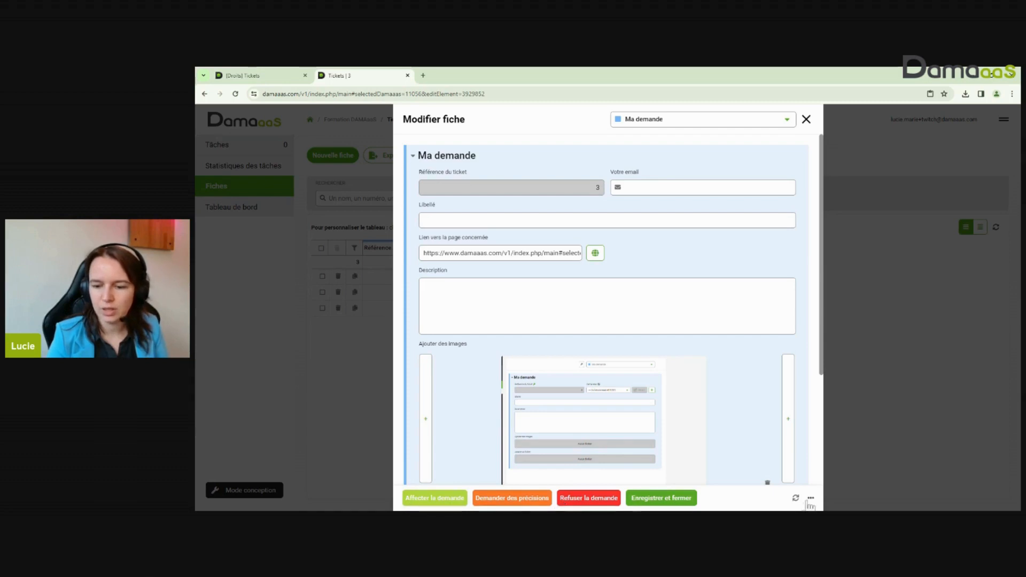
{"action": "scroll", "coordinate": [724, 370], "scroll_direction": "down", "scroll_amount": 1}
{"action": "scroll", "coordinate": [723, 370], "scroll_direction": "down", "scroll_amount": 5}
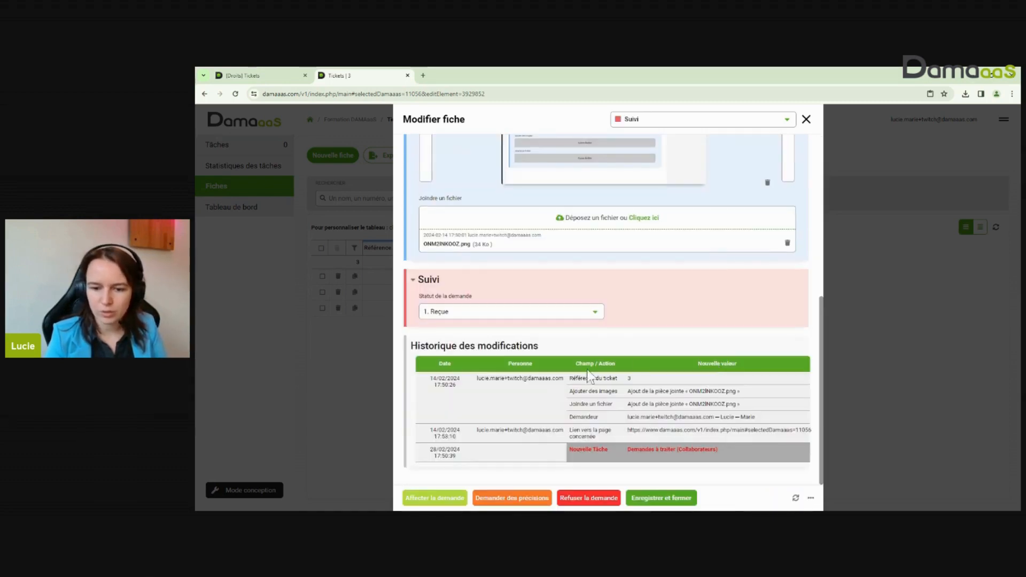
Step: Examine the Nouvelle Tâche entry and its assigned role in ticket 3's modification history, and return to the module's access rights
{"action": "left_click_drag", "start_coordinate": [642, 450], "coordinate": [654, 453]}
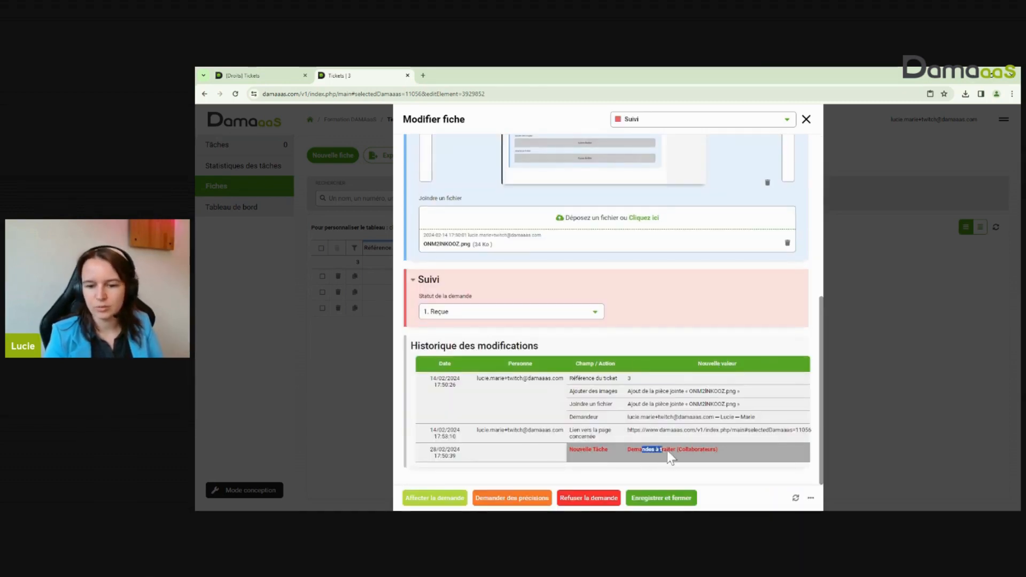
{"action": "triple_click", "coordinate": [667, 451]}
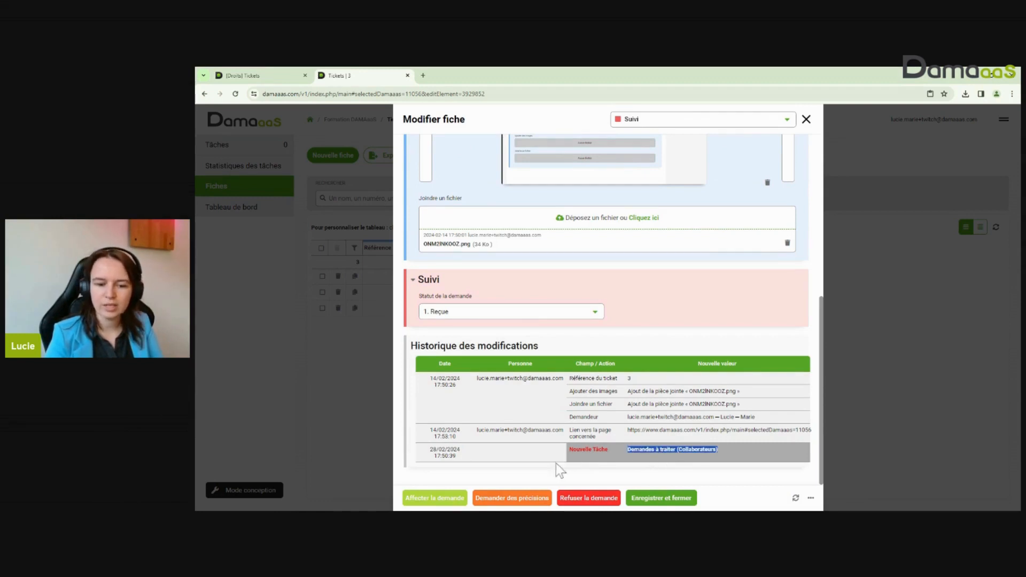
{"action": "double_click", "coordinate": [649, 453]}
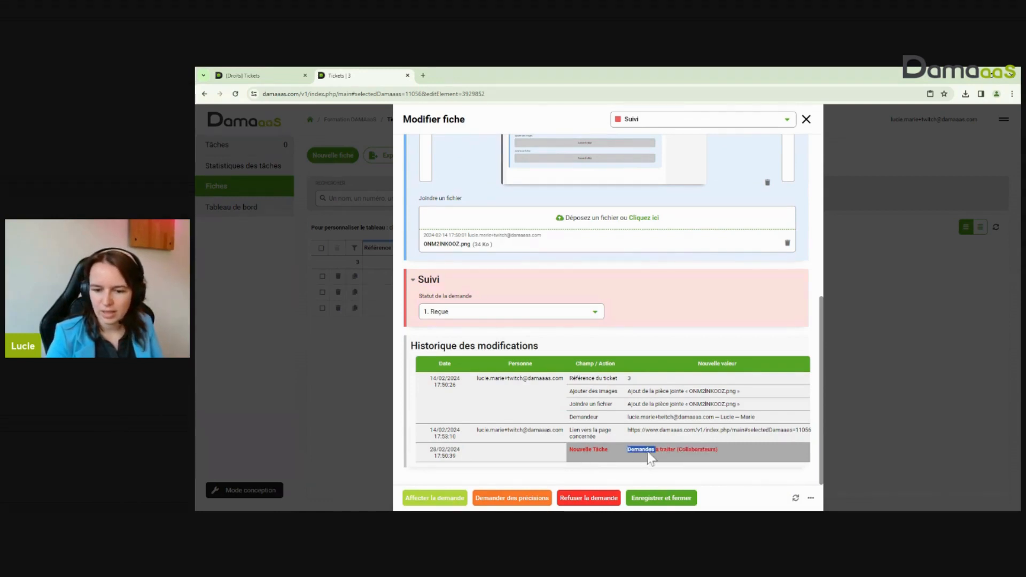
{"action": "left_click", "coordinate": [652, 453]}
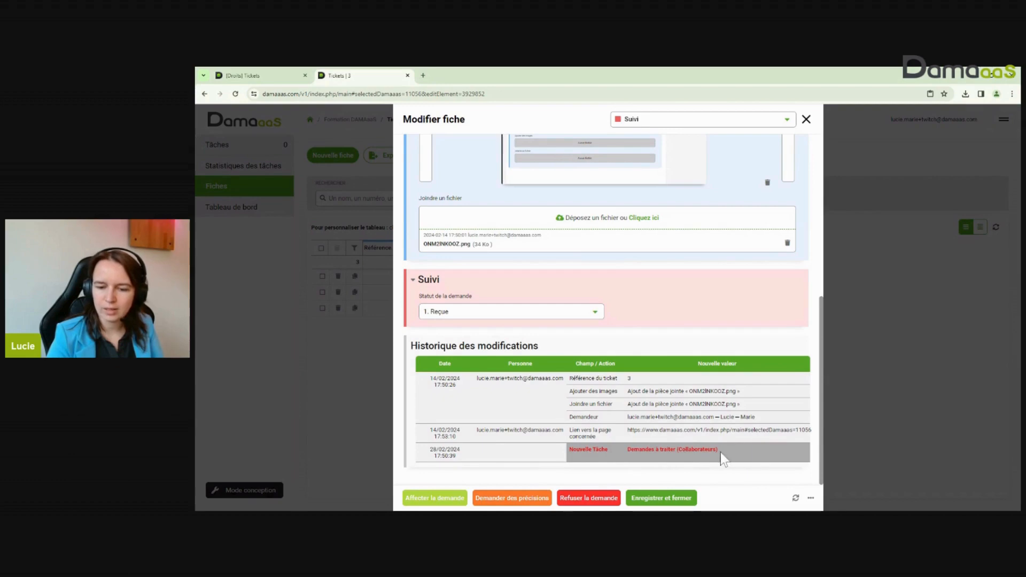
{"action": "left_click_drag", "start_coordinate": [718, 452], "coordinate": [630, 449]}
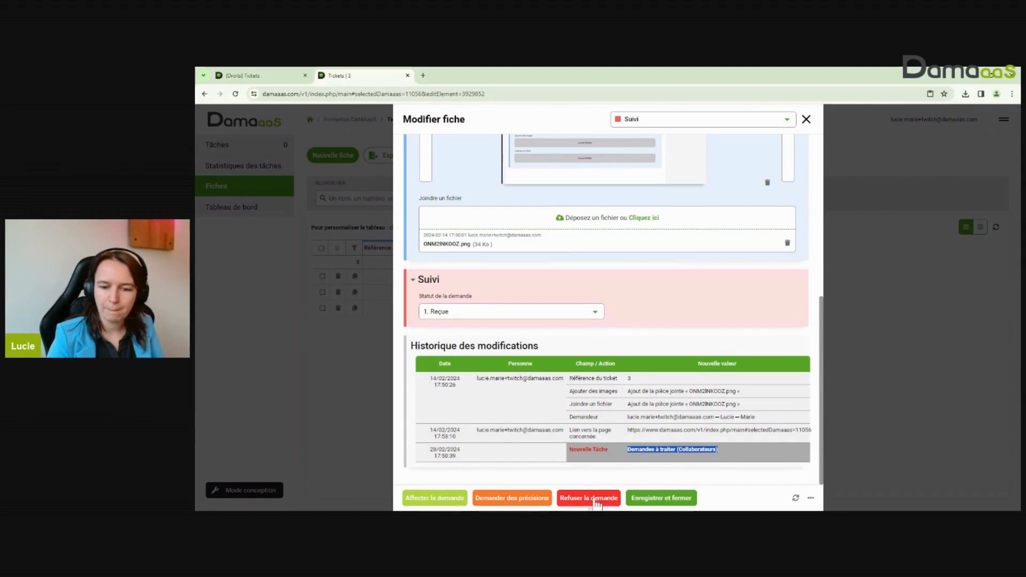
{"action": "left_click", "coordinate": [745, 450]}
{"action": "triple_click", "coordinate": [695, 449]}
{"action": "left_click", "coordinate": [749, 448]}
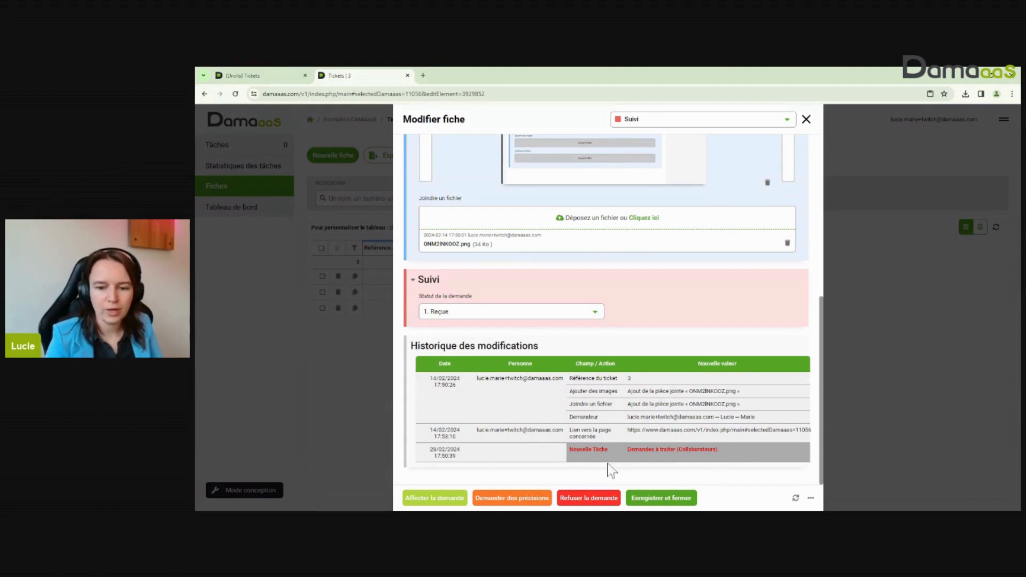
{"action": "left_click_drag", "start_coordinate": [640, 450], "coordinate": [680, 453]}
{"action": "double_click", "coordinate": [683, 450]}
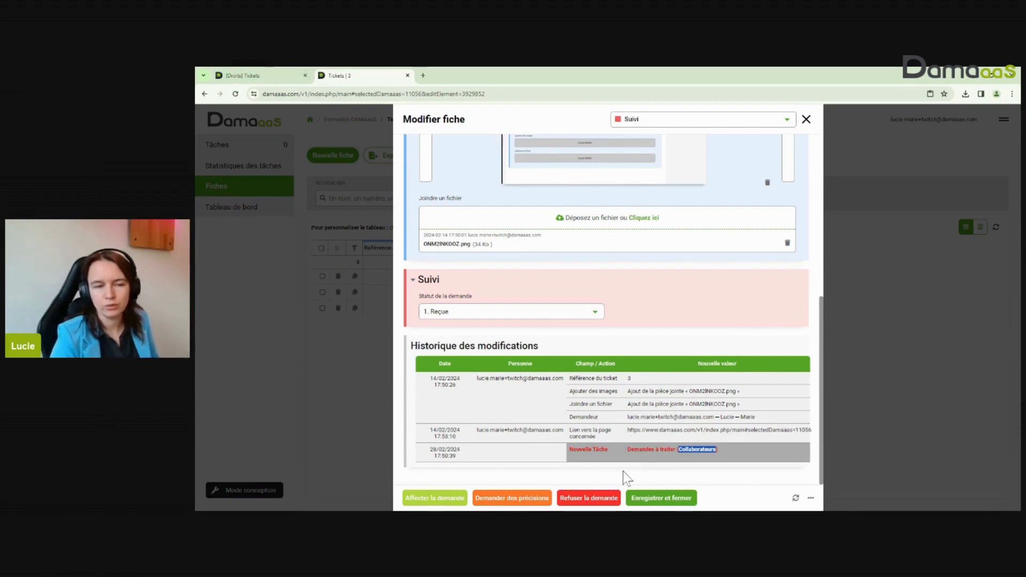
{"action": "left_click", "coordinate": [274, 75]}
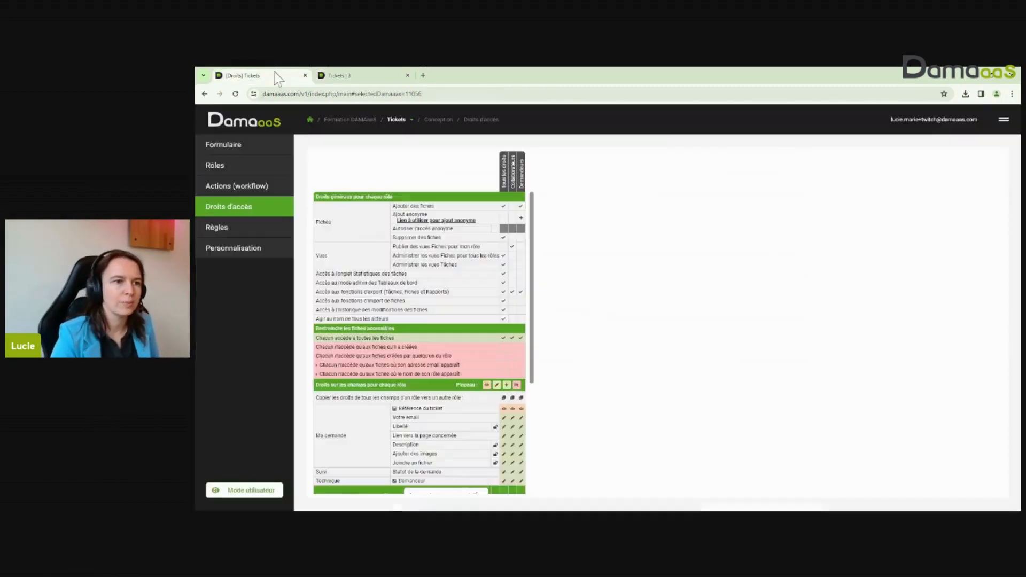